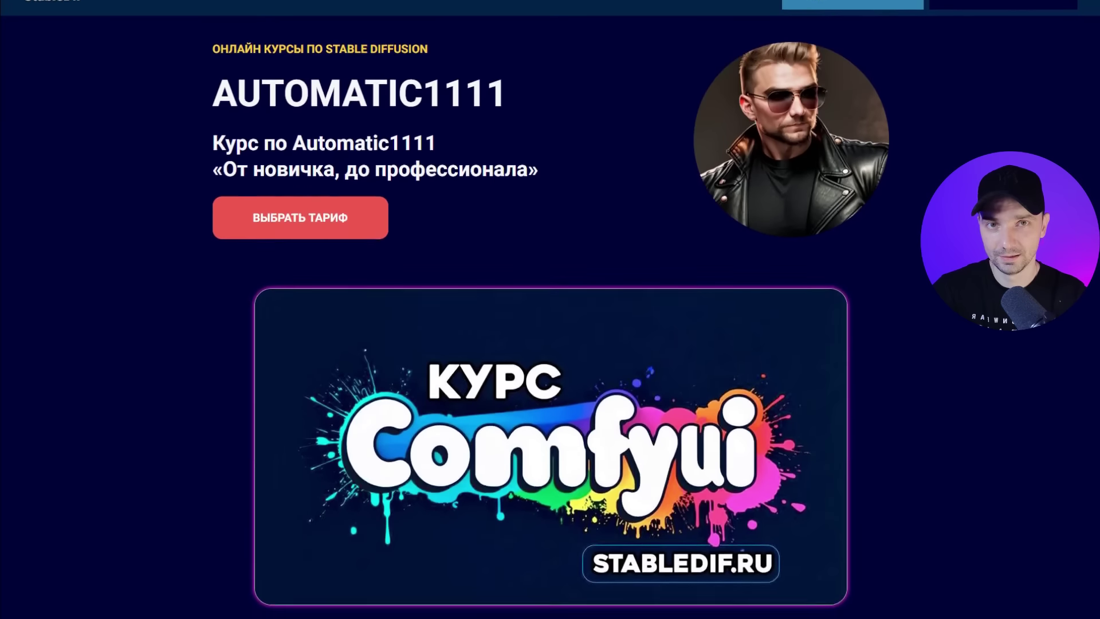
# Look through the Automatic1111 course page, from the introduction and benefits down to the lesson list.
pyautogui.scroll(-3, 550, 309)
pyautogui.scroll(-5, 549, 310)
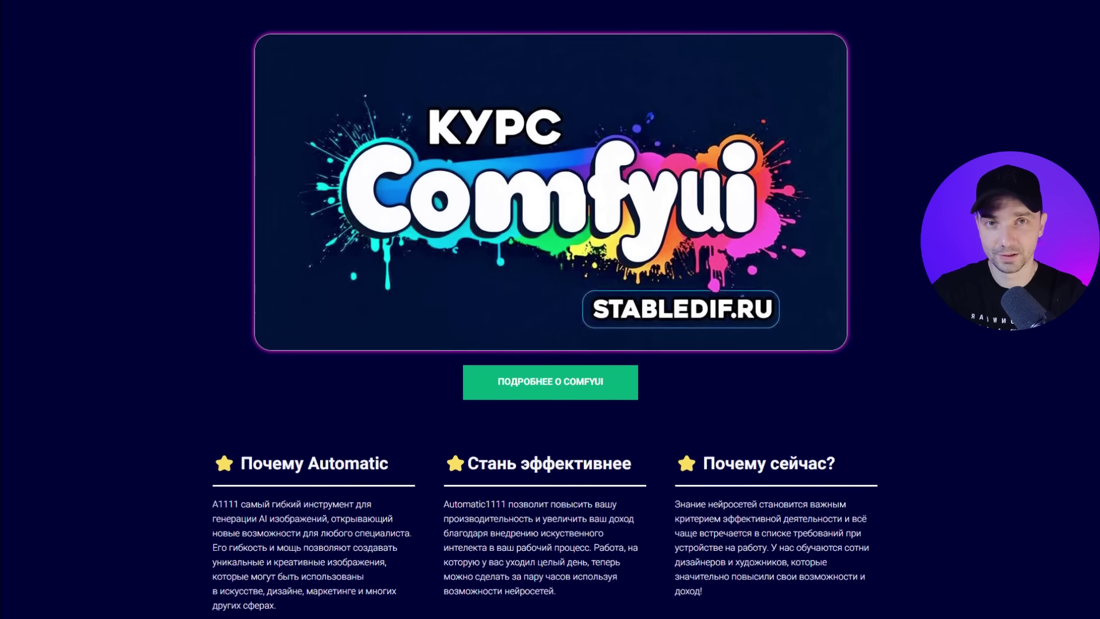
pyautogui.scroll(-5, 549, 309)
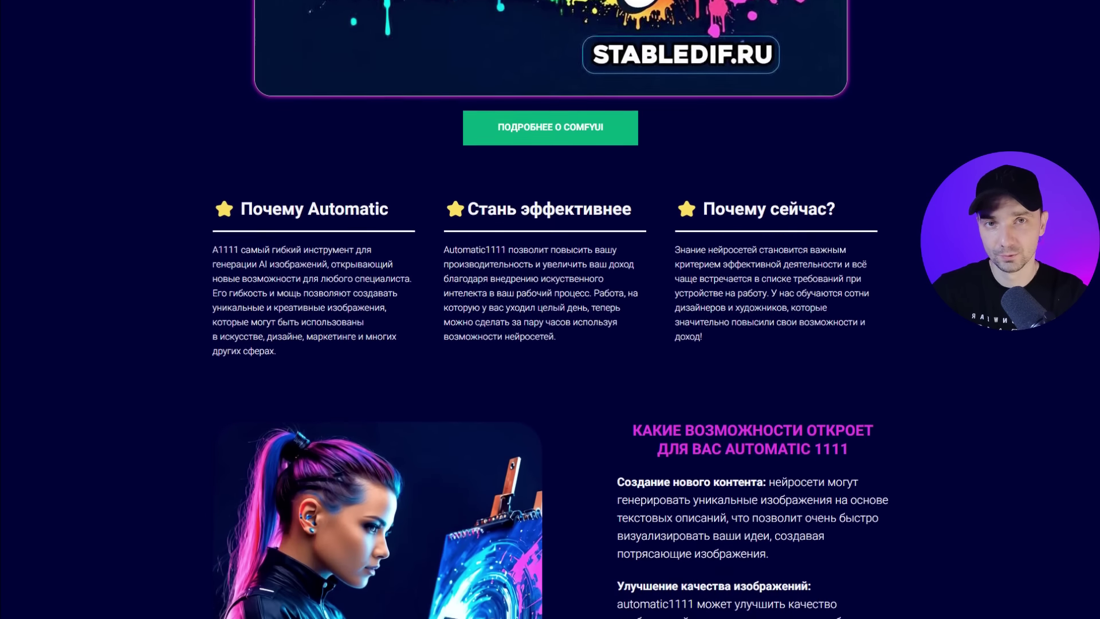
pyautogui.scroll(-10, 550, 309)
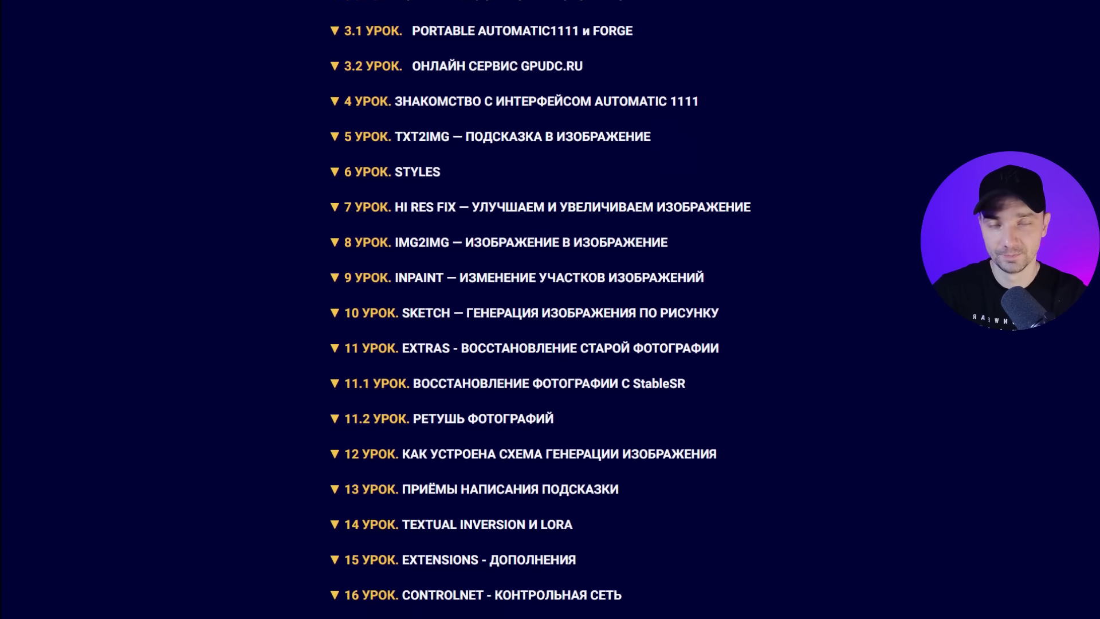
pyautogui.scroll(-5, 549, 309)
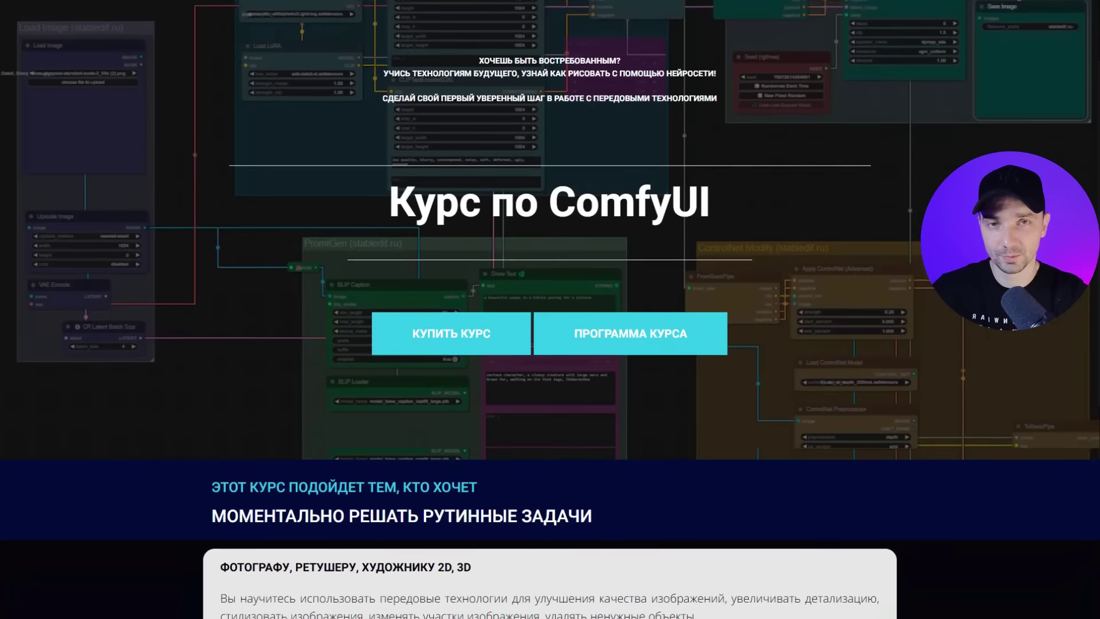
# Look through the ComfyUI course page, covering the target audiences and the lesson programme.
pyautogui.scroll(-3, 550, 309)
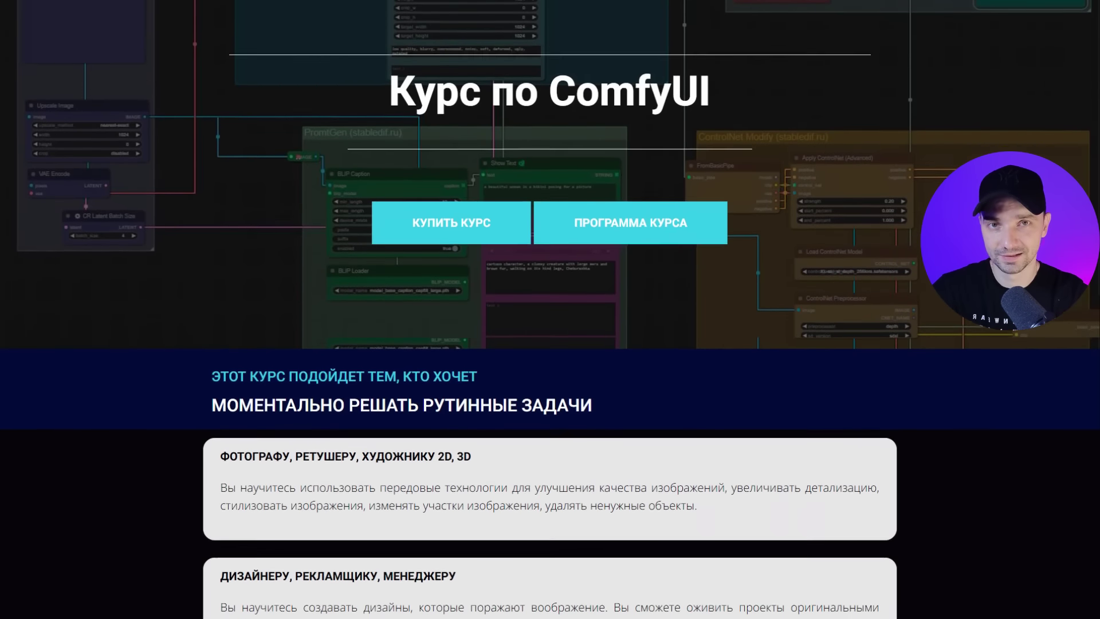
pyautogui.scroll(-4, 549, 309)
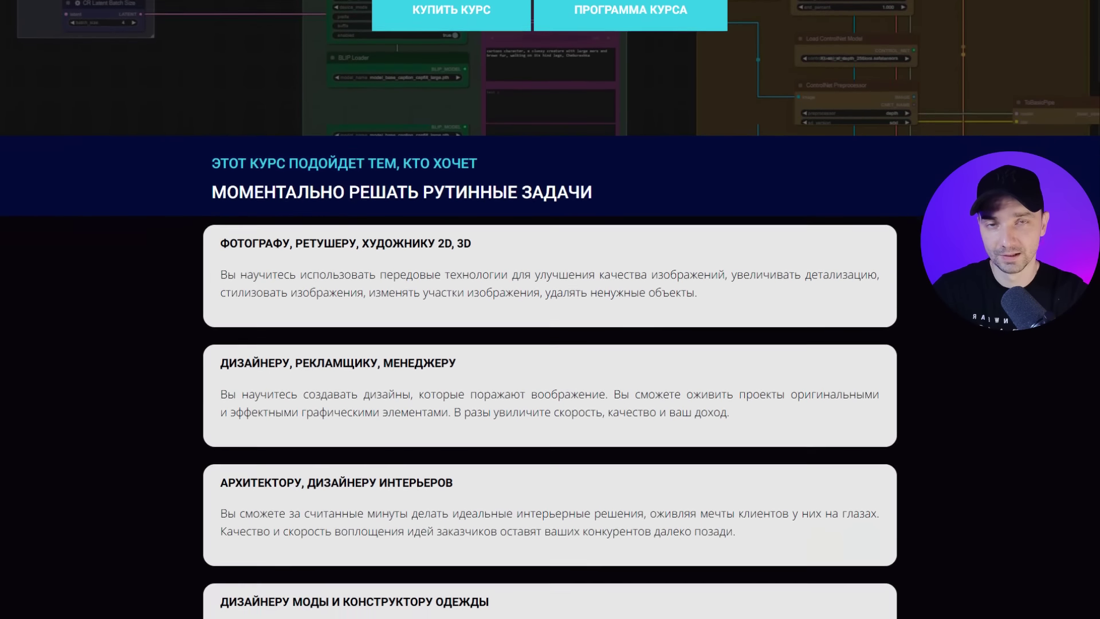
pyautogui.scroll(-4, 550, 310)
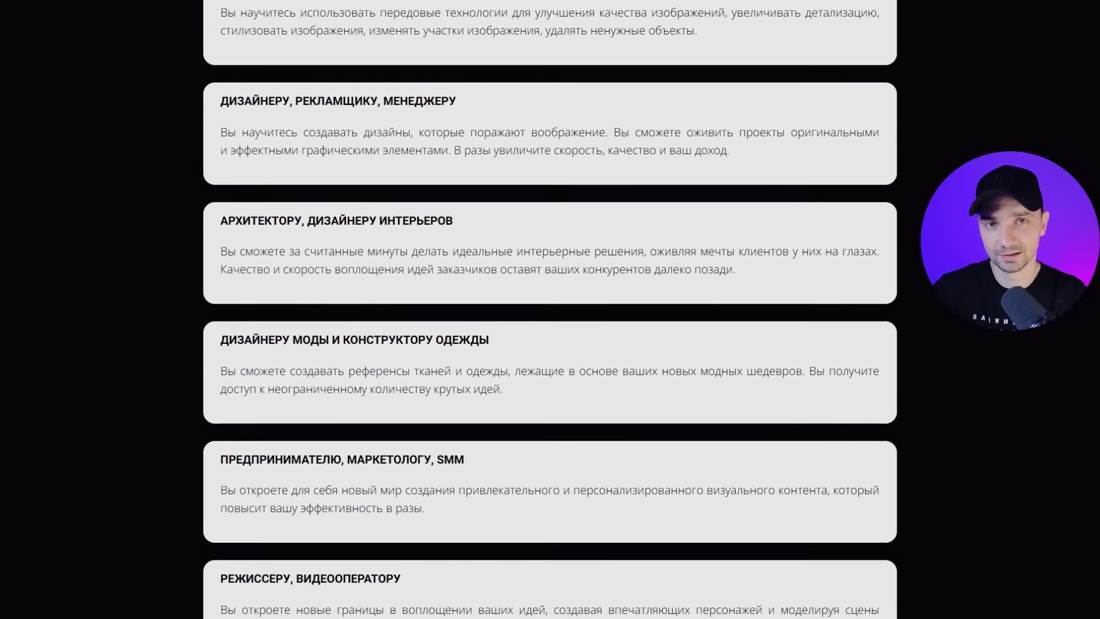
pyautogui.scroll(-1, 549, 310)
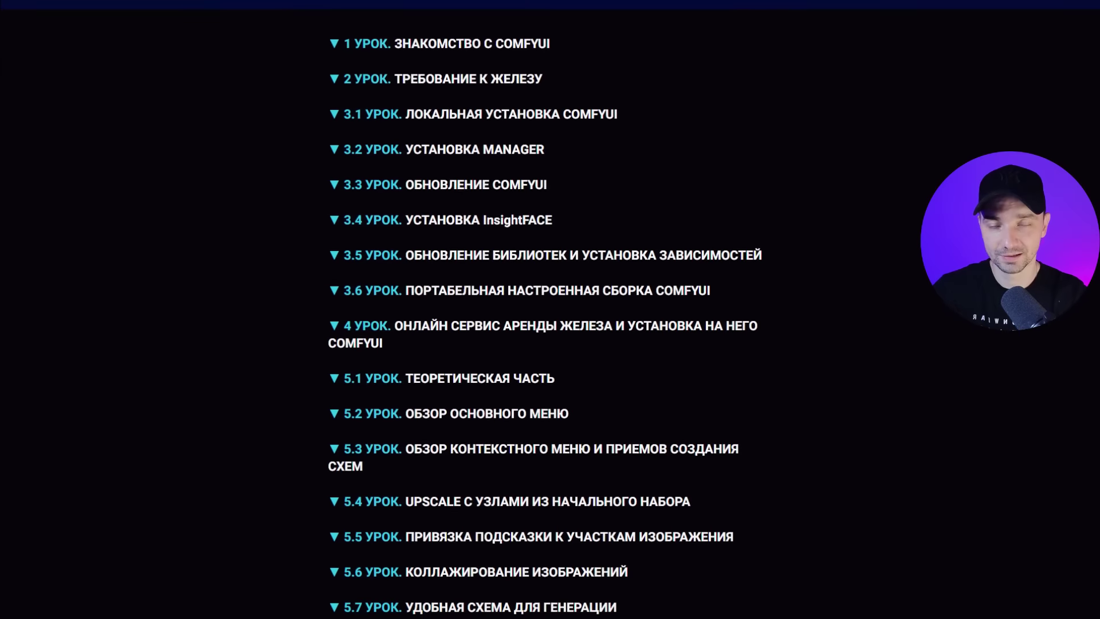
pyautogui.scroll(-2, 550, 309)
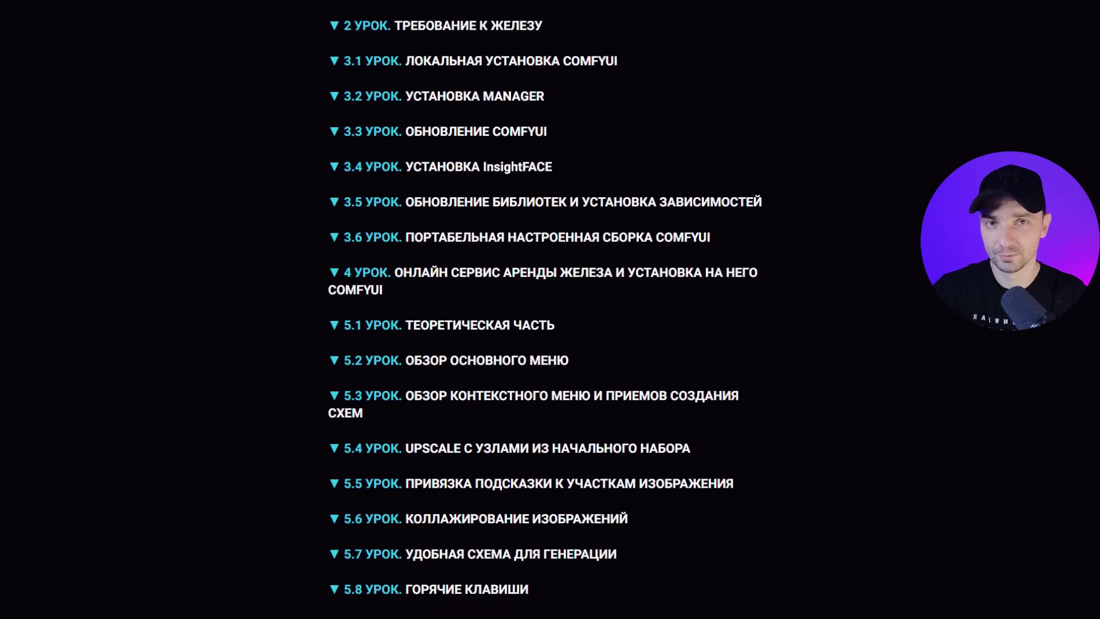
pyautogui.scroll(-4, 550, 309)
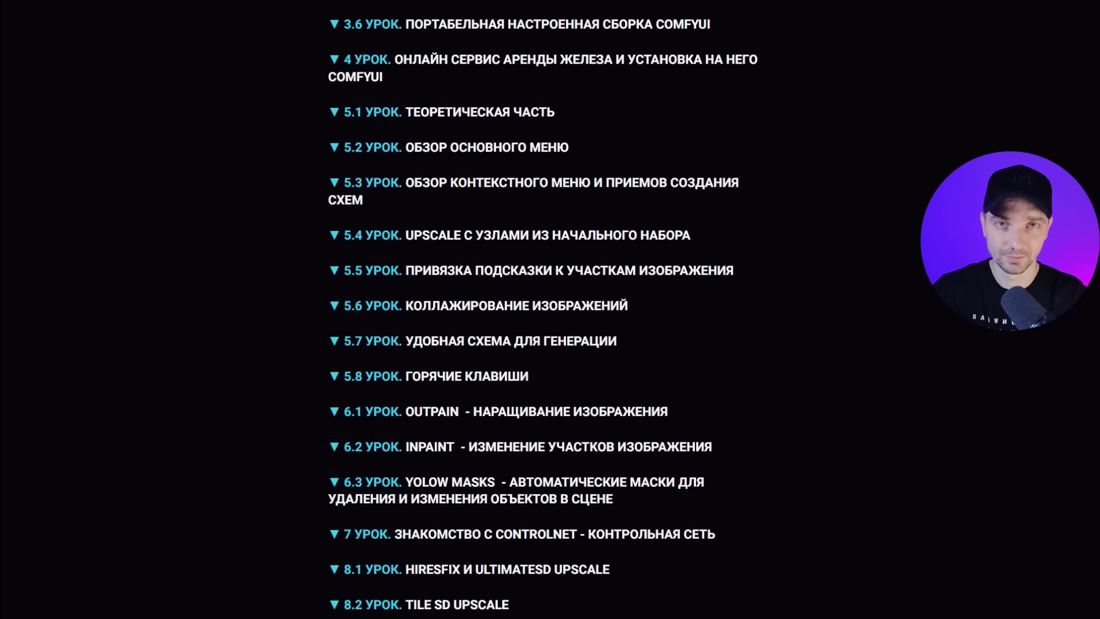
pyautogui.scroll(-2, 549, 309)
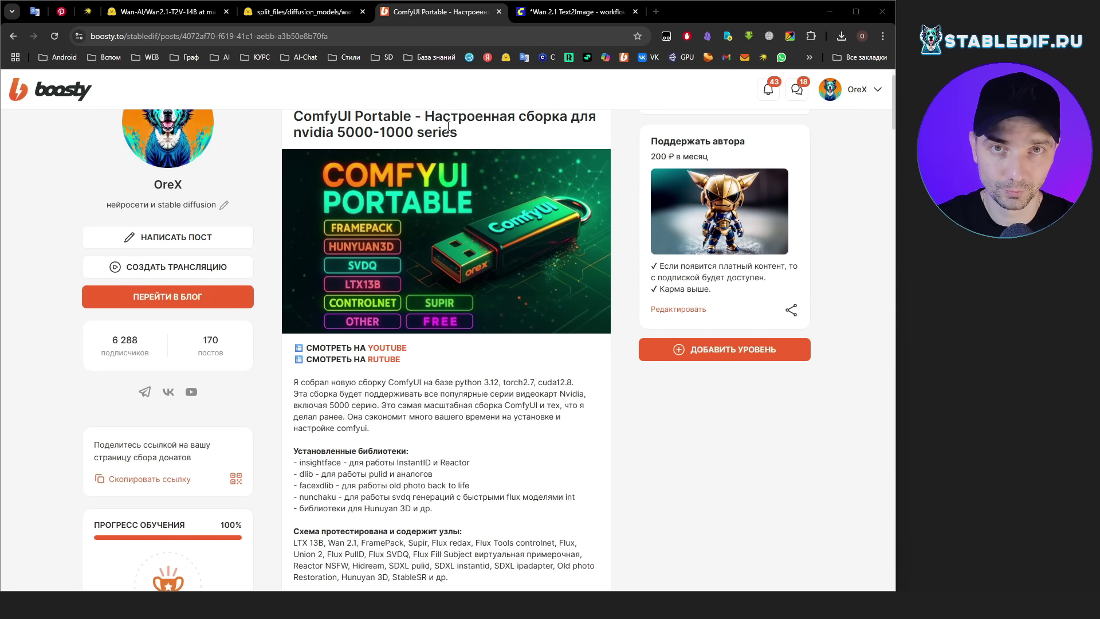
# Read the Boosty post on the ComfyUI Portable build, including its installed libraries and tested nodes.
pyautogui.scroll(-1, 475, 378)
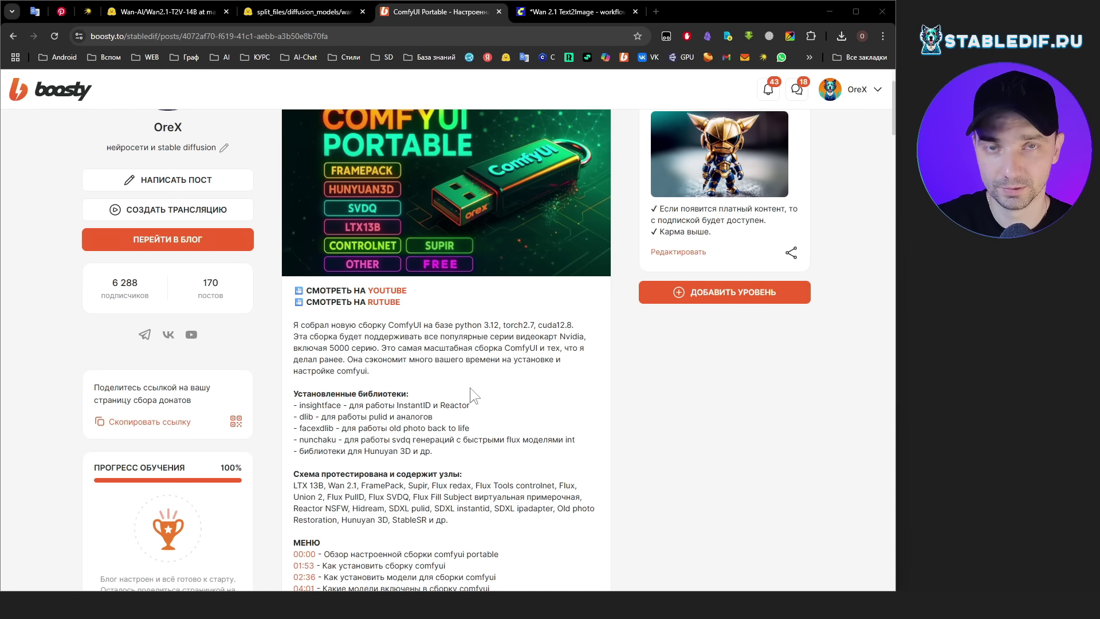
pyautogui.scroll(2, 470, 388)
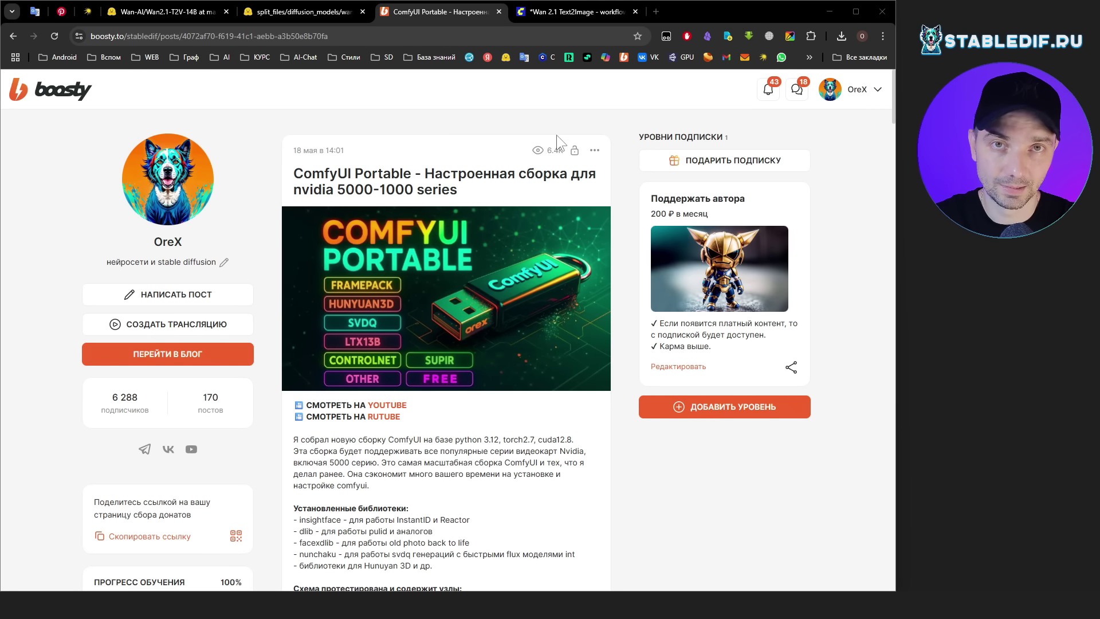
pyautogui.scroll(-2, 360, 421)
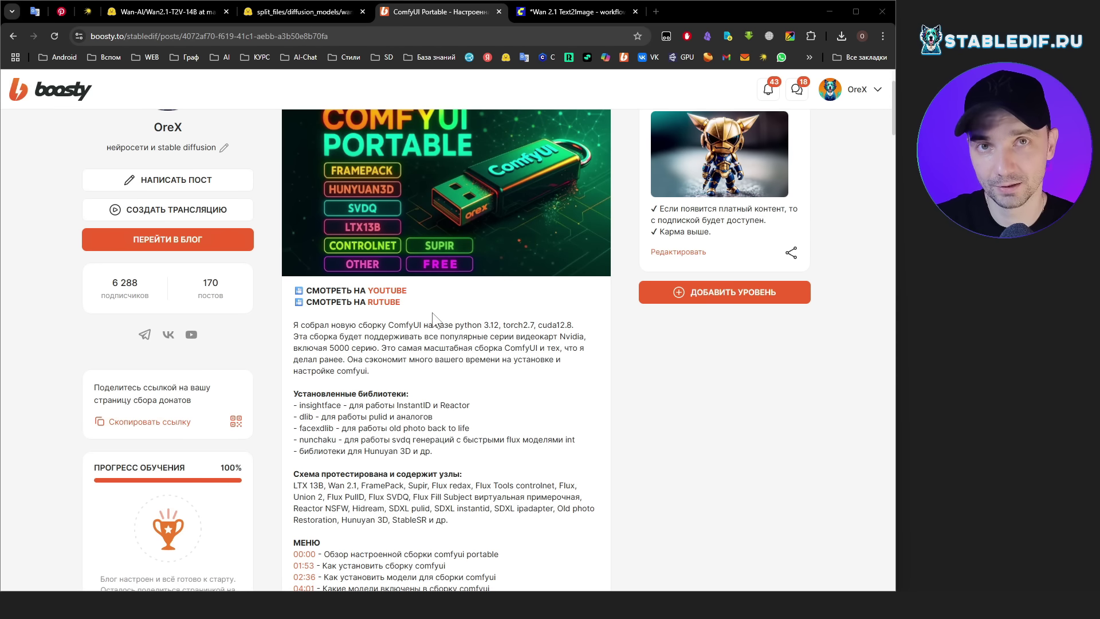
pyautogui.scroll(-10, 433, 318)
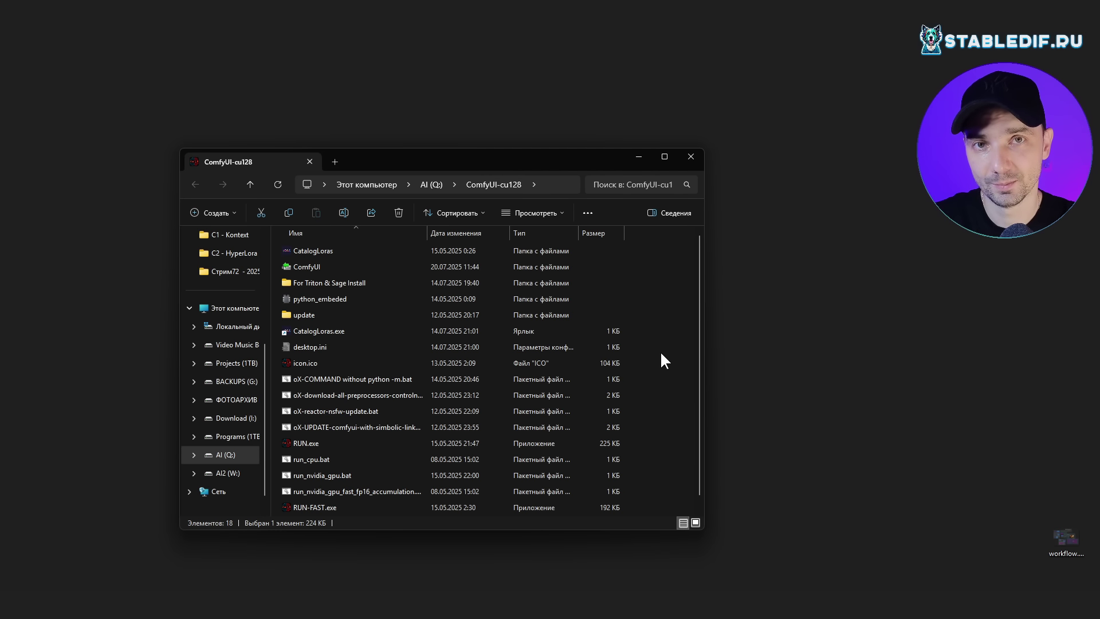
# In File Explorer, open the WAN21 folder inside ComfyUI-cu128\ComfyUI\models\Diffusion_Models.
pyautogui.doubleClick(295, 266)
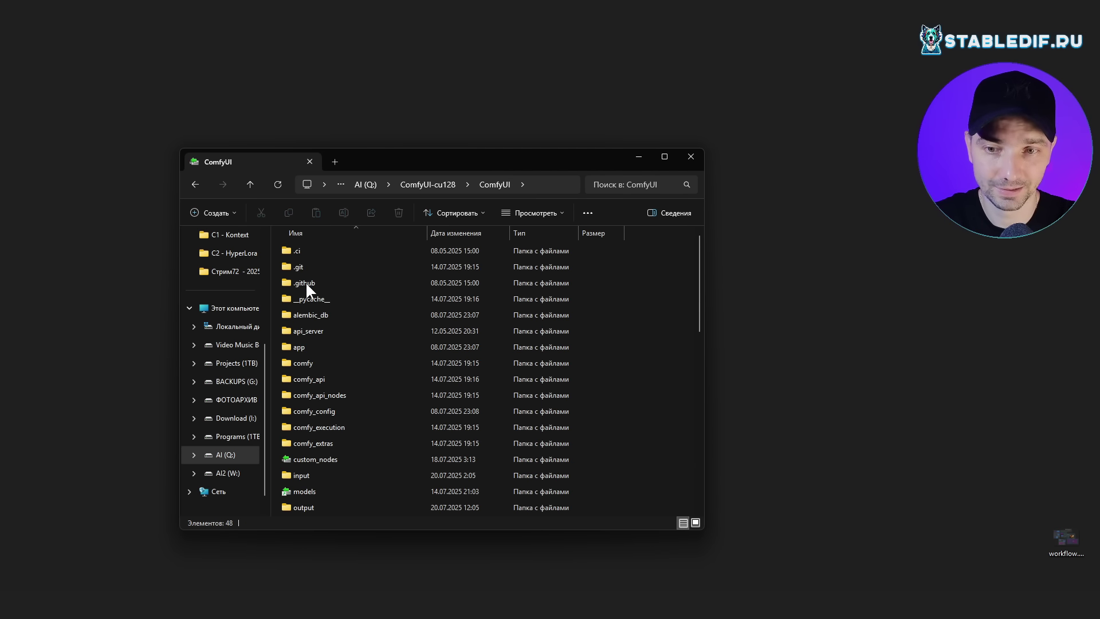
pyautogui.doubleClick(314, 490)
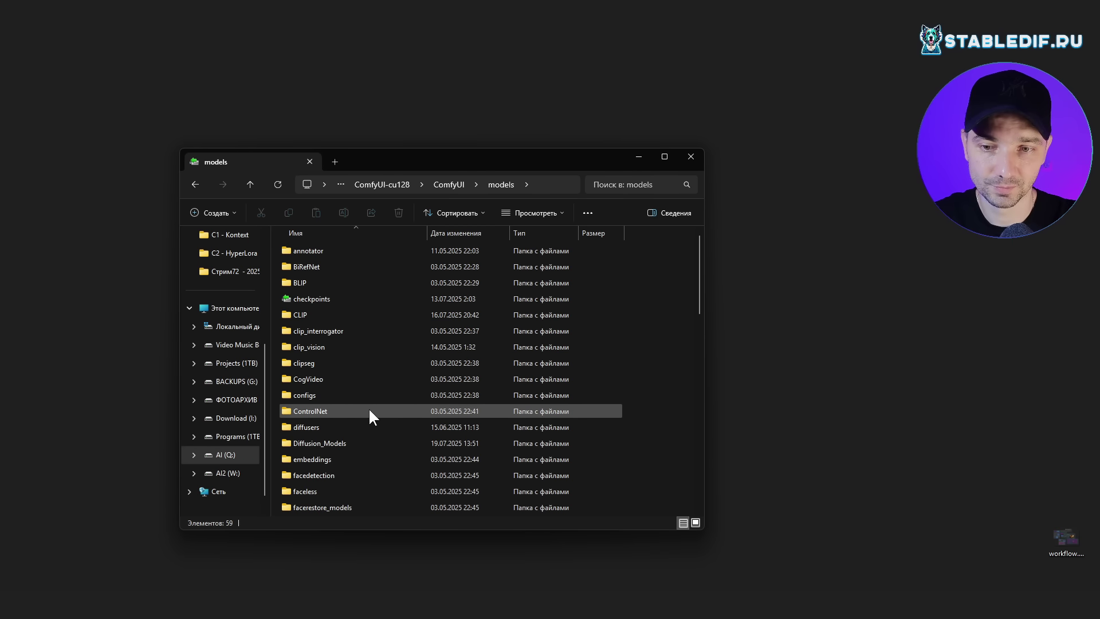
pyautogui.doubleClick(325, 444)
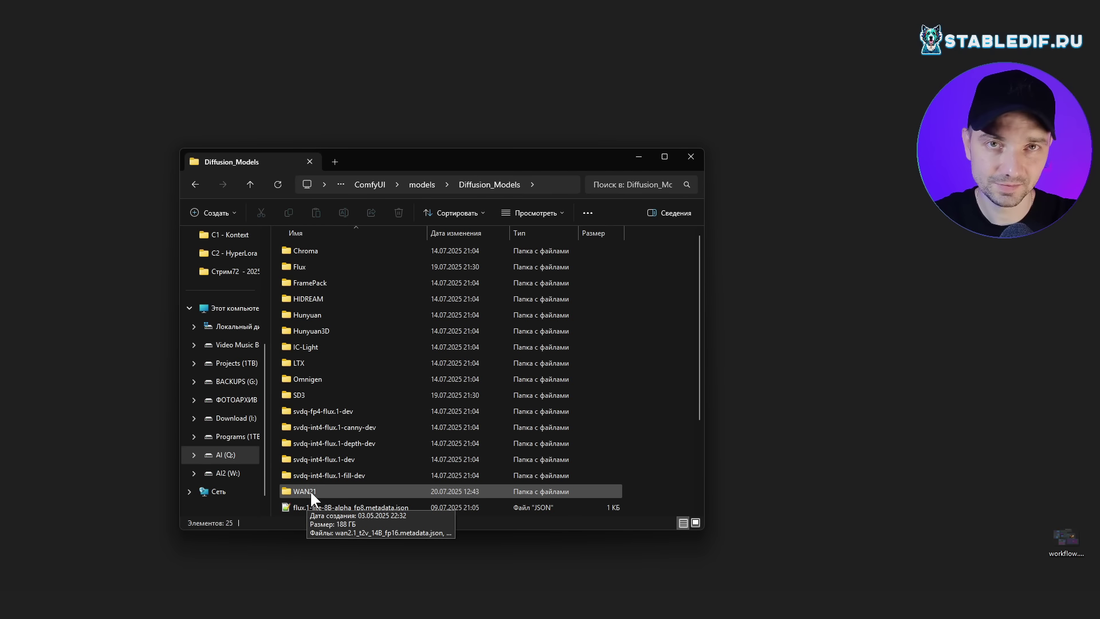
pyautogui.click(310, 491)
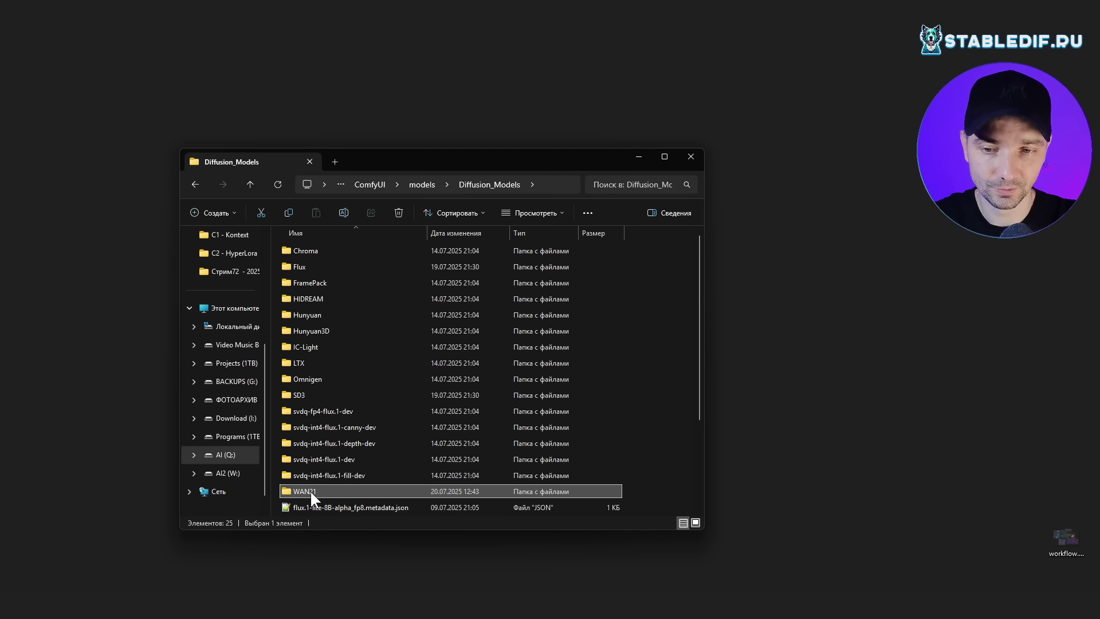
pyautogui.doubleClick(315, 493)
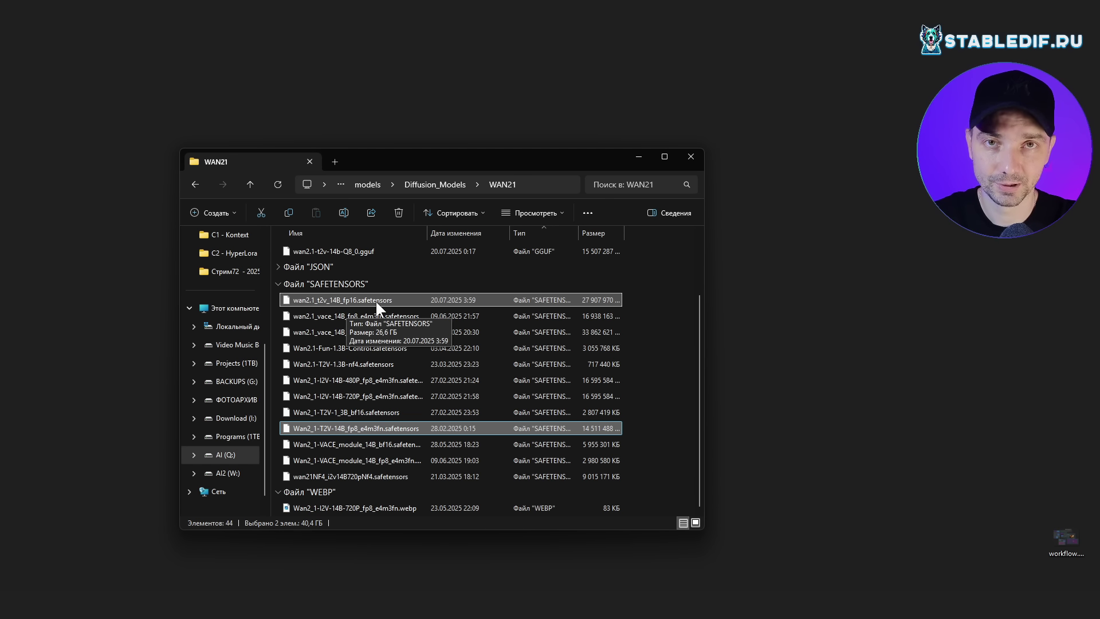
# Locate the GGUF text-to-video models wan2.1-t2v-14b-Q8_0.gguf and wan2.1-t2v-14b-Q6_K.gguf in the WAN21 folder.
pyautogui.scroll(2, 395, 320)
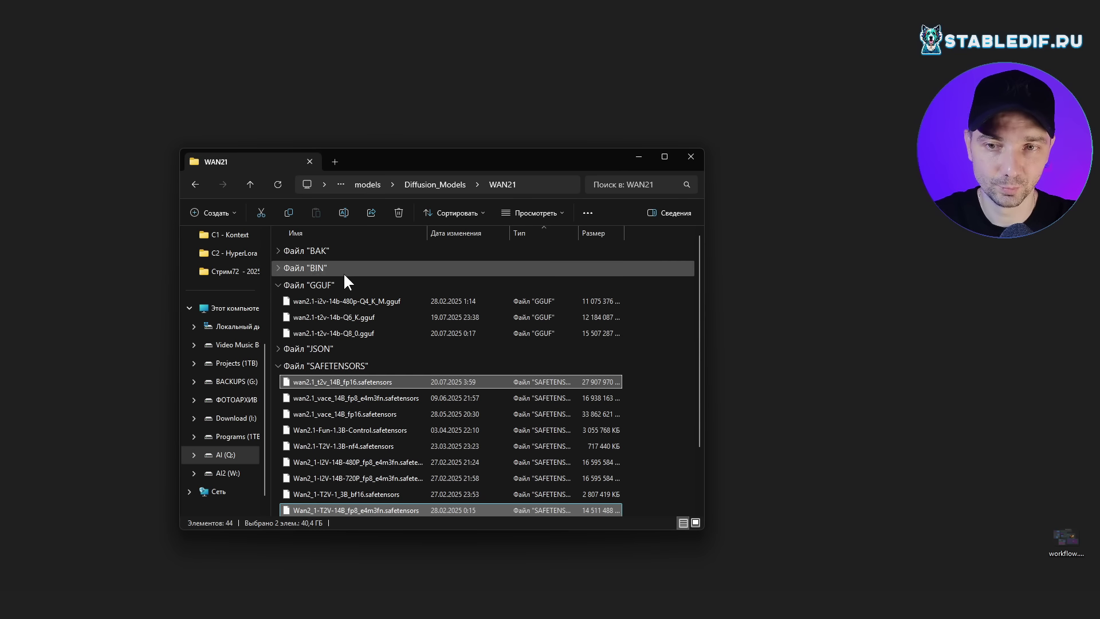
pyautogui.click(350, 332)
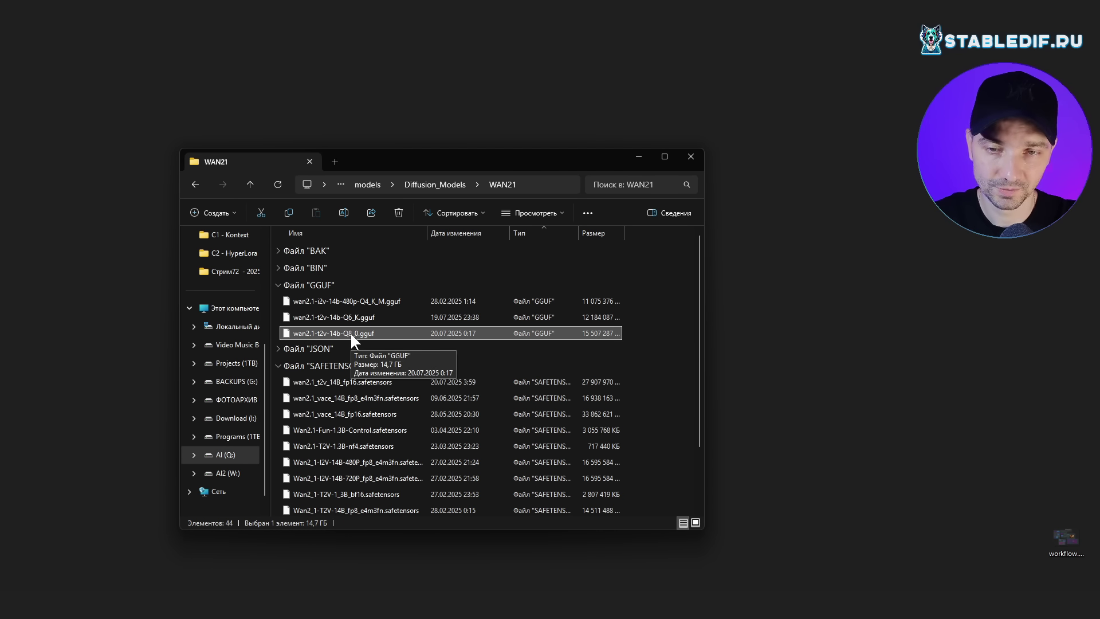
pyautogui.click(354, 318)
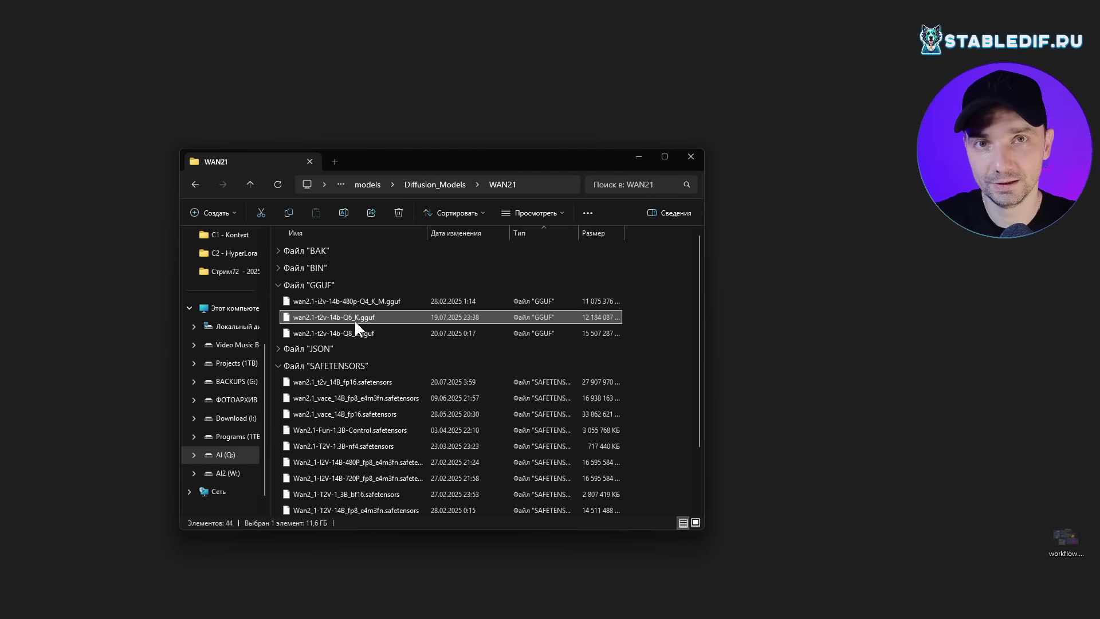
# Locate wan_2.1_vae.safetensors in the models\VAE folder and return to the models folder.
pyautogui.hotkey('alt', 'Left')
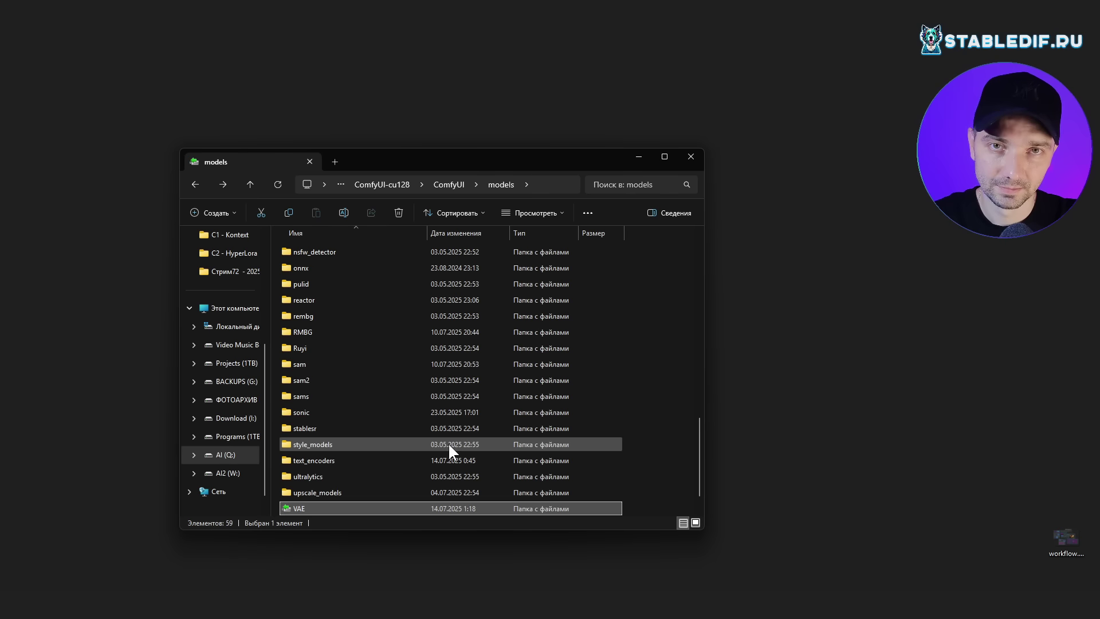
pyautogui.doubleClick(309, 506)
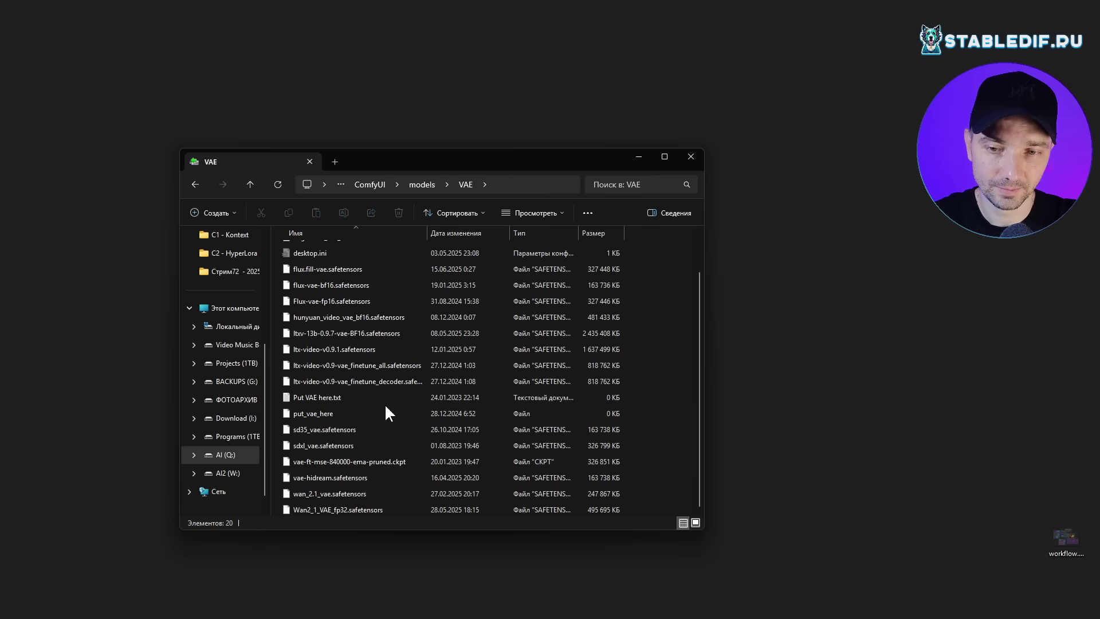
pyautogui.click(345, 493)
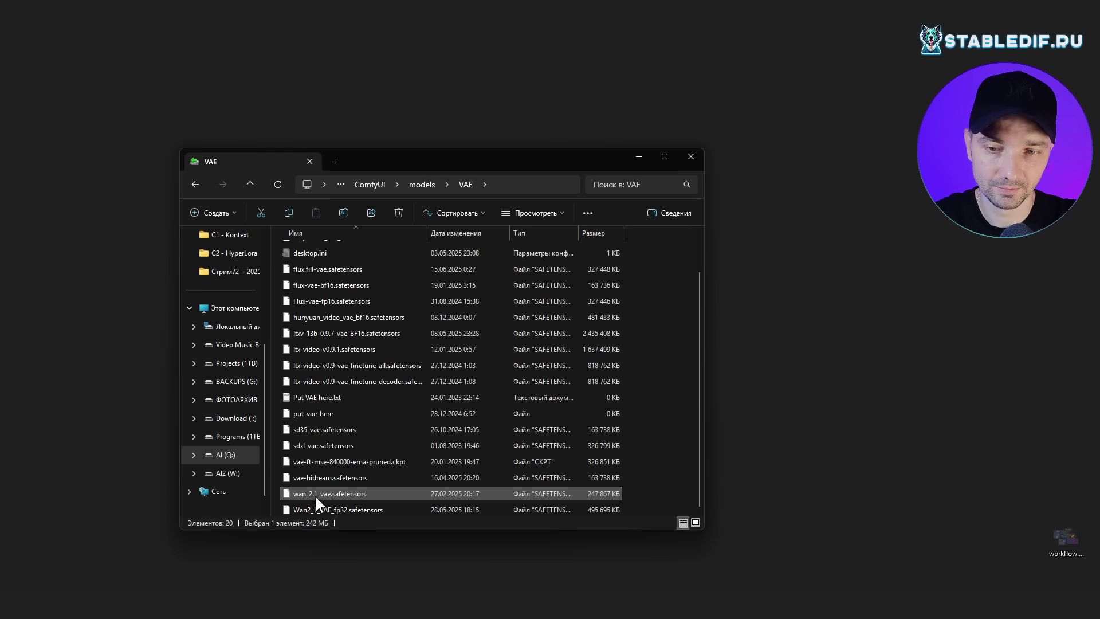
pyautogui.click(194, 183)
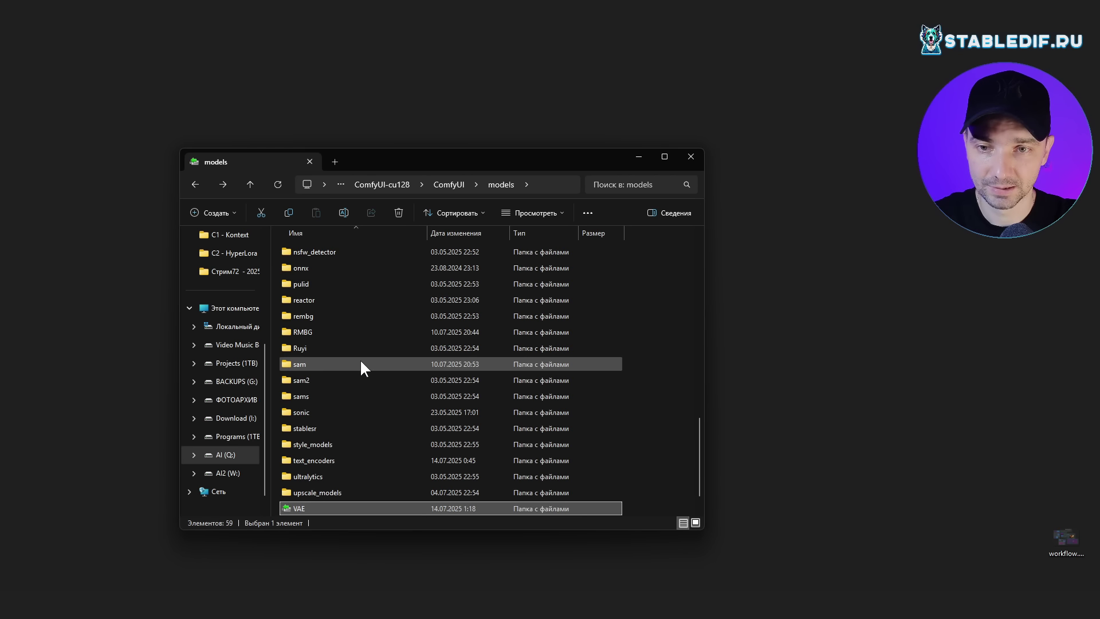
# Open the CLIP folder and locate the umt5_xxl_fp8_e4m3fn_scaled.safetensors and umt5_xxl_fp16.safetensors text encoders.
pyautogui.scroll(10, 360, 358)
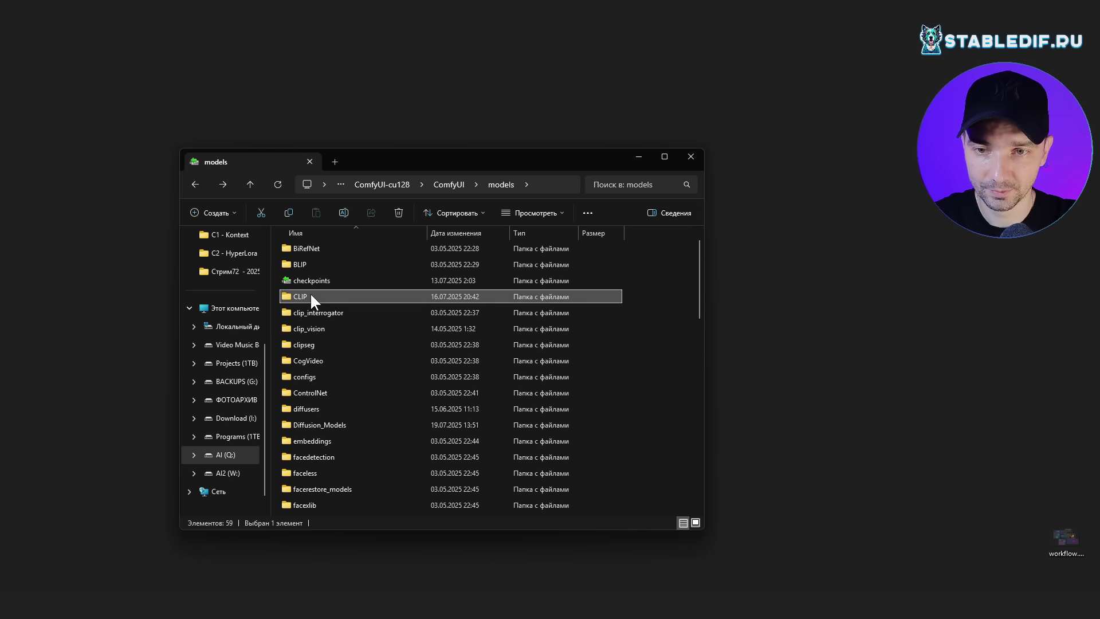
pyautogui.doubleClick(311, 292)
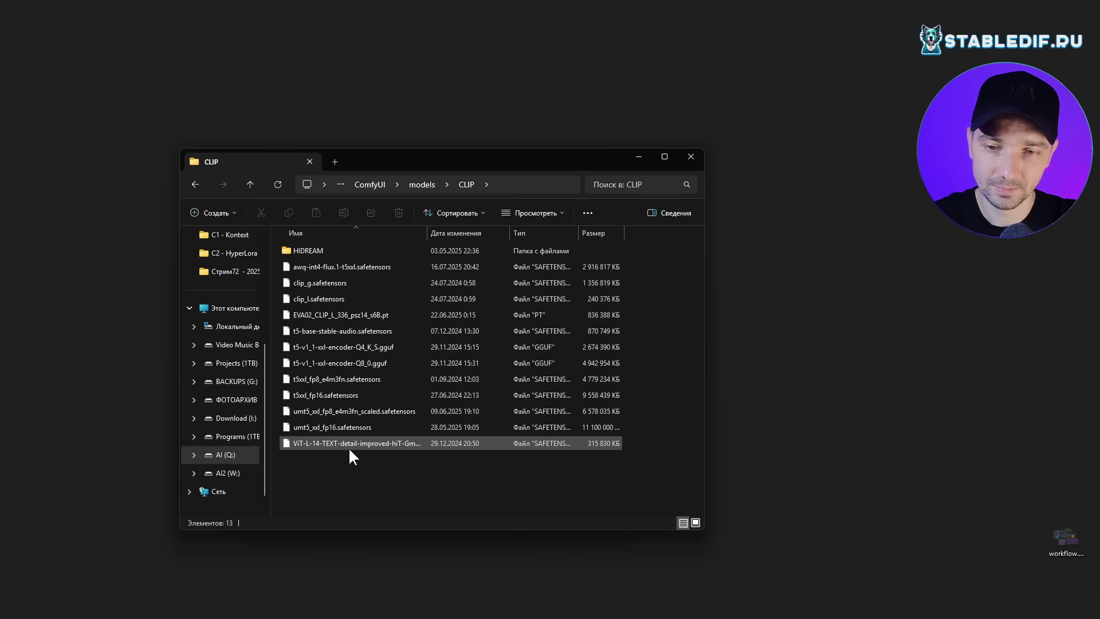
pyautogui.click(334, 411)
pyautogui.click(344, 427)
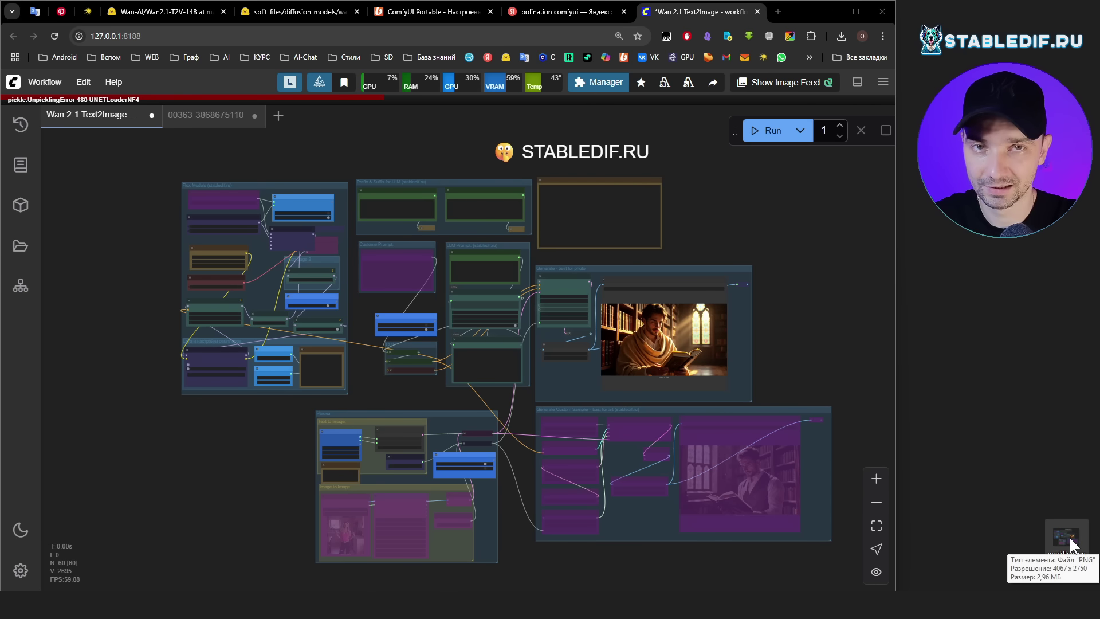
# Switch to ComfyUI and examine the Wan 2.1 Text2Image workflow's model, prompt, input-image and generation groups.
pyautogui.moveTo(890, 345); pyautogui.dragTo(1032, 530)
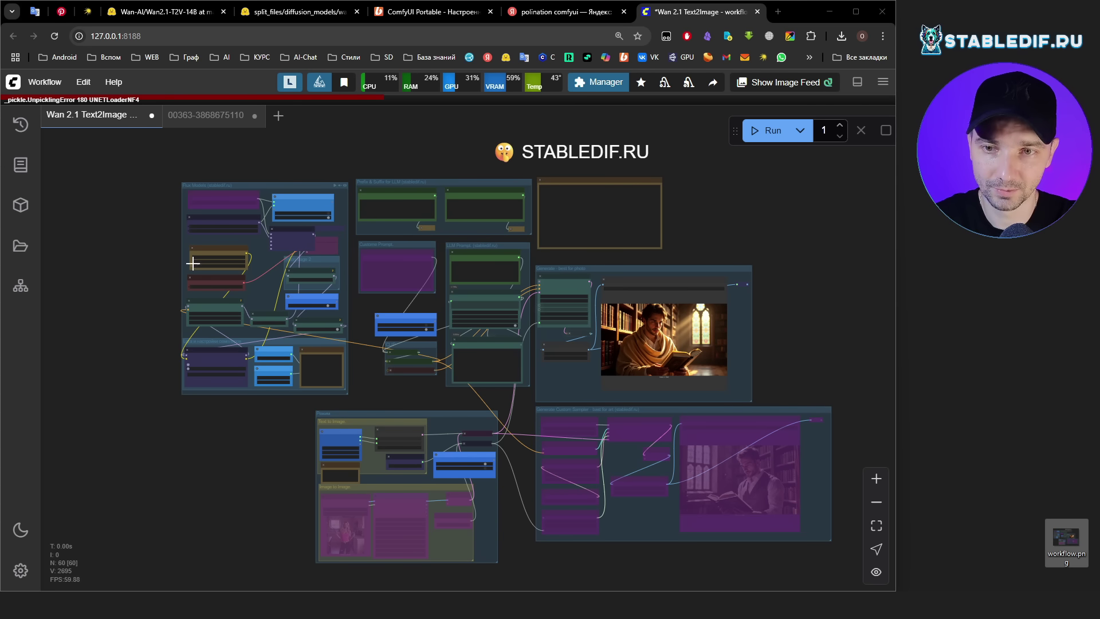
pyautogui.scroll(1, 211, 205)
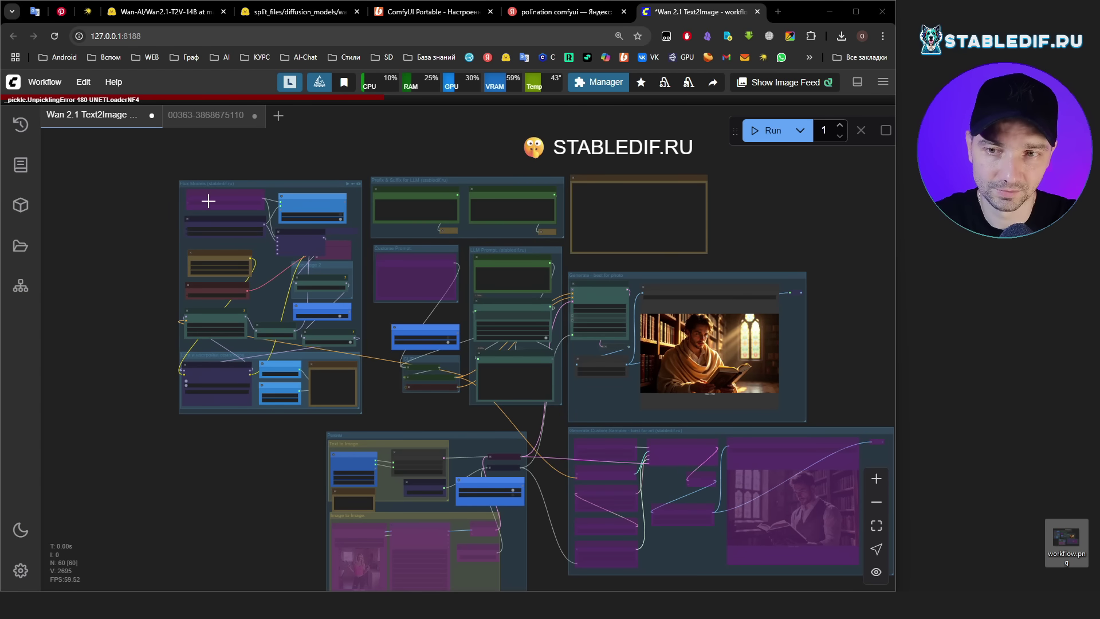
pyautogui.scroll(2, 241, 329)
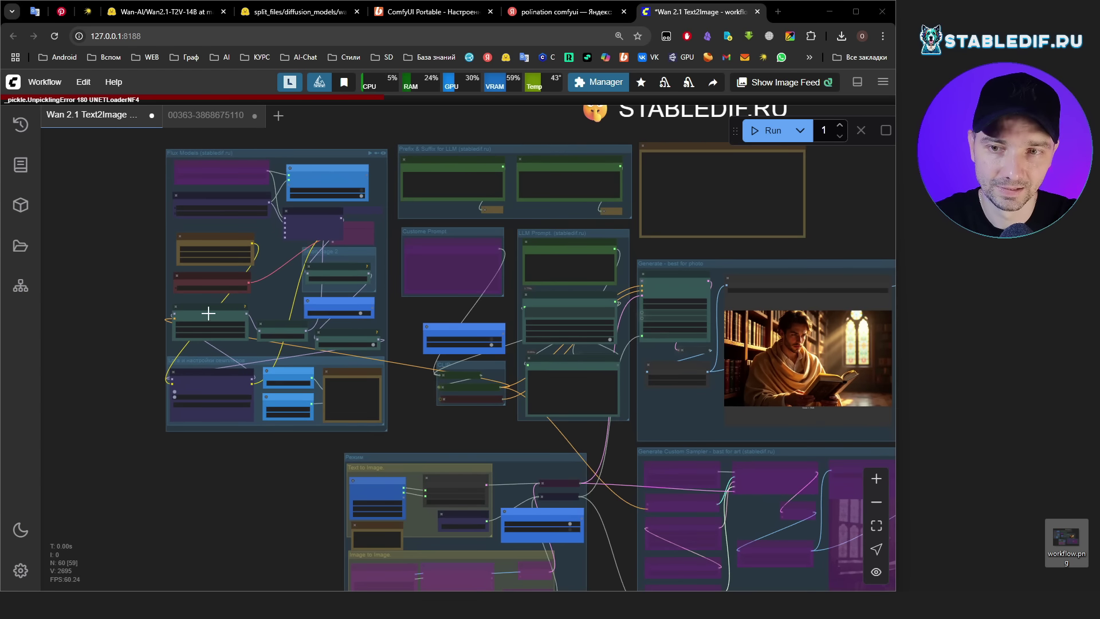
pyautogui.moveTo(583, 553); pyautogui.dragTo(507, 450)
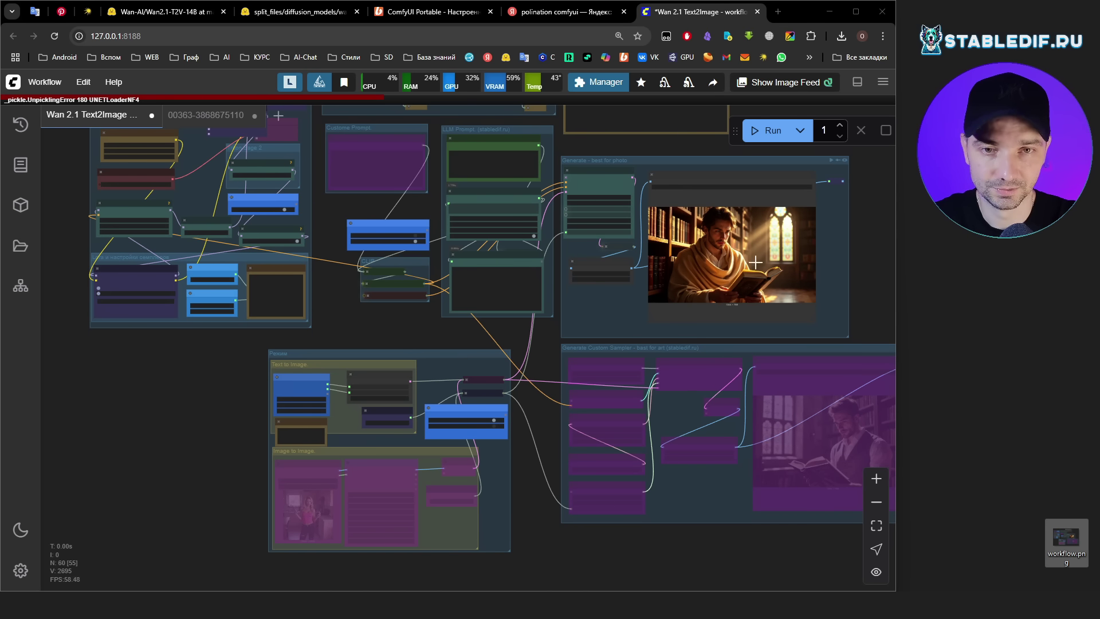
pyautogui.moveTo(653, 250); pyautogui.dragTo(453, 250)
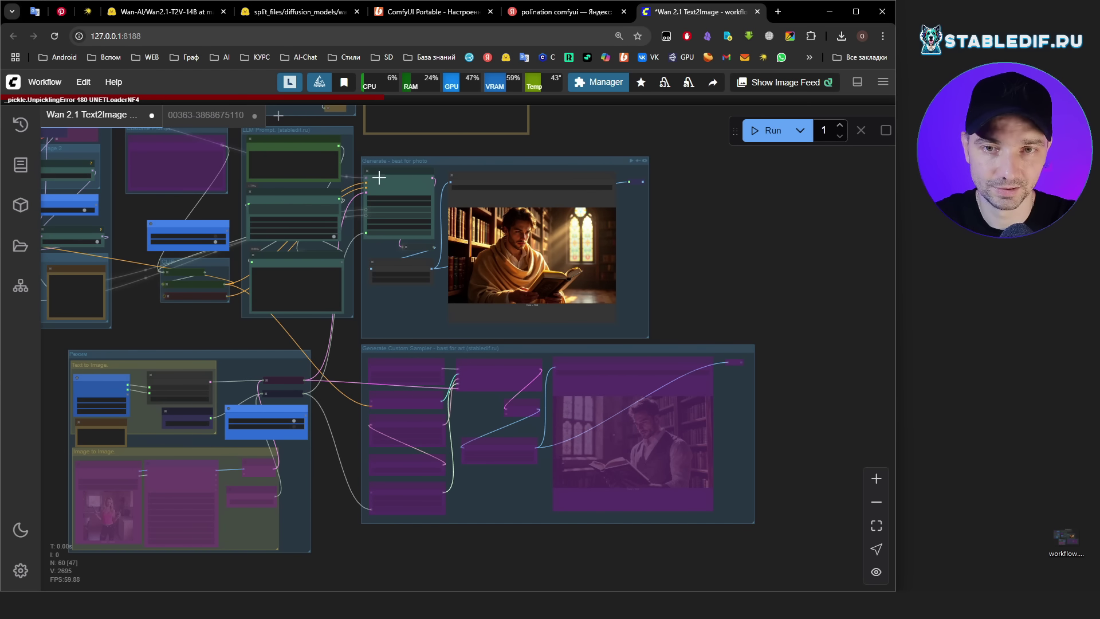
# Check the Wan 2.1 Text2Image workflow for missing custom nodes in ComfyUI Manager and return to the canvas.
pyautogui.scroll(4, 389, 183)
pyautogui.scroll(-2, 709, 206)
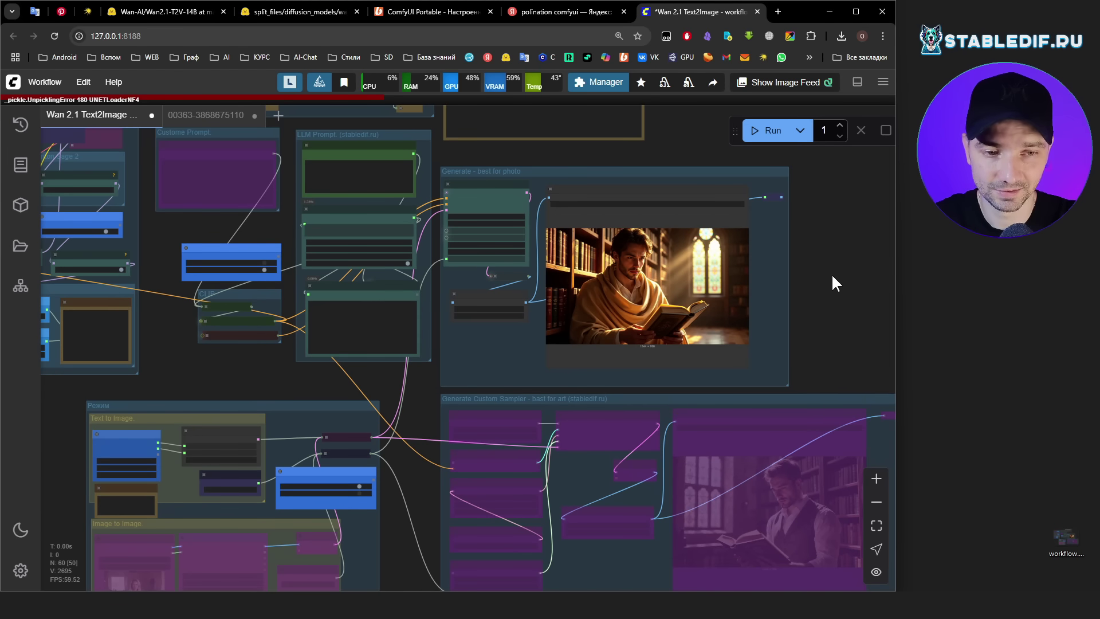
pyautogui.moveTo(827, 313); pyautogui.dragTo(848, 350)
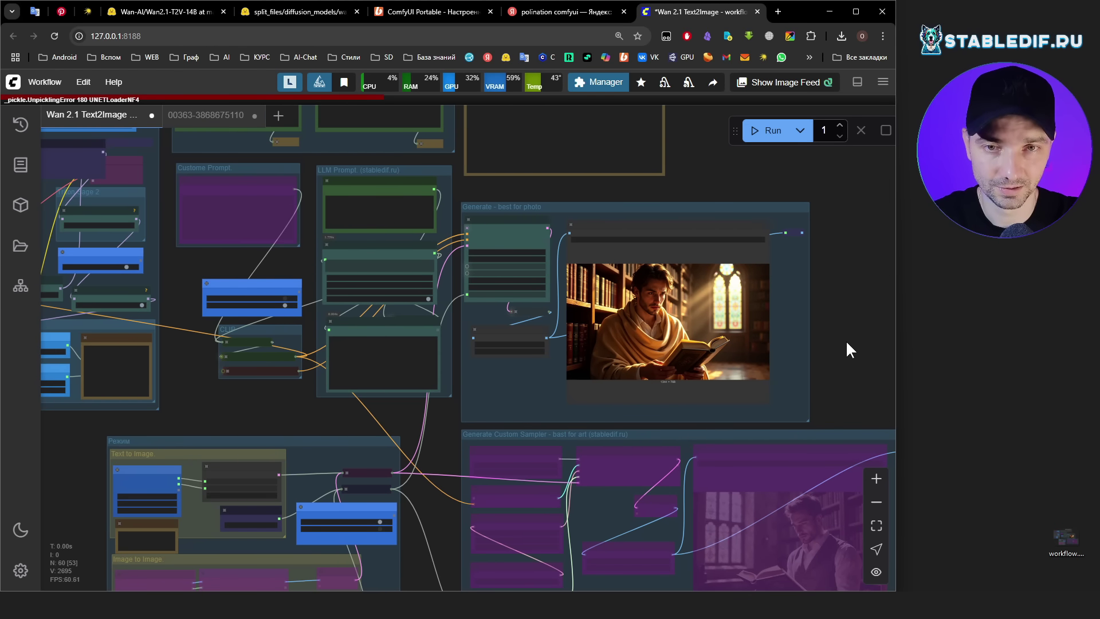
pyautogui.scroll(-3, 813, 274)
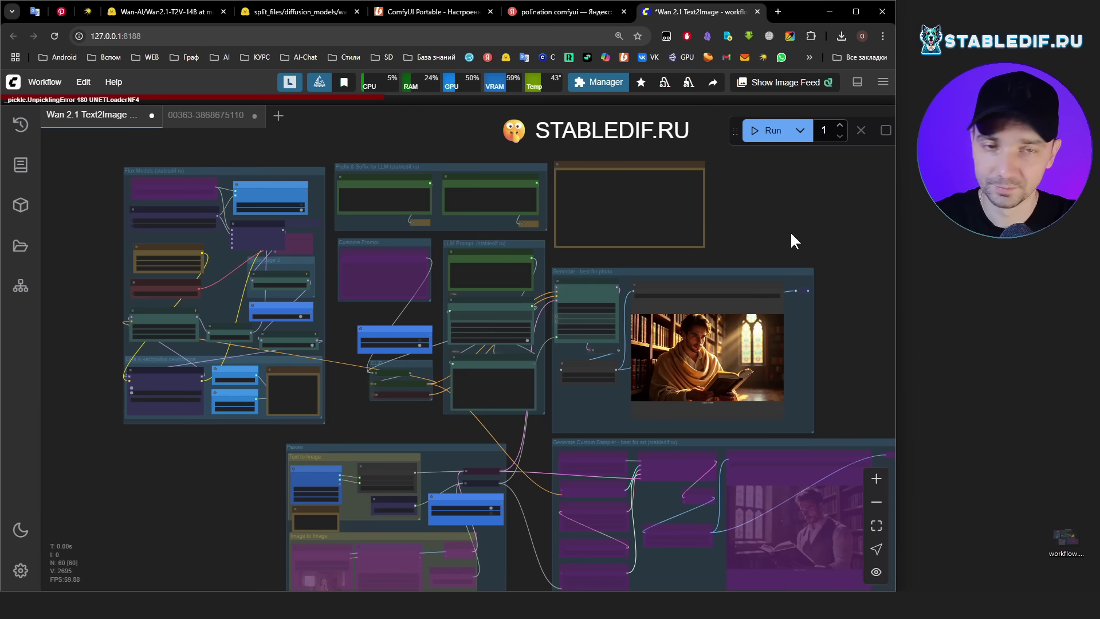
pyautogui.click(596, 86)
pyautogui.click(436, 259)
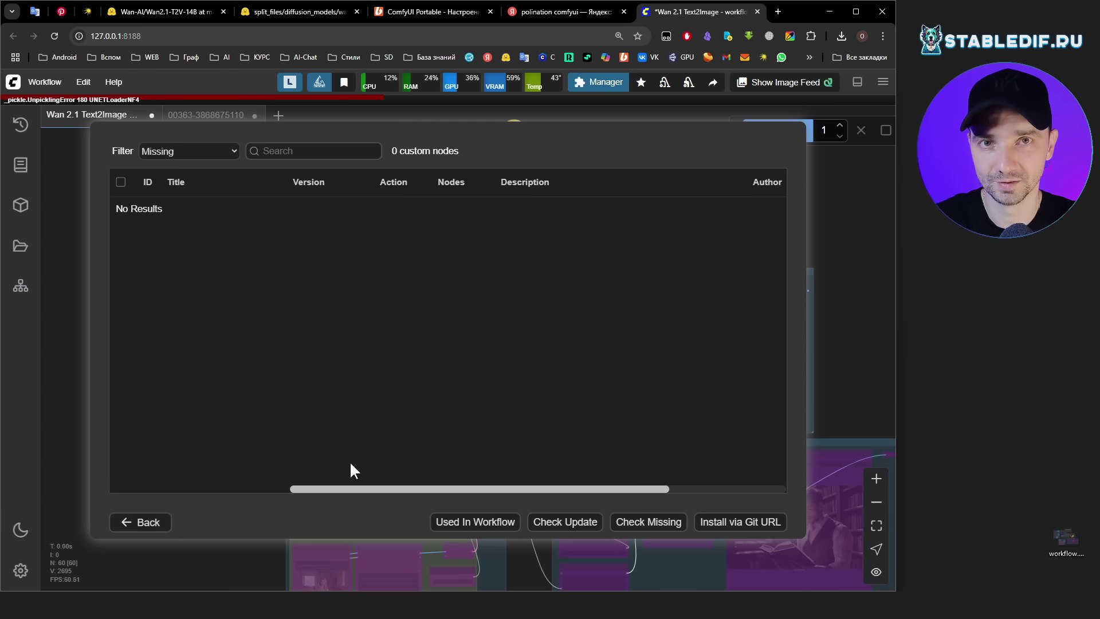
pyautogui.click(154, 533)
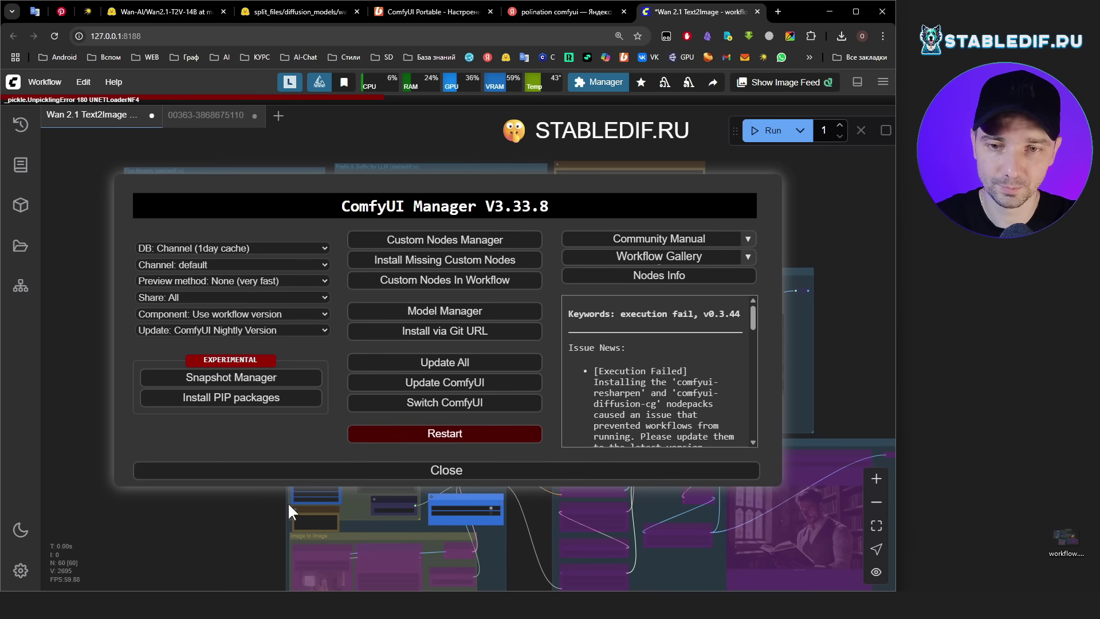
pyautogui.click(253, 471)
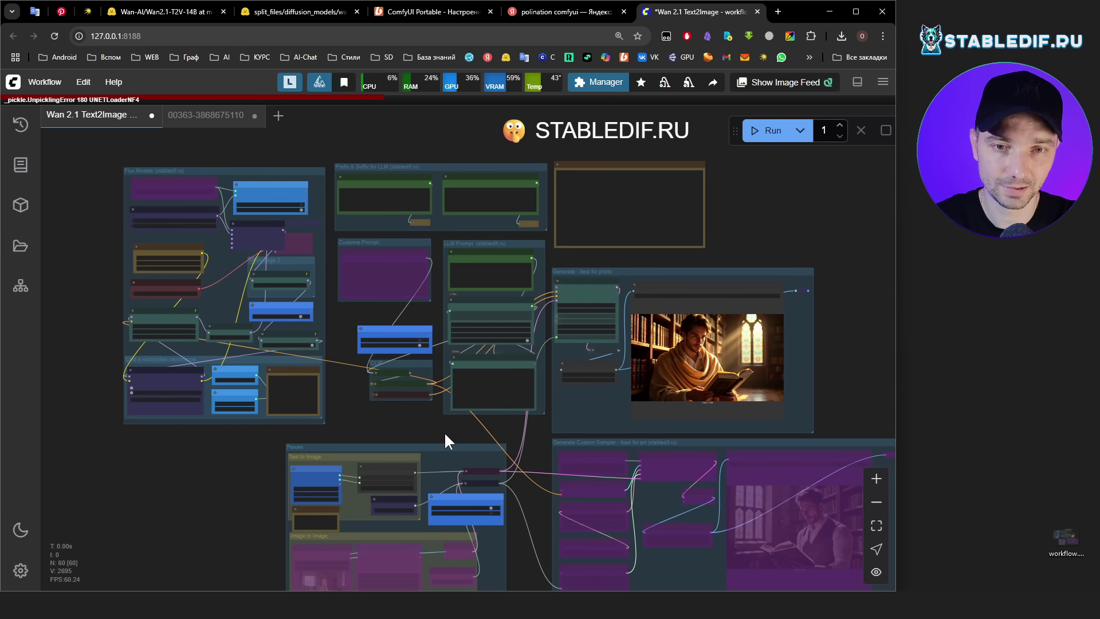
# Select the Text Gen (Pollinations) node and copy the HTTPS clone URL from the 1038lab/ComfyUI-Pollinations GitHub repository.
pyautogui.scroll(8, 476, 389)
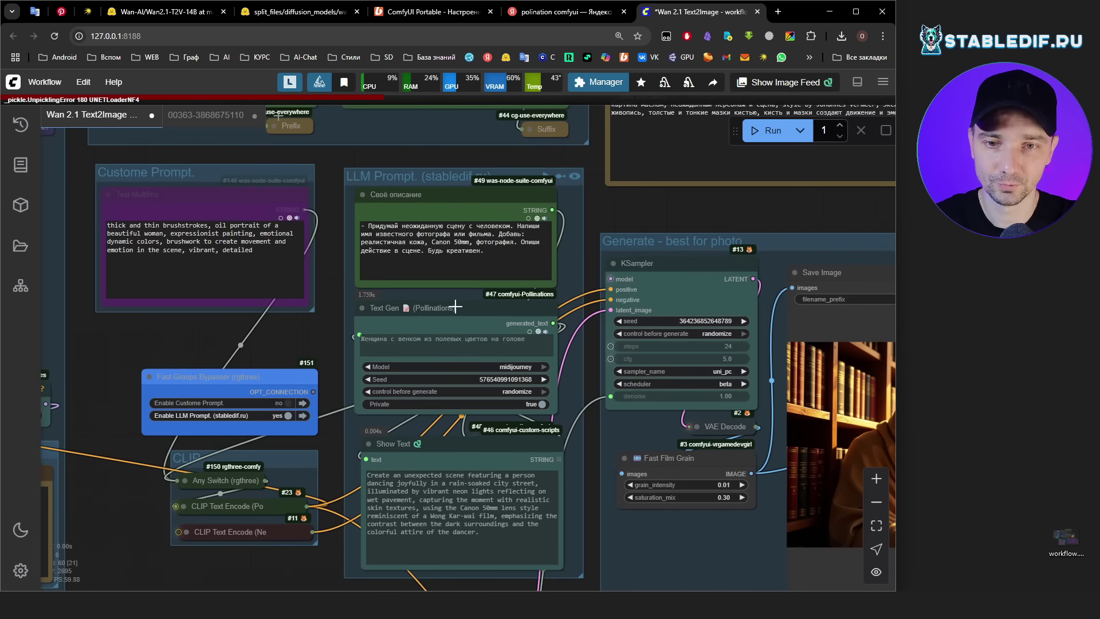
pyautogui.click(456, 308)
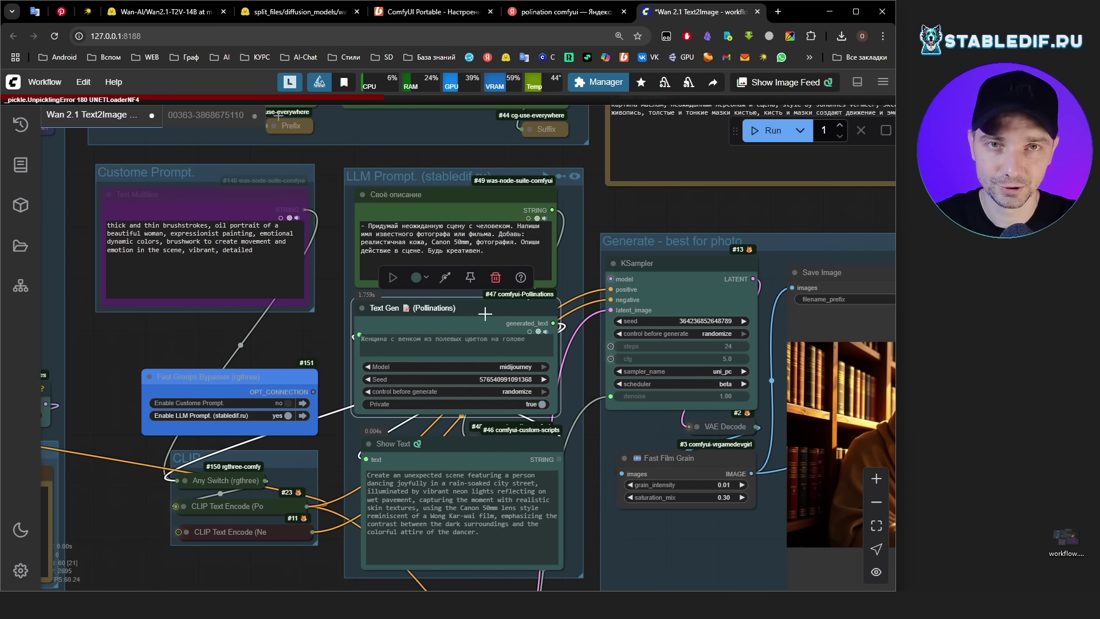
pyautogui.click(548, 11)
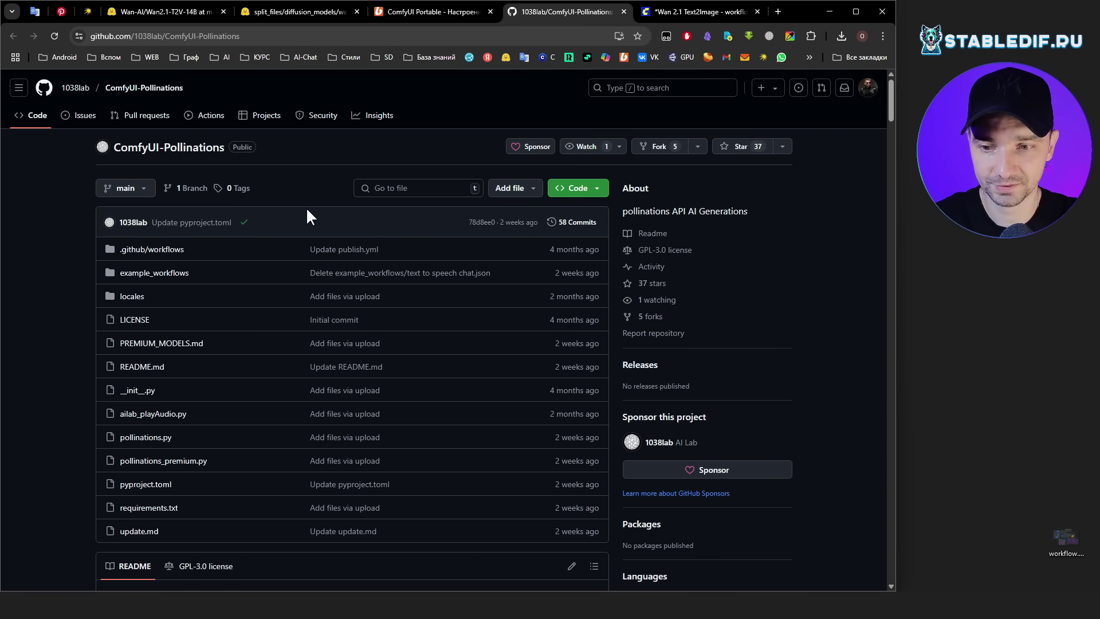
pyautogui.click(594, 194)
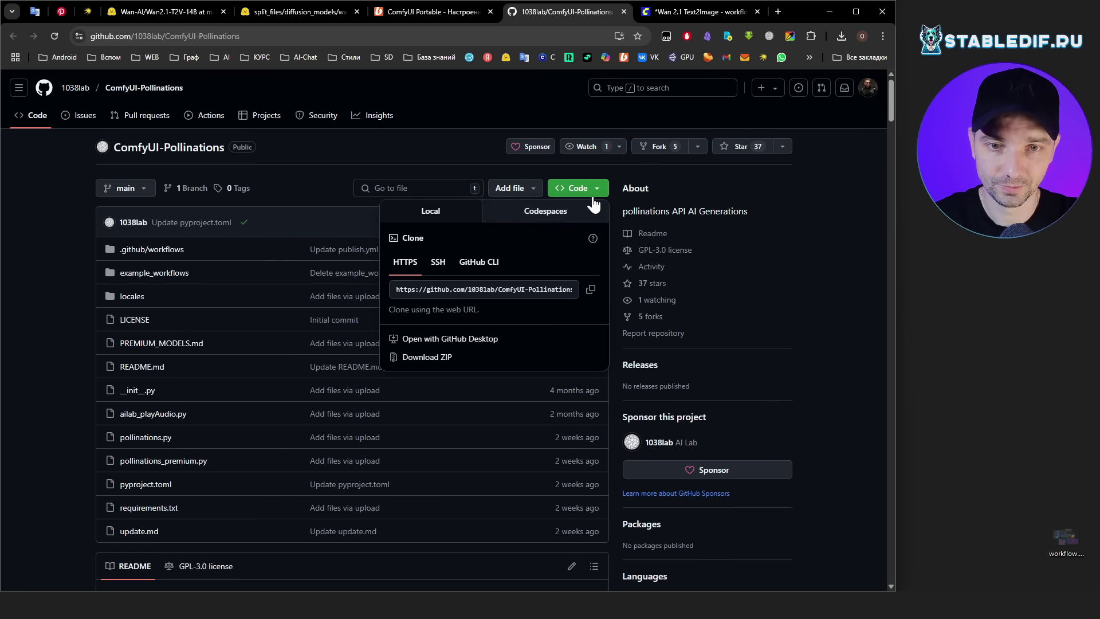
pyautogui.click(590, 289)
# Switch to ComfyUI, enter the copied ComfyUI-Pollinations.git URL for a Manager install via Git, and dismiss the install and the Manager.
pyautogui.click(693, 12)
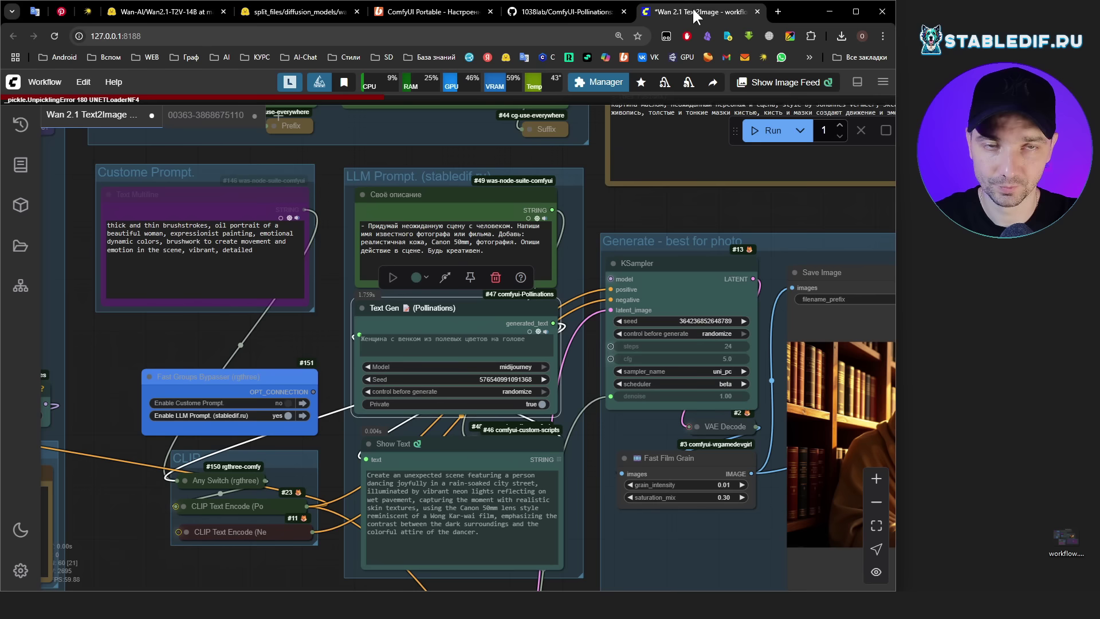
pyautogui.click(595, 86)
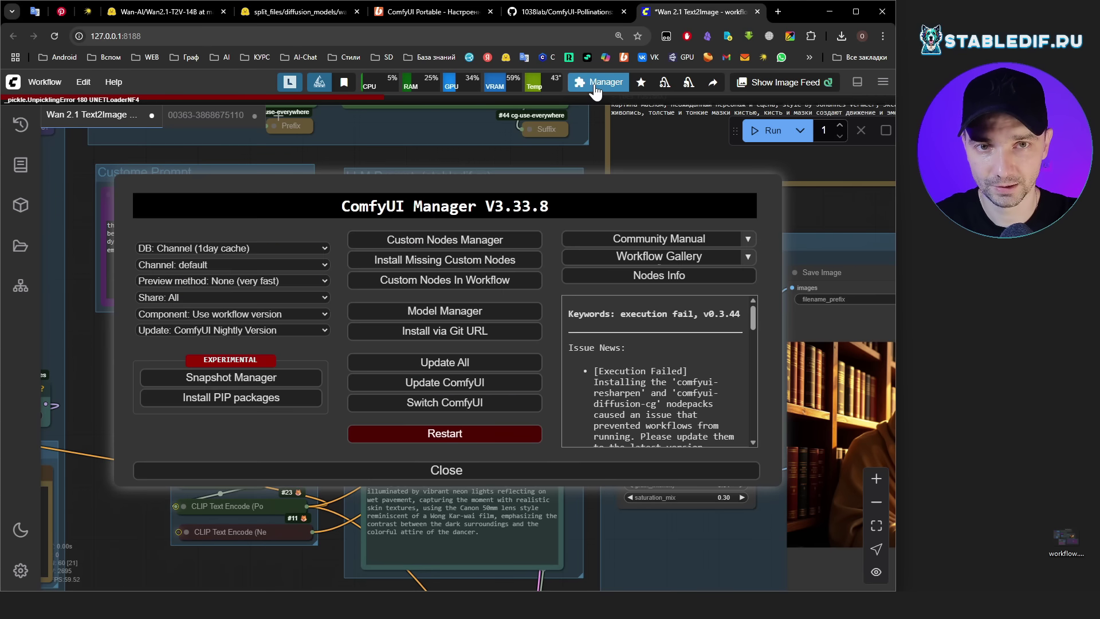
pyautogui.click(460, 332)
pyautogui.hotkey('ctrl', 'v')
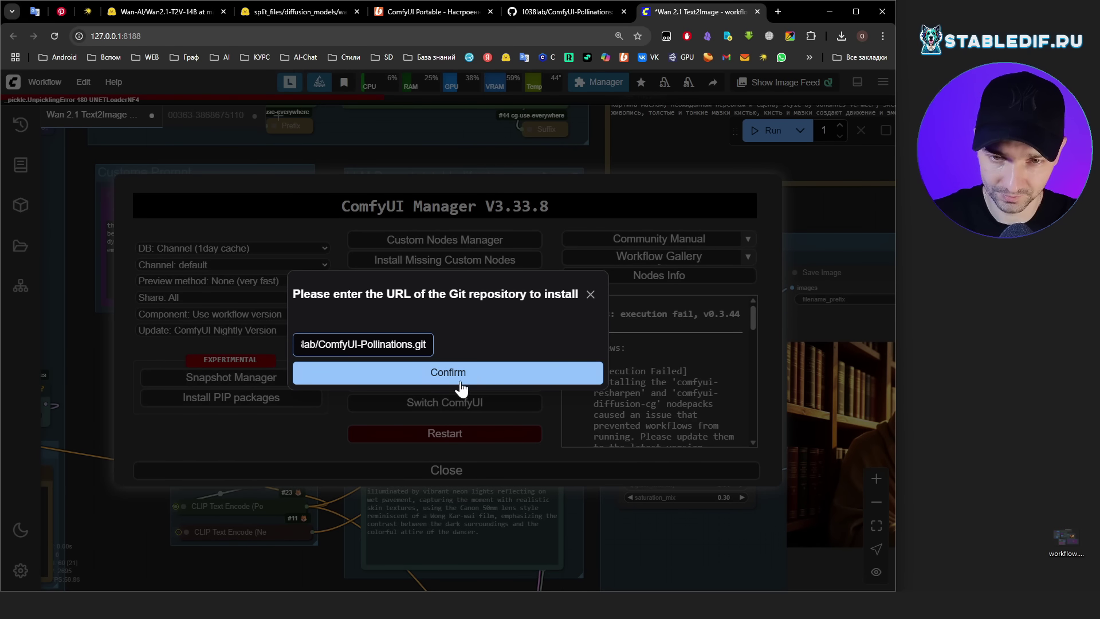
pyautogui.click(591, 295)
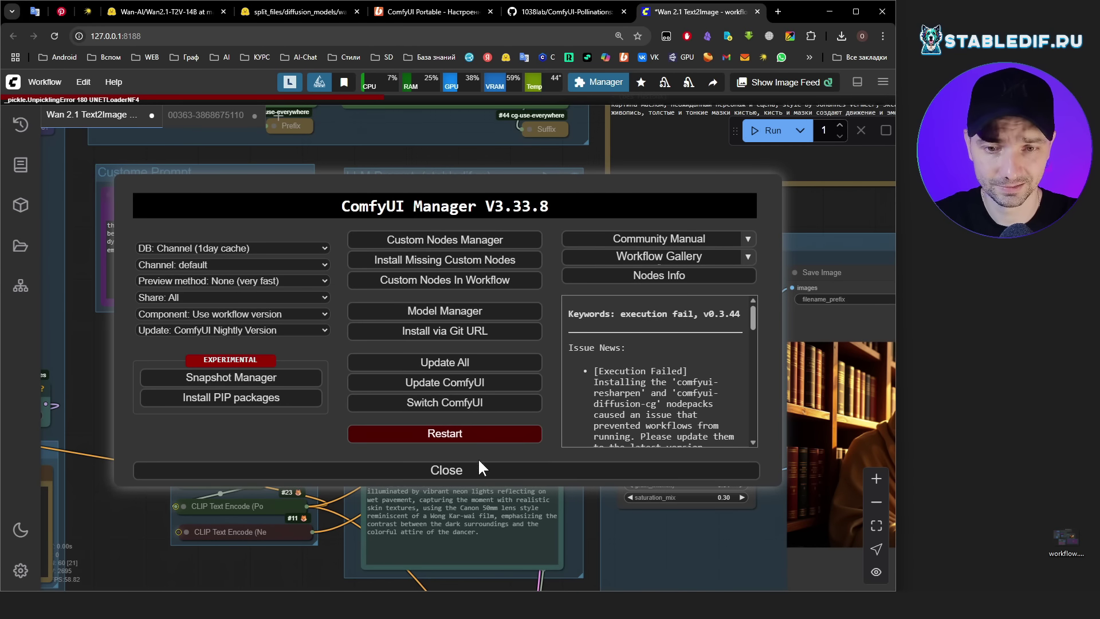
pyautogui.click(479, 470)
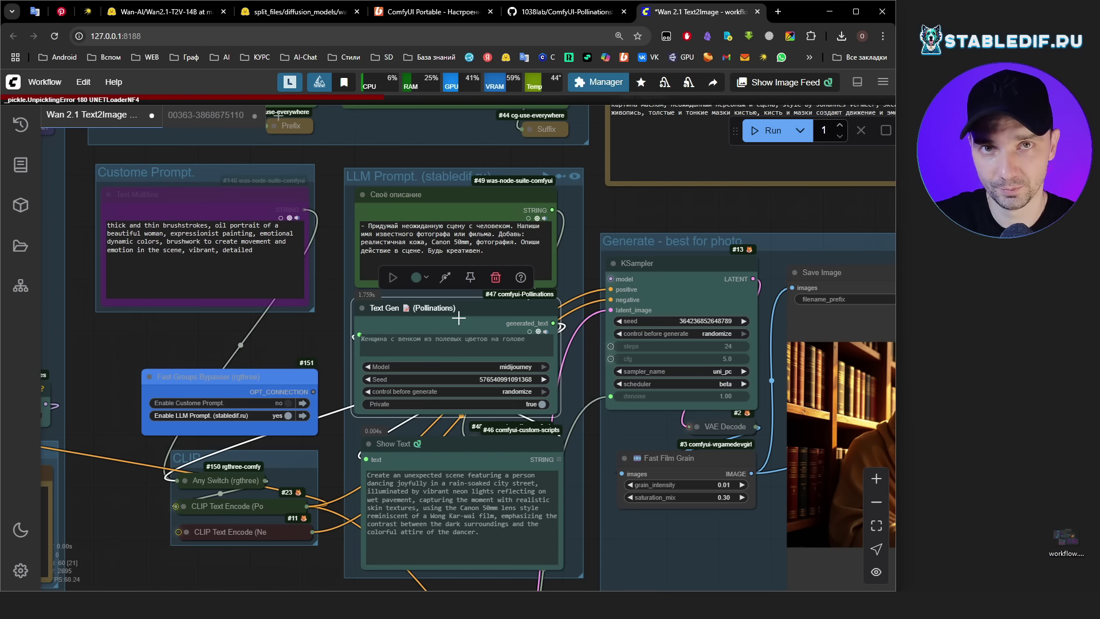
# Switch the GGUF or FP selector in the Flux Models group to Unet Loader (GGUF) and back to Load Diffusion Model.
pyautogui.scroll(-10, 459, 318)
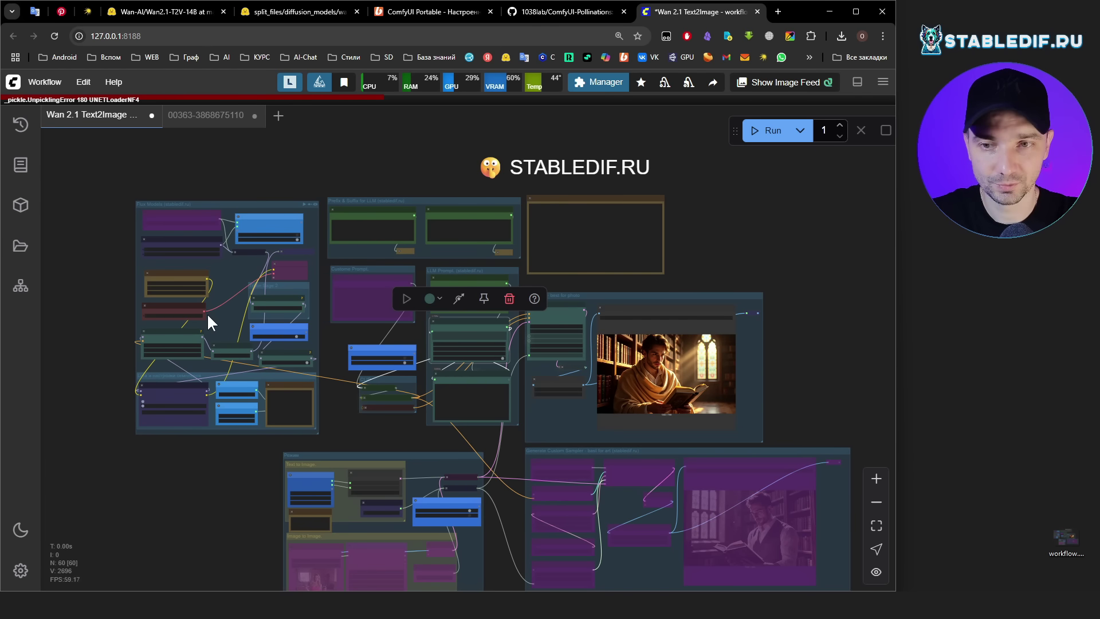
pyautogui.scroll(9, 140, 214)
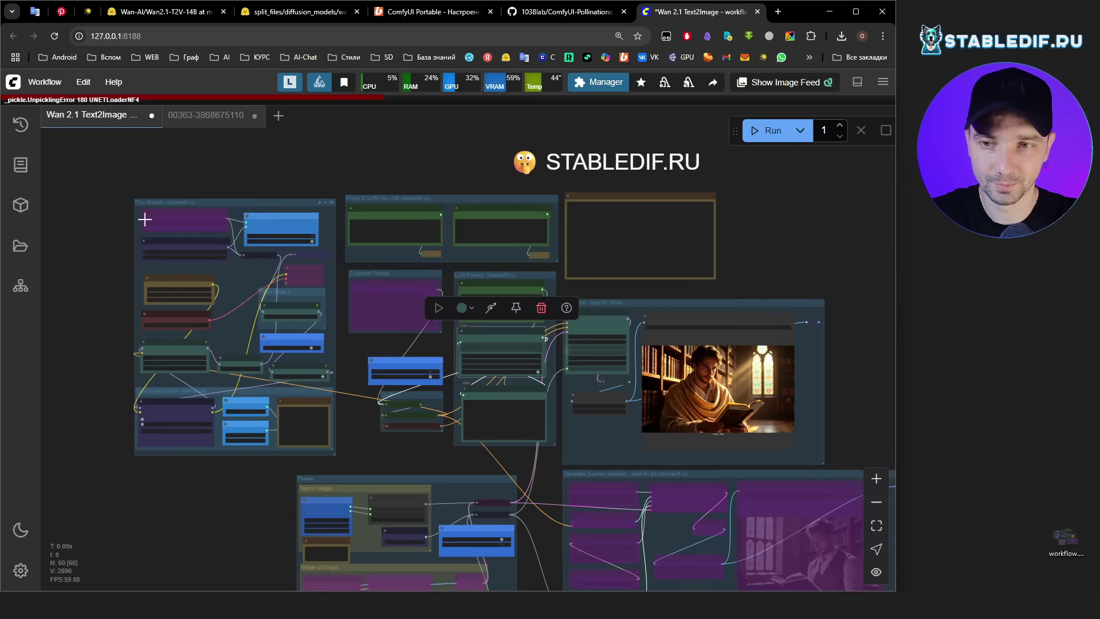
pyautogui.click(219, 223)
pyautogui.scroll(3, 461, 257)
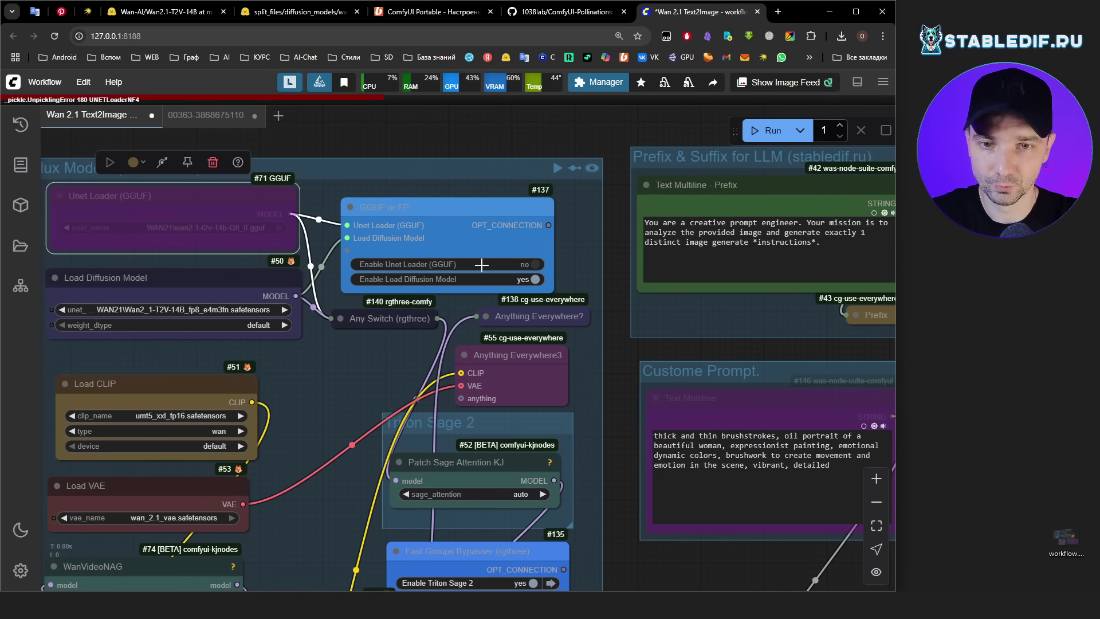
pyautogui.click(481, 264)
pyautogui.moveTo(452, 210); pyautogui.dragTo(455, 201)
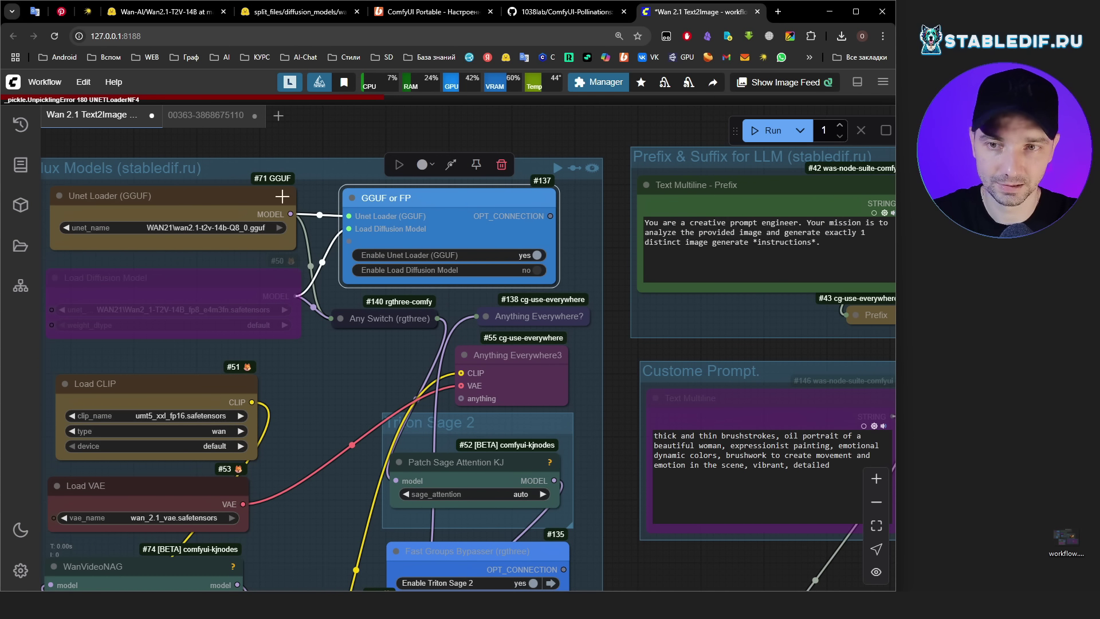
pyautogui.click(438, 270)
# Choose umt5_xxl_fp16.safetensors as the text encoder in the Load CLIP node.
pyautogui.moveTo(309, 372); pyautogui.dragTo(460, 382)
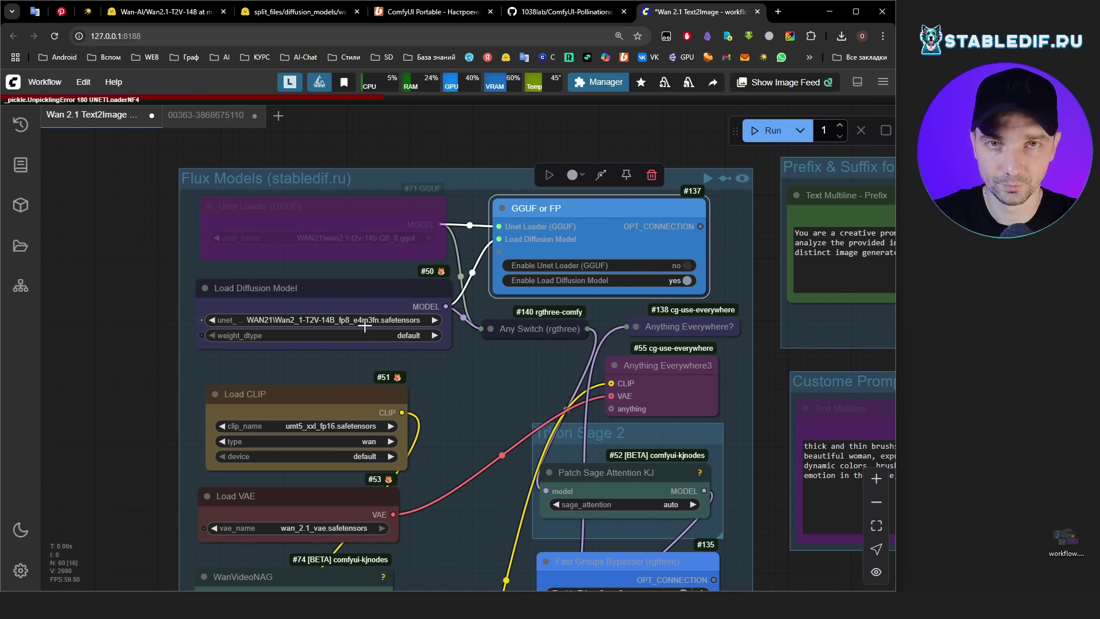
pyautogui.moveTo(356, 380); pyautogui.dragTo(320, 248)
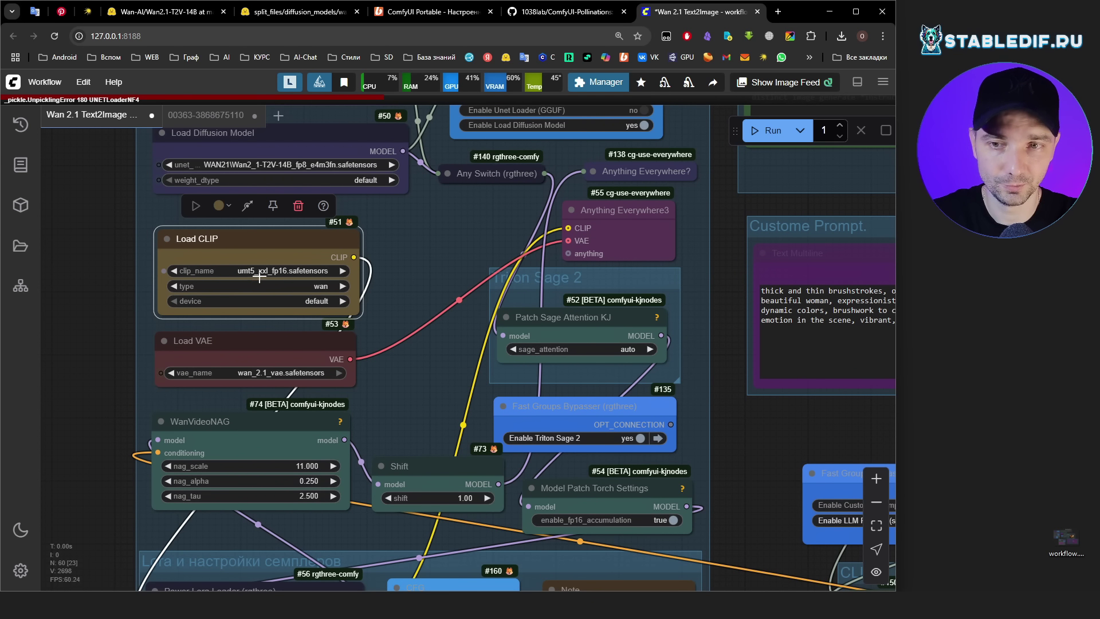
pyautogui.click(292, 272)
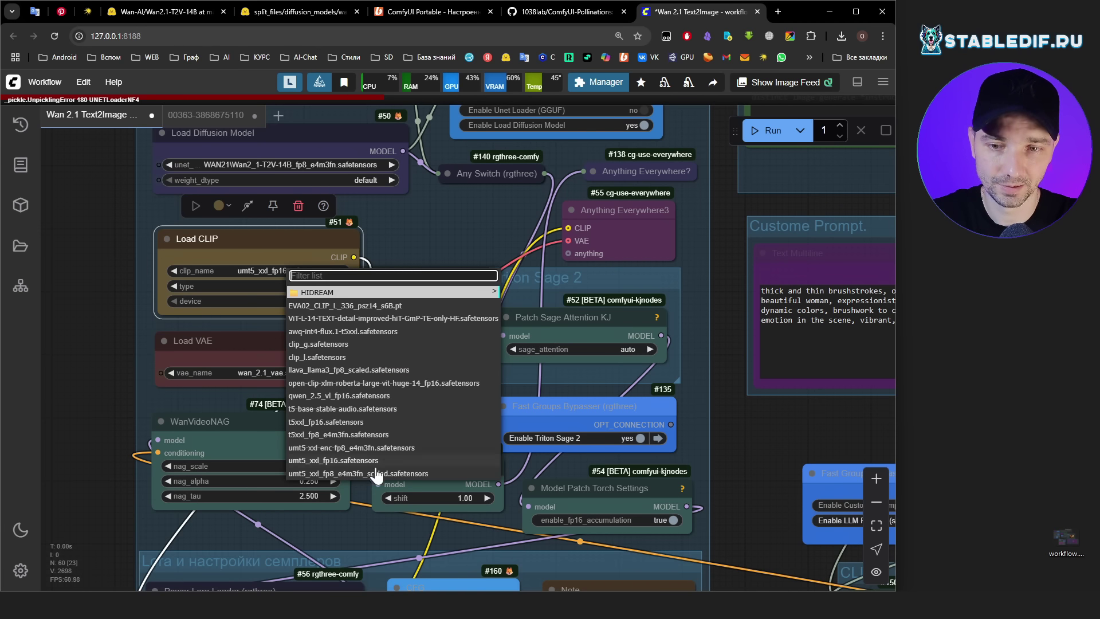
pyautogui.click(344, 460)
# Examine the Load VAE, WanVideoNAG and Shift nodes and their settings.
pyautogui.scroll(-1, 338, 276)
pyautogui.moveTo(338, 276); pyautogui.dragTo(332, 280)
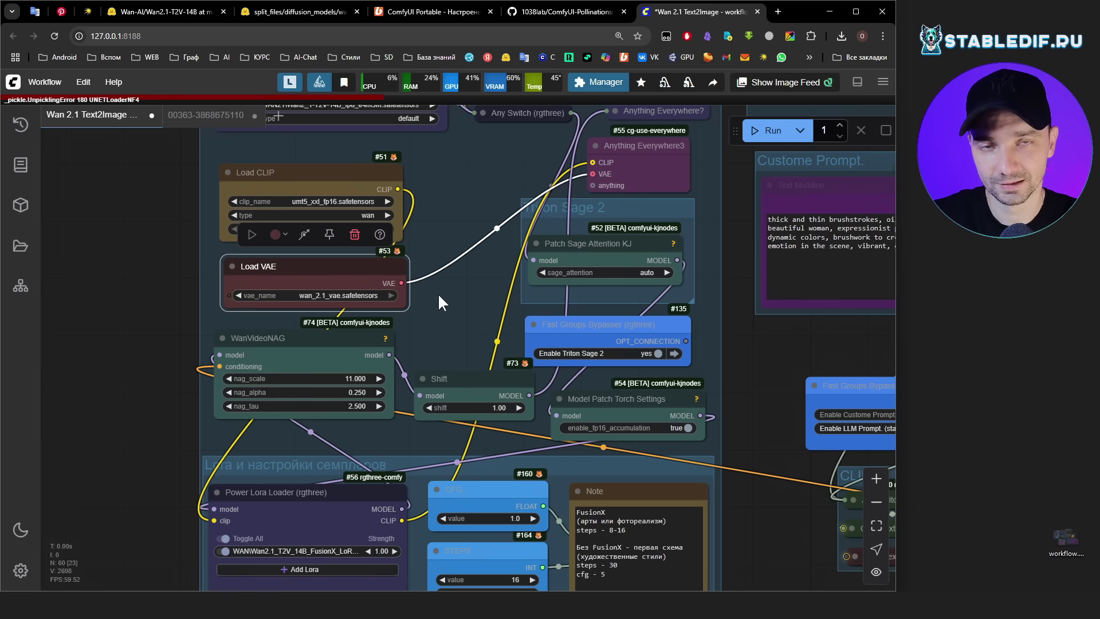
pyautogui.scroll(-3, 438, 293)
pyautogui.hscroll(2, 437, 293)
pyautogui.moveTo(291, 256); pyautogui.dragTo(292, 257)
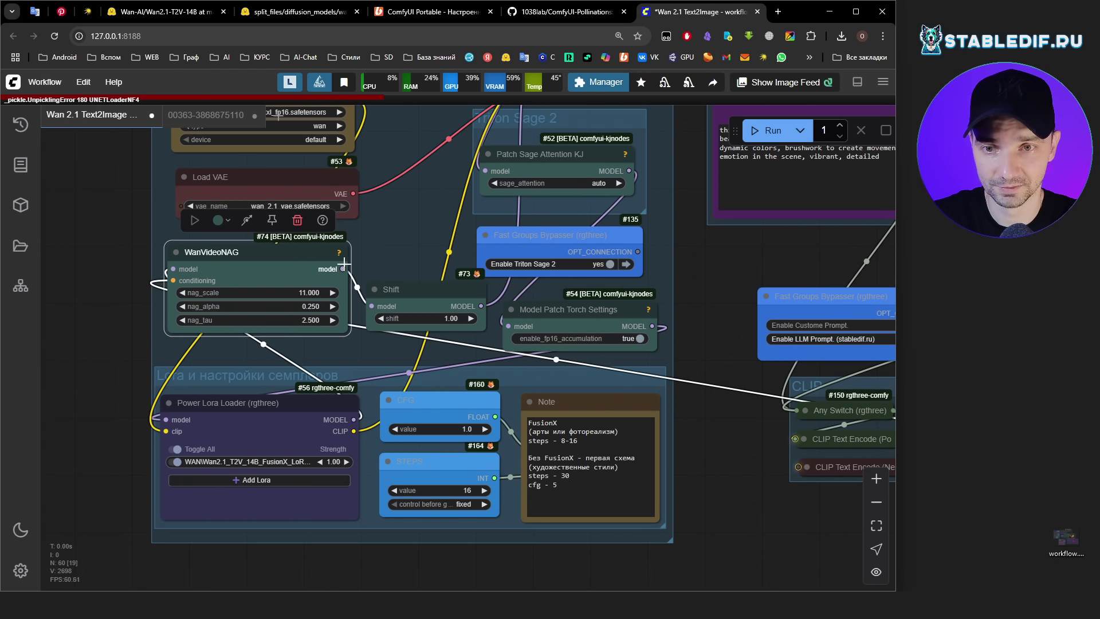
pyautogui.moveTo(420, 290); pyautogui.dragTo(418, 289)
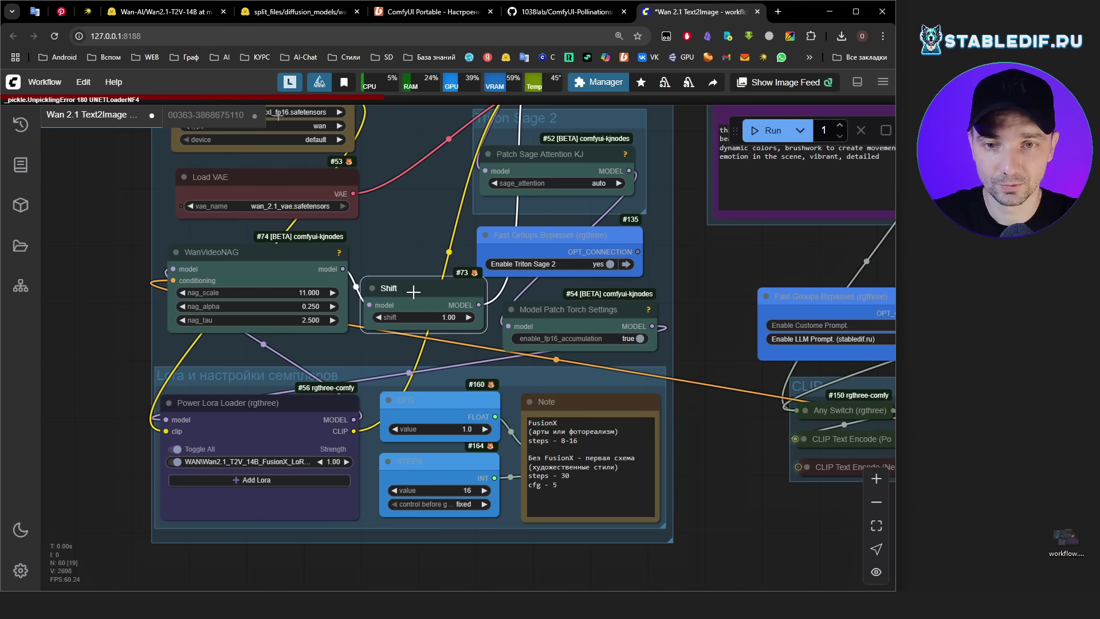
pyautogui.click(408, 197)
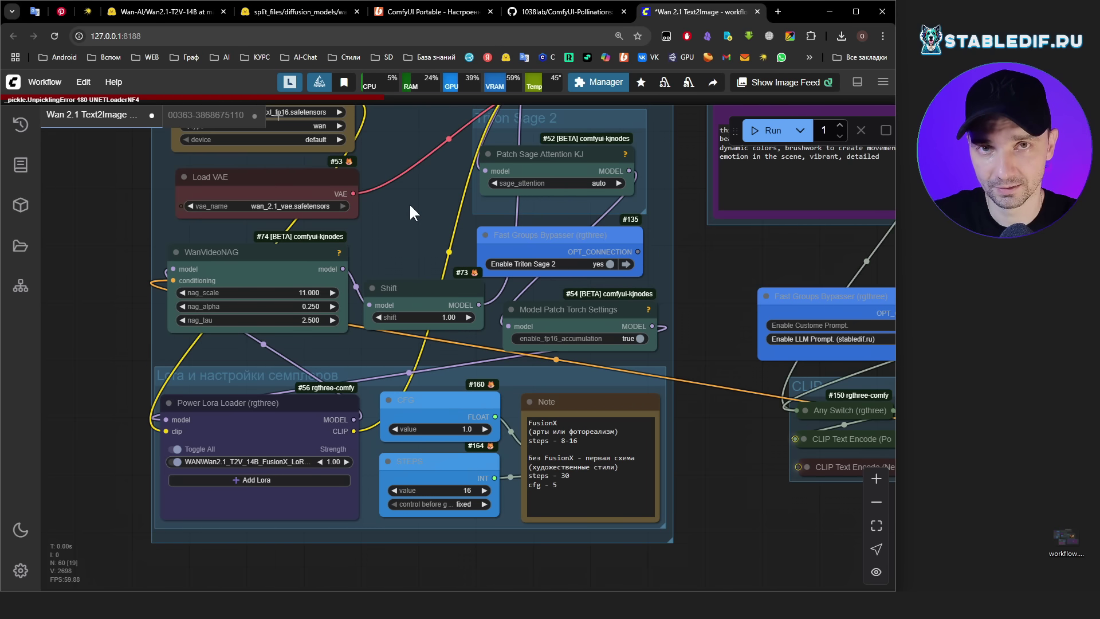
# Disable the Triton Sage 2 group through its Fast Groups Bypasser and enable it again.
pyautogui.moveTo(409, 203); pyautogui.dragTo(357, 395)
pyautogui.click(542, 456)
pyautogui.click(541, 455)
pyautogui.click(542, 456)
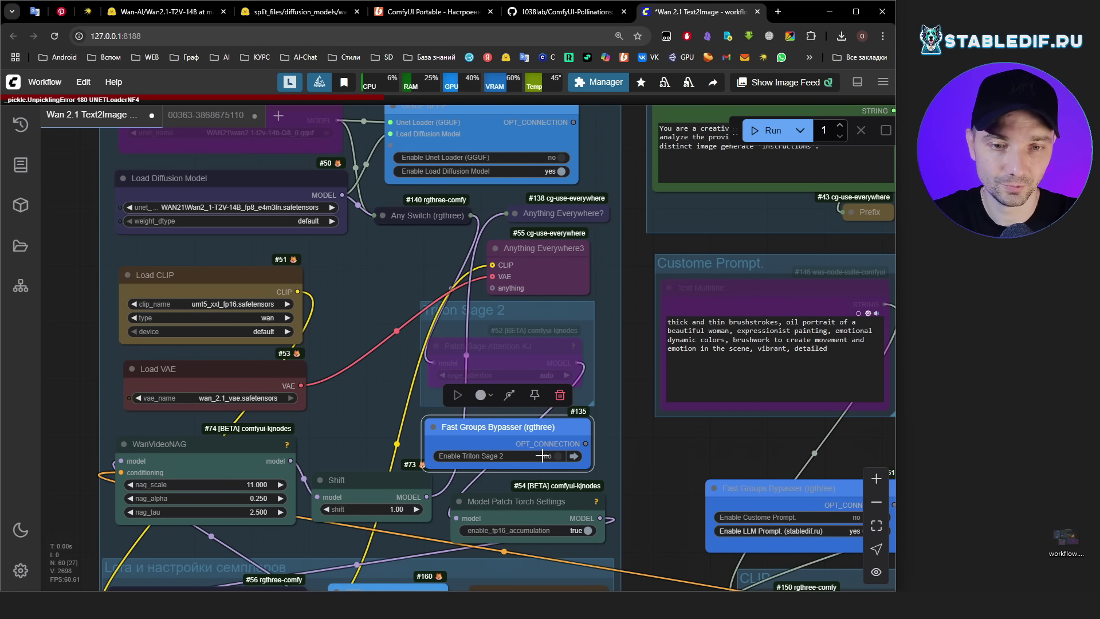
pyautogui.click(649, 482)
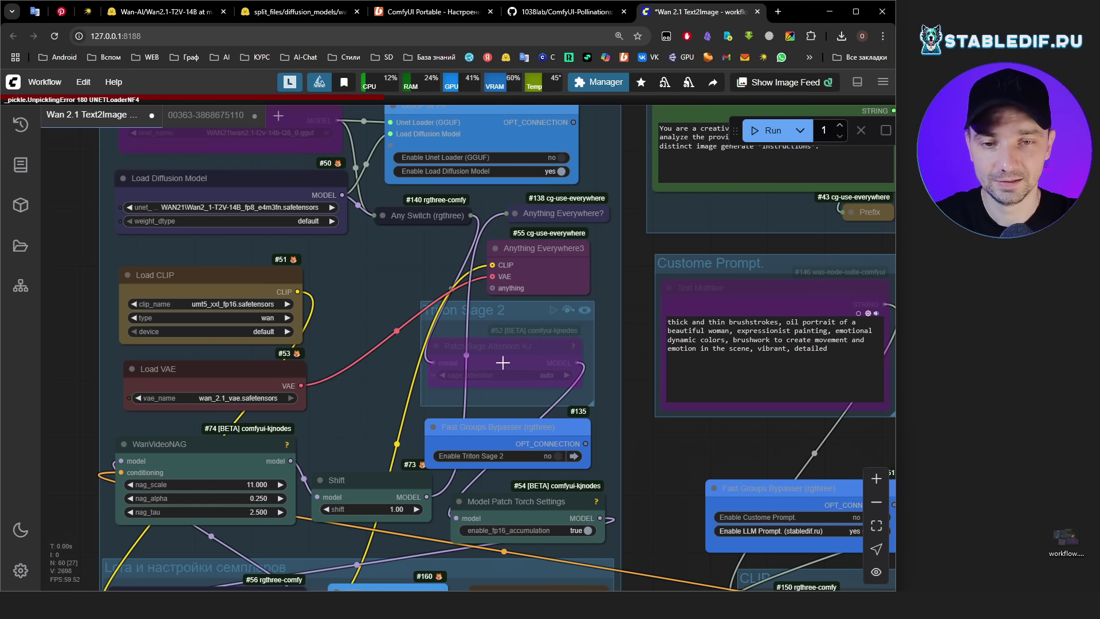
pyautogui.click(538, 456)
# Set enable_fp16_accumulation to false in the Model Patch Torch Settings node.
pyautogui.scroll(-2, 649, 442)
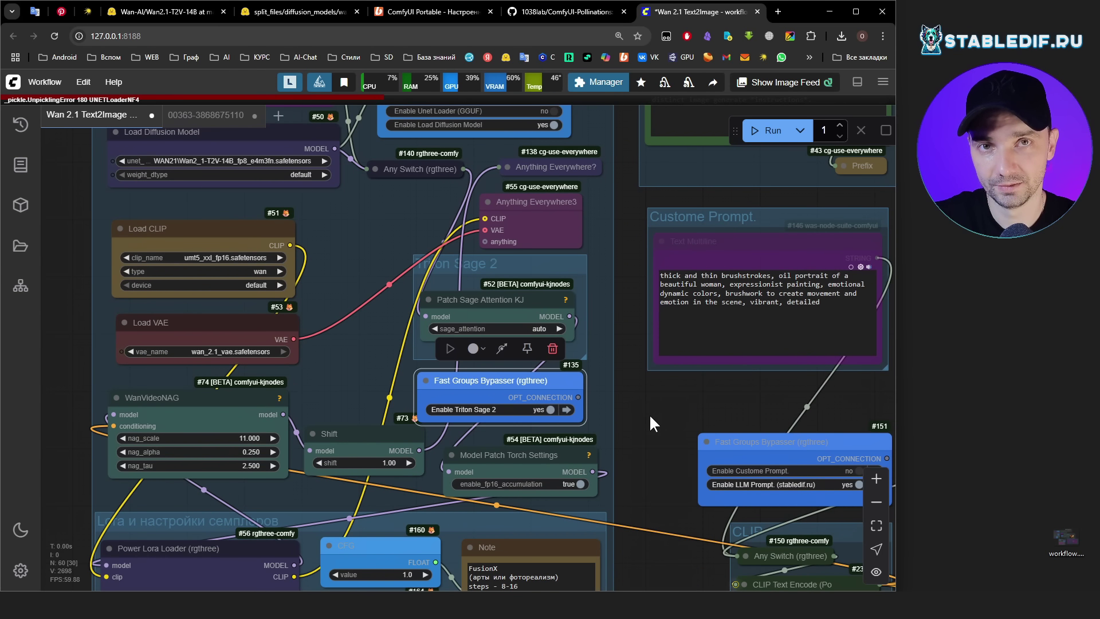
pyautogui.scroll(-3, 628, 456)
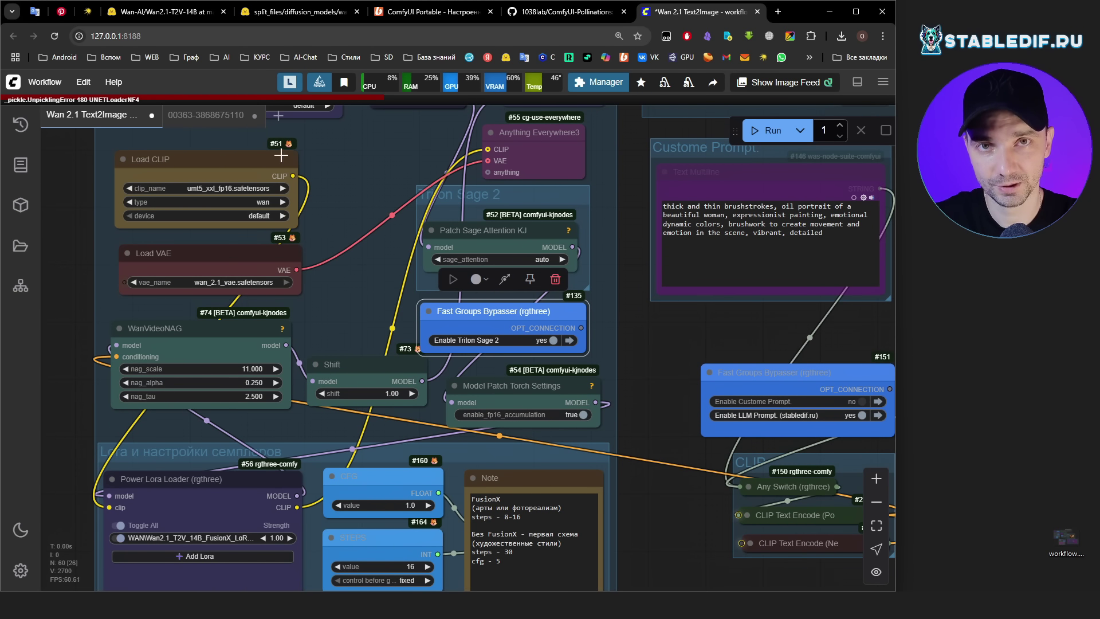
pyautogui.click(555, 415)
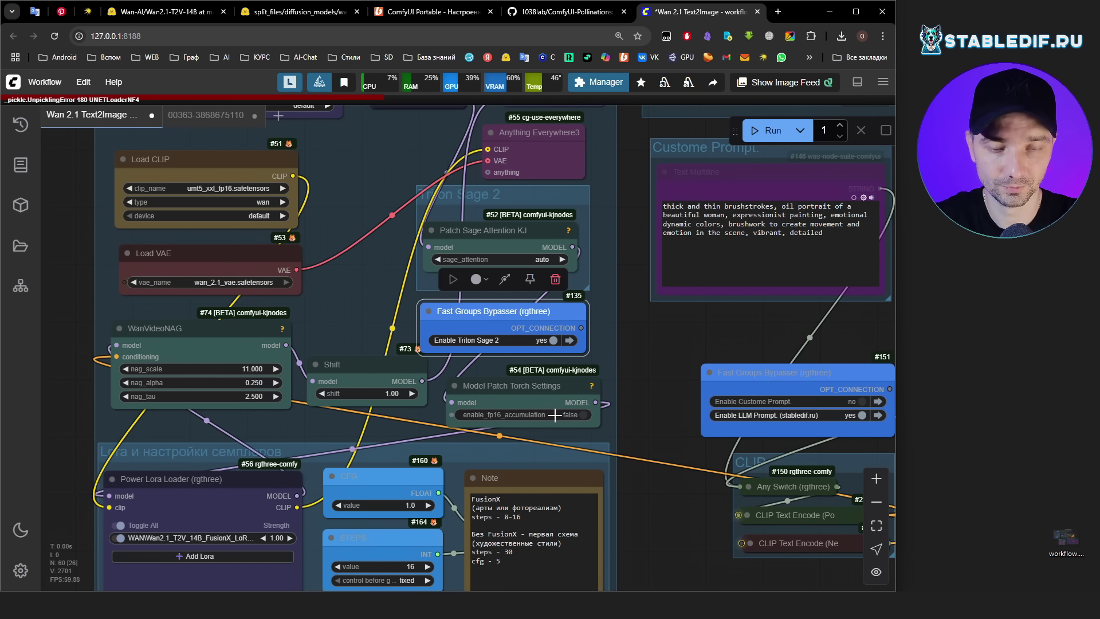
pyautogui.click(554, 415)
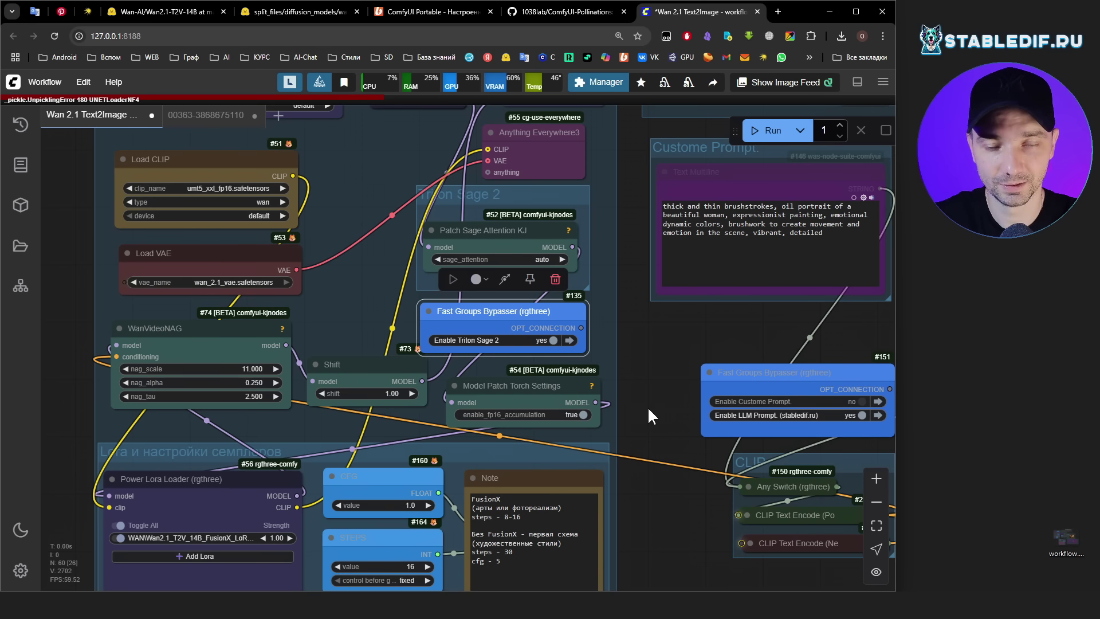
pyautogui.click(568, 414)
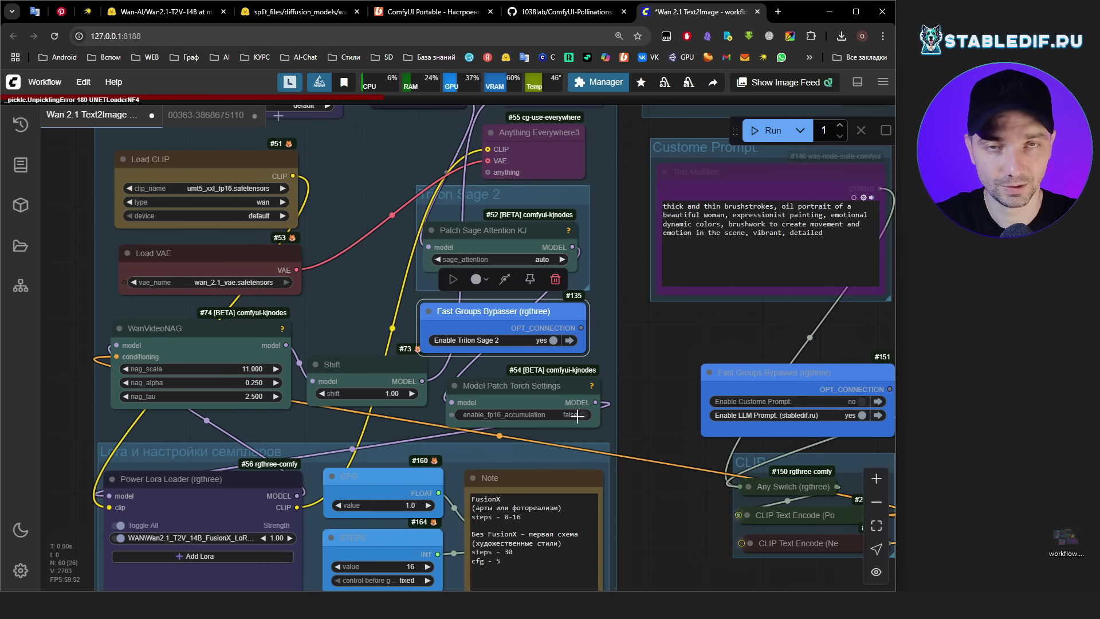
# Turn the FusionX LoRA off and back on in the Power Lora Loader node.
pyautogui.scroll(-3, 286, 418)
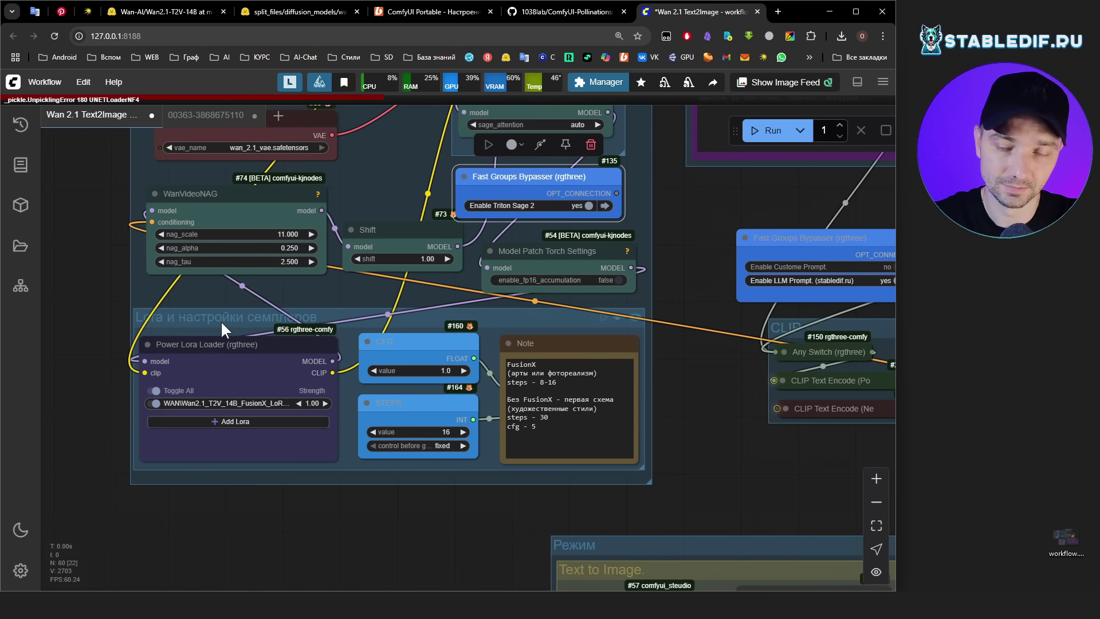
pyautogui.moveTo(222, 319); pyautogui.dragTo(222, 318)
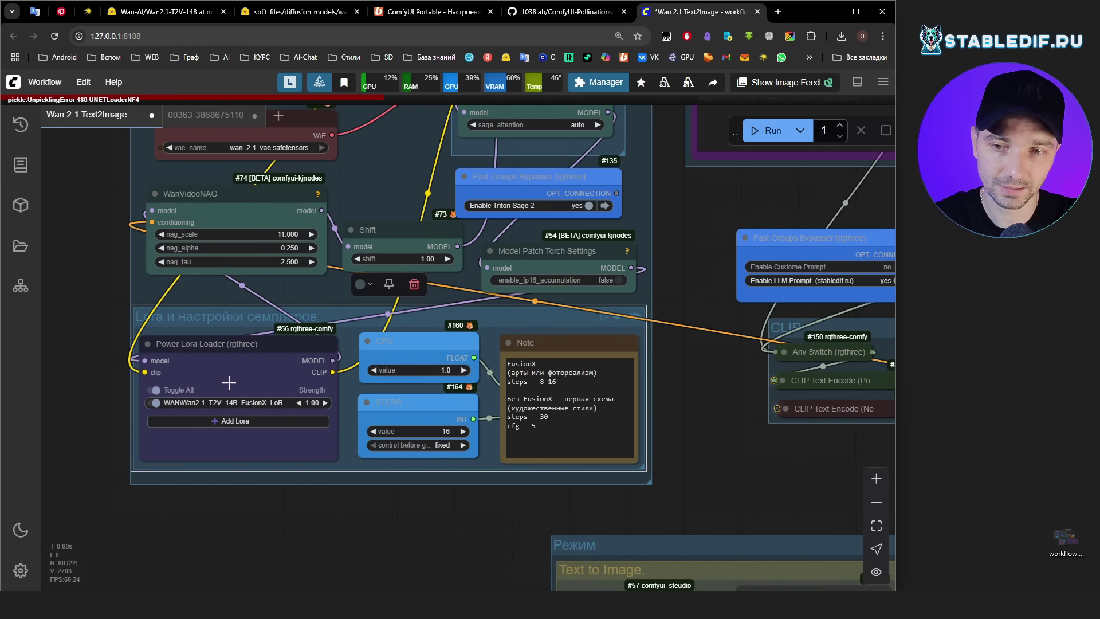
pyautogui.click(158, 403)
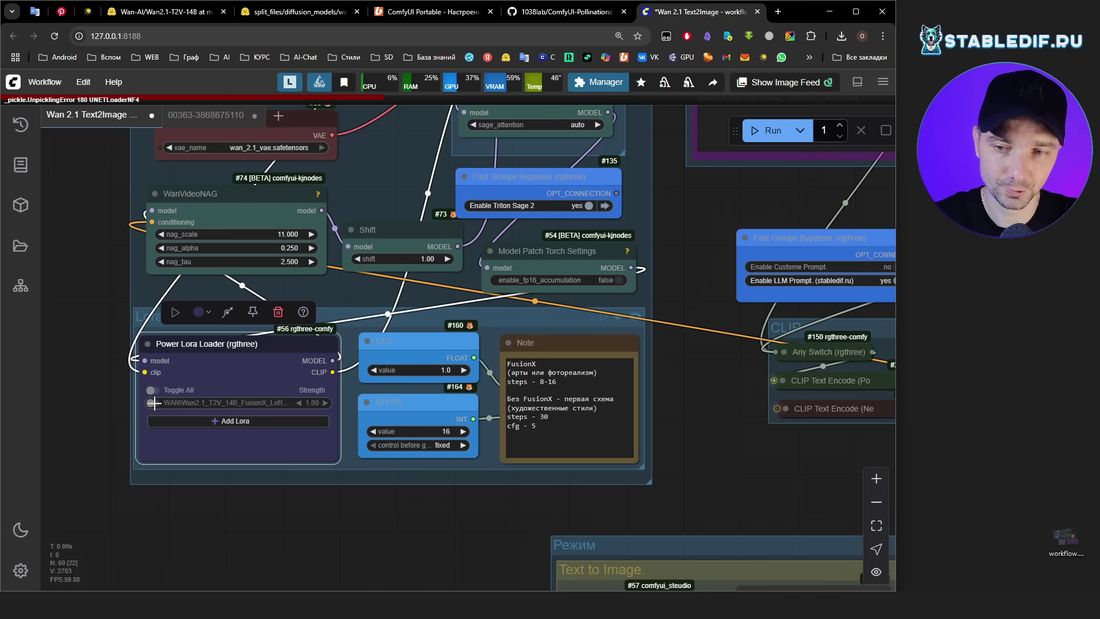
pyautogui.click(153, 402)
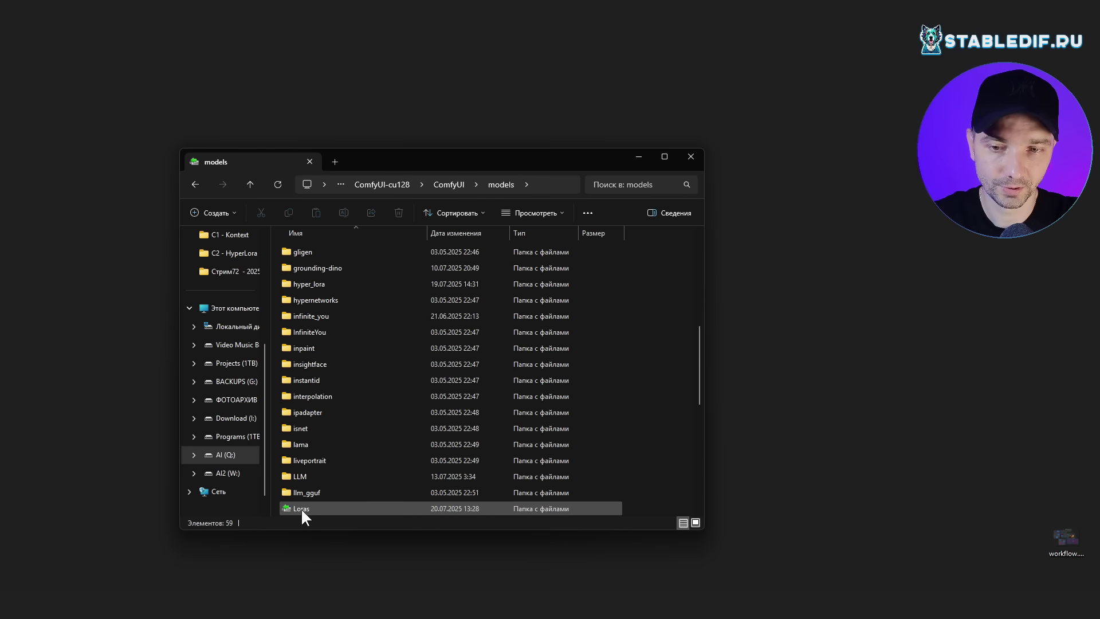
# Open the WAN subfolder of models/Loras and locate the Wan2.1_T2V_14B_FusionX_LoRA file.
pyautogui.doubleClick(301, 507)
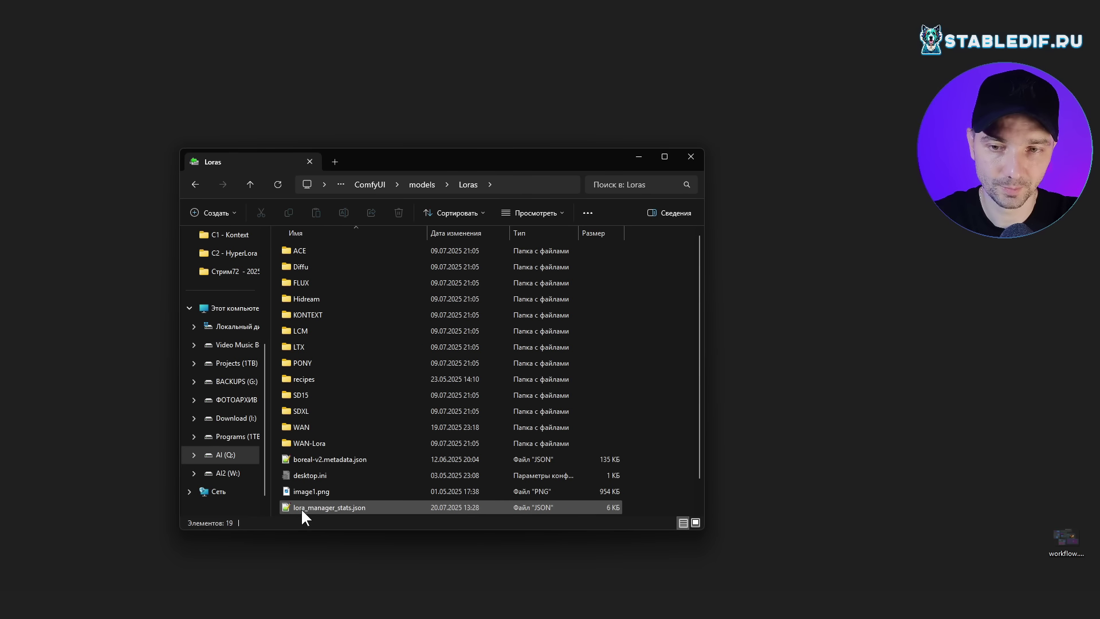
pyautogui.doubleClick(295, 430)
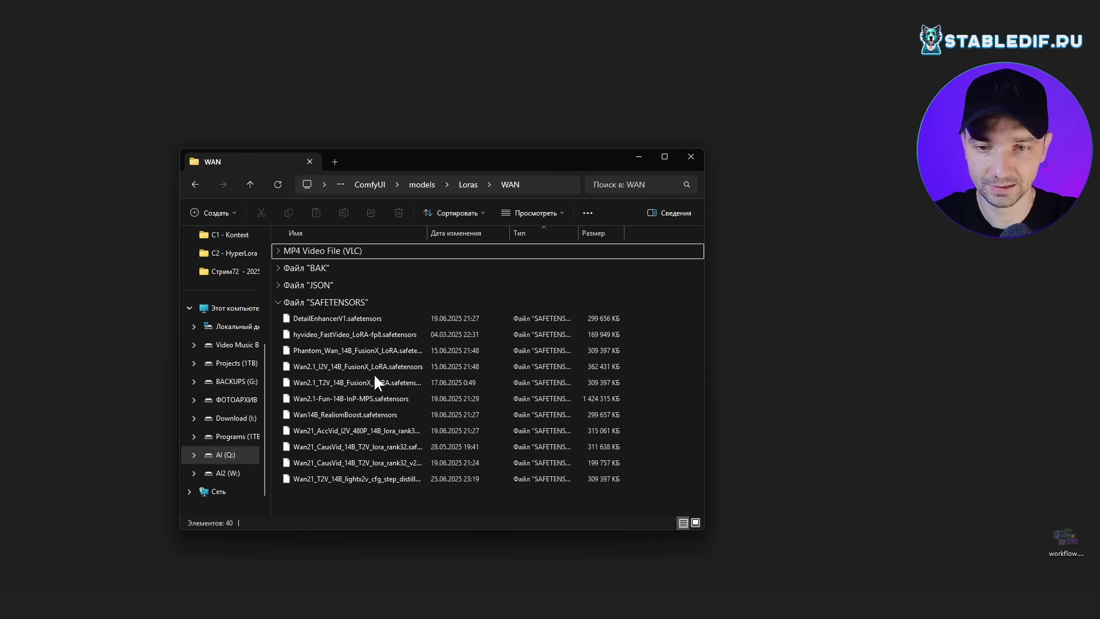
pyautogui.click(337, 385)
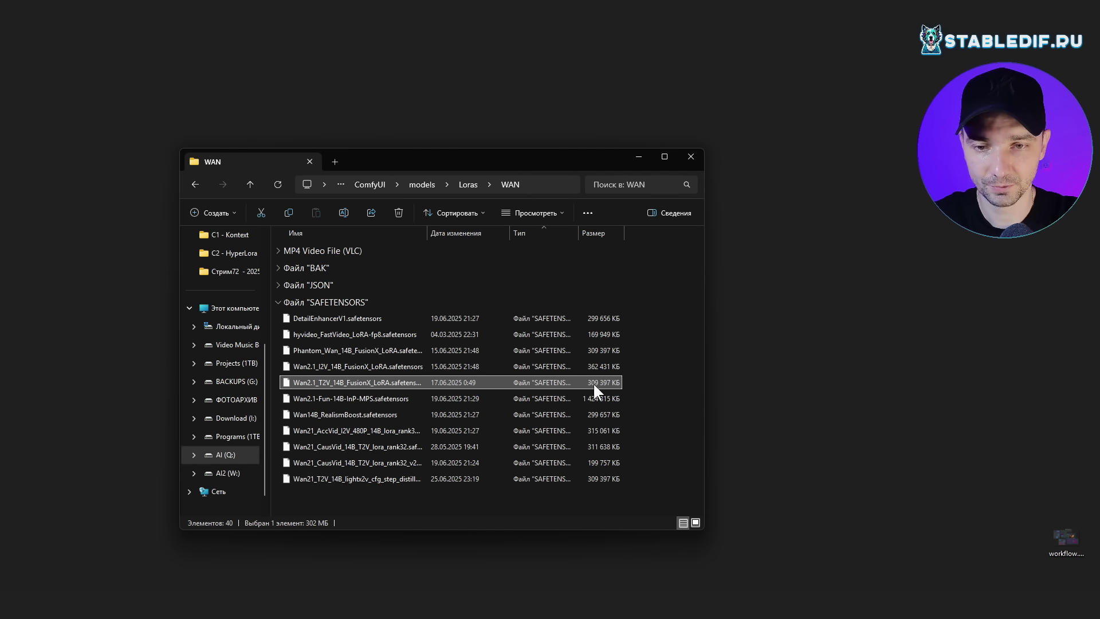
pyautogui.click(604, 518)
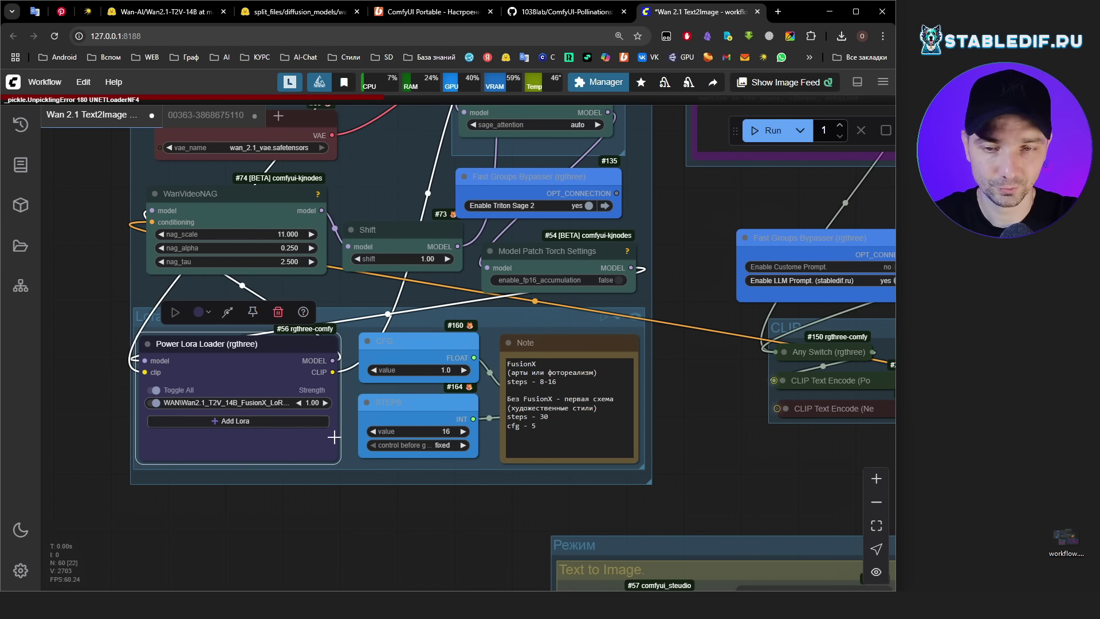
# Examine the CFG and STEPS nodes and the Note's recommended step range for FusionX.
pyautogui.moveTo(426, 343); pyautogui.dragTo(437, 349)
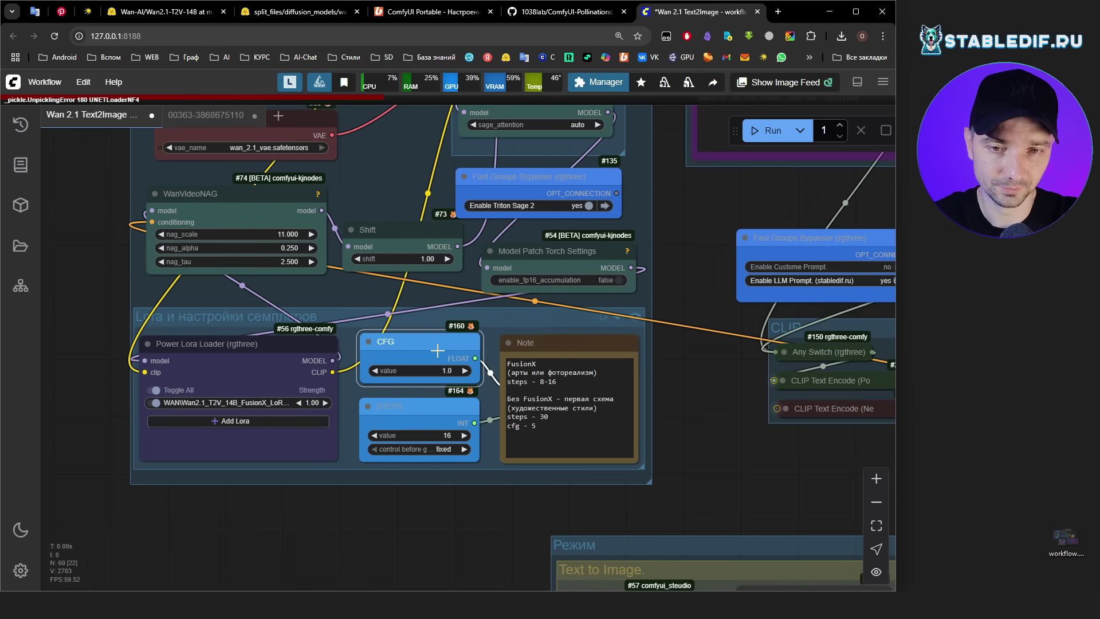
pyautogui.click(444, 411)
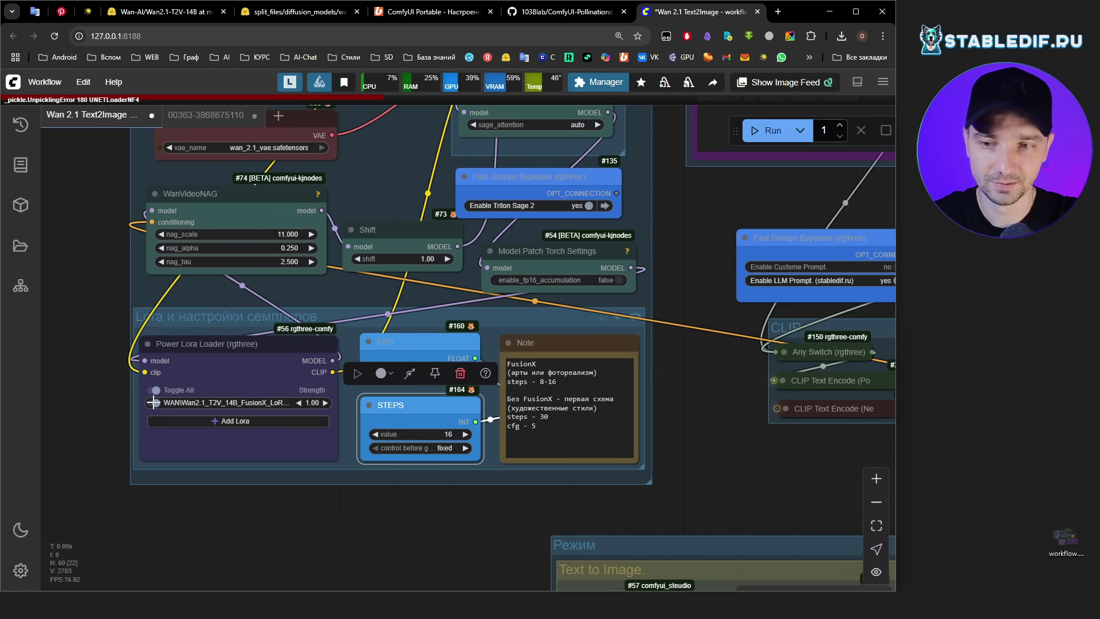
pyautogui.click(431, 344)
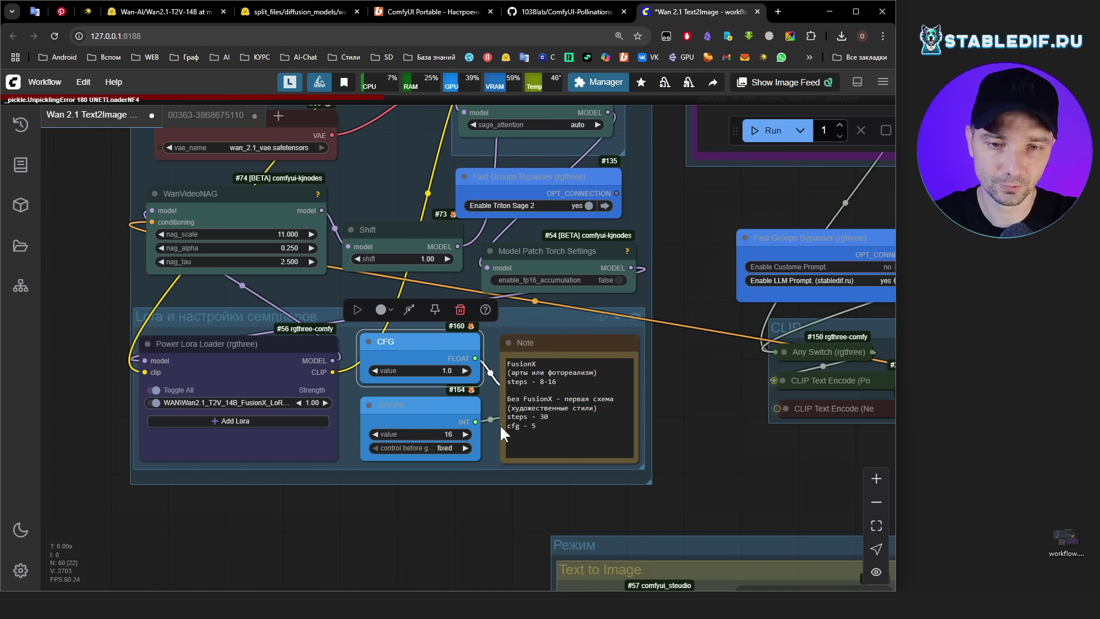
pyautogui.moveTo(560, 381); pyautogui.dragTo(508, 372)
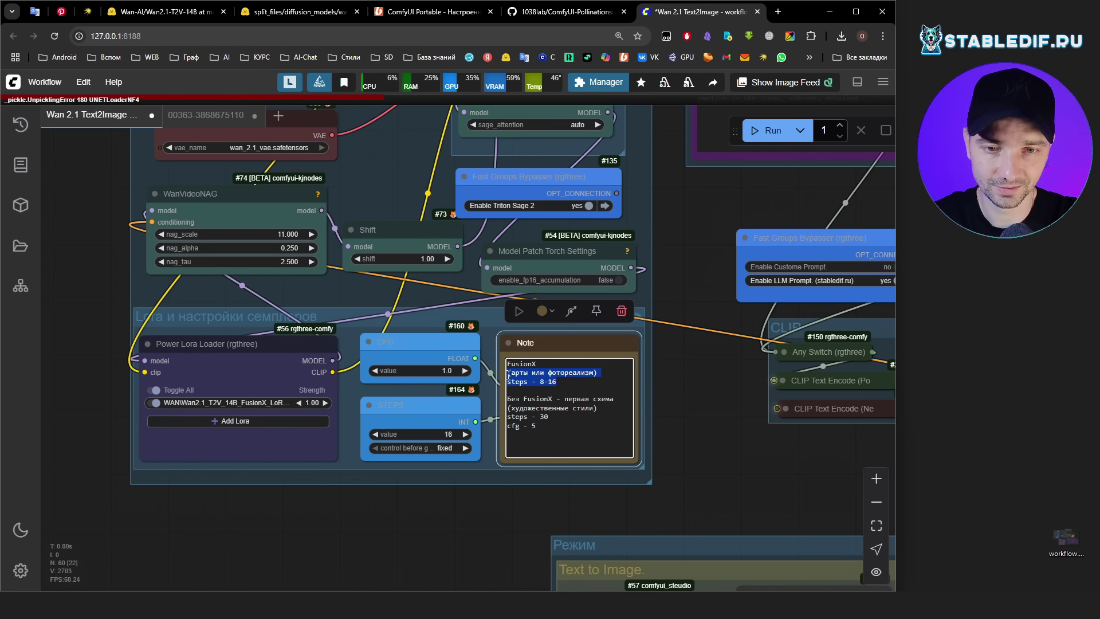
pyautogui.click(519, 518)
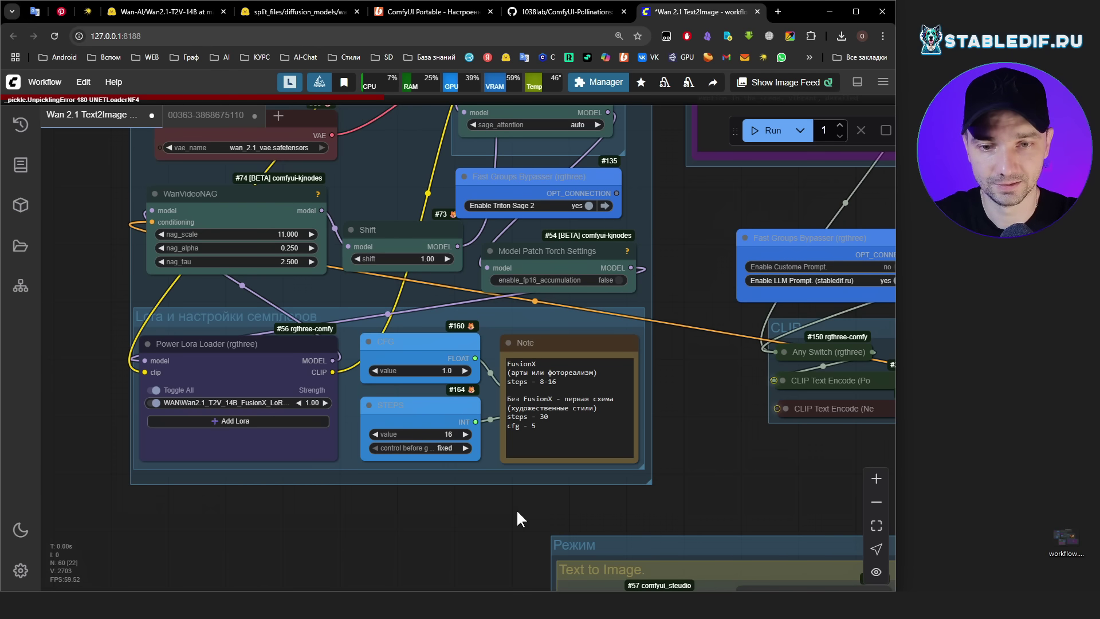
pyautogui.click(556, 381)
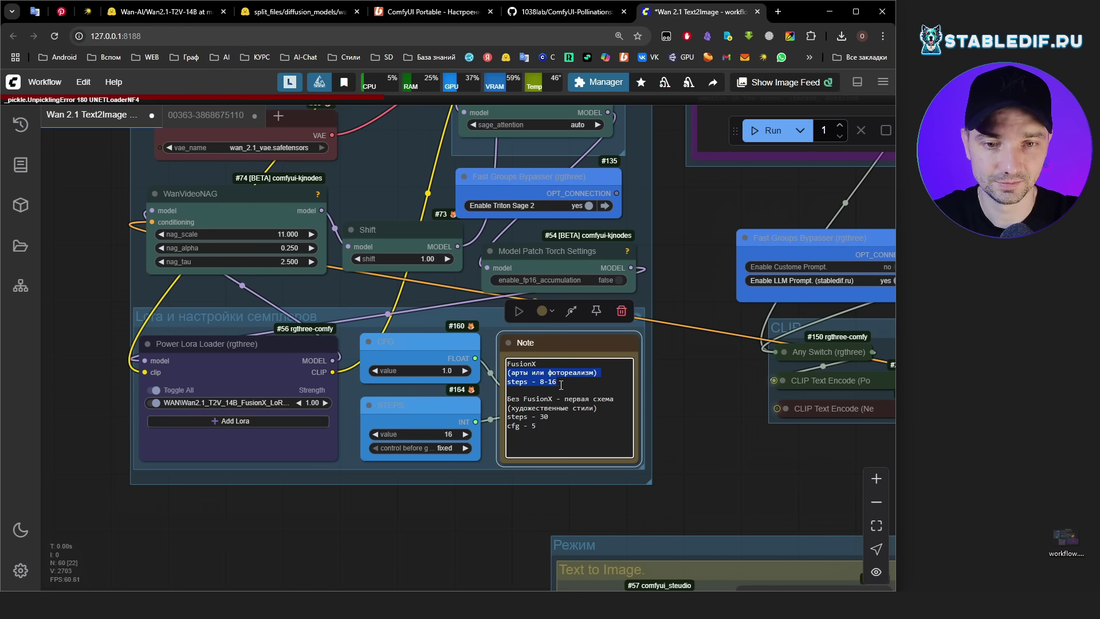
pyautogui.moveTo(556, 381); pyautogui.dragTo(541, 385)
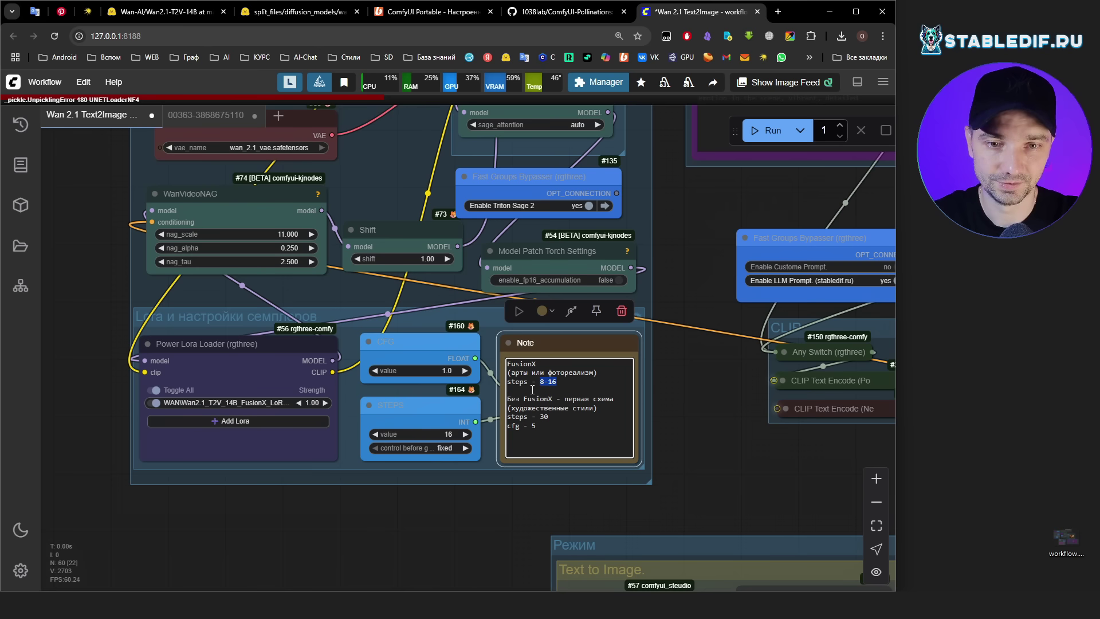
pyautogui.moveTo(555, 382); pyautogui.dragTo(551, 385)
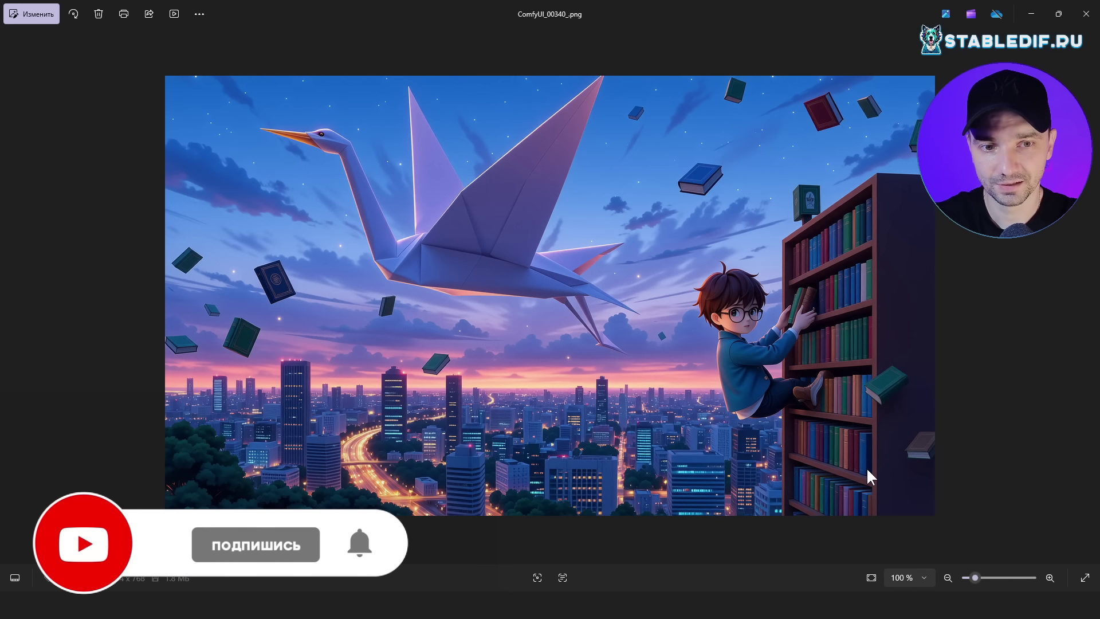
# Switch to the Photos viewer windows and view the generated images ComfyUI_00380_.png and ComfyUI_00267_.png.
pyautogui.moveTo(738, 585)
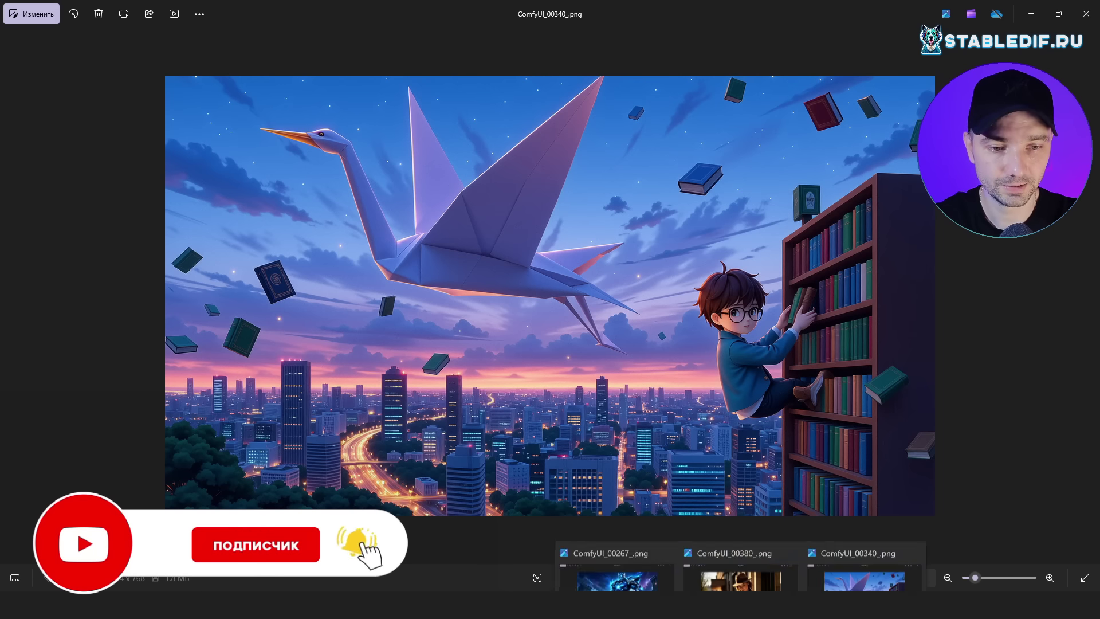
pyautogui.click(740, 549)
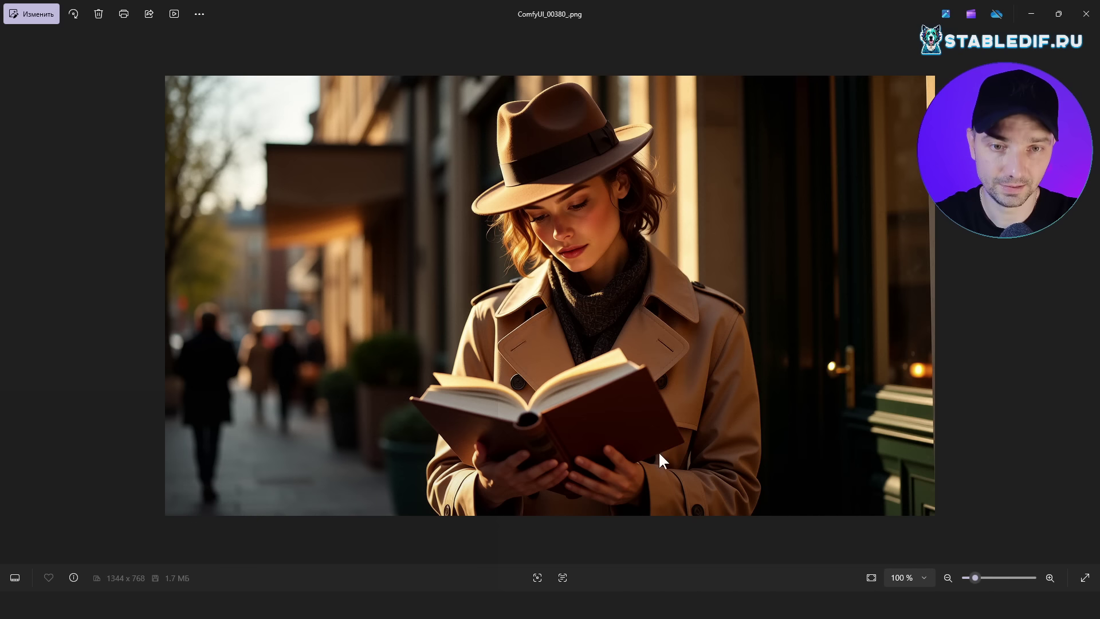
pyautogui.click(617, 549)
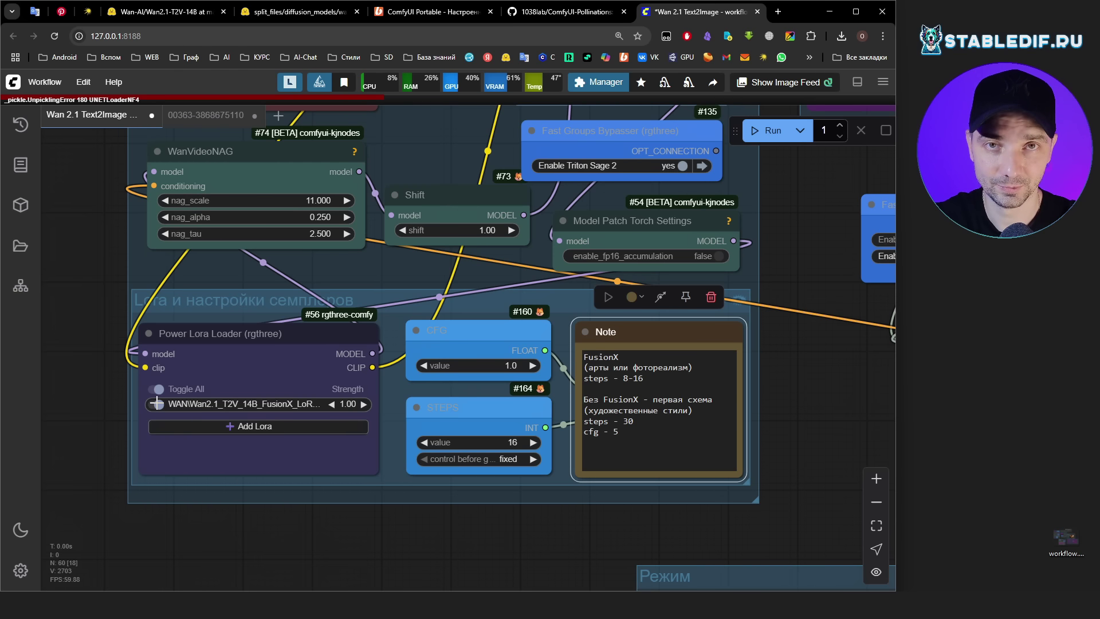
# Disable the FusionX LoRA in the Power Lora Loader and highlight the Note's steps and cfg lines for working without it.
pyautogui.click(157, 403)
pyautogui.moveTo(637, 430); pyautogui.dragTo(590, 419)
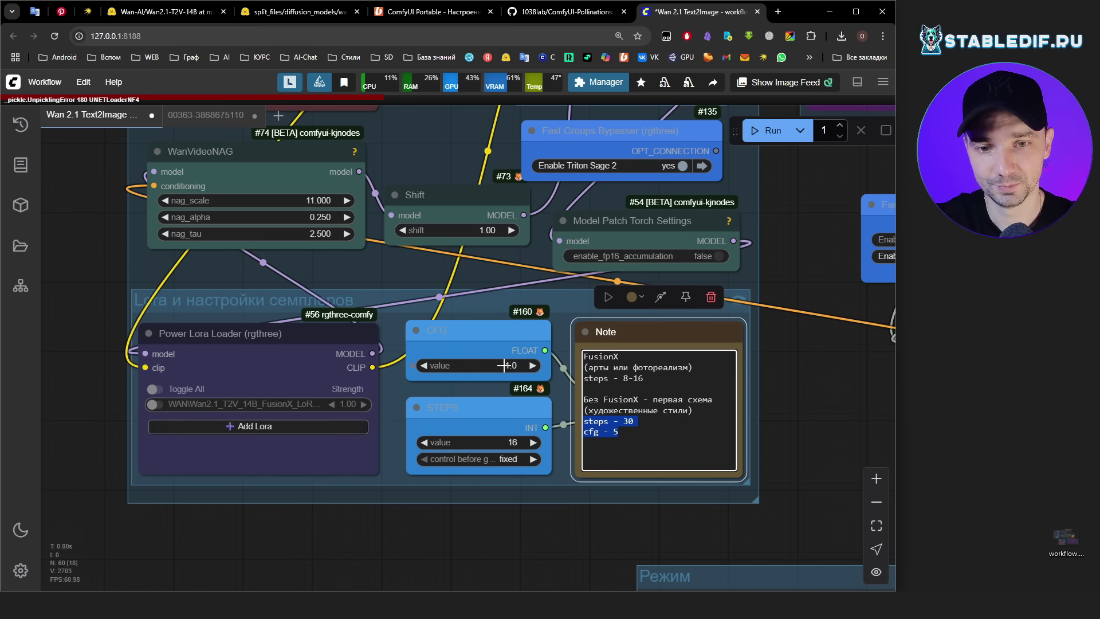
# Check the negative prompt in the CLIP Text Encode node and the Note's sampler settings for working without FusionX.
pyautogui.moveTo(757, 456); pyautogui.dragTo(184, 406)
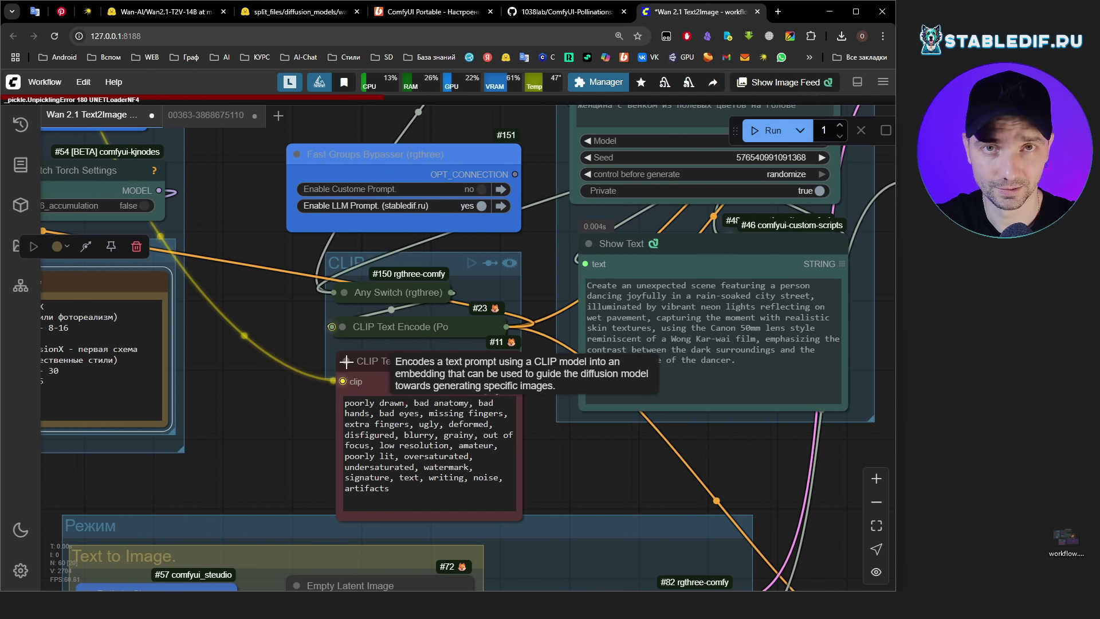
pyautogui.moveTo(346, 362); pyautogui.dragTo(795, 409)
pyautogui.moveTo(457, 416); pyautogui.dragTo(494, 428)
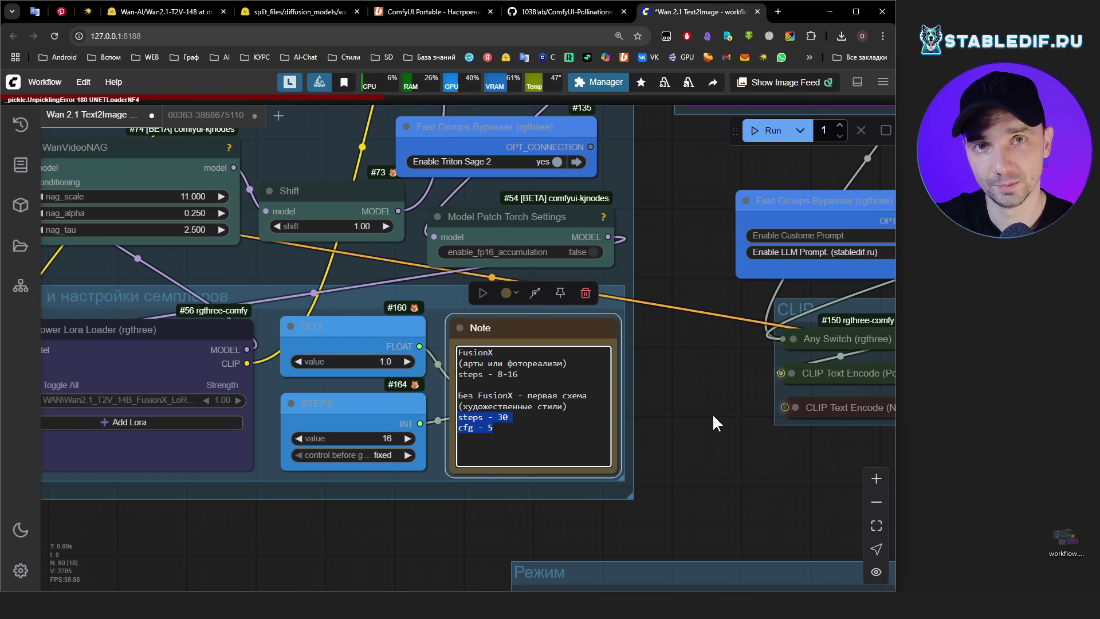
pyautogui.scroll(-2, 580, 505)
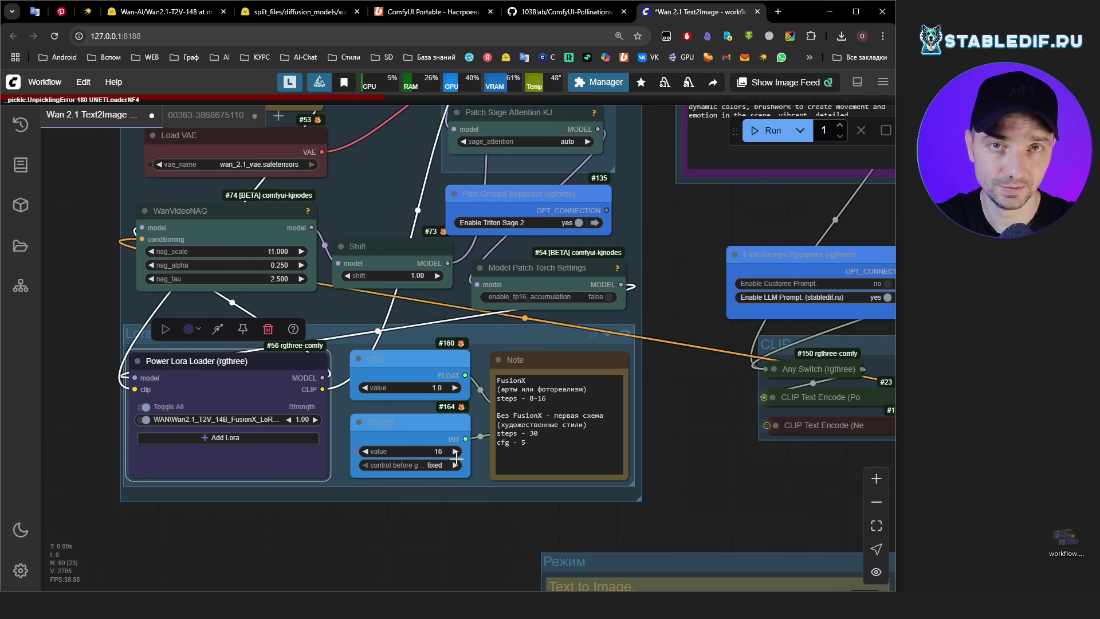
# Enable the Image to Image group through the Fast Groups Bypasser in the Режим group.
pyautogui.moveTo(677, 495); pyautogui.dragTo(457, 500)
pyautogui.scroll(-3, 486, 456)
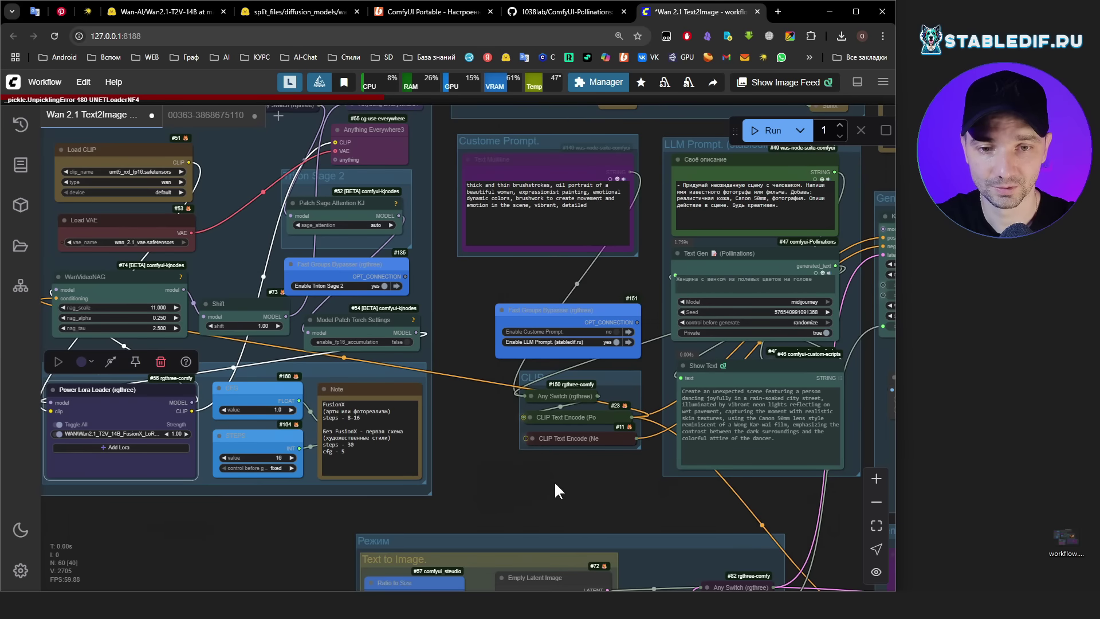
pyautogui.moveTo(543, 484); pyautogui.dragTo(502, 505)
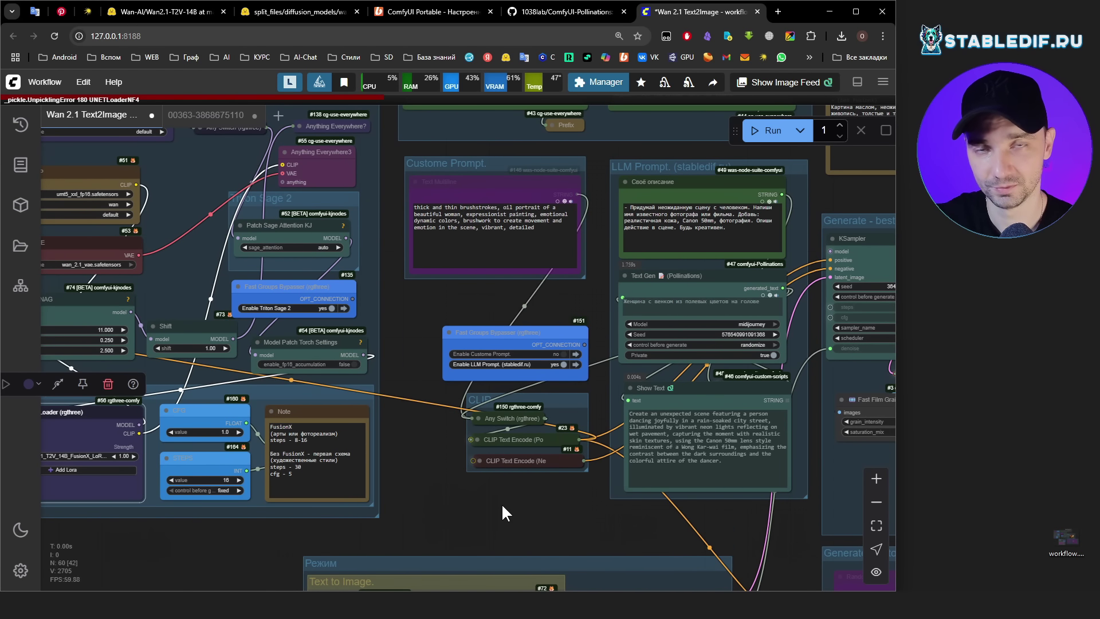
pyautogui.moveTo(502, 511); pyautogui.dragTo(441, 162)
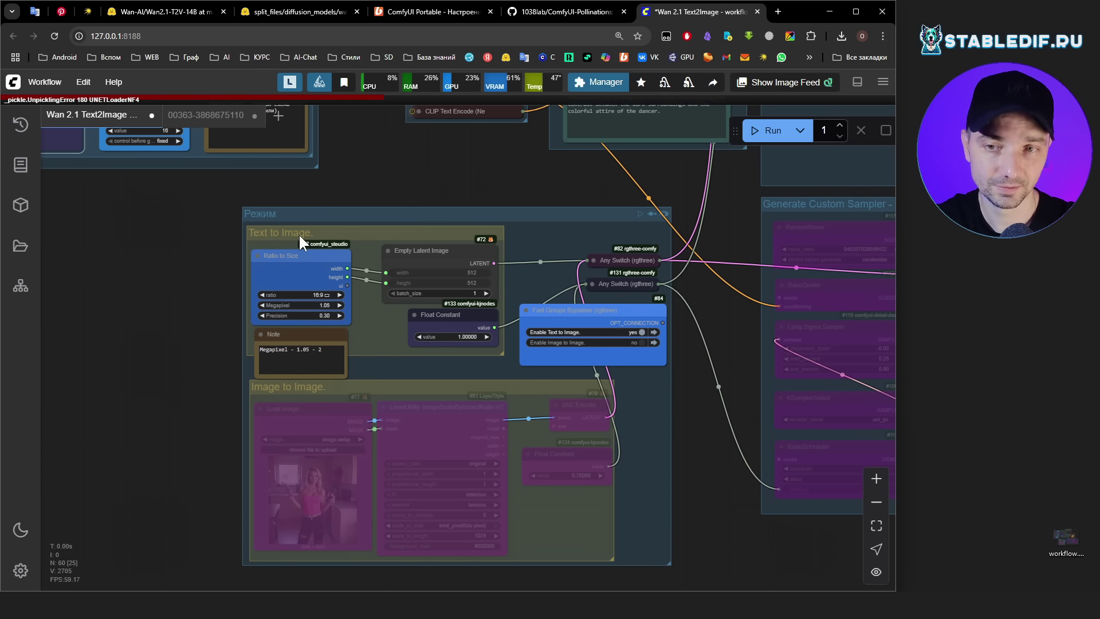
pyautogui.click(629, 343)
pyautogui.scroll(4, 456, 550)
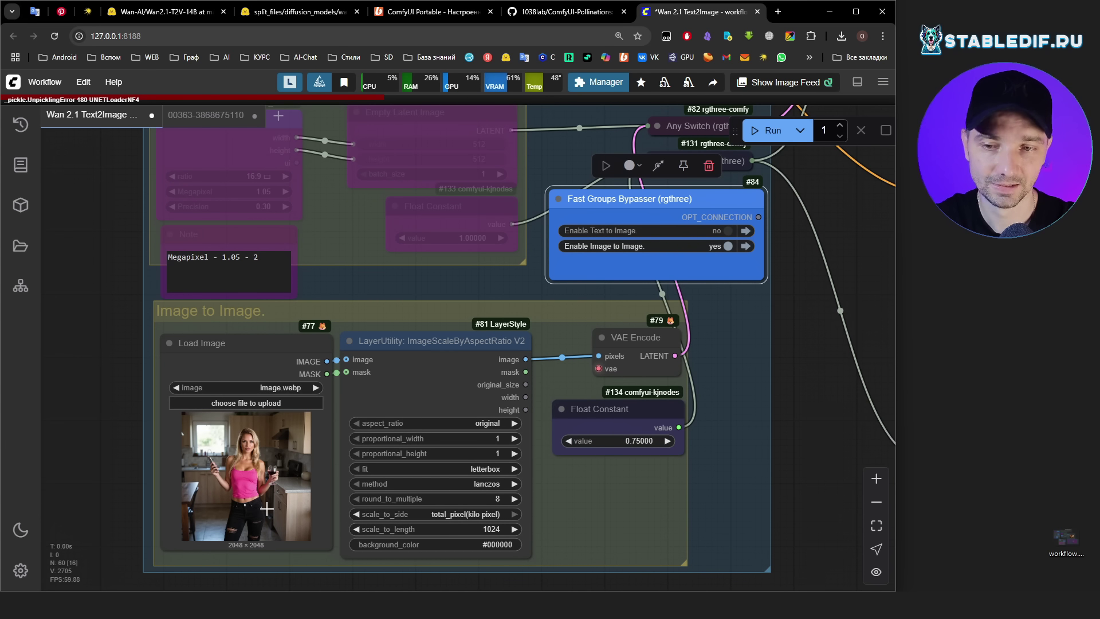
# Give the Load Image node in the Image to Image group a custom blue color.
pyautogui.rightClick(256, 391)
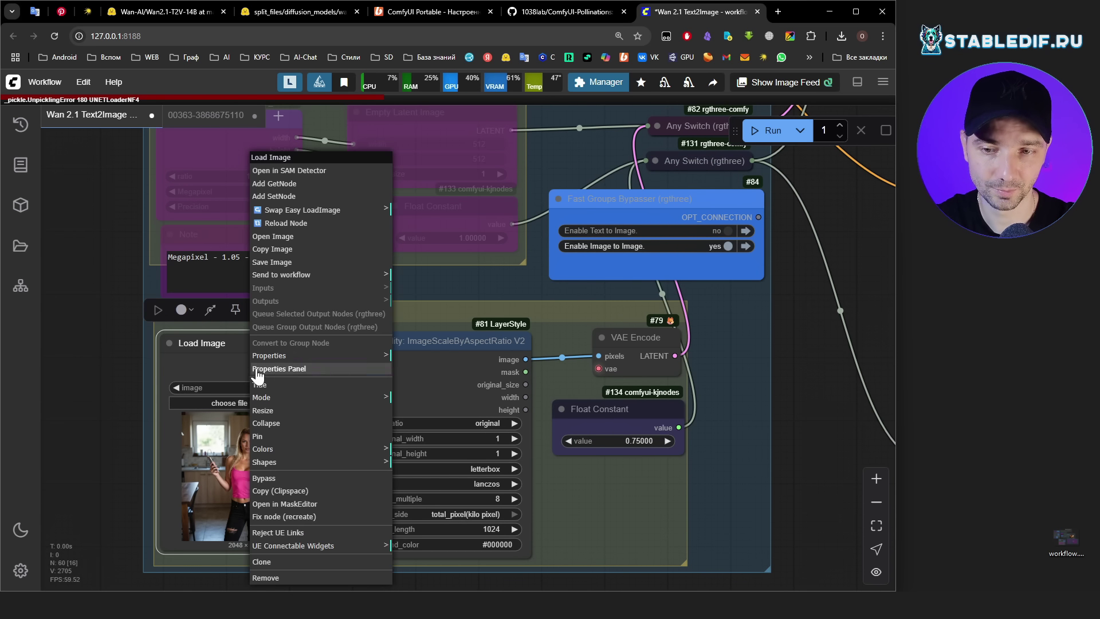
pyautogui.click(351, 449)
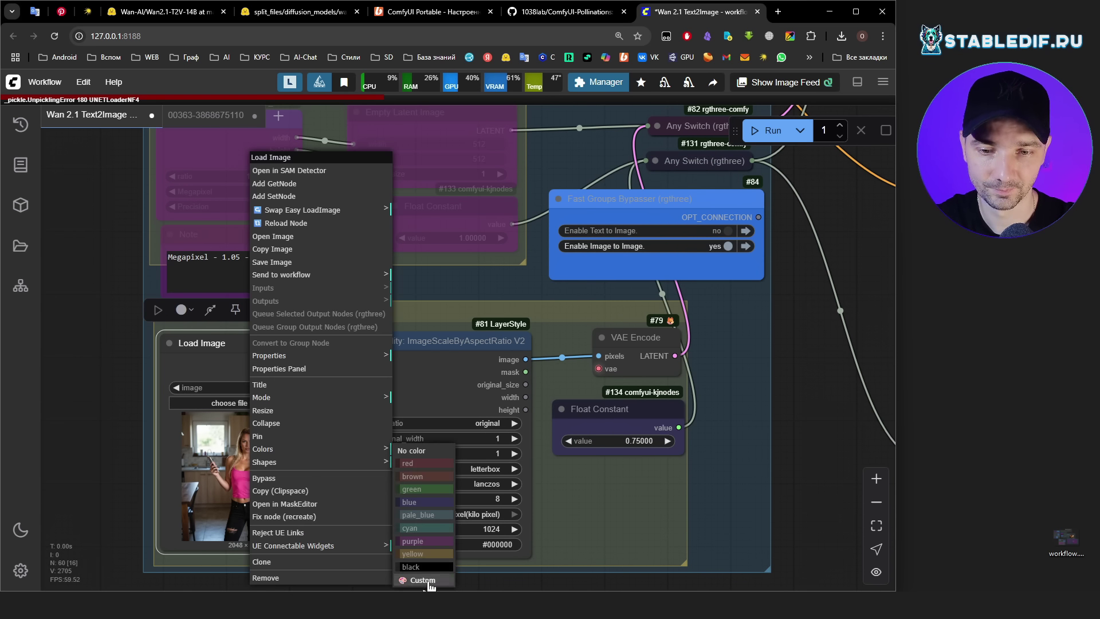
pyautogui.click(428, 580)
pyautogui.click(88, 171)
pyautogui.click(95, 99)
pyautogui.click(101, 94)
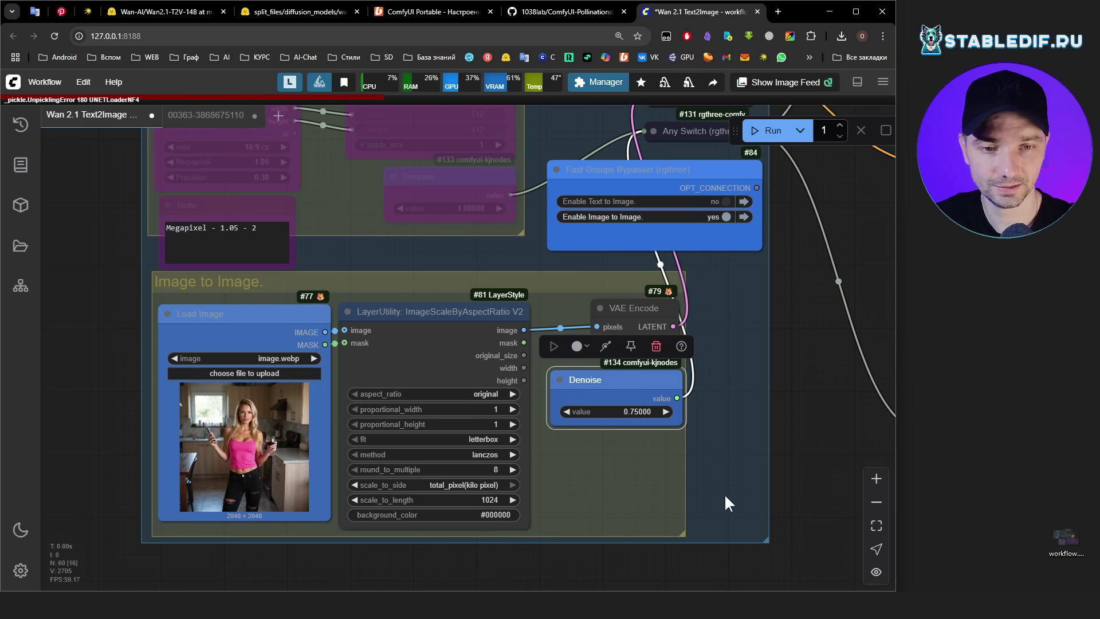
# Examine the Image to Image group's nodes and re-enable Text to Image in the mode's Fast Groups Bypasser.
pyautogui.scroll(-2, 818, 463)
pyautogui.moveTo(823, 434); pyautogui.dragTo(736, 472)
pyautogui.scroll(3, 196, 532)
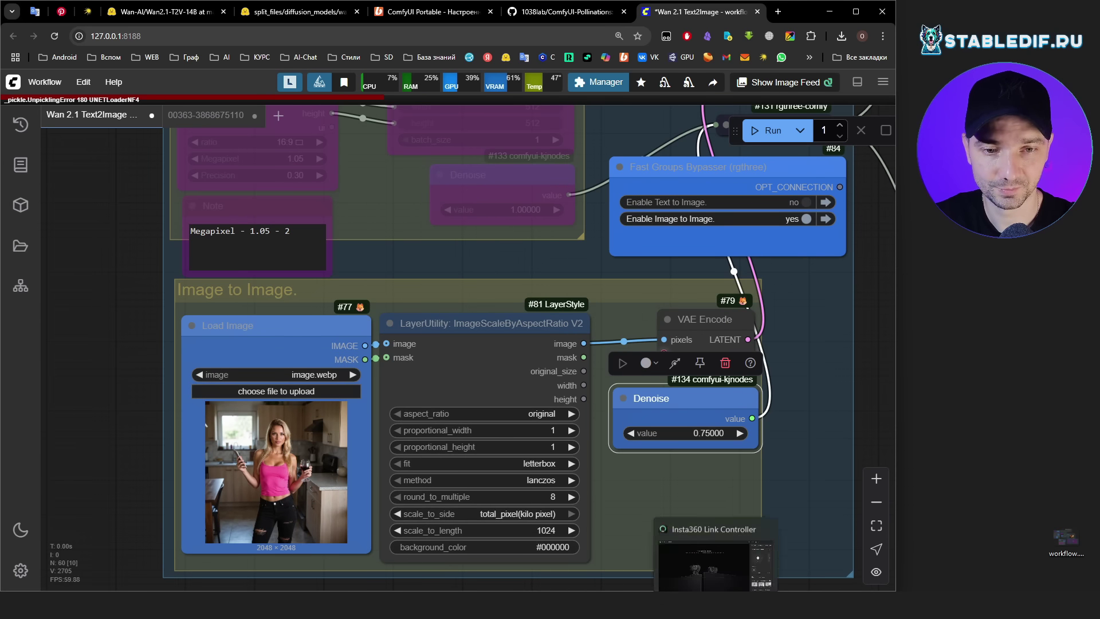
pyautogui.scroll(-3, 755, 449)
pyautogui.scroll(-1, 755, 444)
pyautogui.moveTo(809, 391); pyautogui.dragTo(559, 579)
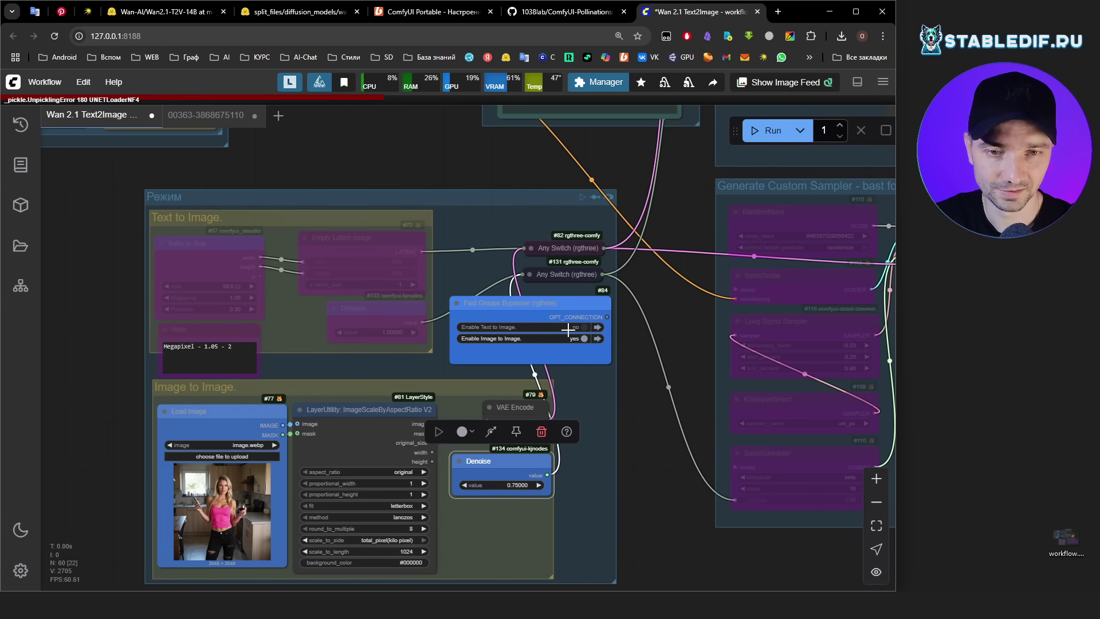
pyautogui.click(568, 329)
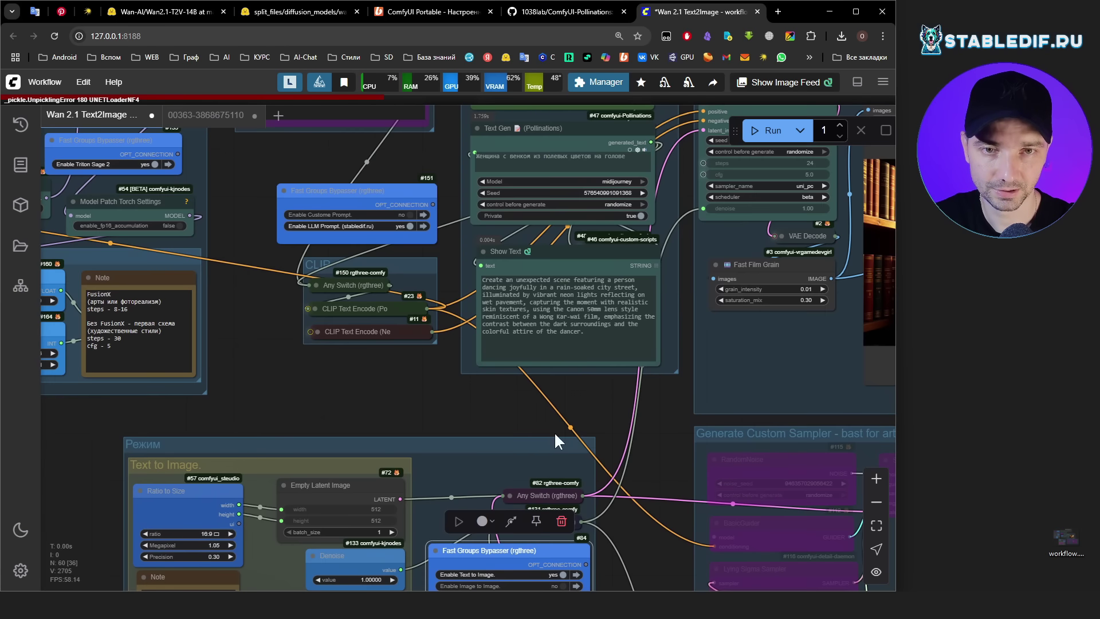
# Enable the Custome Prompt. group through the prompt Fast Groups Bypasser and select all the text in its Text Multiline node.
pyautogui.moveTo(423, 353); pyautogui.dragTo(393, 514)
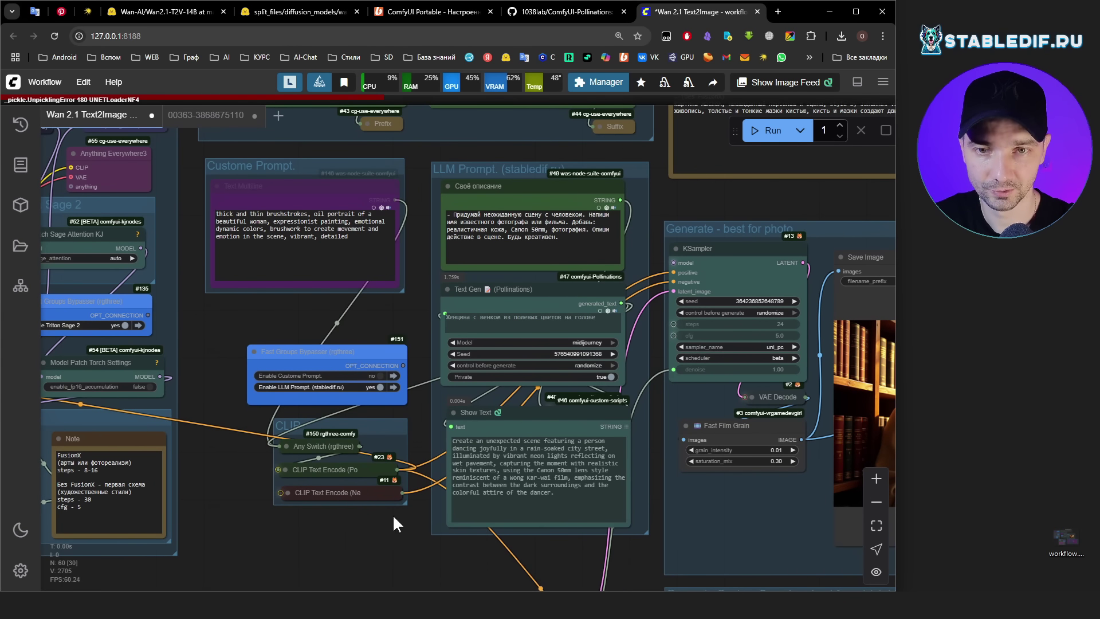
pyautogui.moveTo(303, 309); pyautogui.dragTo(375, 387)
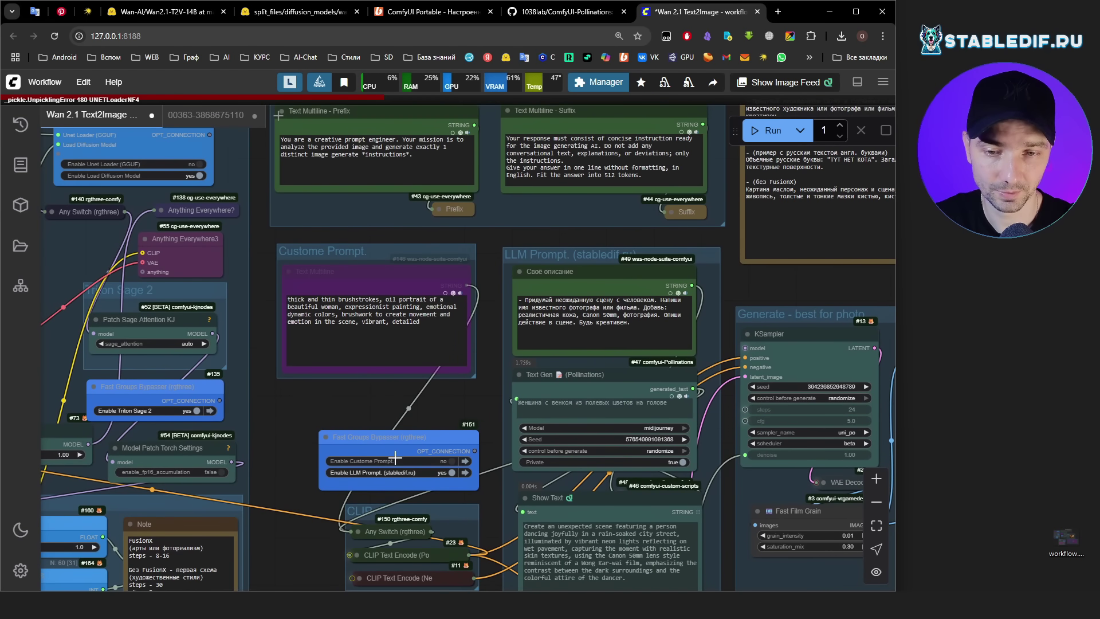
pyautogui.click(429, 459)
pyautogui.moveTo(437, 448); pyautogui.dragTo(436, 441)
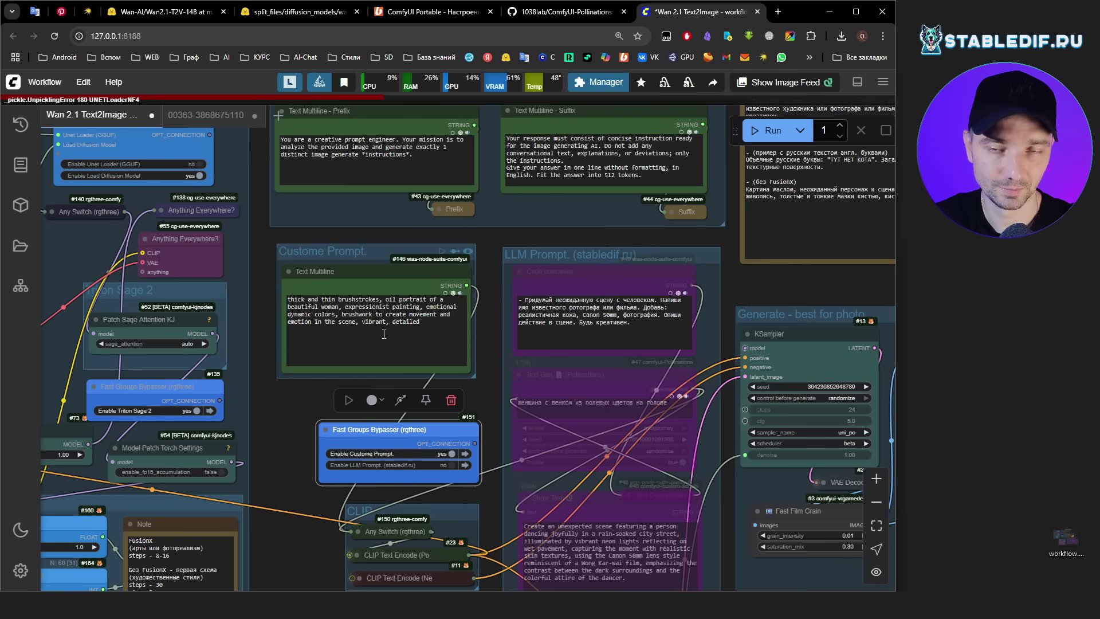
pyautogui.click(429, 328)
pyautogui.hotkey('ctrl', 'a')
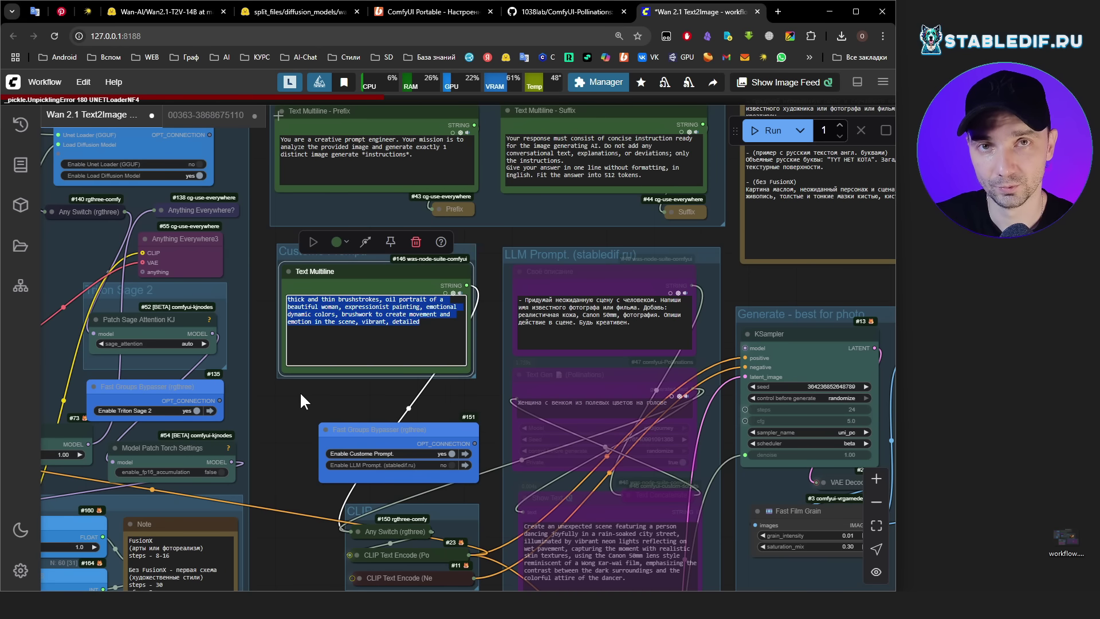
# Re-enable the LLM Prompt. (stabledif.ru) group and remove the leading dash from the Своё описание text.
pyautogui.hscroll(3, 300, 391)
pyautogui.scroll(-1, 300, 390)
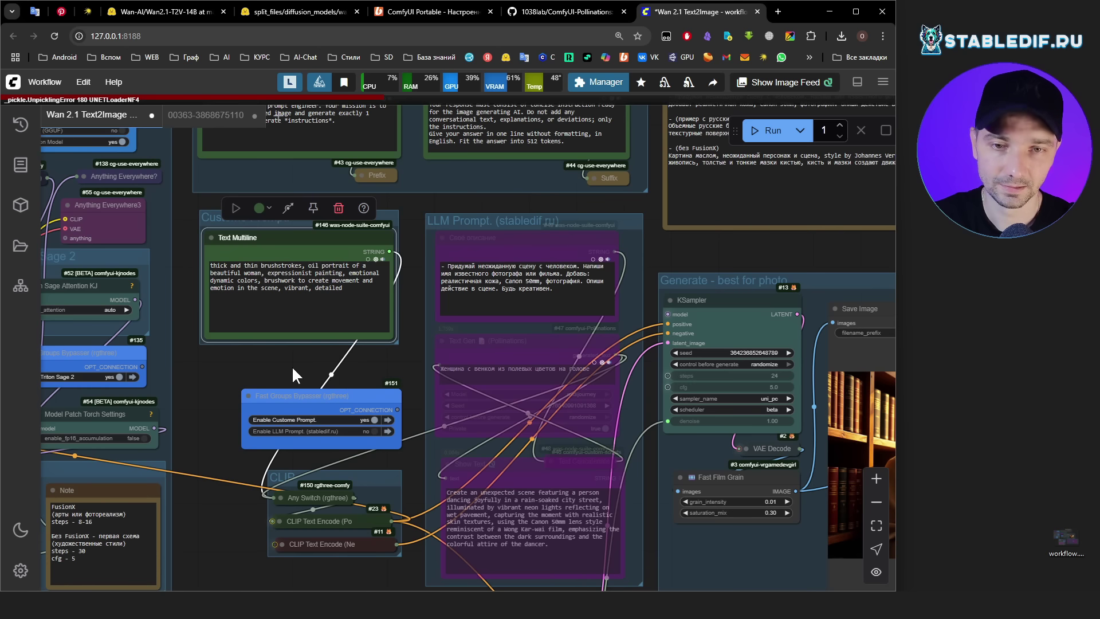
pyautogui.click(361, 433)
pyautogui.scroll(1, 524, 226)
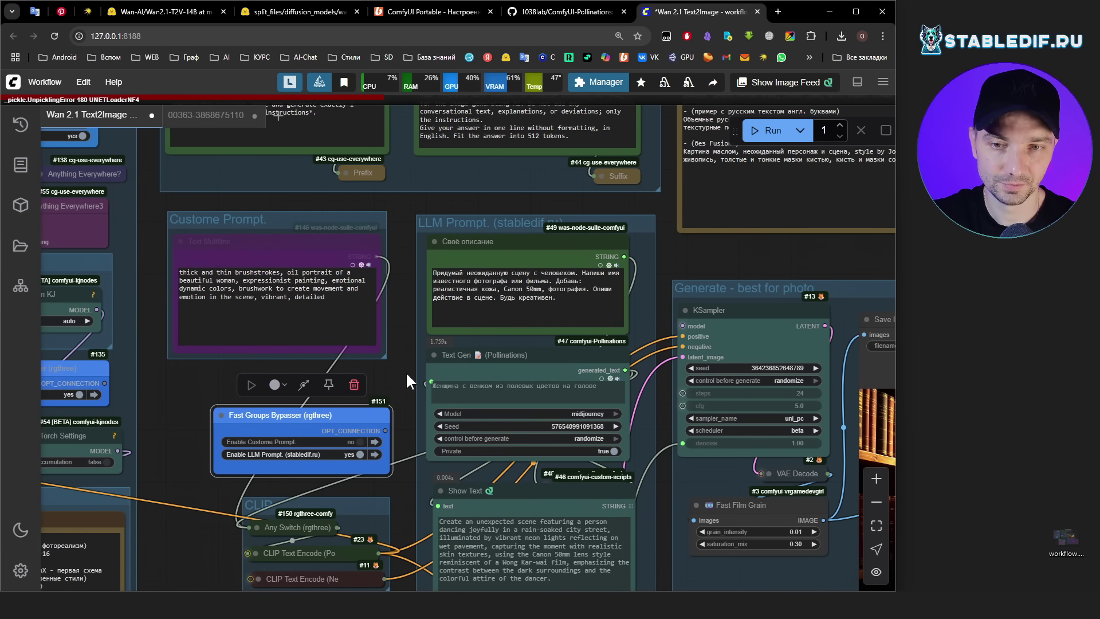
pyautogui.hscroll(3, 364, 347)
pyautogui.moveTo(366, 318); pyautogui.dragTo(355, 273)
pyautogui.scroll(3, 338, 362)
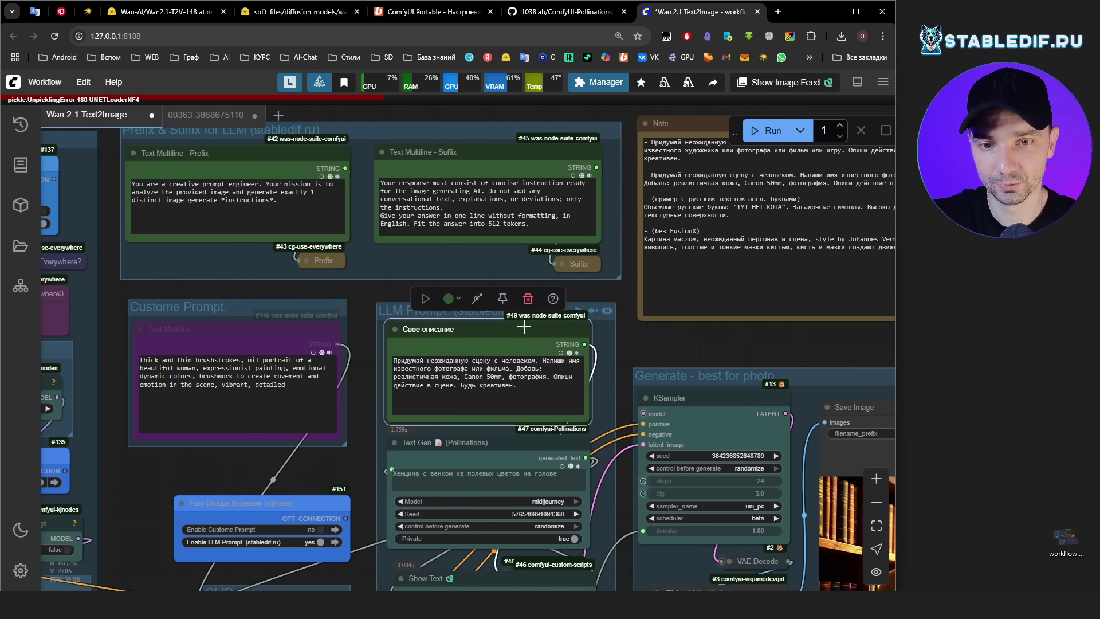
# Review the language models offered by the Text Gen (Pollinations) node, keeping midjourney selected.
pyautogui.scroll(-5, 440, 368)
pyautogui.scroll(3, 519, 368)
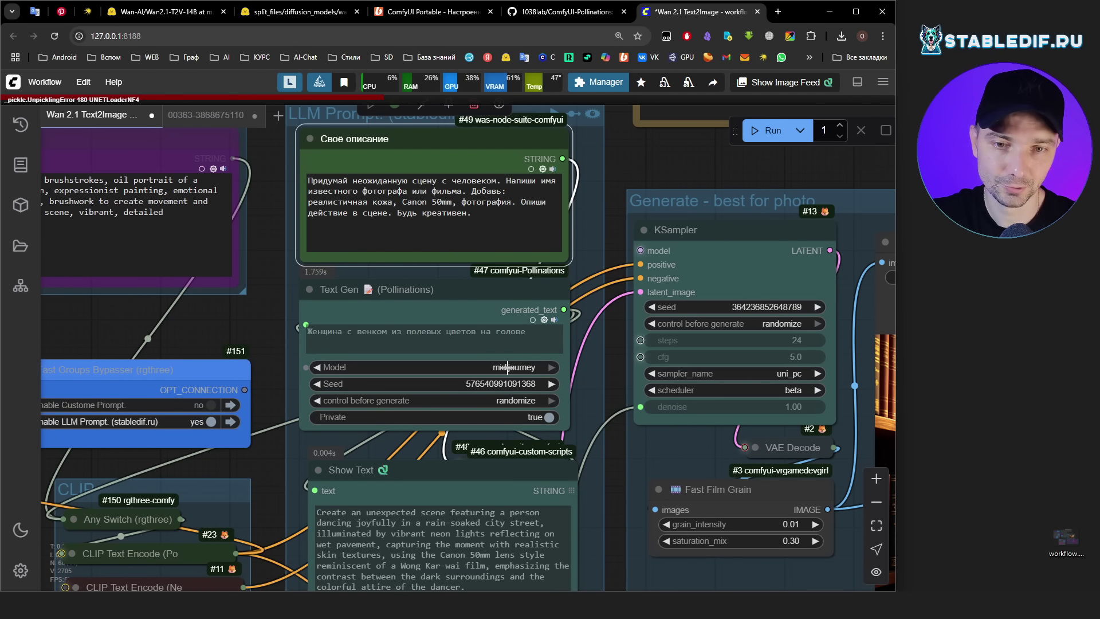
pyautogui.click(507, 367)
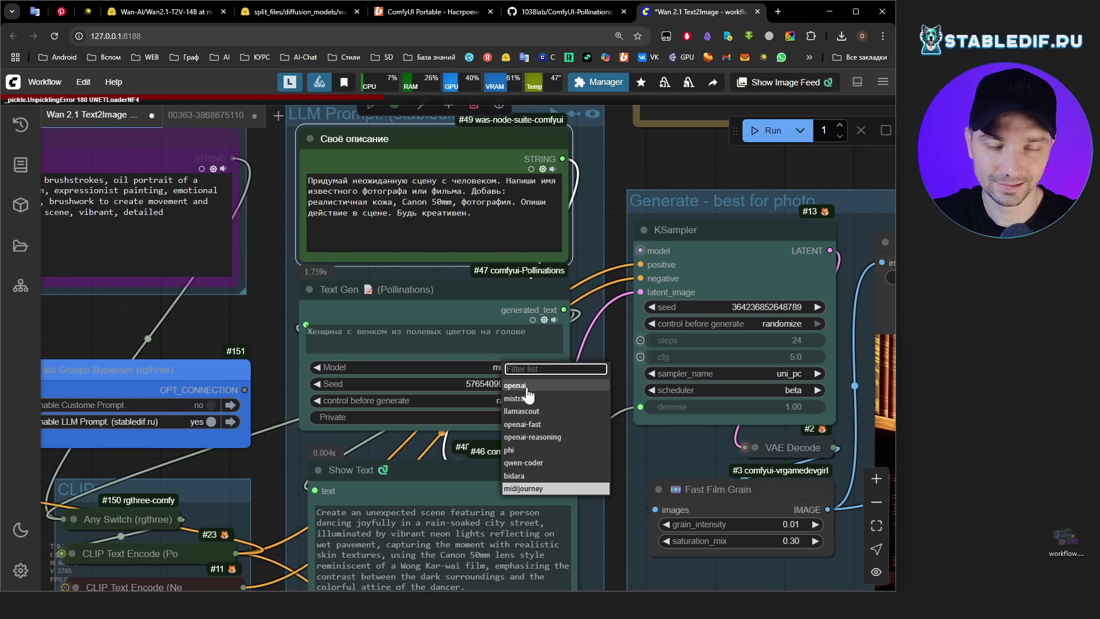
pyautogui.click(526, 493)
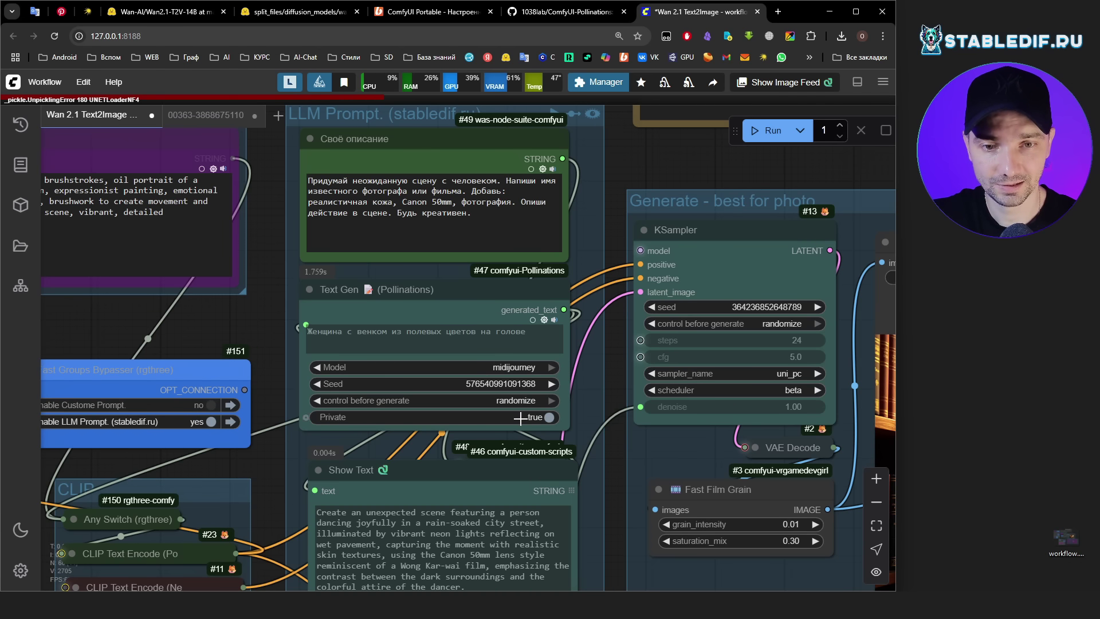
pyautogui.moveTo(525, 370); pyautogui.dragTo(509, 386)
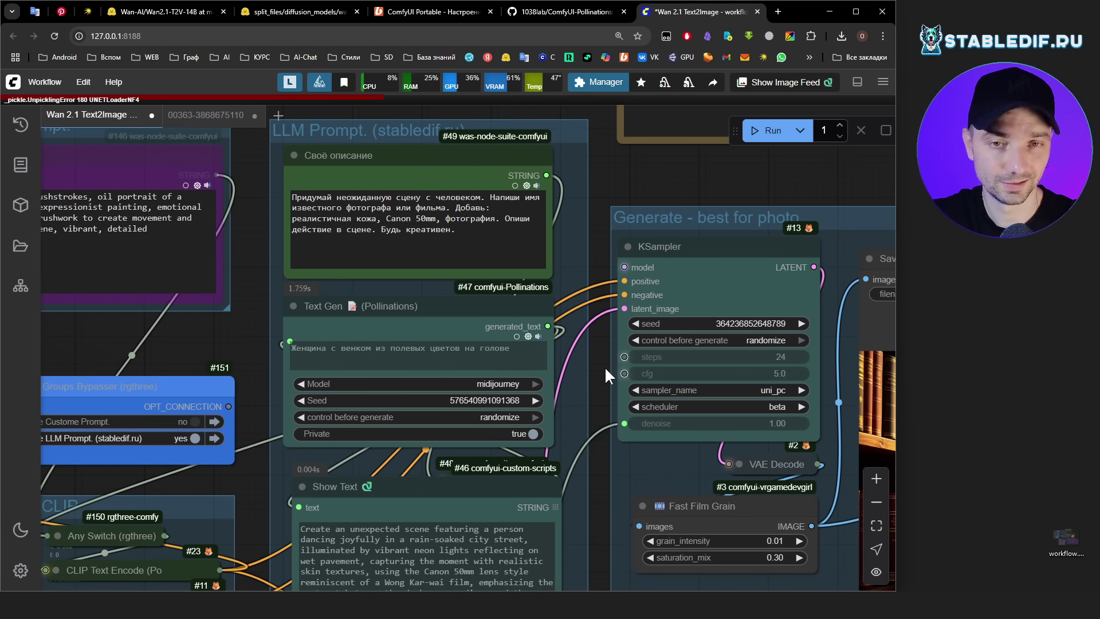
pyautogui.scroll(1, 600, 373)
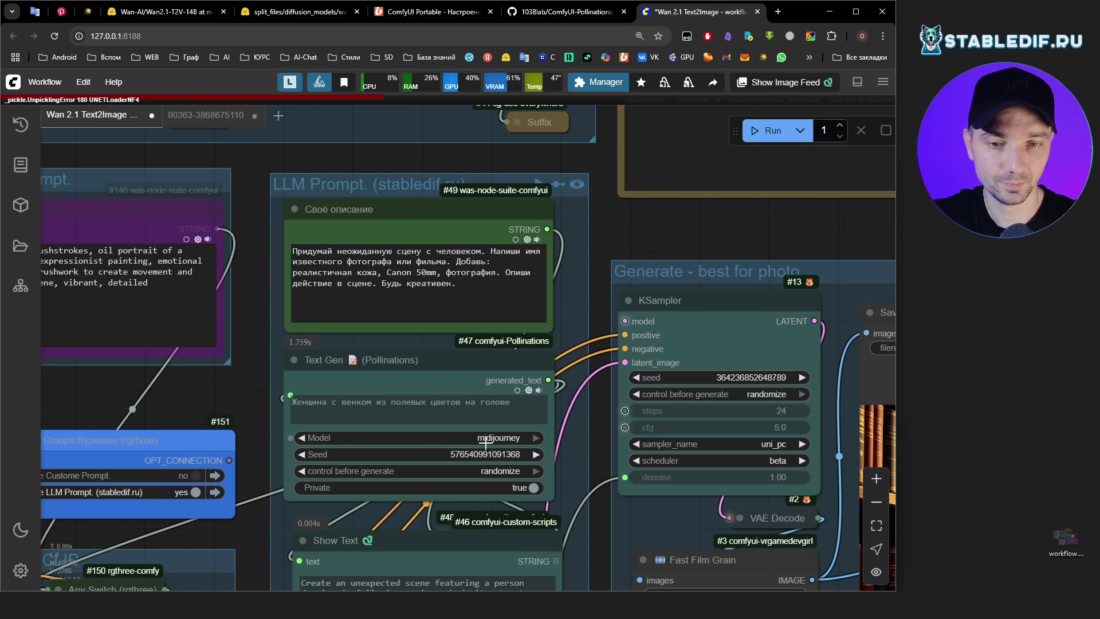
pyautogui.click(506, 437)
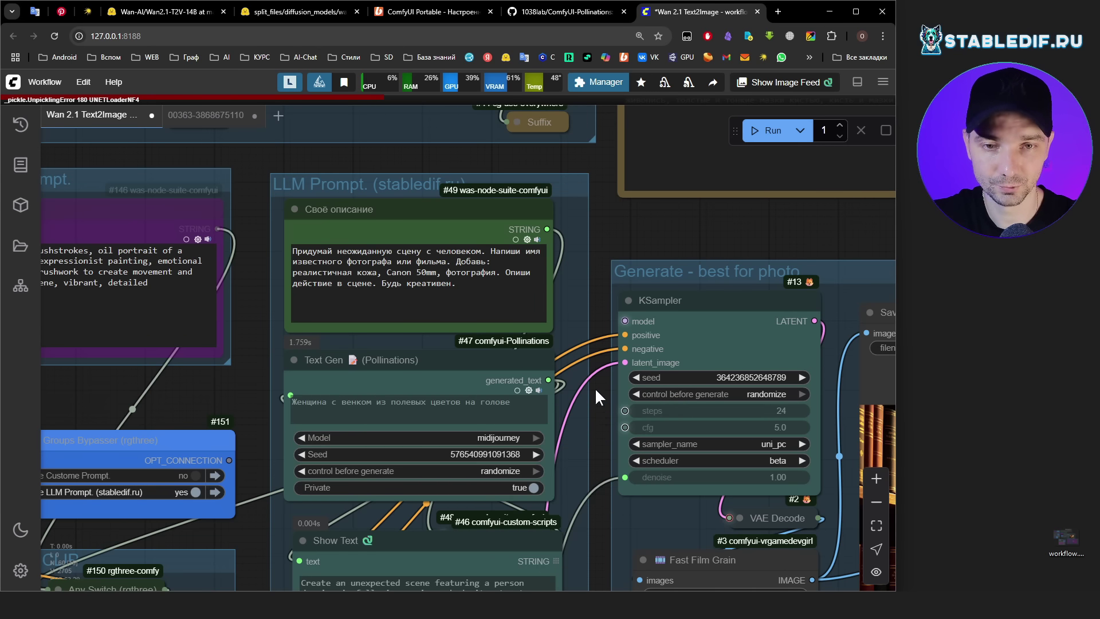
# Read through the sample prompts in the Note beside the Suffix node, highlighting each one in turn.
pyautogui.scroll(2, 594, 387)
pyautogui.scroll(3, 615, 409)
pyautogui.hscroll(4, 615, 409)
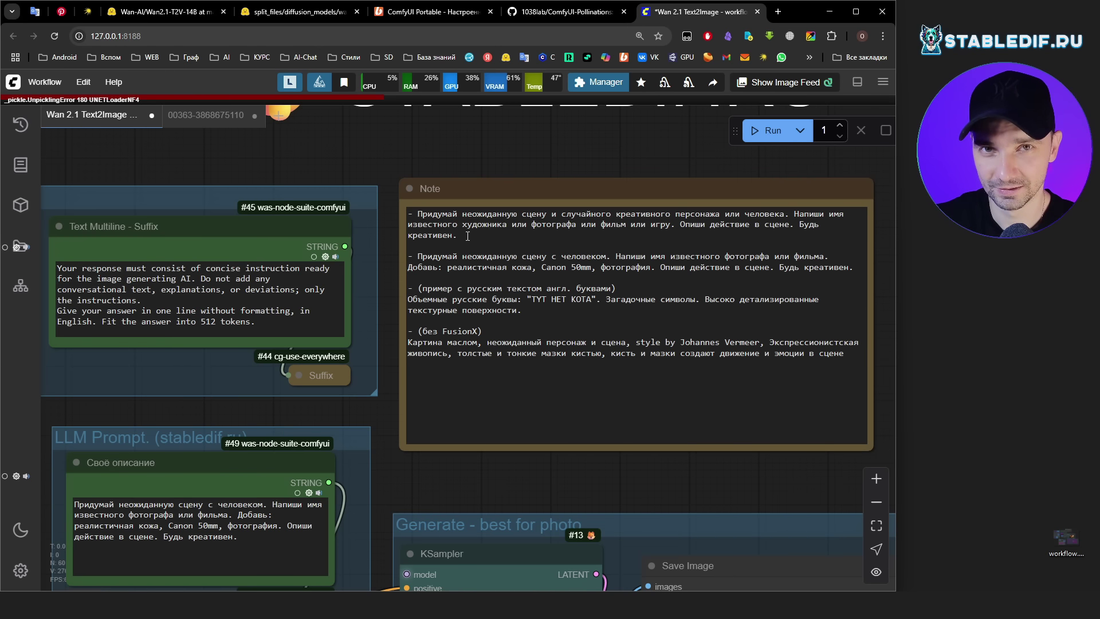
pyautogui.tripleClick(468, 236)
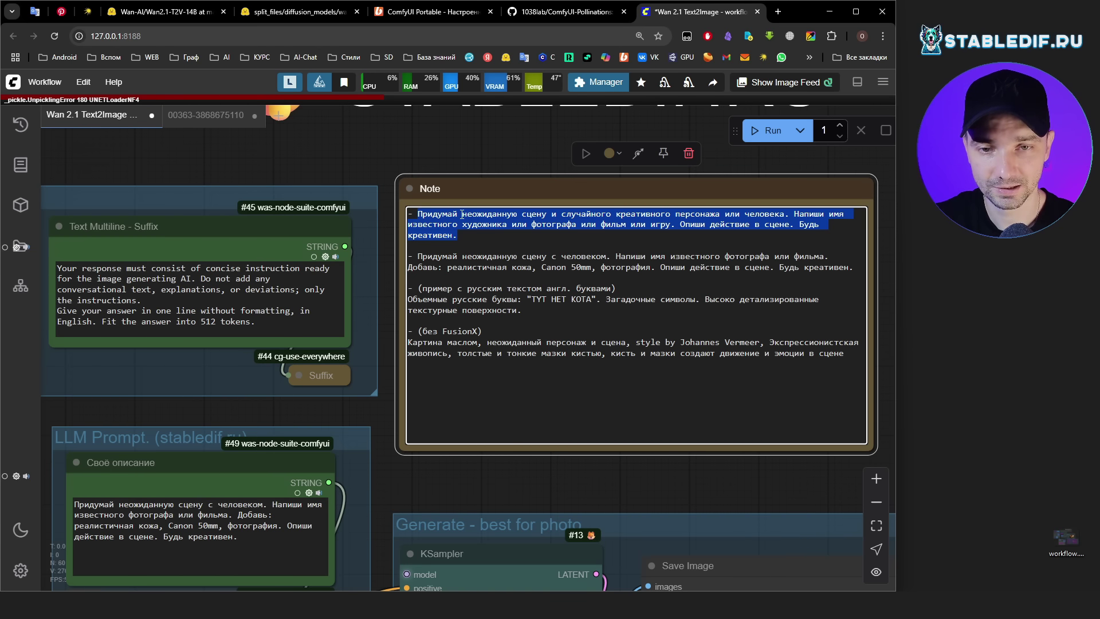
pyautogui.moveTo(853, 265); pyautogui.dragTo(420, 256)
pyautogui.moveTo(522, 310); pyautogui.dragTo(408, 299)
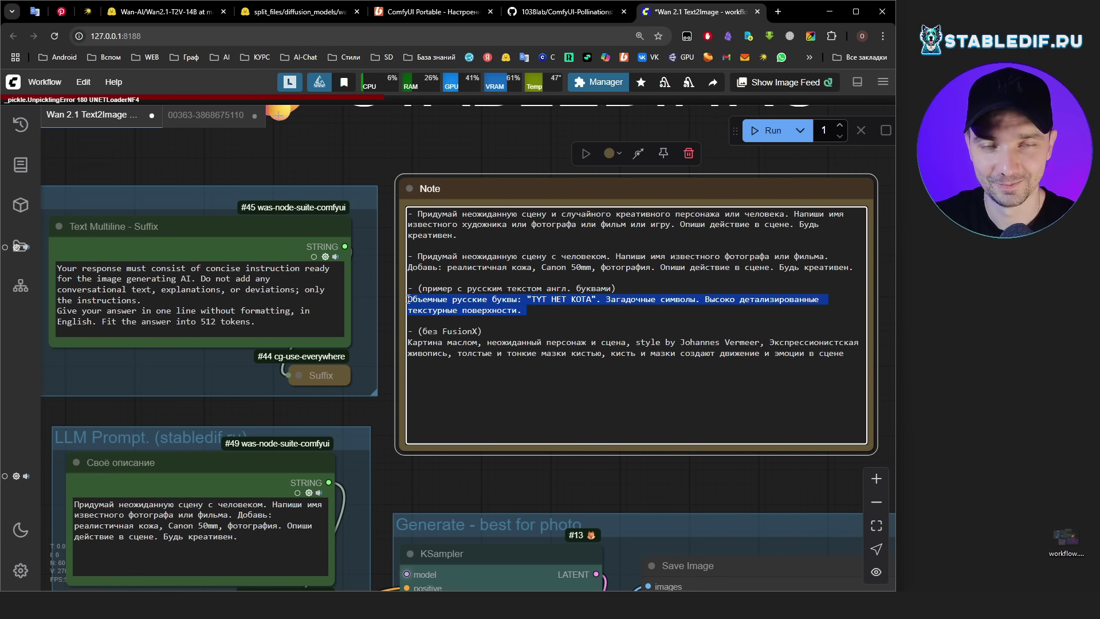
pyautogui.tripleClick(852, 351)
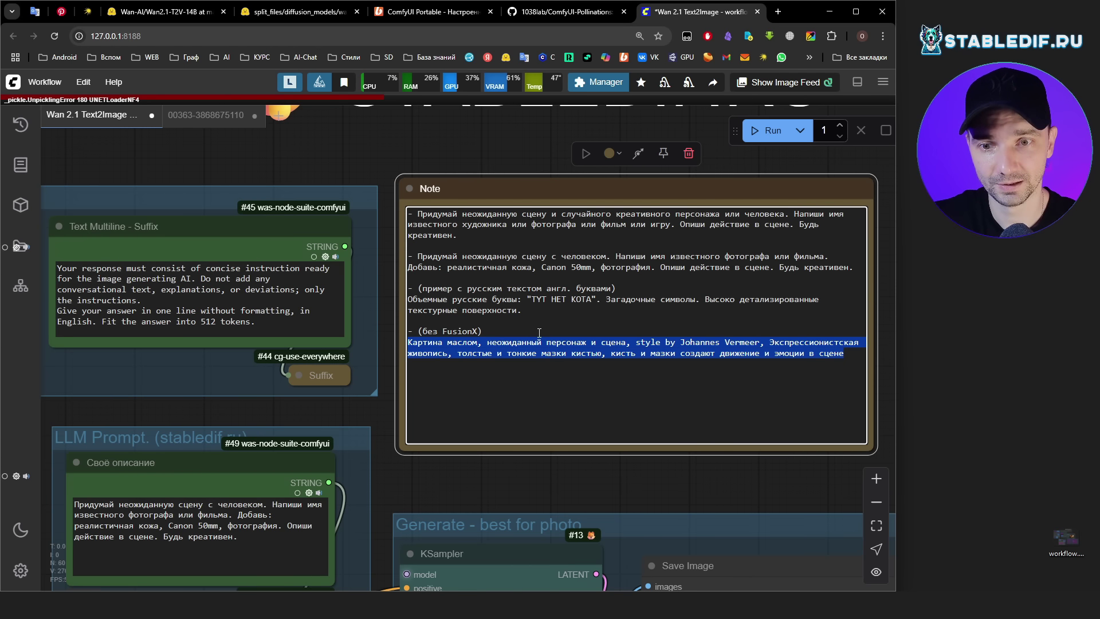
# Generate an image from the Своё описание instruction by running the workflow in the LLM prompt mode.
pyautogui.scroll(-3, 539, 333)
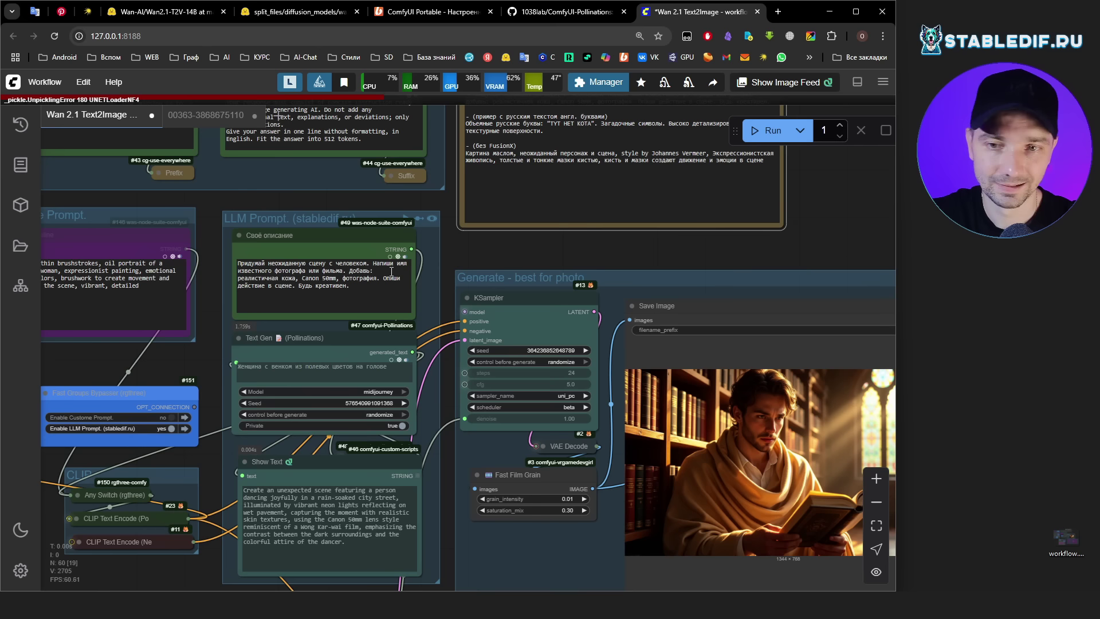
pyautogui.click(345, 285)
pyautogui.hotkey('ctrl', 'a')
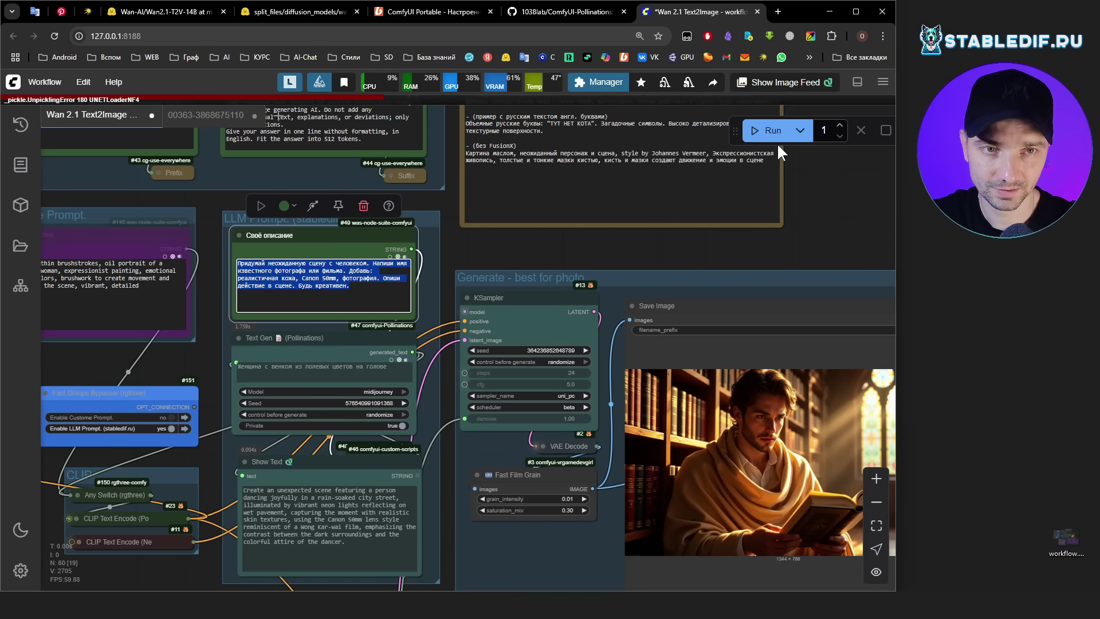
pyautogui.click(767, 130)
pyautogui.moveTo(796, 246); pyautogui.dragTo(688, 181)
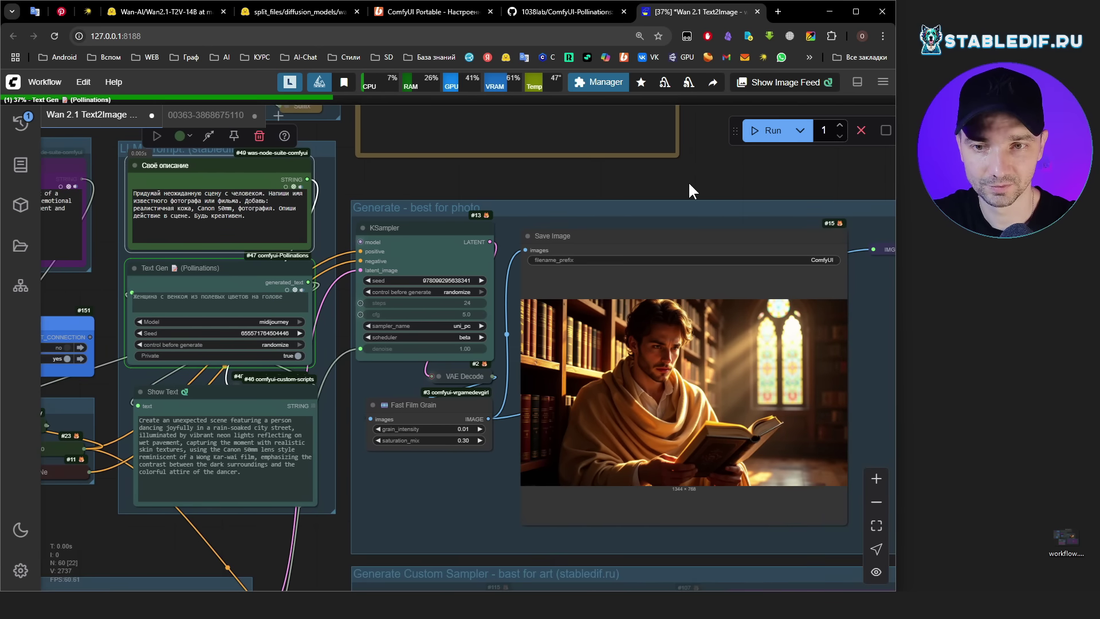
pyautogui.scroll(-3, 689, 181)
pyautogui.moveTo(857, 375); pyautogui.dragTo(780, 390)
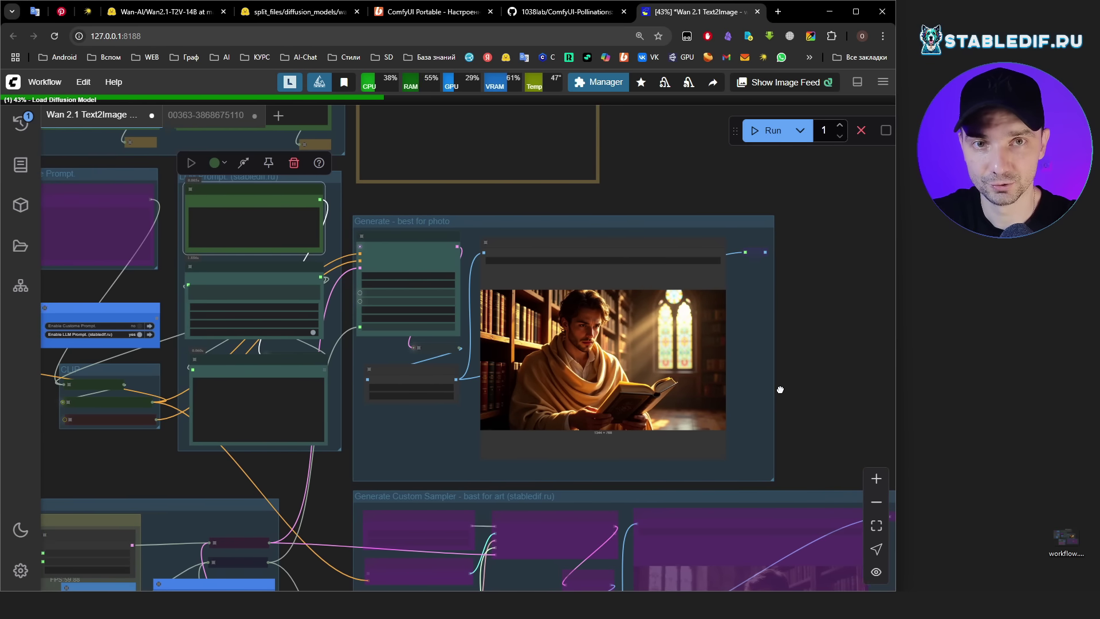
pyautogui.scroll(3, 714, 488)
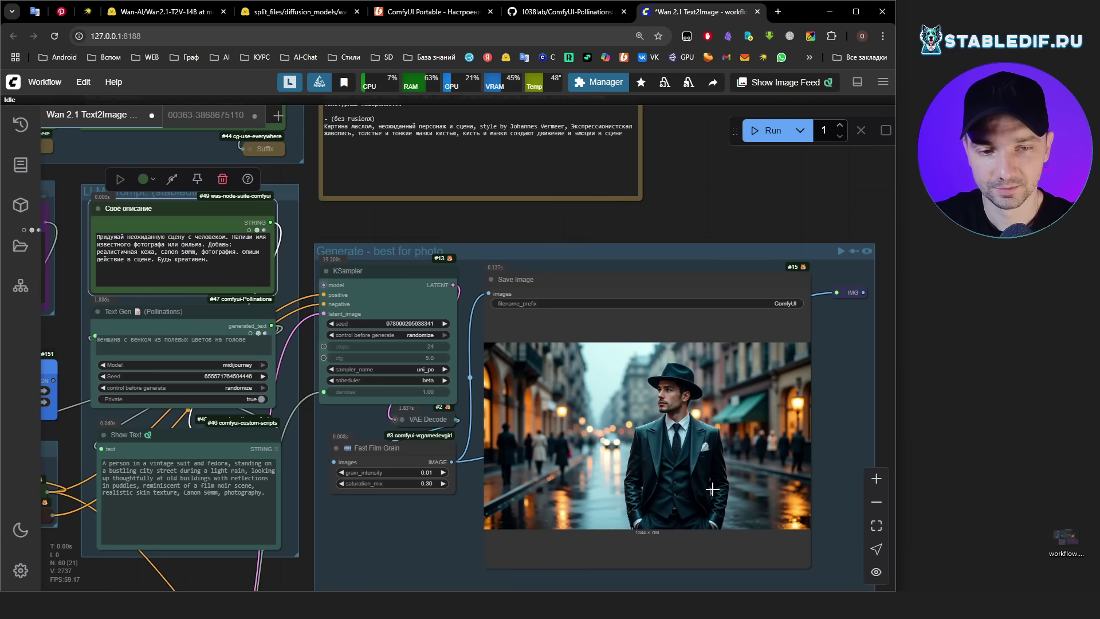
# Inspect the generated picture in the Save Image node and compare it with the prompt in the Show Text node.
pyautogui.scroll(12, 715, 488)
pyautogui.scroll(-9, 742, 393)
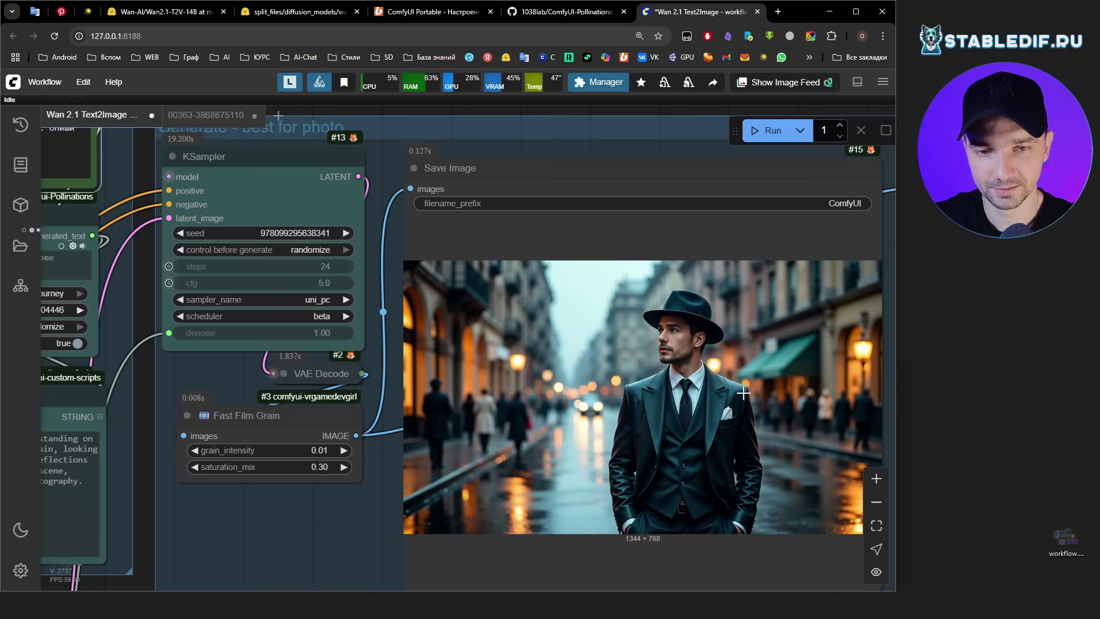
pyautogui.scroll(-6, 743, 393)
pyautogui.scroll(6, 190, 384)
pyautogui.click(191, 383)
pyautogui.moveTo(191, 384); pyautogui.dragTo(178, 382)
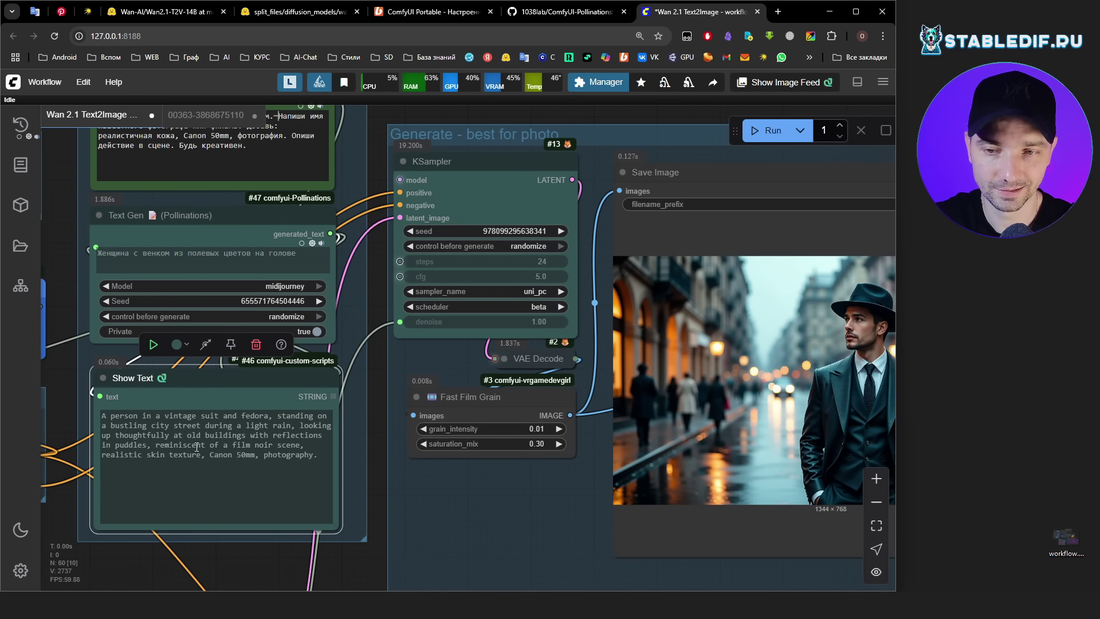
pyautogui.moveTo(332, 359); pyautogui.dragTo(373, 384)
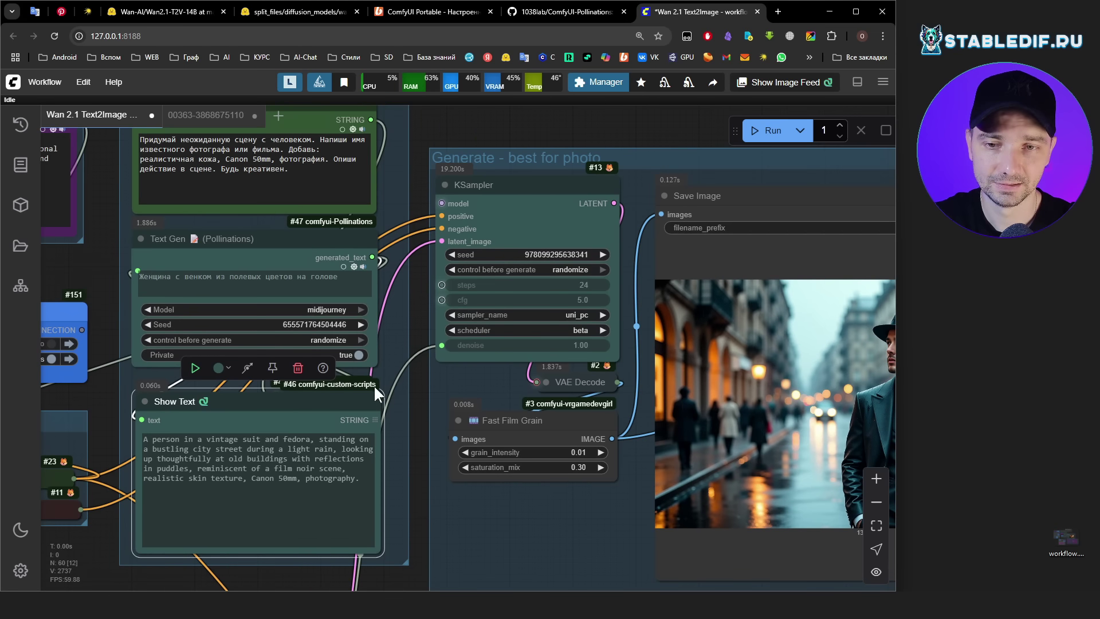
pyautogui.click(411, 378)
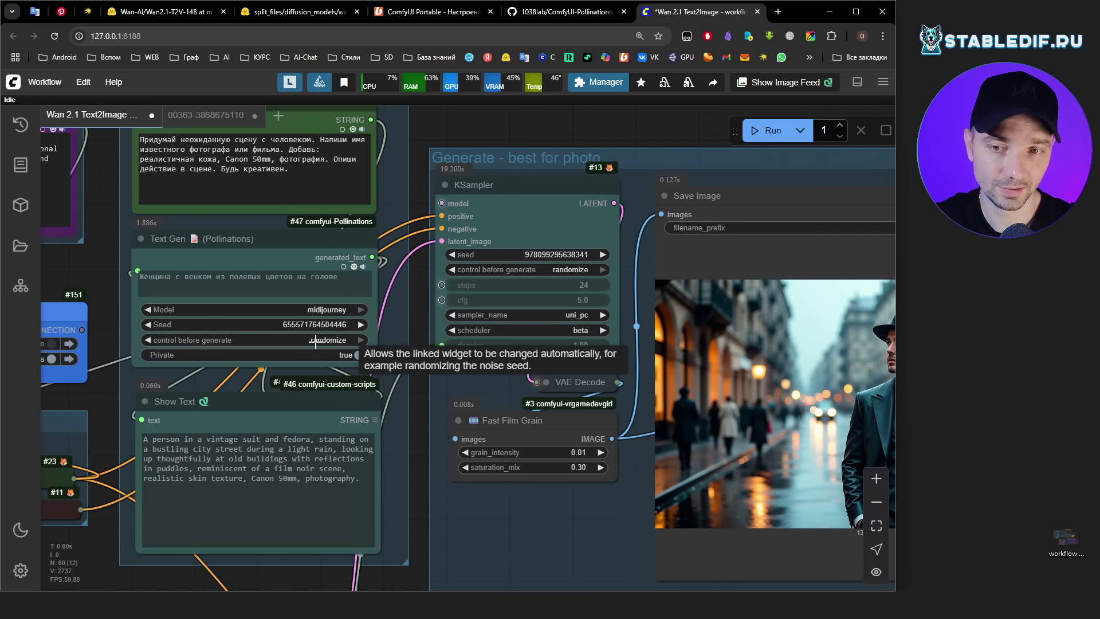
# Check the Text Gen node's control before generate option and the instruction in the Своё описание node.
pyautogui.click(316, 342)
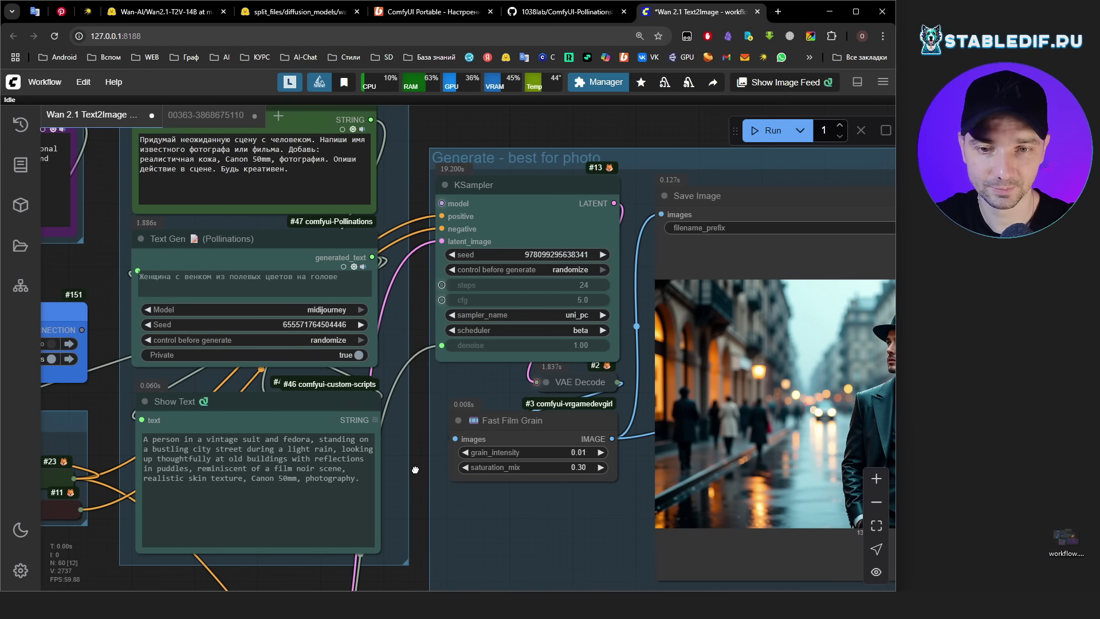
pyautogui.moveTo(415, 469); pyautogui.dragTo(422, 501)
pyautogui.click(306, 201)
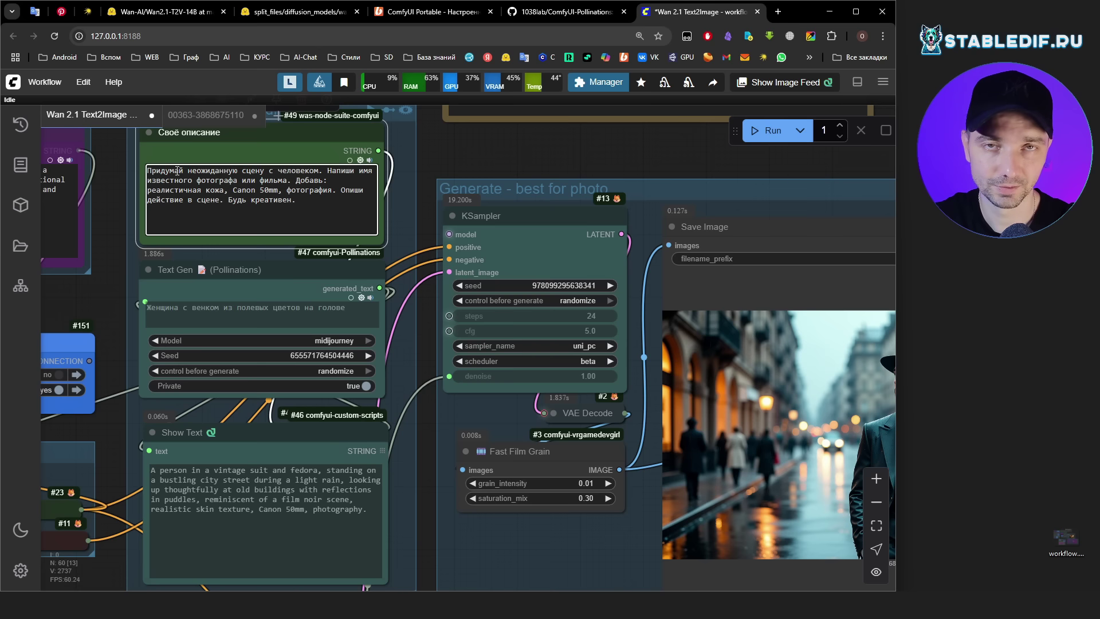
pyautogui.moveTo(429, 441); pyautogui.dragTo(330, 405)
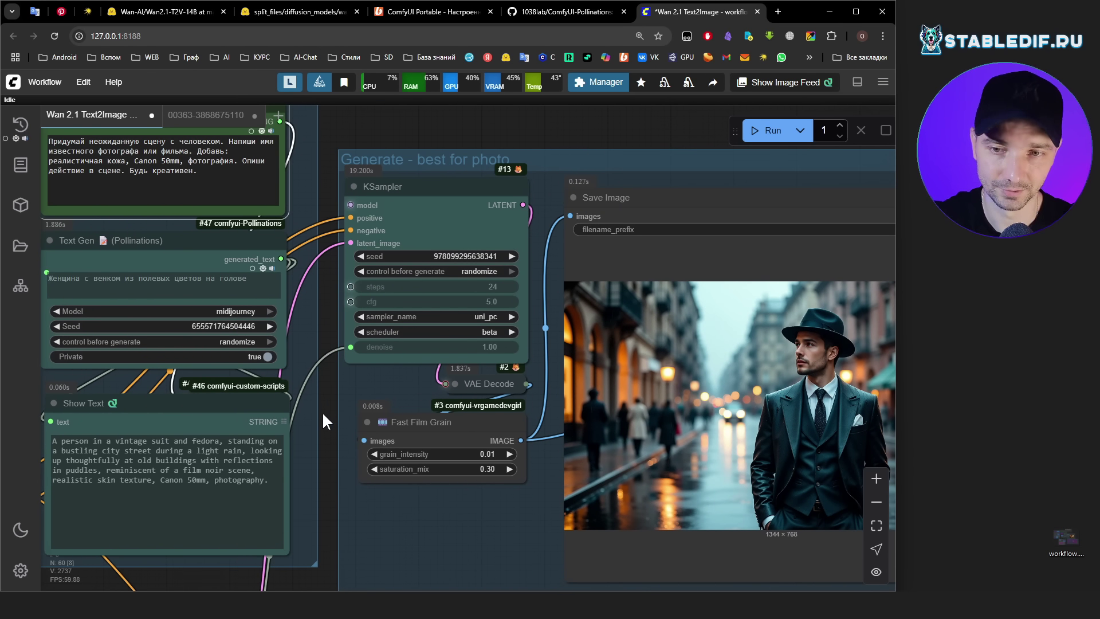
pyautogui.moveTo(322, 411); pyautogui.dragTo(366, 422)
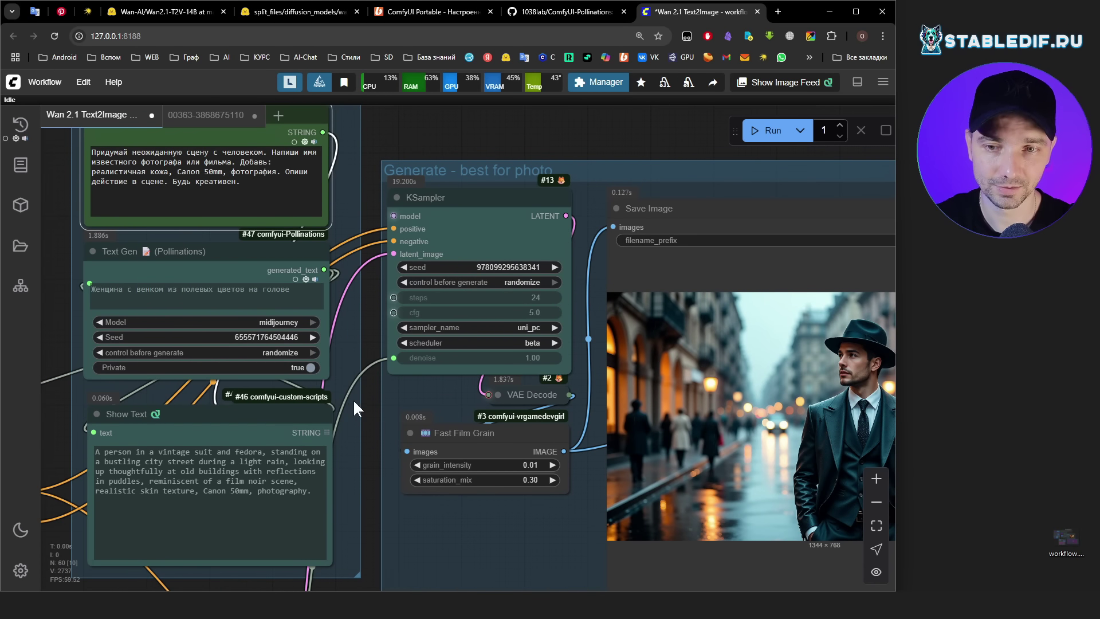
pyautogui.moveTo(371, 411); pyautogui.dragTo(330, 377)
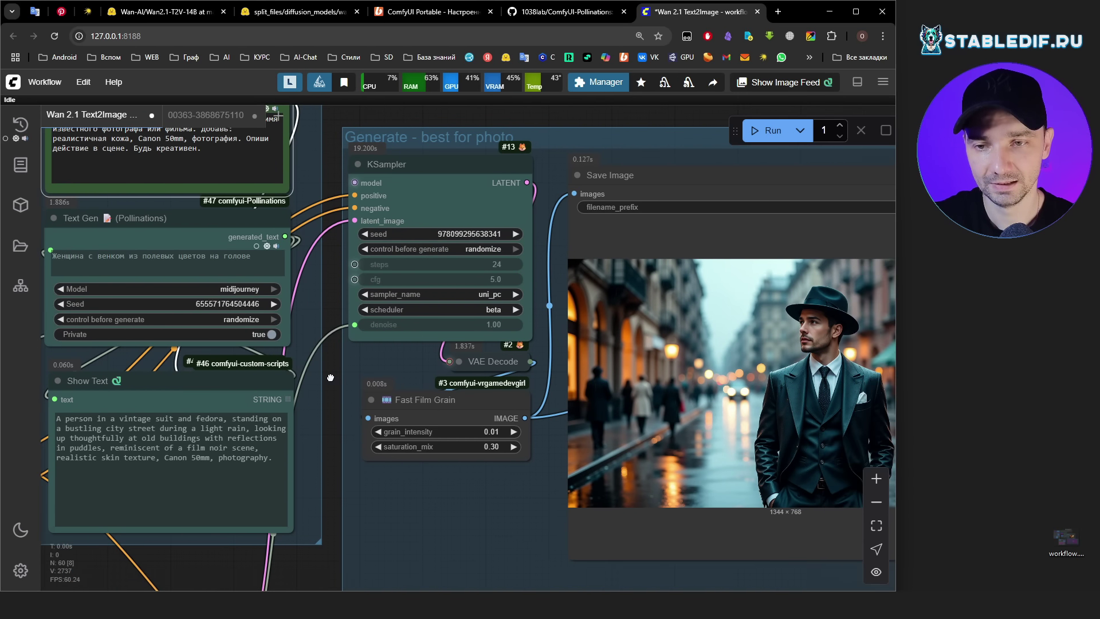
# Highlight the full Своё описание instruction and review it alongside the generated prompt and image.
pyautogui.scroll(-2, 330, 290)
pyautogui.scroll(4, 369, 278)
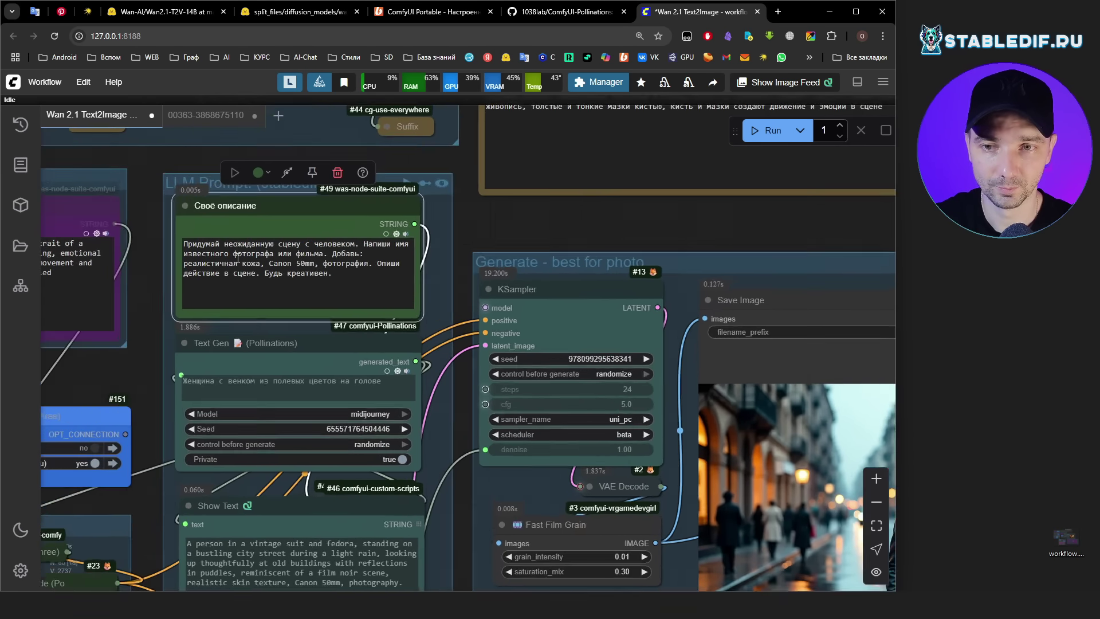
pyautogui.tripleClick(369, 278)
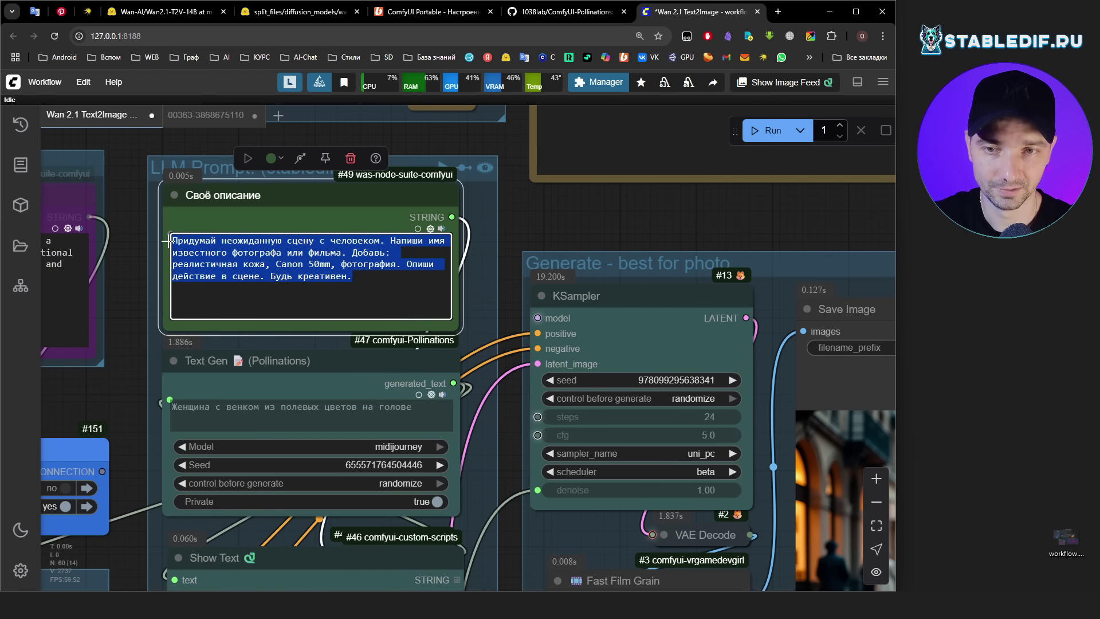
pyautogui.click(369, 278)
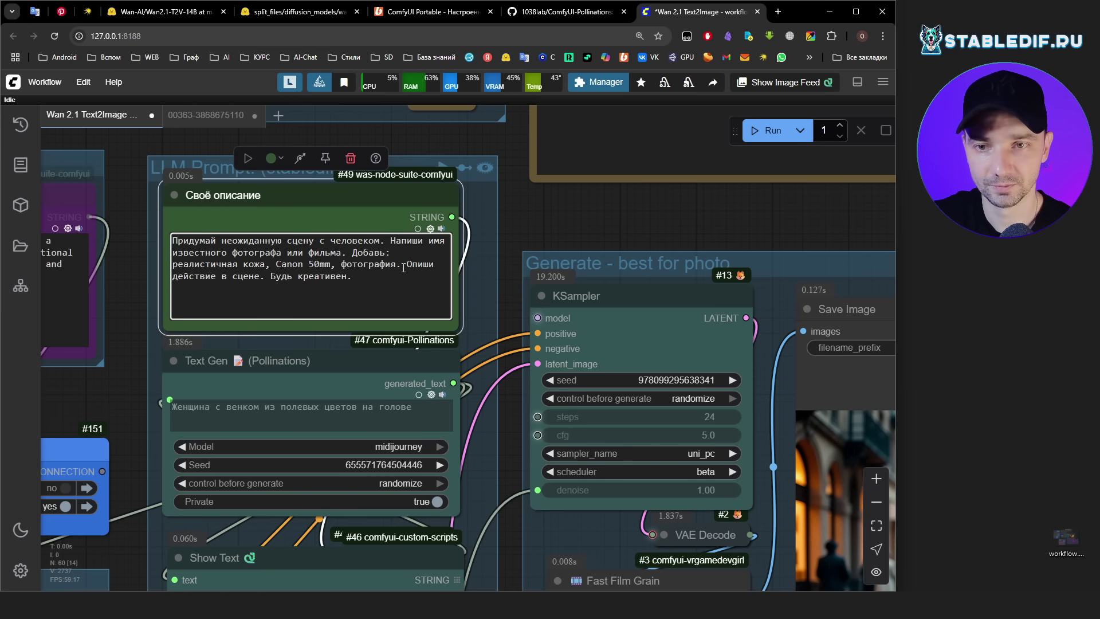
pyautogui.moveTo(516, 324); pyautogui.dragTo(356, 235)
pyautogui.scroll(-2, 357, 235)
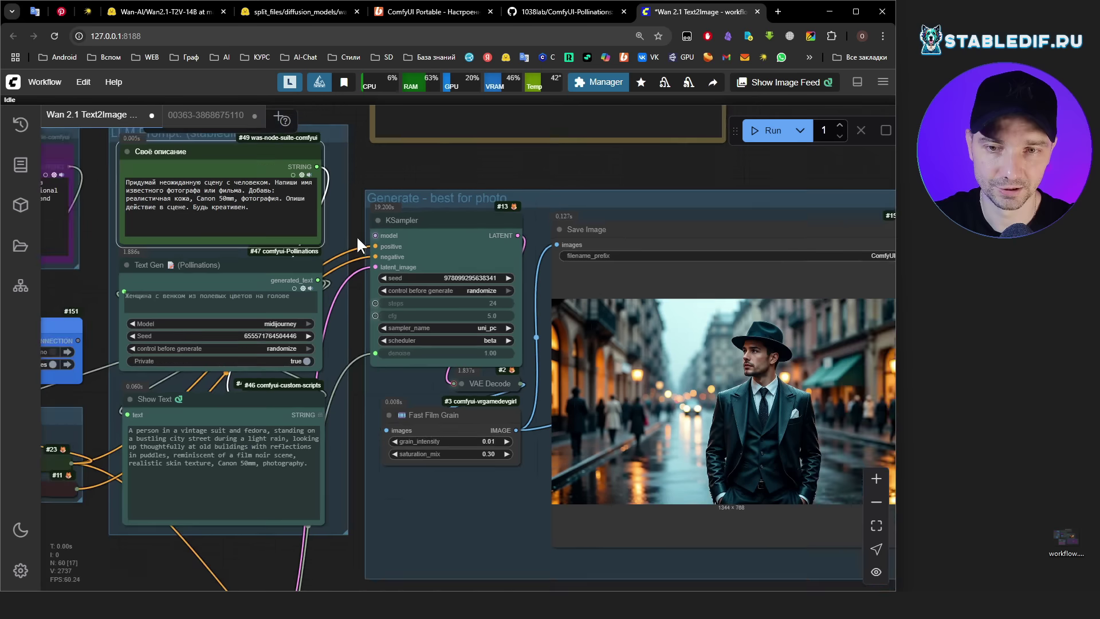
# Highlight and review the newly generated prompt in the Show Text node while the workflow generates the image.
pyautogui.scroll(2, 356, 235)
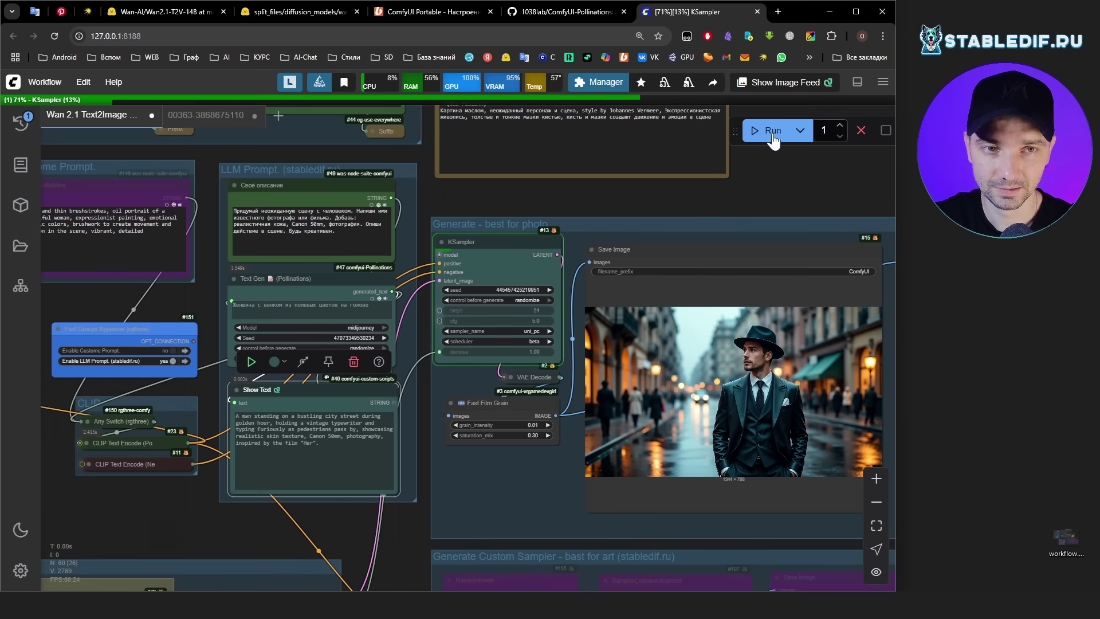
pyautogui.click(257, 412)
pyautogui.hotkey('ctrl', 'a')
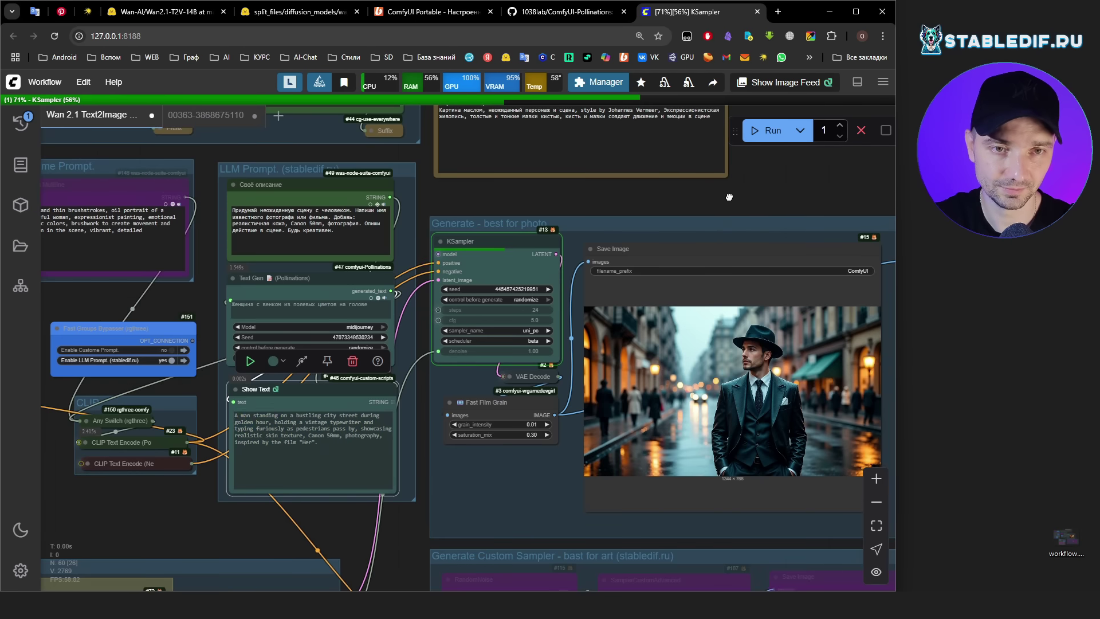
pyautogui.moveTo(734, 196); pyautogui.dragTo(641, 187)
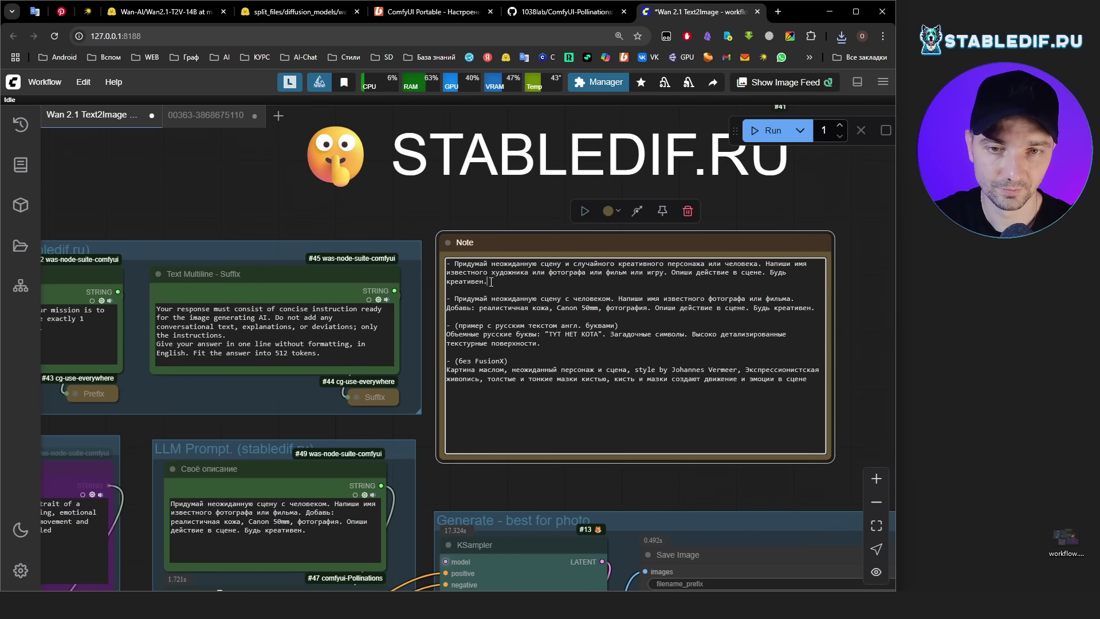
# Replace the Своё описание instruction with the Note's first example, which asks for an unexpected scene and a random creative character.
pyautogui.moveTo(487, 281); pyautogui.dragTo(458, 265)
pyautogui.hotkey('ctrl', 'c')
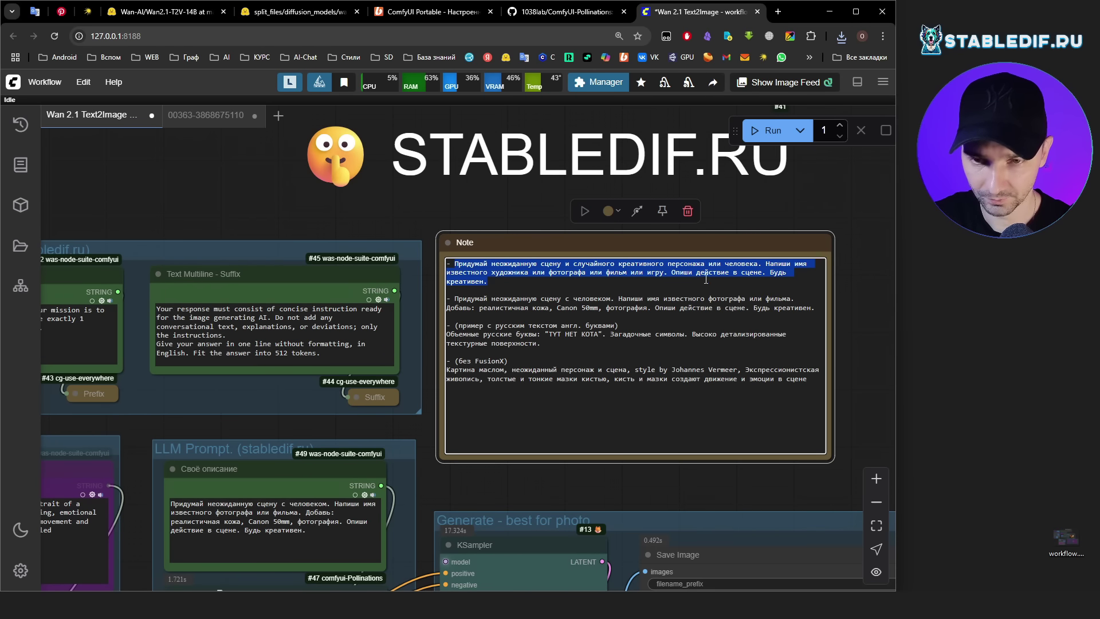
pyautogui.scroll(-3, 700, 291)
pyautogui.scroll(4, 275, 483)
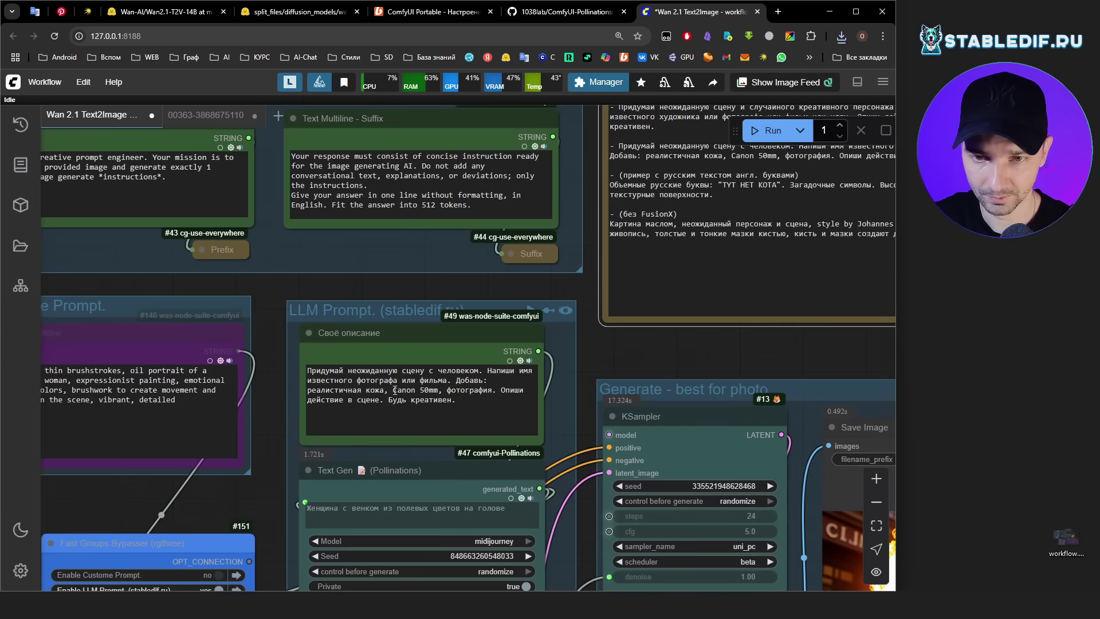
pyautogui.click(459, 403)
pyautogui.hotkey('ctrl', 'a')
pyautogui.hotkey('ctrl', 'v')
# Generate an image from the new instruction and inspect the picture in the Save Image node up close.
pyautogui.click(767, 131)
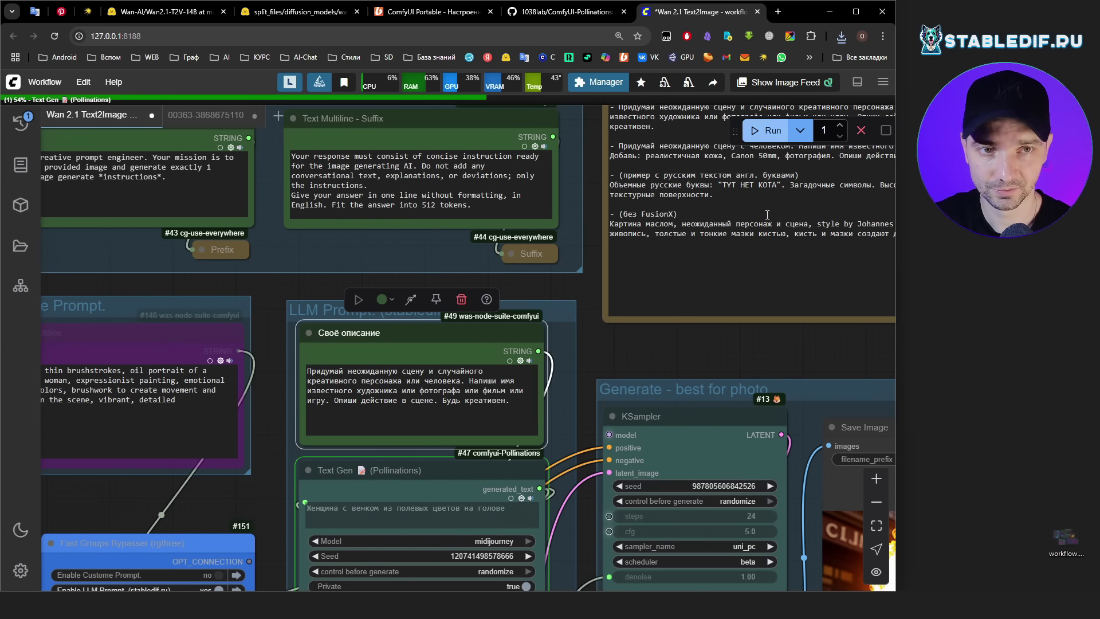
pyautogui.moveTo(720, 344); pyautogui.dragTo(490, 208)
pyautogui.scroll(-2, 491, 208)
pyautogui.moveTo(602, 205); pyautogui.dragTo(438, 225)
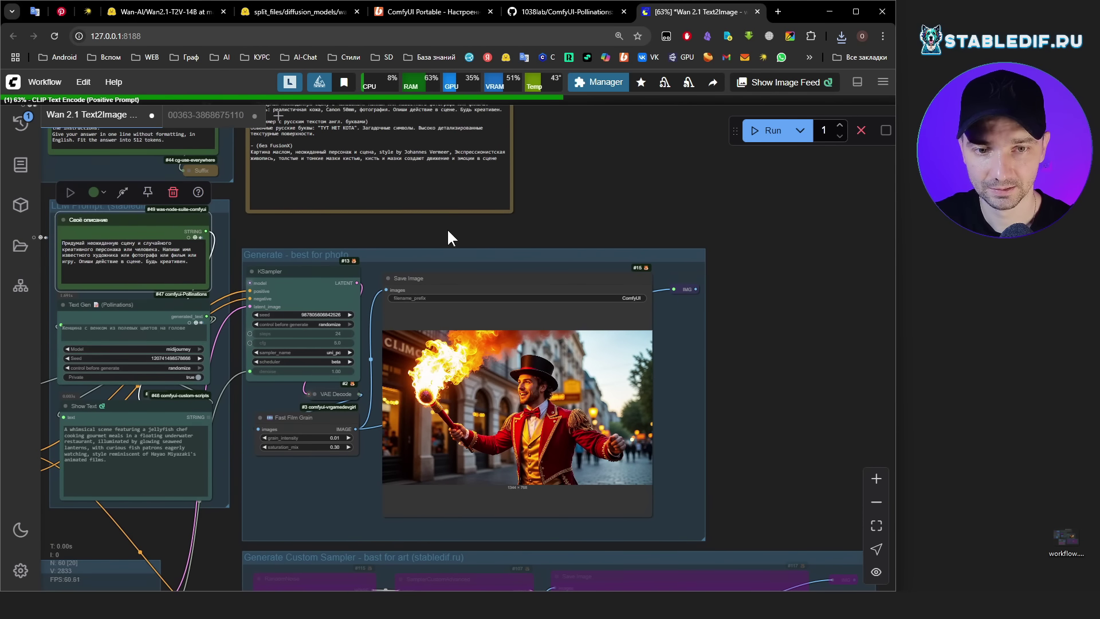
pyautogui.scroll(5, 529, 448)
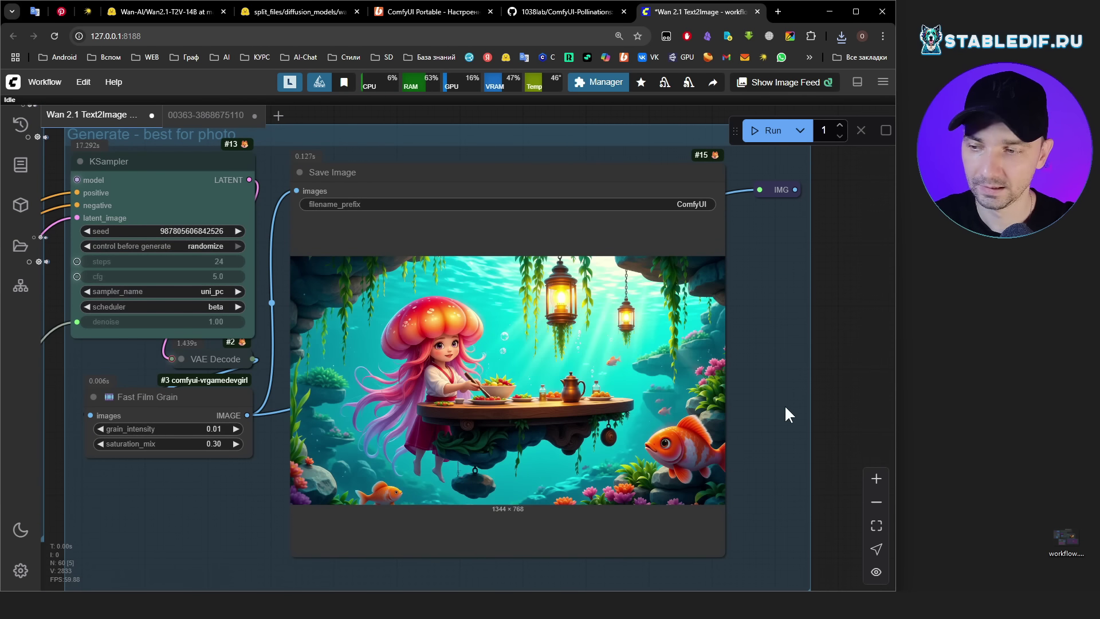
pyautogui.scroll(3, 383, 312)
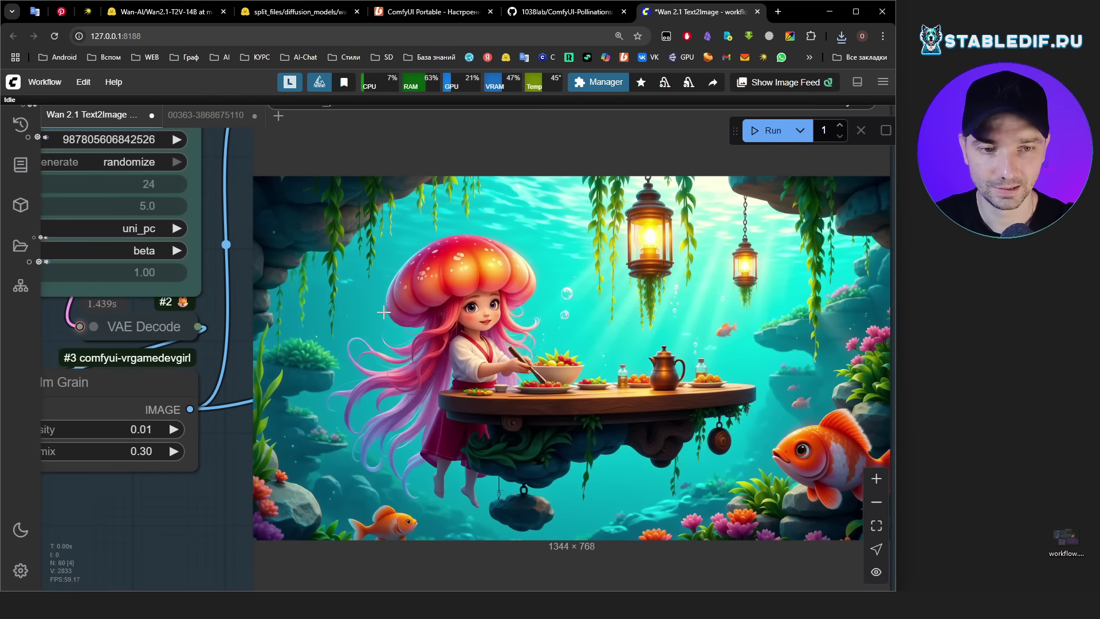
pyautogui.scroll(2, 764, 356)
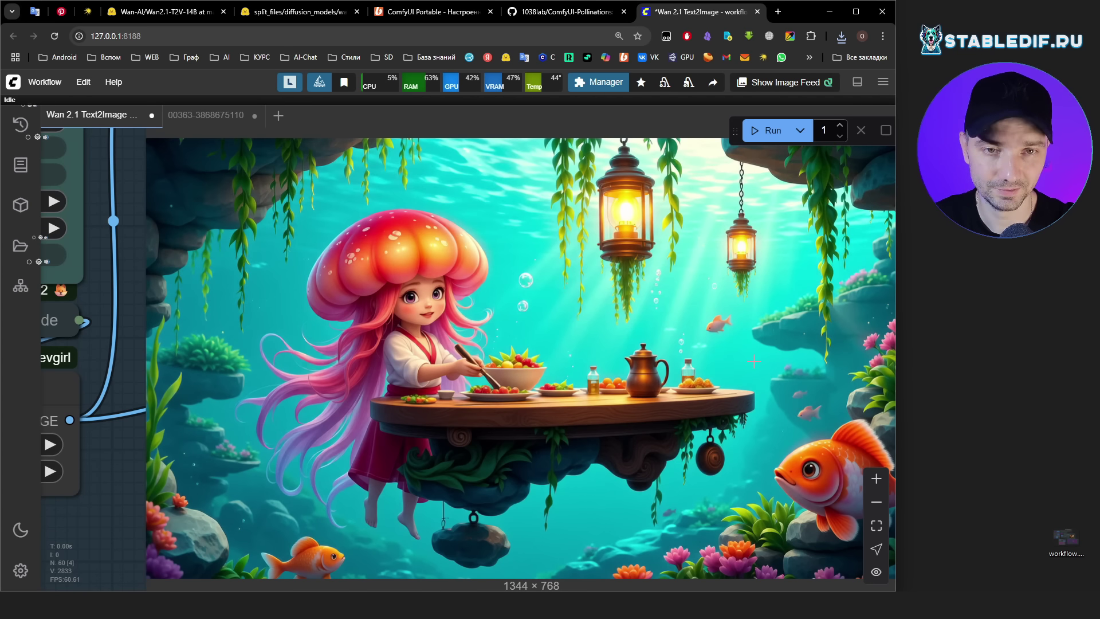
pyautogui.scroll(-4, 771, 346)
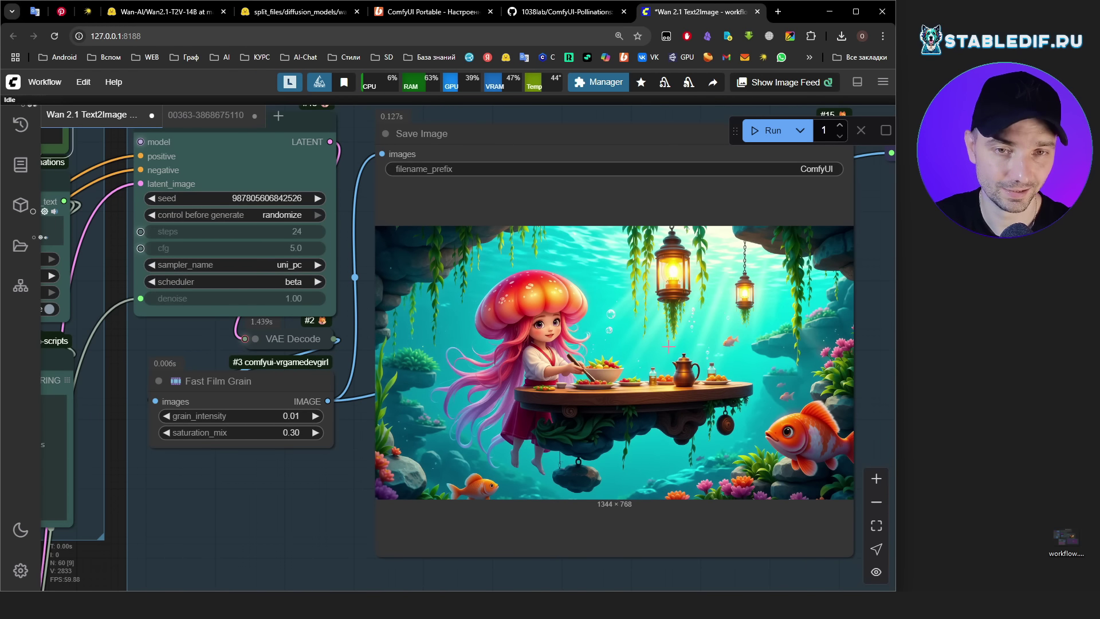
pyautogui.scroll(-3, 668, 346)
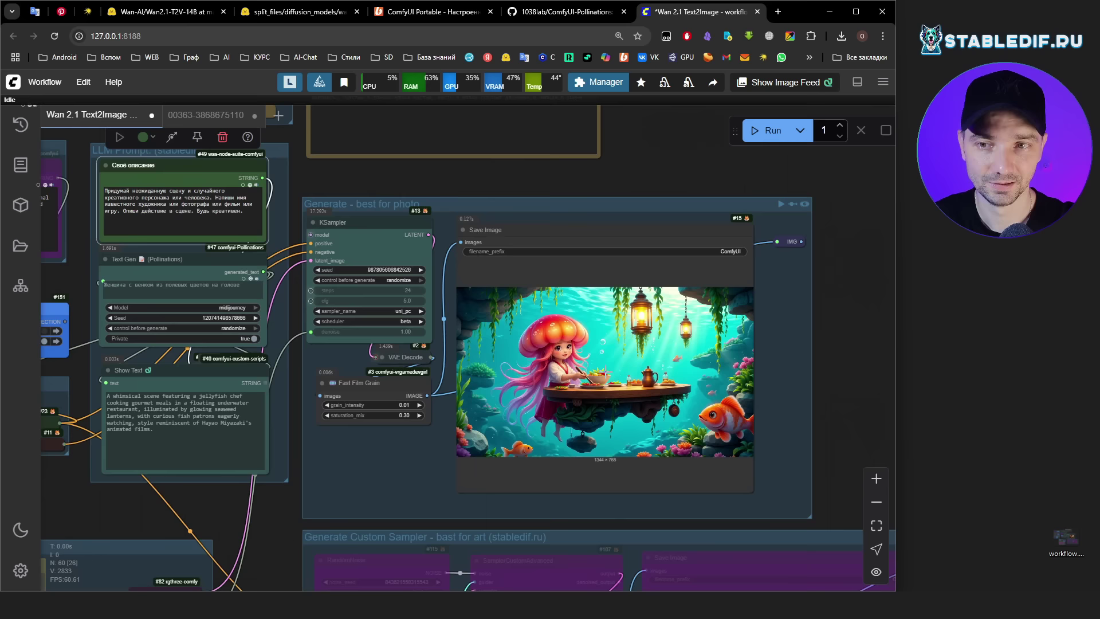
# Review the Своё описание instruction together with the Prefix and Suffix texts supplied to the LLM.
pyautogui.scroll(3, 399, 264)
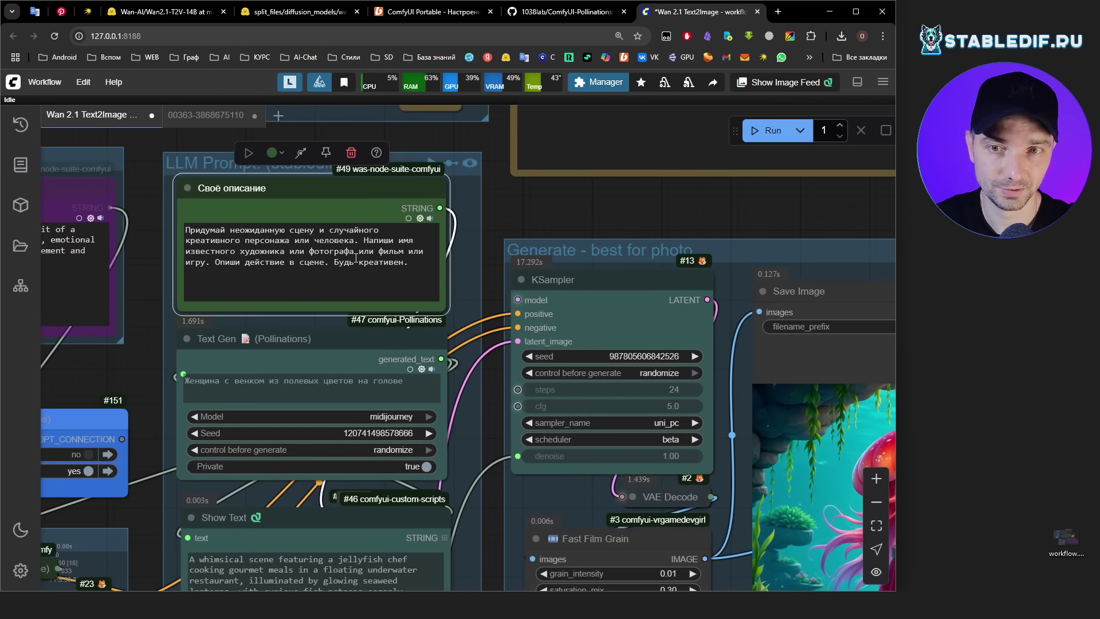
pyautogui.moveTo(144, 240); pyautogui.dragTo(394, 519)
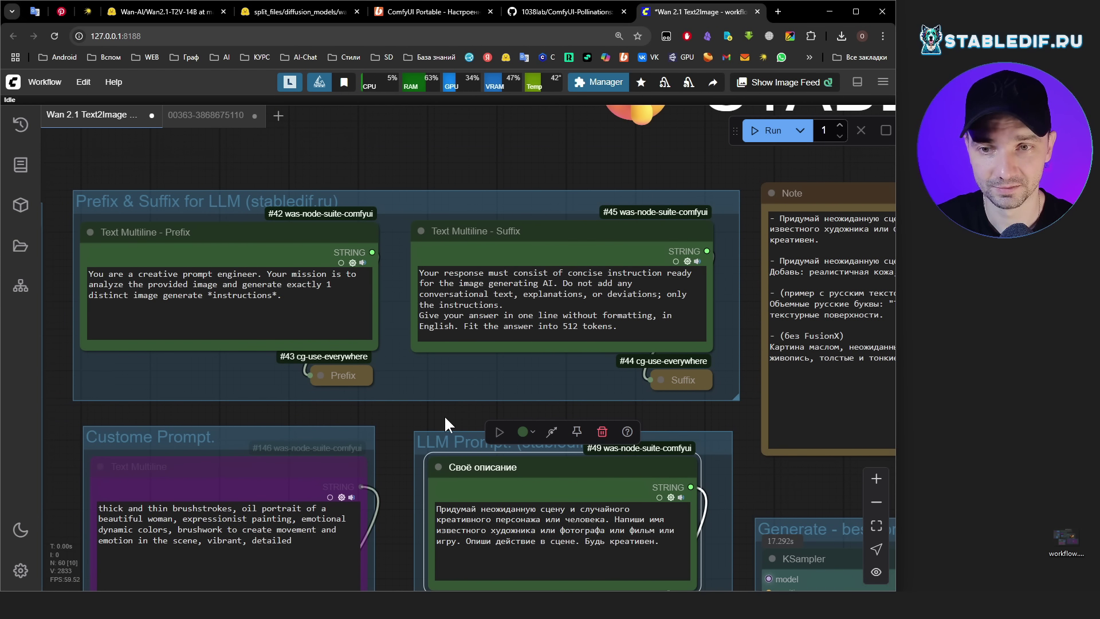
pyautogui.moveTo(292, 297); pyautogui.dragTo(69, 272)
pyautogui.moveTo(400, 142); pyautogui.dragTo(357, 140)
pyautogui.scroll(-6, 385, 148)
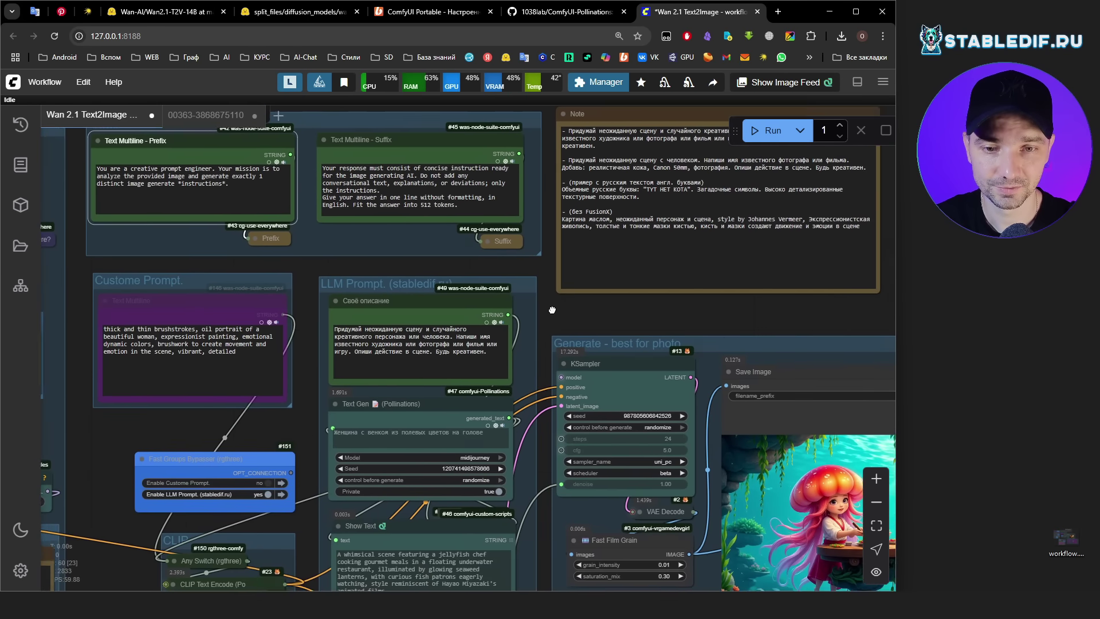
# Enable the bypassed Generate Custom Sampler group and bypass its Lying Sigma Sampler node.
pyautogui.moveTo(557, 316); pyautogui.dragTo(527, 266)
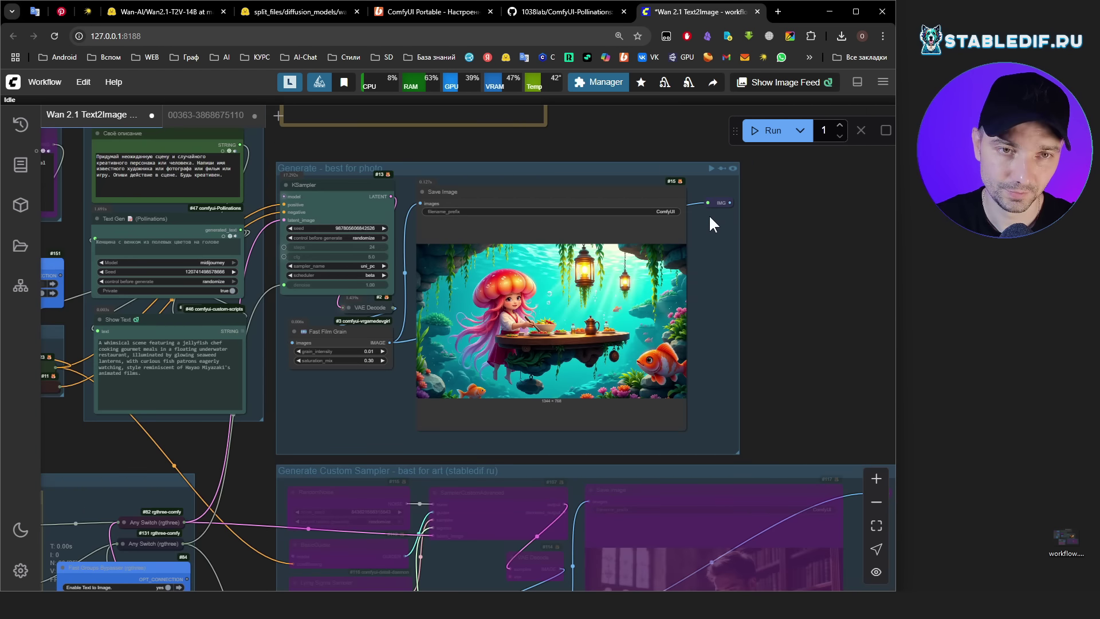
pyautogui.scroll(-5, 709, 223)
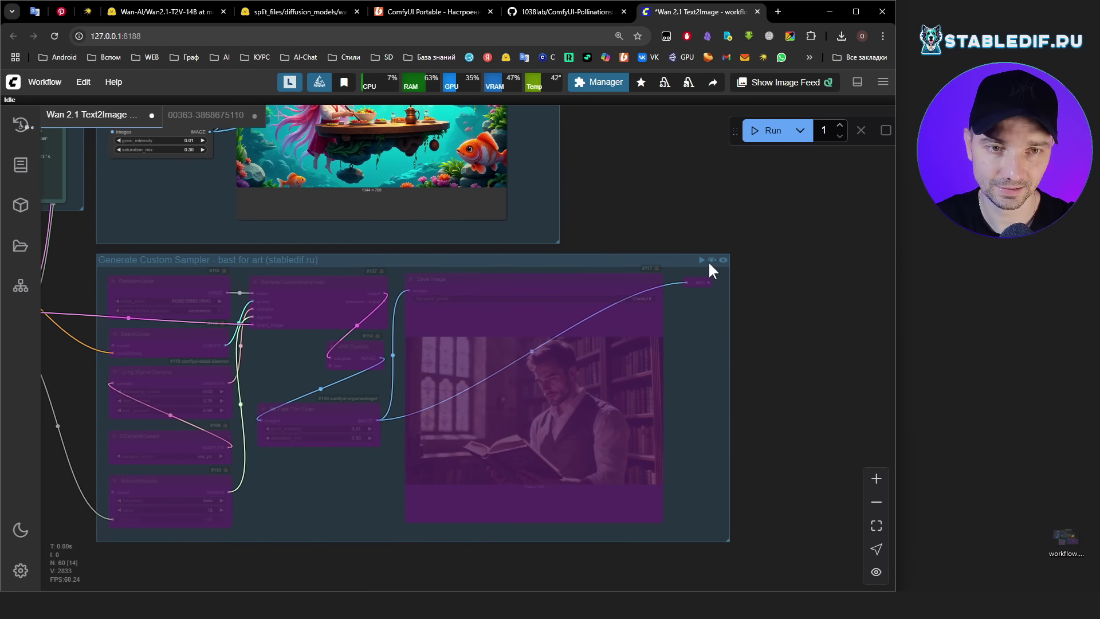
pyautogui.click(711, 260)
pyautogui.scroll(4, 680, 253)
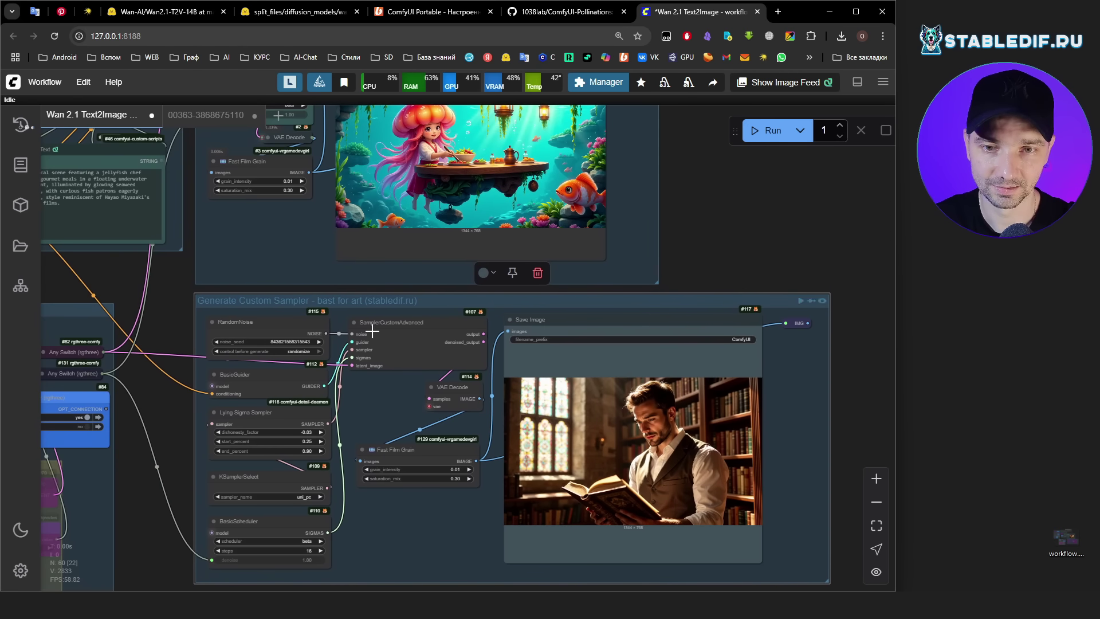
pyautogui.scroll(3, 373, 332)
pyautogui.scroll(2, 796, 287)
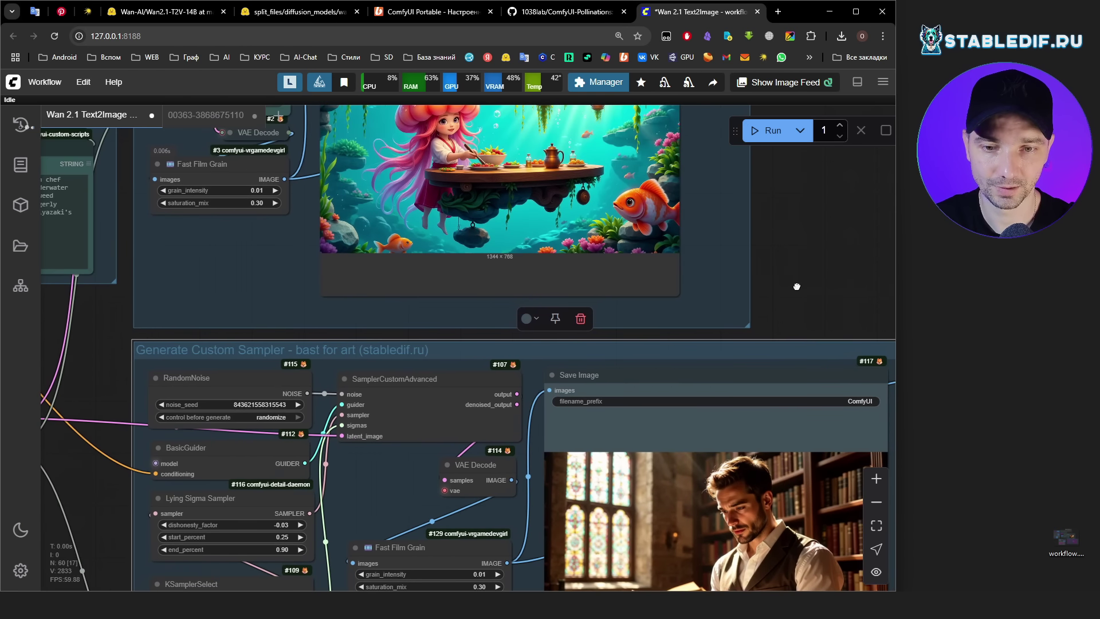
pyautogui.moveTo(796, 287); pyautogui.dragTo(813, 215)
pyautogui.click(243, 431)
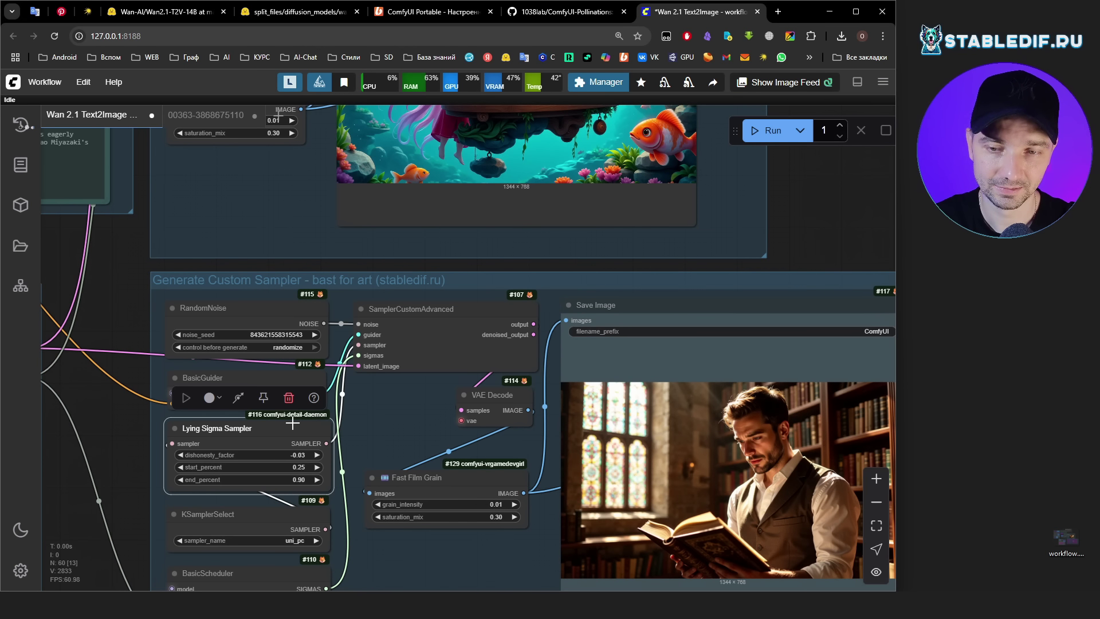
pyautogui.click(238, 397)
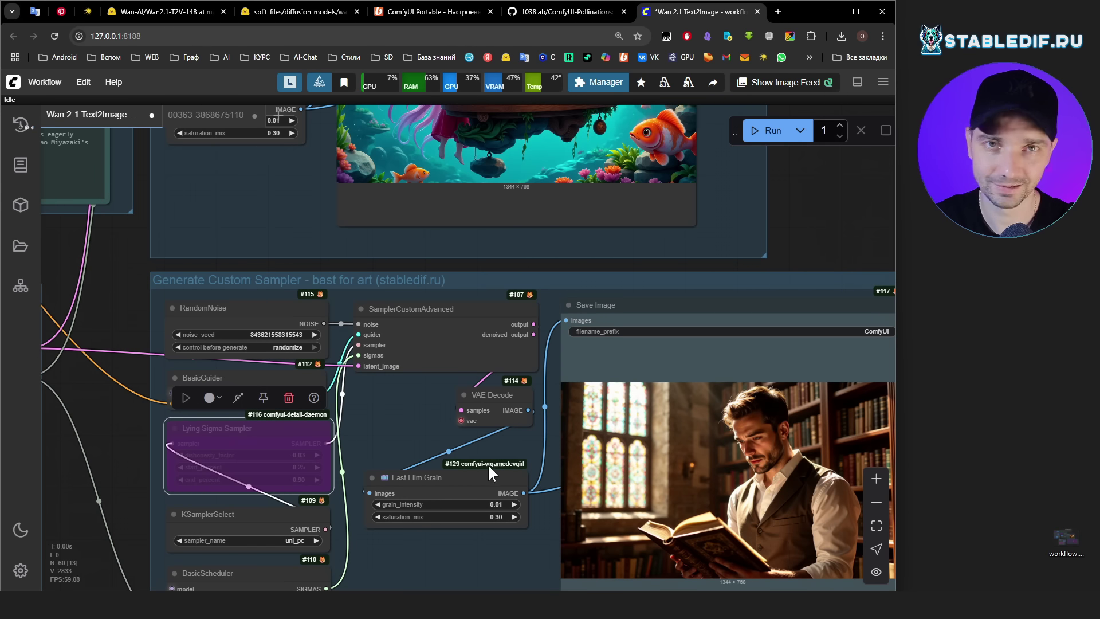
# Copy the KSampler's seed value and set its control before generate option to fixed.
pyautogui.scroll(-10, 514, 534)
pyautogui.scroll(6, 317, 157)
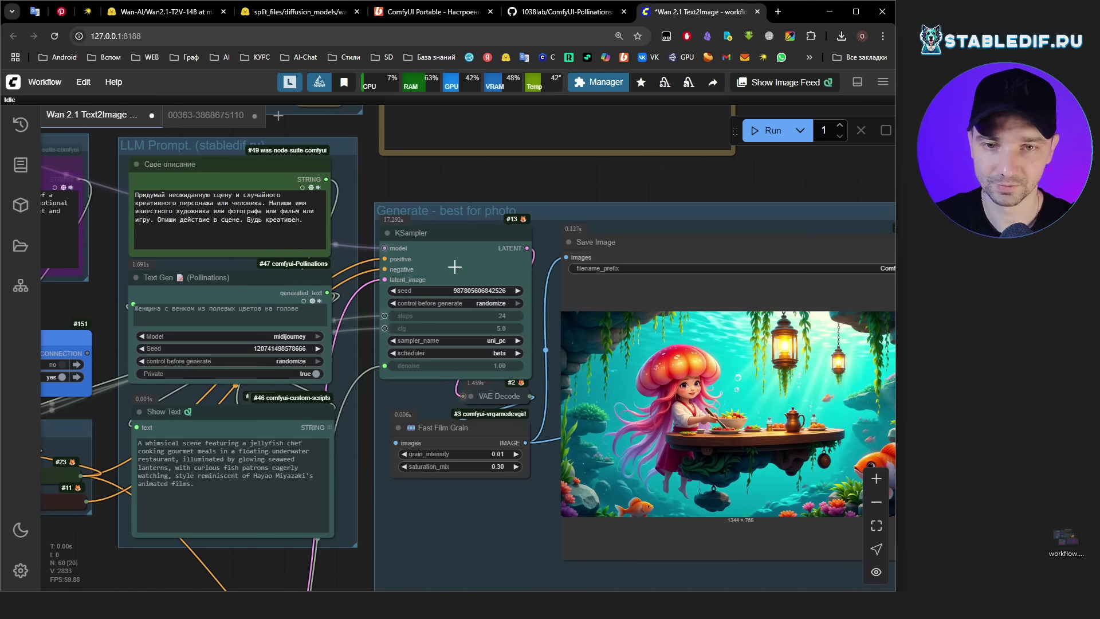
pyautogui.click(477, 293)
pyautogui.hotkey('ctrl', 'c')
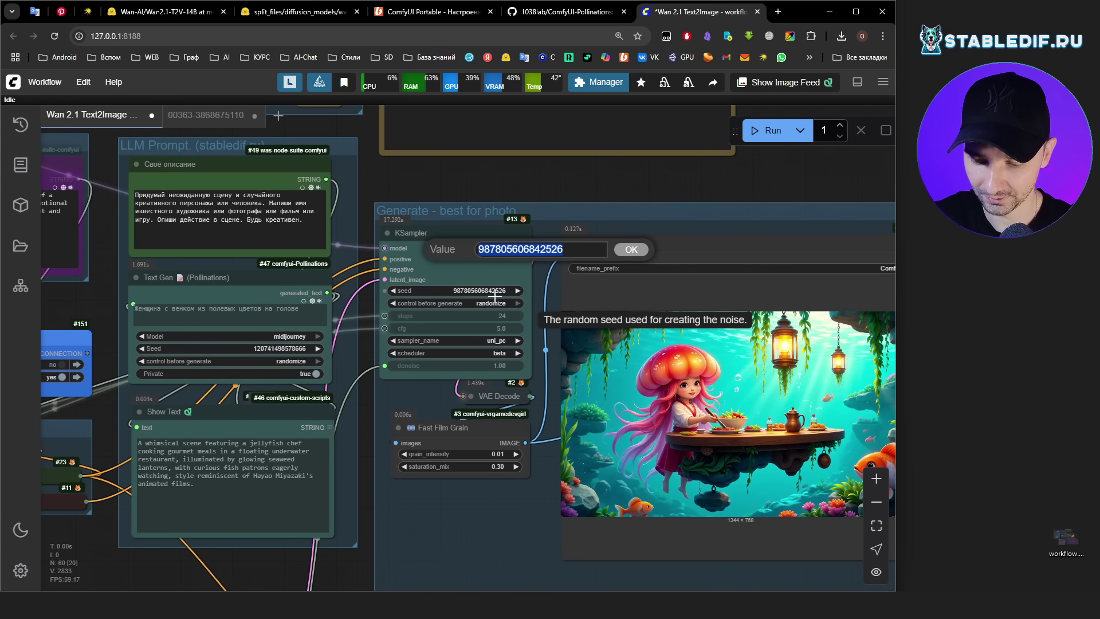
pyautogui.click(488, 304)
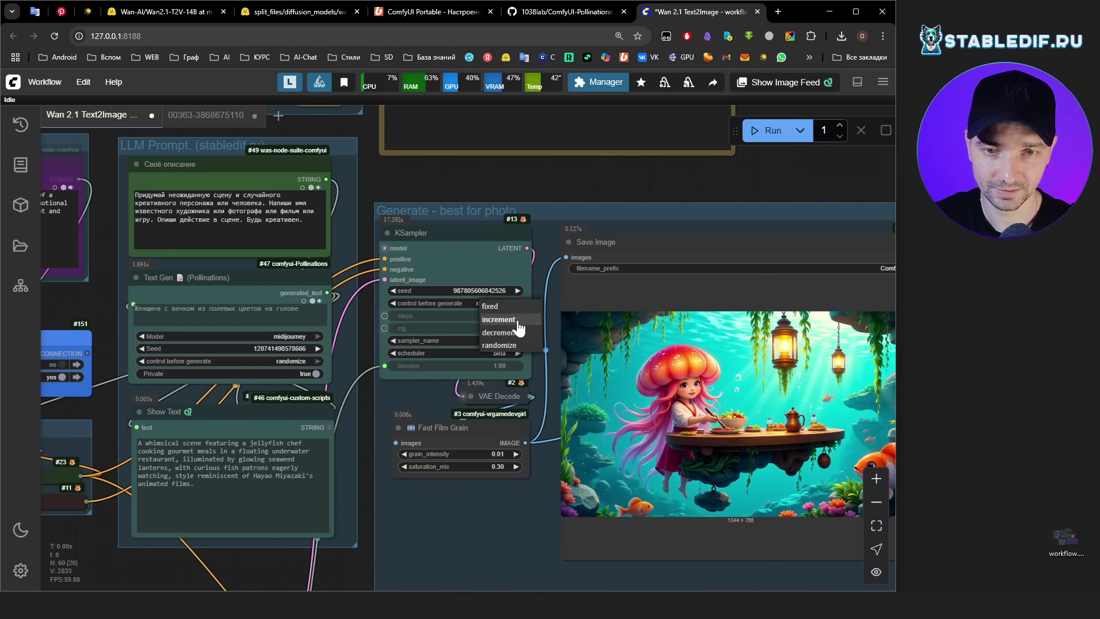
pyautogui.click(498, 306)
# Set the control before generate option of the Text Gen (Pollinations) node to fixed.
pyautogui.scroll(-5, 637, 208)
pyautogui.scroll(7, 442, 315)
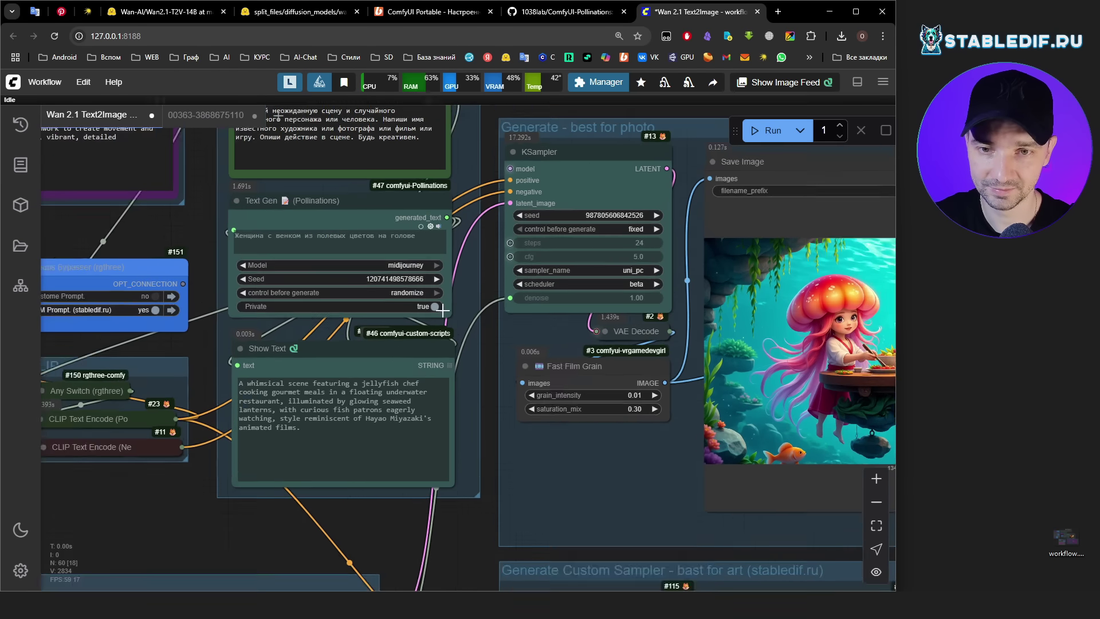
pyautogui.click(416, 291)
pyautogui.click(423, 296)
pyautogui.scroll(-3, 416, 313)
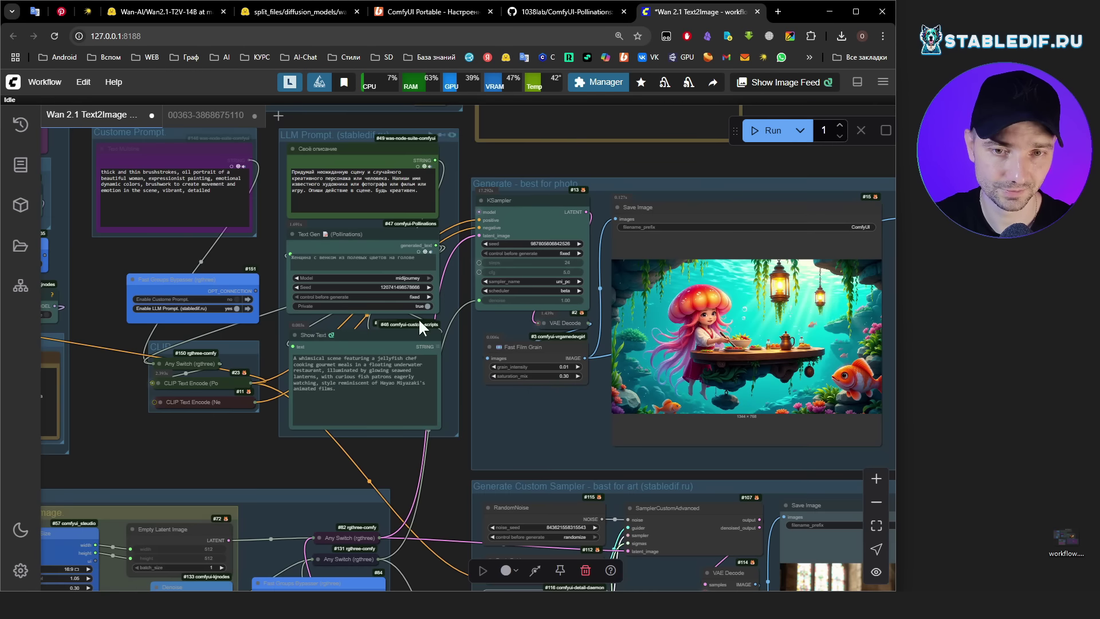
pyautogui.moveTo(435, 469); pyautogui.dragTo(290, 447)
pyautogui.scroll(-5, 455, 346)
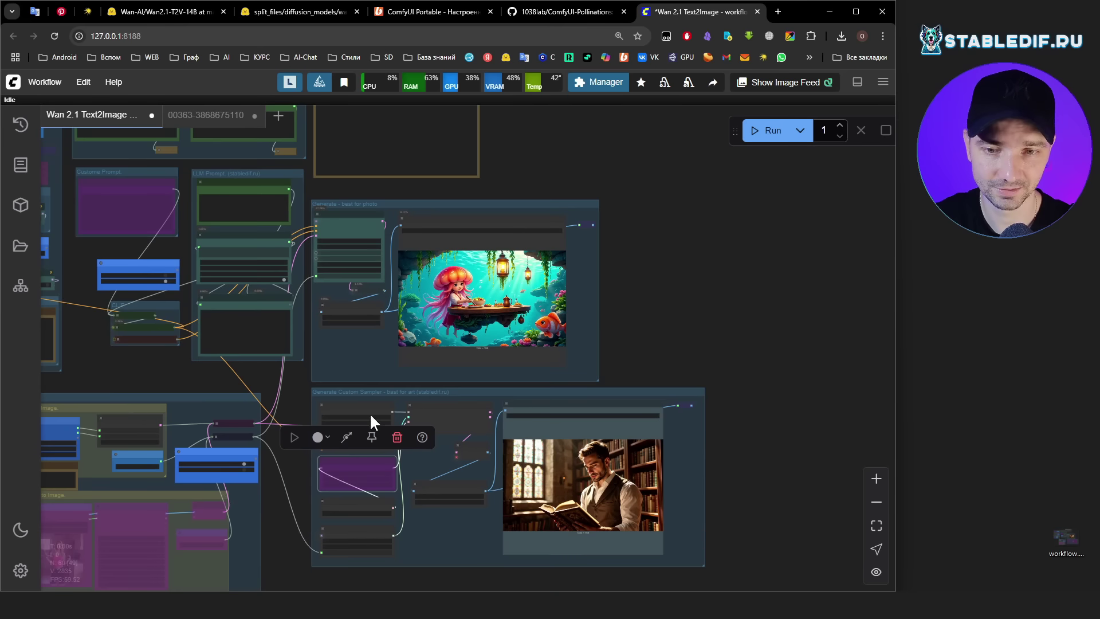
pyautogui.scroll(4, 299, 518)
pyautogui.scroll(4, 297, 441)
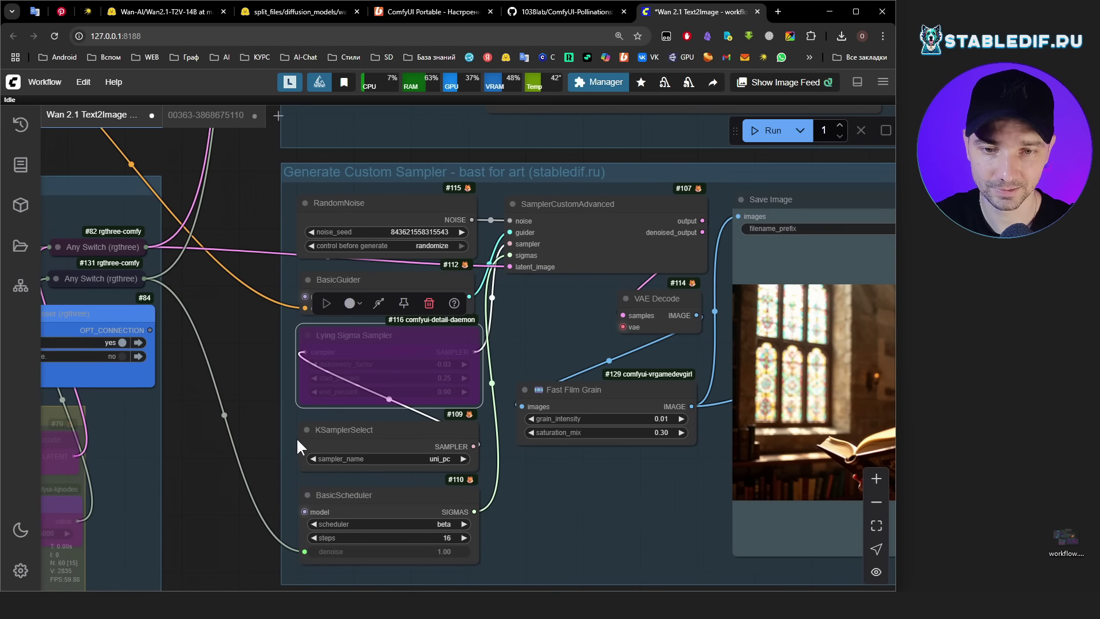
pyautogui.click(420, 235)
pyautogui.hotkey('ctrl', 'v')
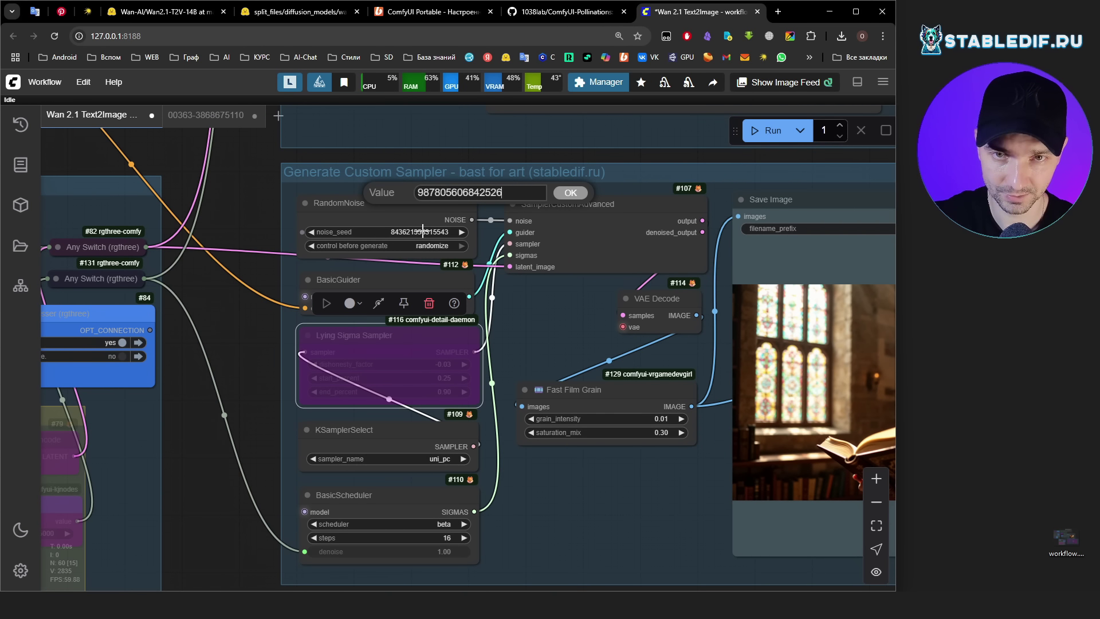
pyautogui.press('Return')
pyautogui.click(444, 247)
pyautogui.click(445, 250)
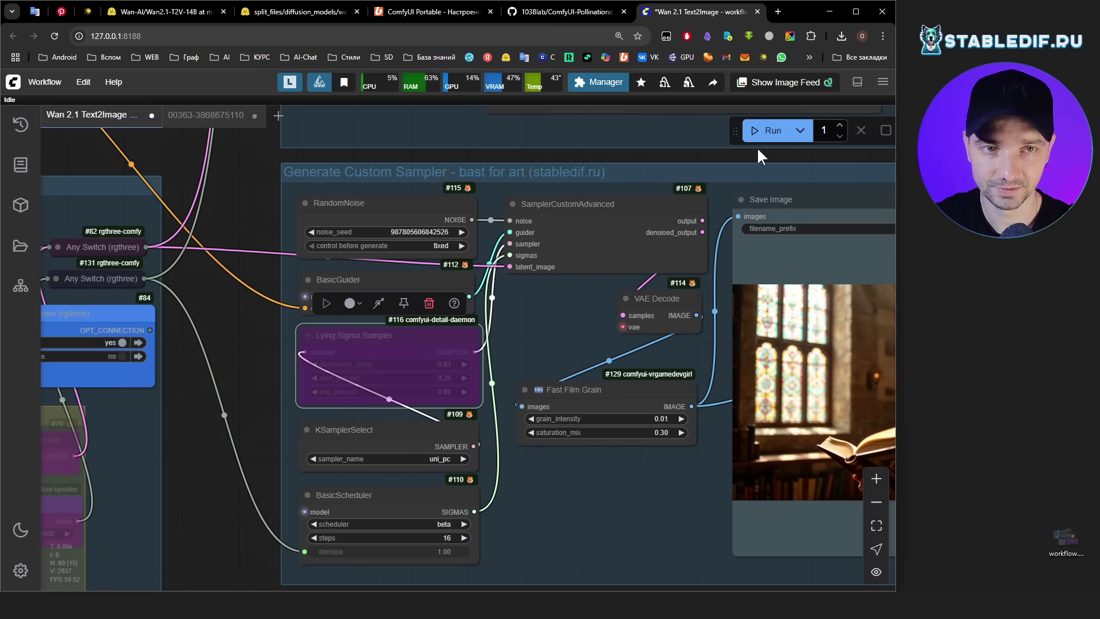
# Run the workflow through the custom sampler and inspect the picture in that group's Save Image node.
pyautogui.click(765, 131)
pyautogui.moveTo(705, 159); pyautogui.dragTo(555, 233)
pyautogui.scroll(-3, 555, 232)
pyautogui.moveTo(775, 217); pyautogui.dragTo(622, 225)
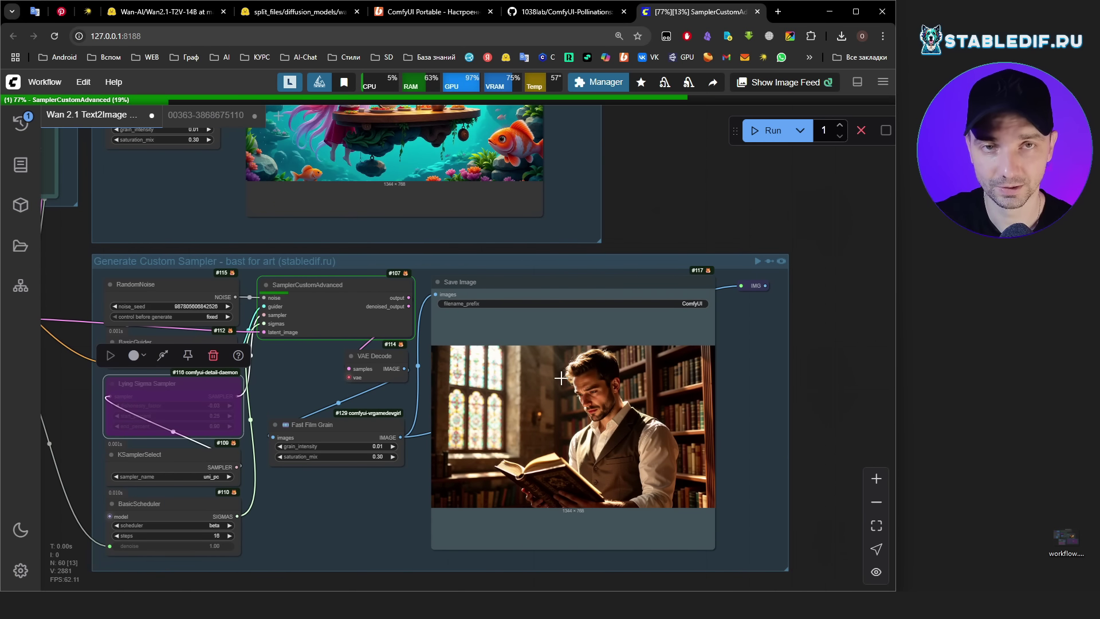
pyautogui.scroll(10, 560, 378)
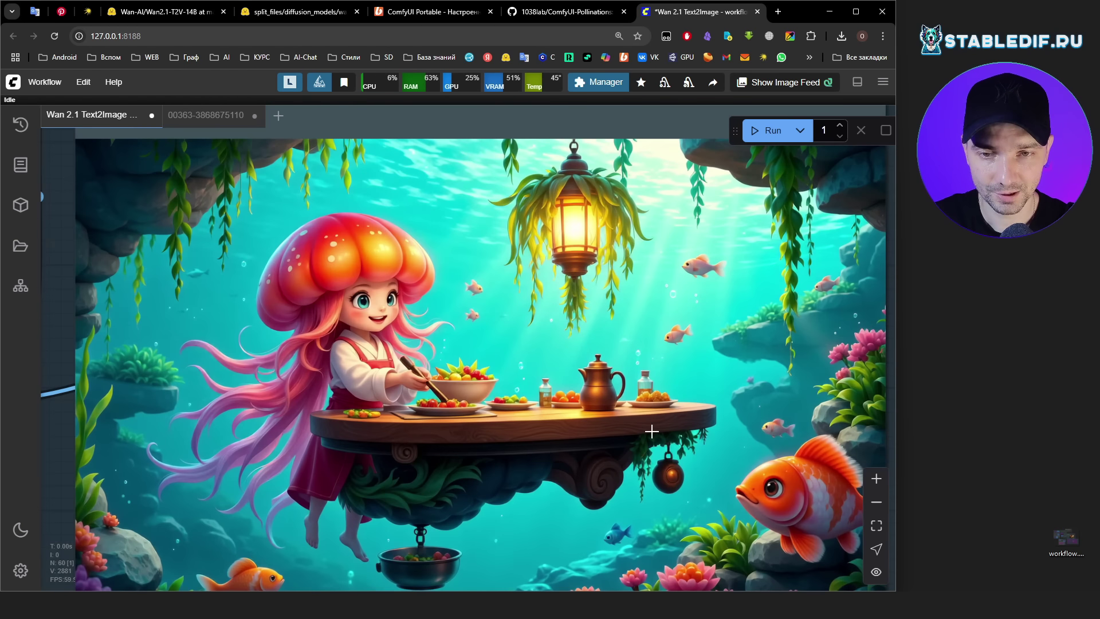
# Place the custom sampler's Save Image node beside the KSampler's Save Image node and compare both pictures in detail.
pyautogui.scroll(-6, 650, 430)
pyautogui.scroll(-6, 626, 522)
pyautogui.moveTo(554, 403); pyautogui.dragTo(618, 223)
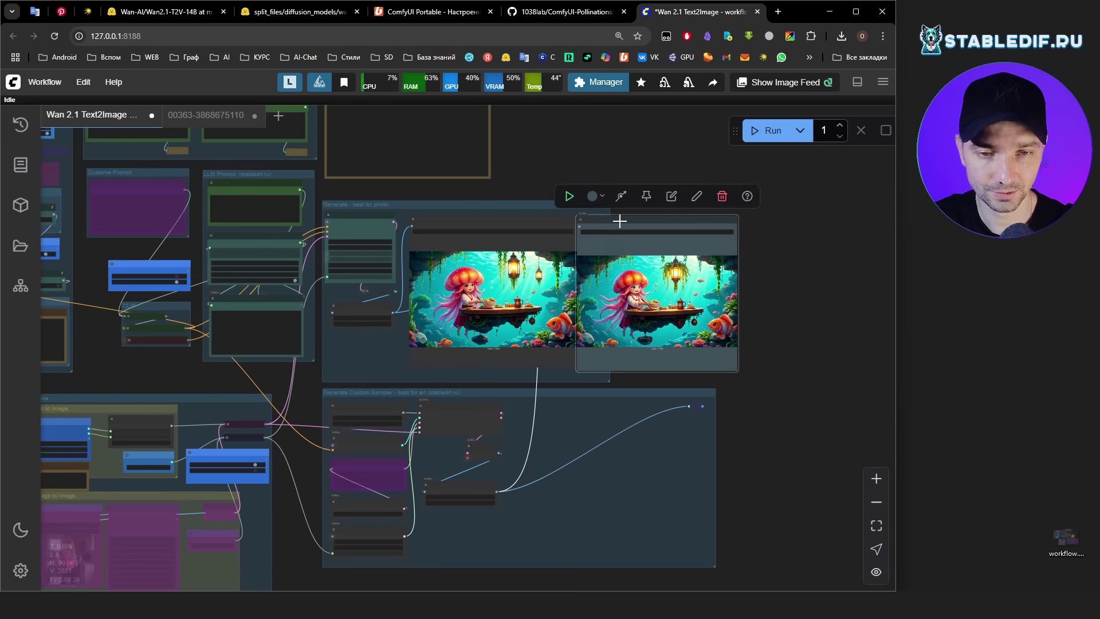
pyautogui.scroll(5, 555, 273)
pyautogui.scroll(7, 617, 268)
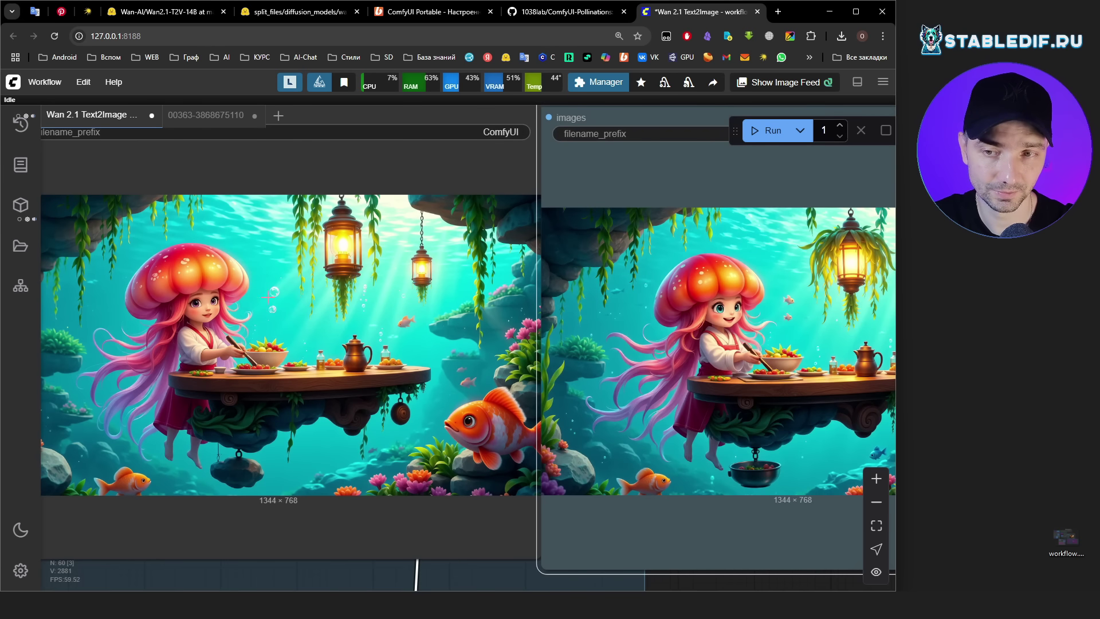
pyautogui.scroll(-2, 250, 307)
pyautogui.scroll(8, 747, 368)
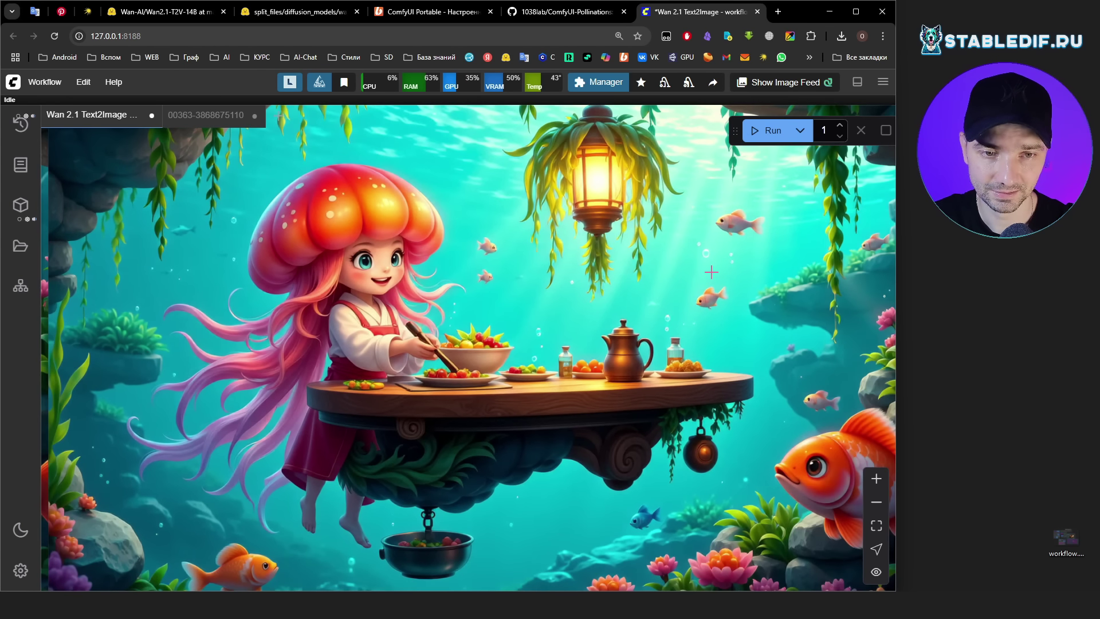
# Check the jellyfish chef pictures in the two adjacent Save Image nodes once more, up close and side by side.
pyautogui.scroll(-5, 710, 272)
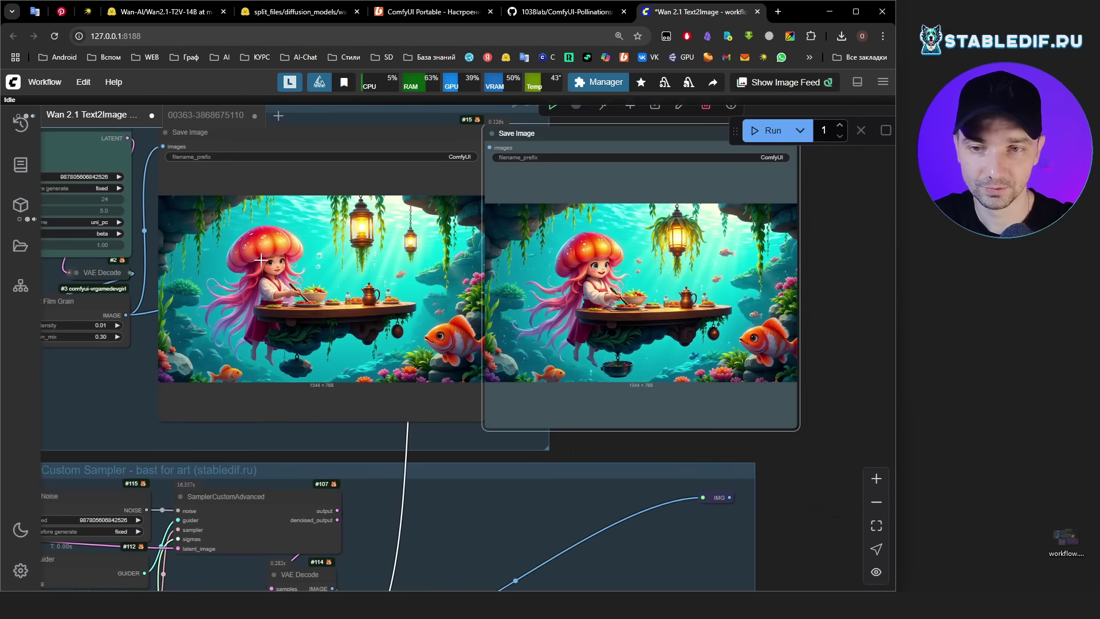
pyautogui.scroll(5, 331, 276)
pyautogui.scroll(-10, 363, 373)
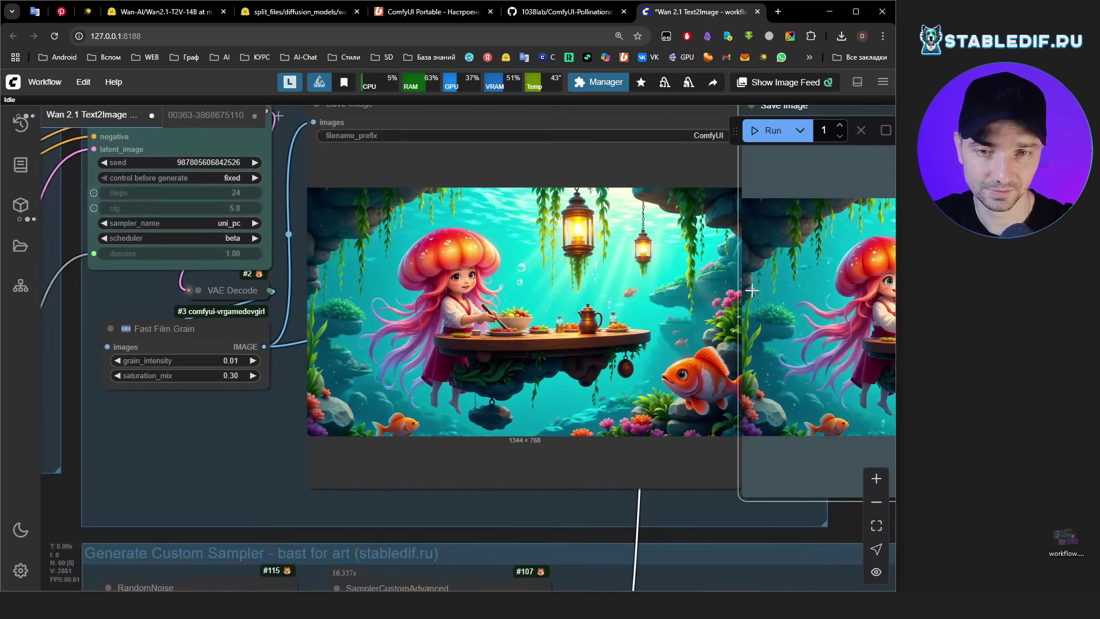
pyautogui.scroll(10, 319, 360)
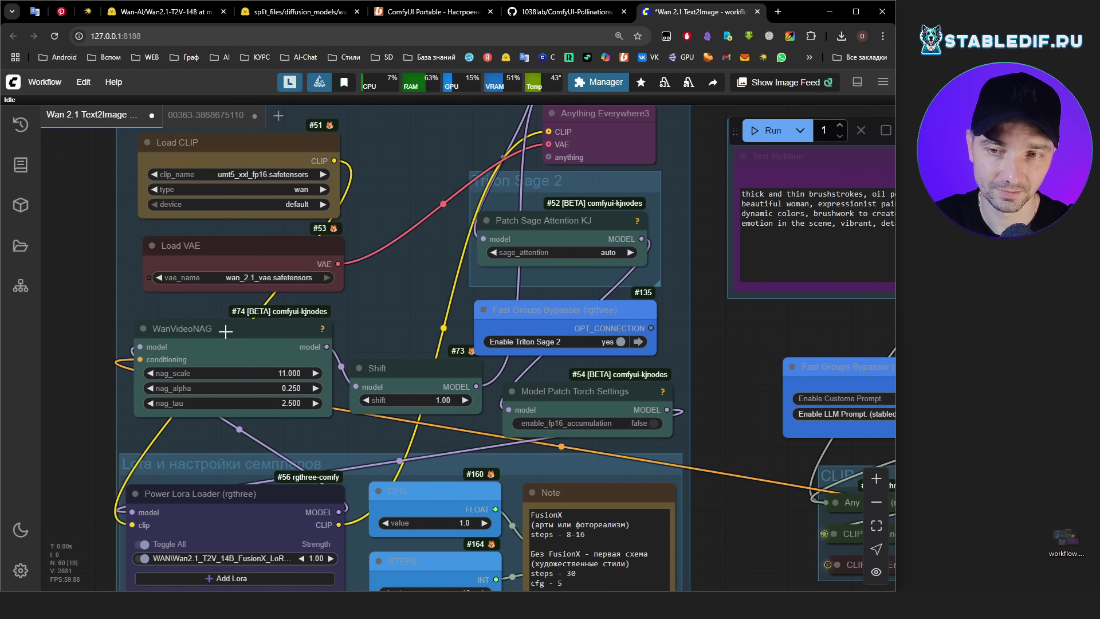
# Select the WanVideoNAG node next to the Shift node and nudge it slightly away from its place.
pyautogui.moveTo(237, 329); pyautogui.dragTo(236, 326)
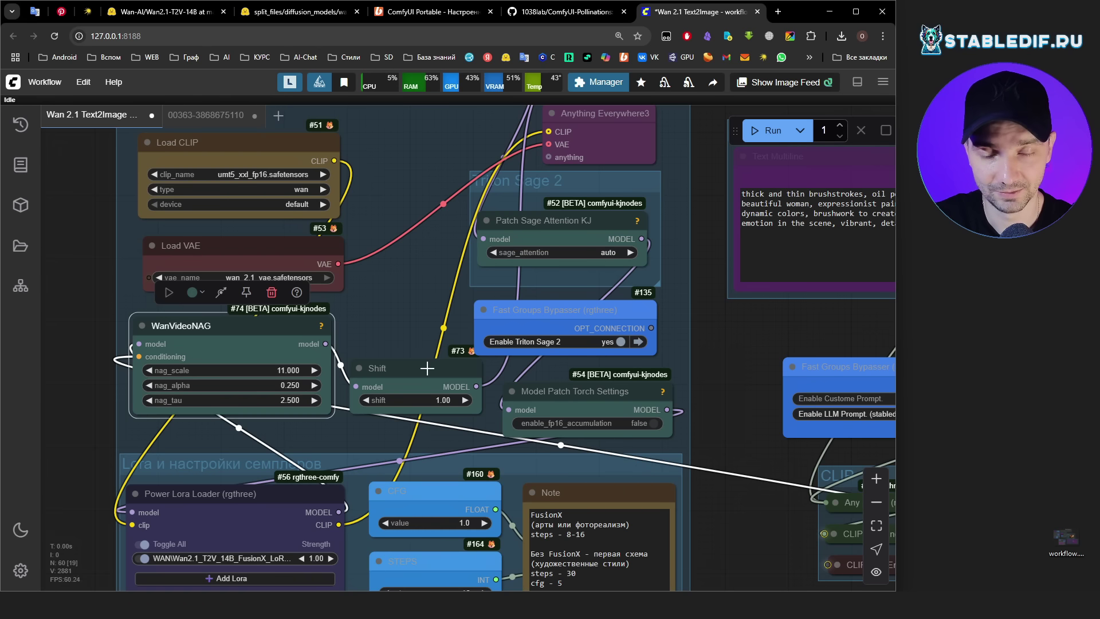
pyautogui.moveTo(241, 325); pyautogui.dragTo(248, 323)
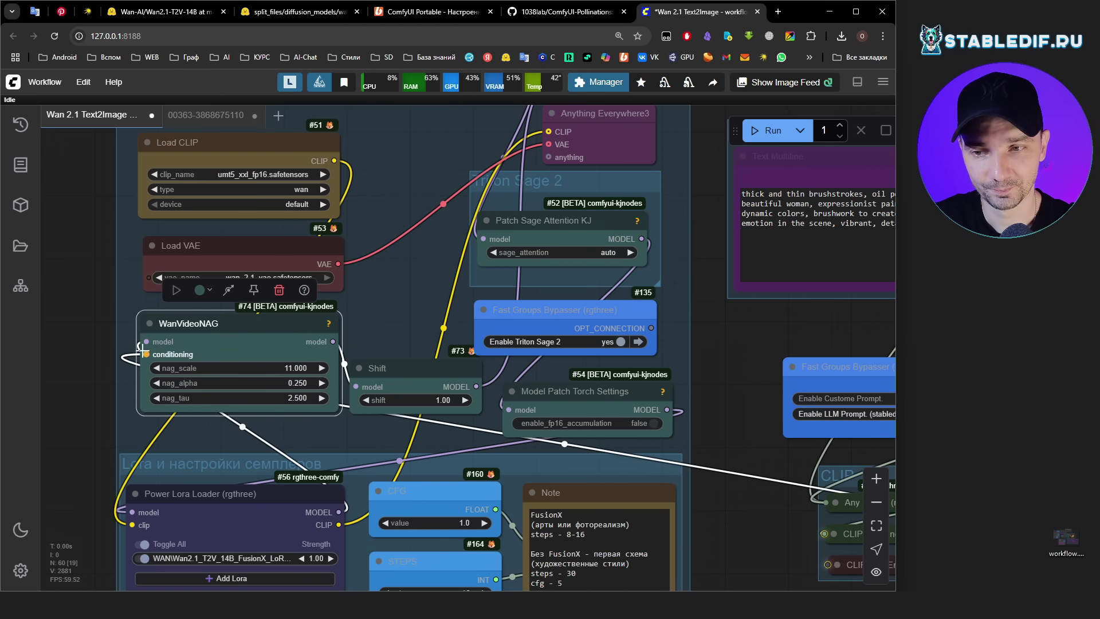
# Turn the bypassed Lying Sigma Sampler node back on in the Generate Custom Sampler group.
pyautogui.scroll(-8, 90, 300)
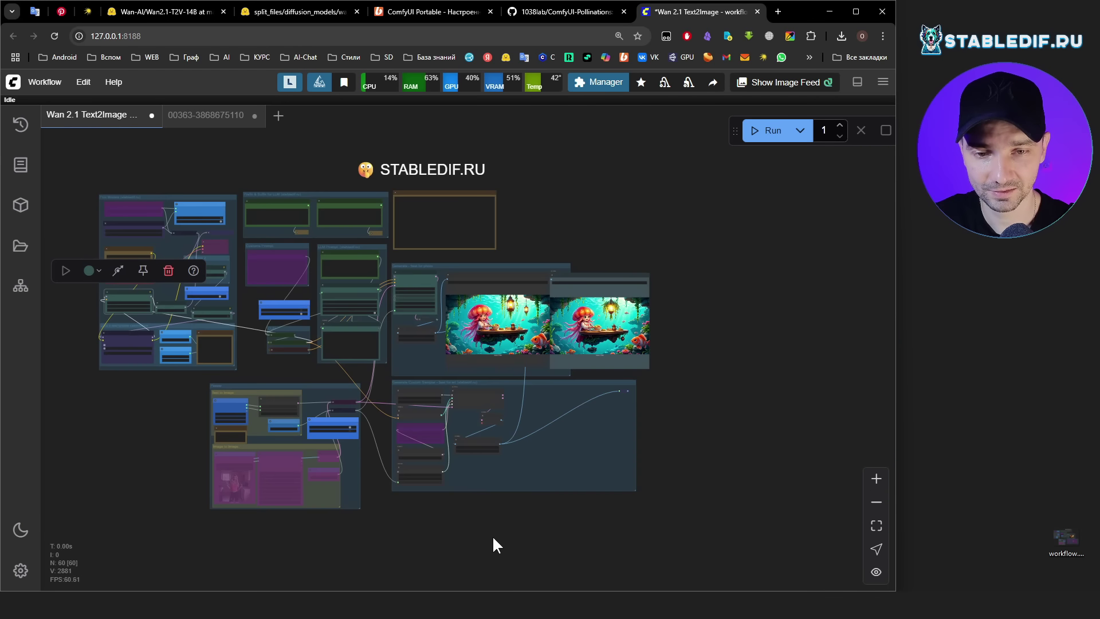
pyautogui.scroll(4, 463, 505)
pyautogui.scroll(5, 462, 505)
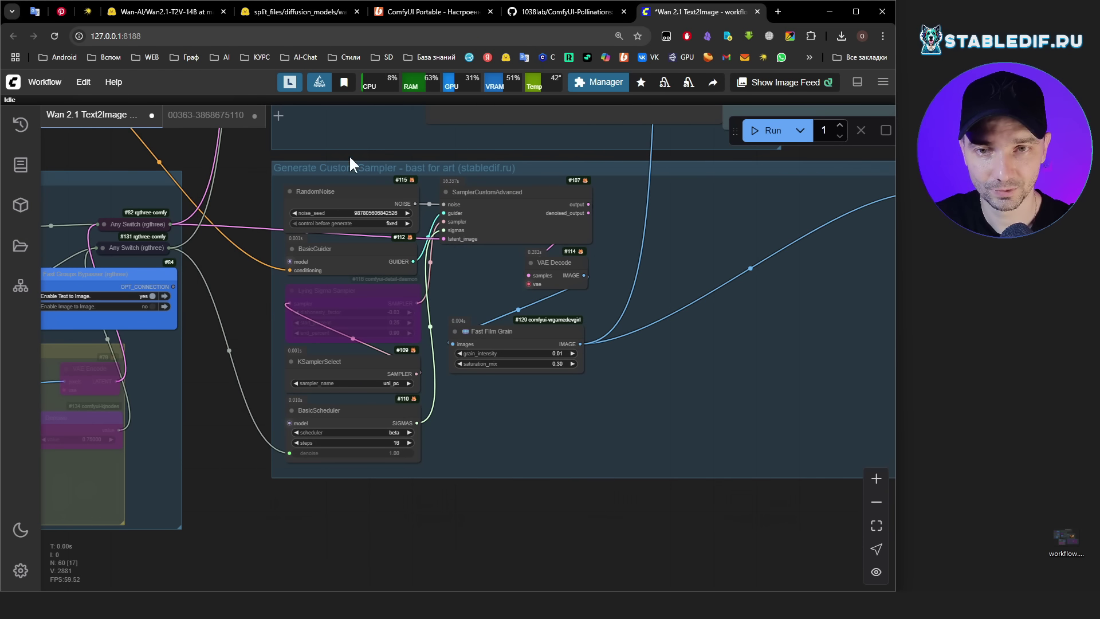
pyautogui.scroll(4, 483, 361)
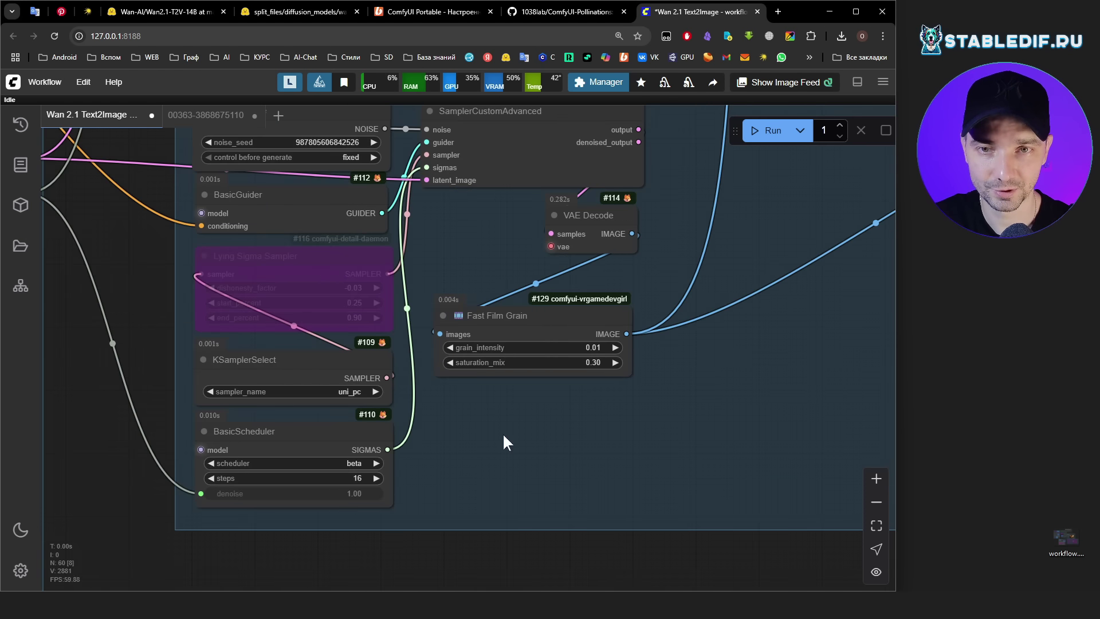
pyautogui.scroll(-2, 503, 441)
pyautogui.scroll(3, 343, 298)
pyautogui.click(344, 301)
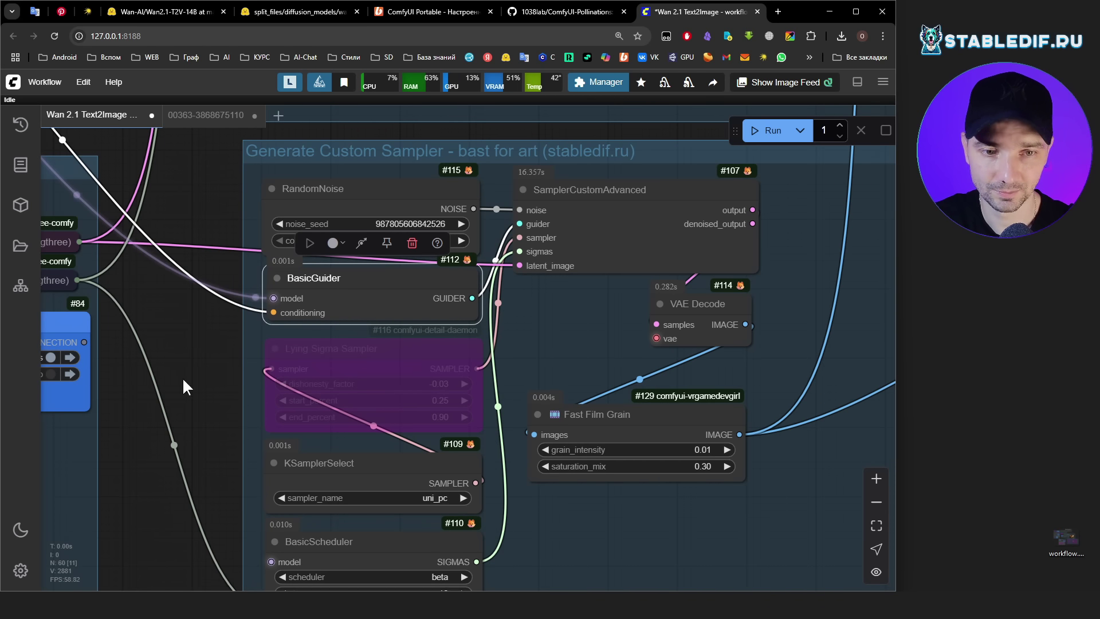
pyautogui.scroll(-10, 487, 395)
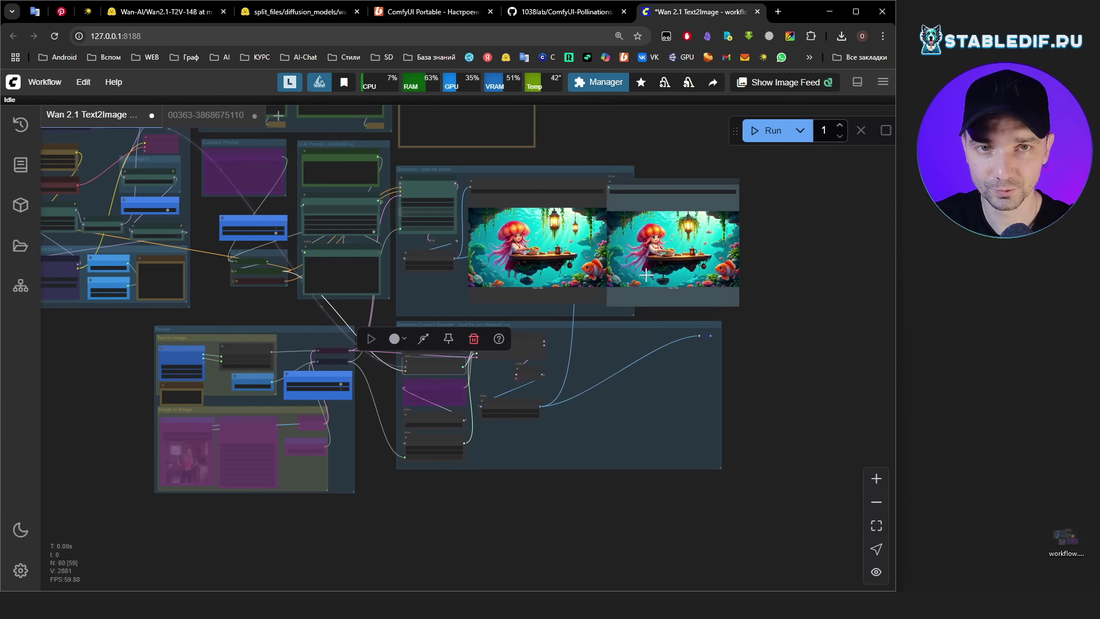
pyautogui.scroll(6, 388, 436)
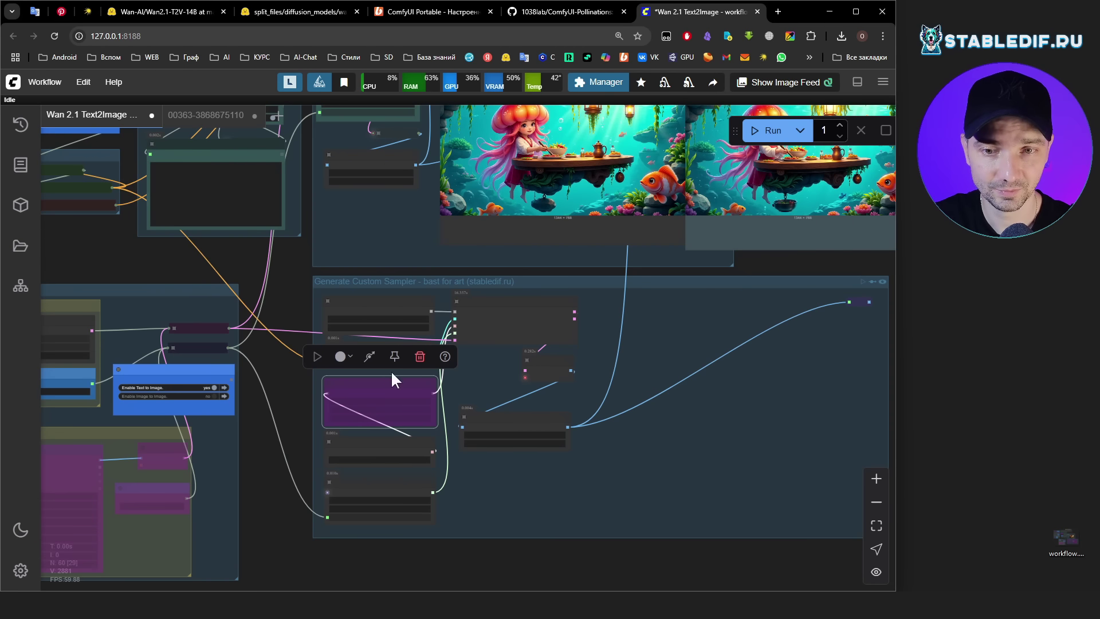
pyautogui.scroll(2, 372, 367)
pyautogui.scroll(-5, 427, 401)
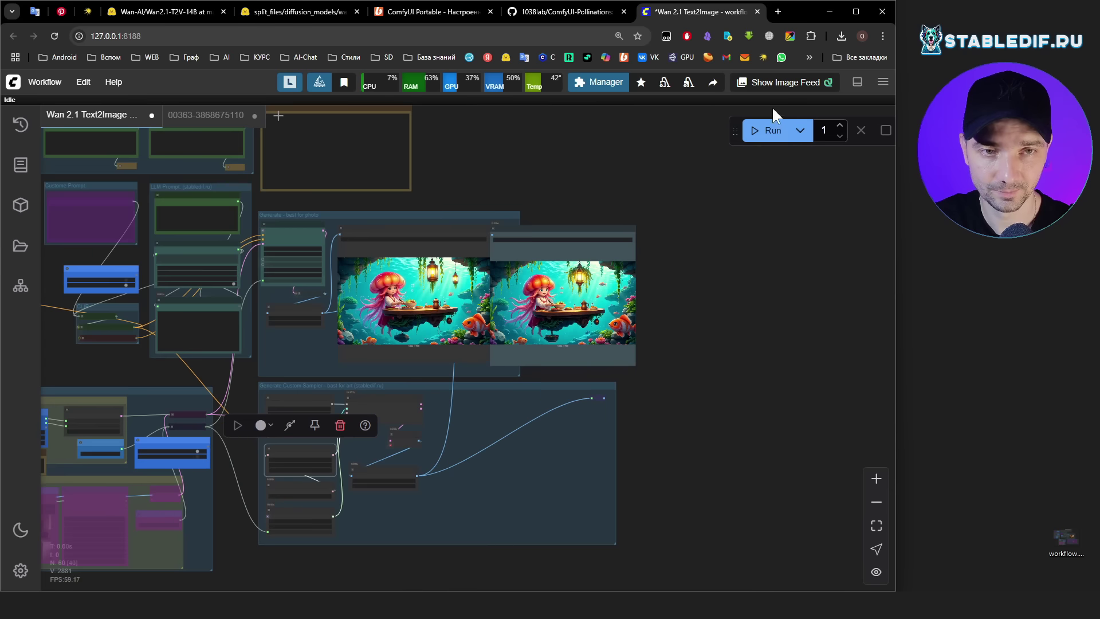
# Run the workflow with the Lying Sigma Sampler active and inspect the new picture in the custom sampler's Save Image node.
pyautogui.click(761, 133)
pyautogui.scroll(8, 562, 292)
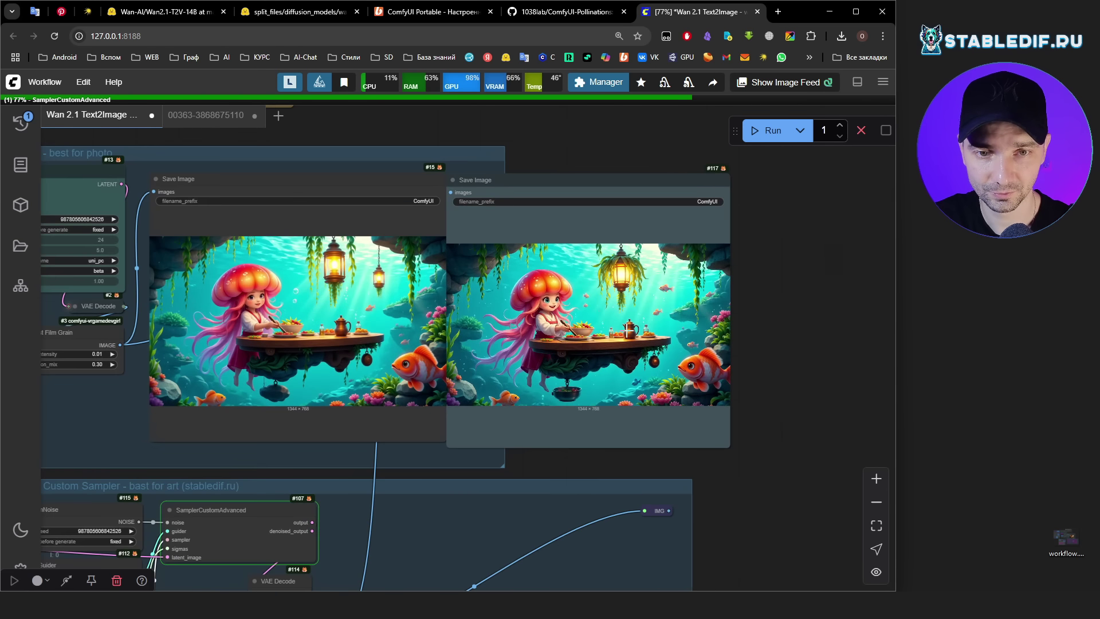
pyautogui.scroll(6, 650, 325)
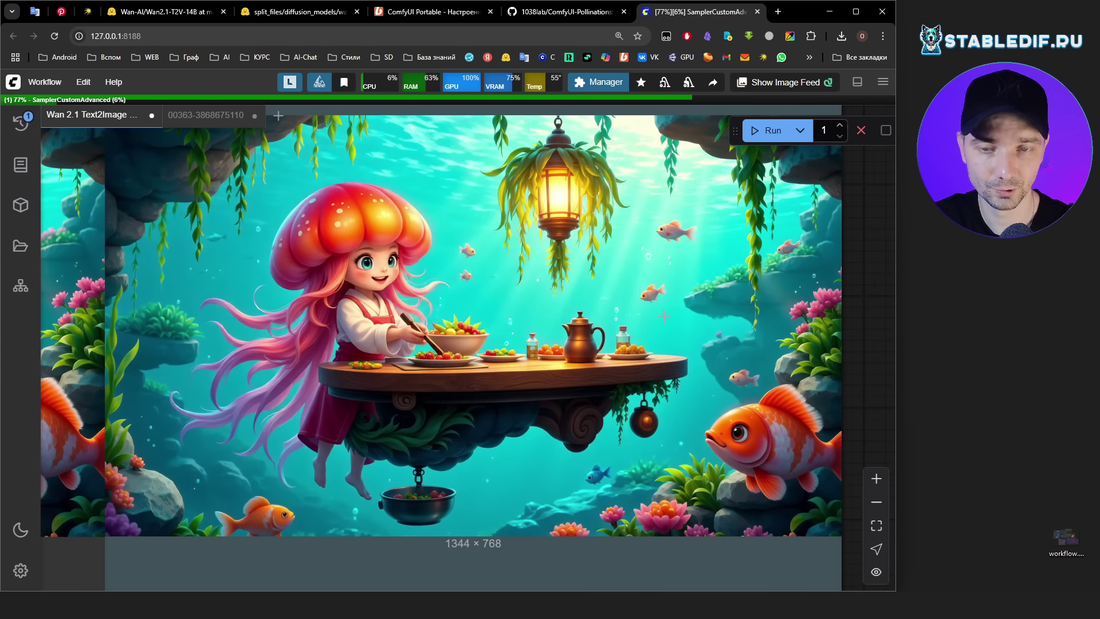
pyautogui.scroll(-5, 663, 316)
pyautogui.scroll(4, 676, 310)
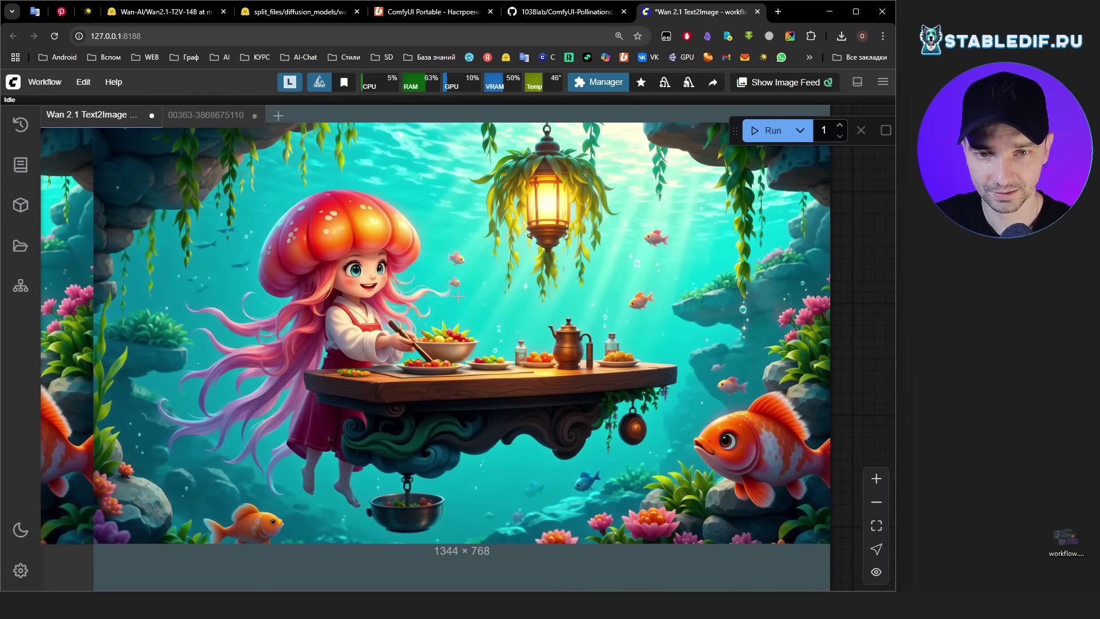
pyautogui.scroll(4, 473, 287)
pyautogui.scroll(-4, 697, 313)
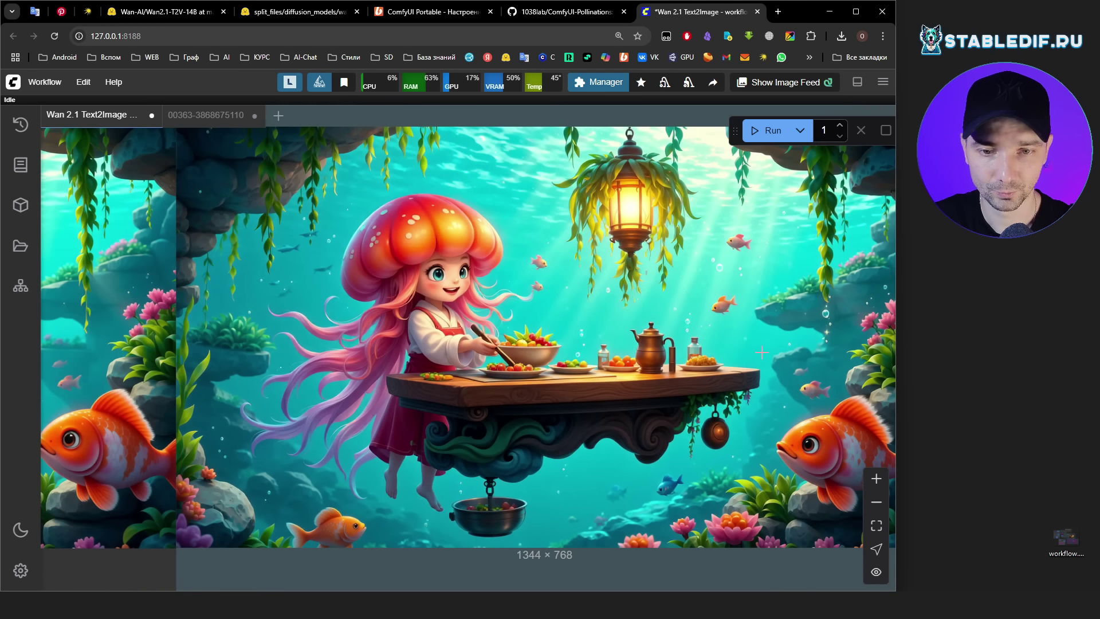
# Compare the details of the new Lying Sigma Sampler picture with the KSampler picture beside it.
pyautogui.scroll(-8, 761, 351)
pyautogui.scroll(14, 269, 317)
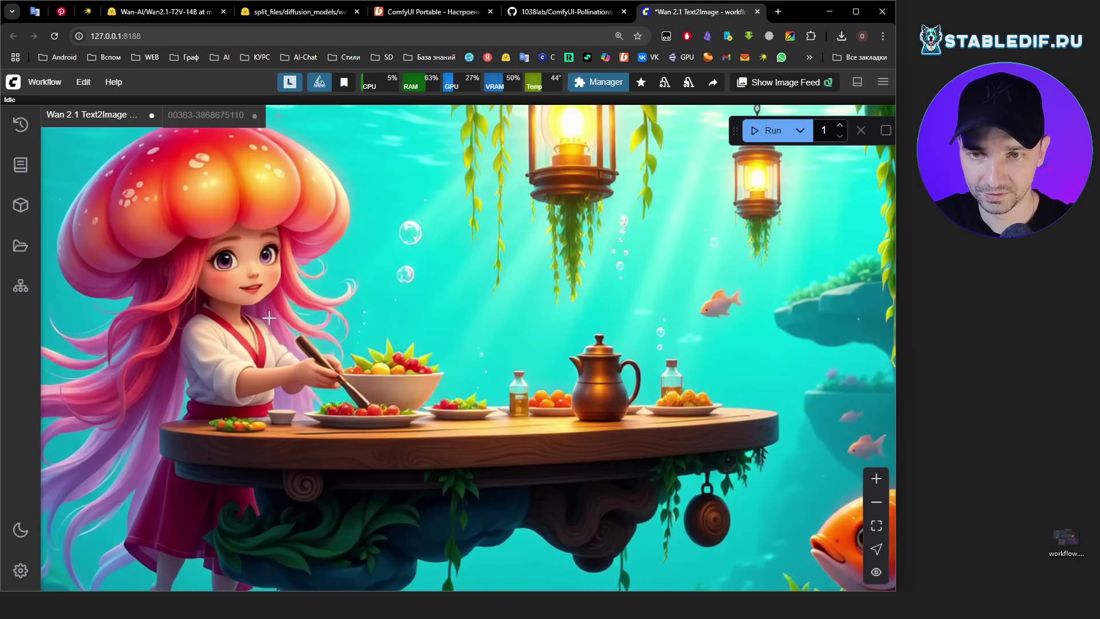
pyautogui.scroll(-8, 268, 317)
pyautogui.scroll(10, 758, 340)
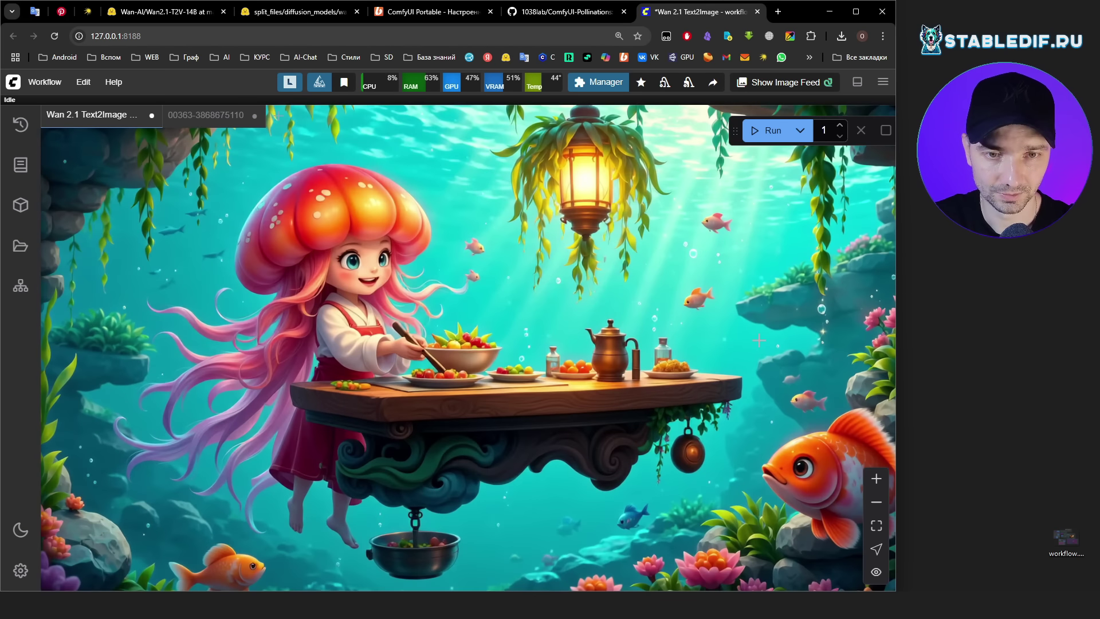
pyautogui.scroll(-6, 753, 340)
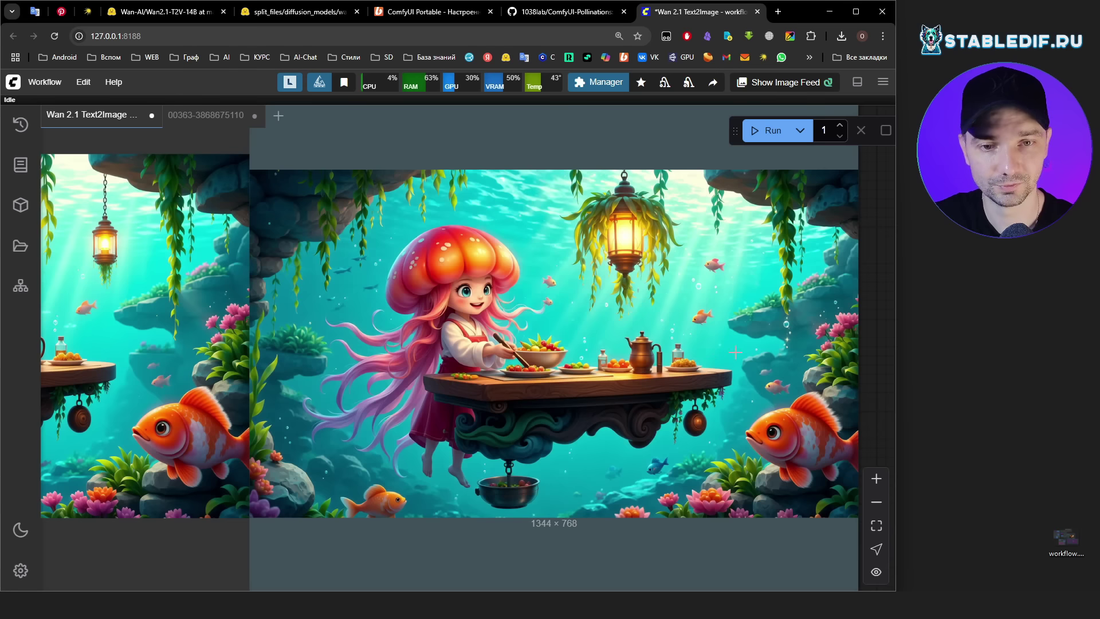
pyautogui.scroll(-2, 701, 330)
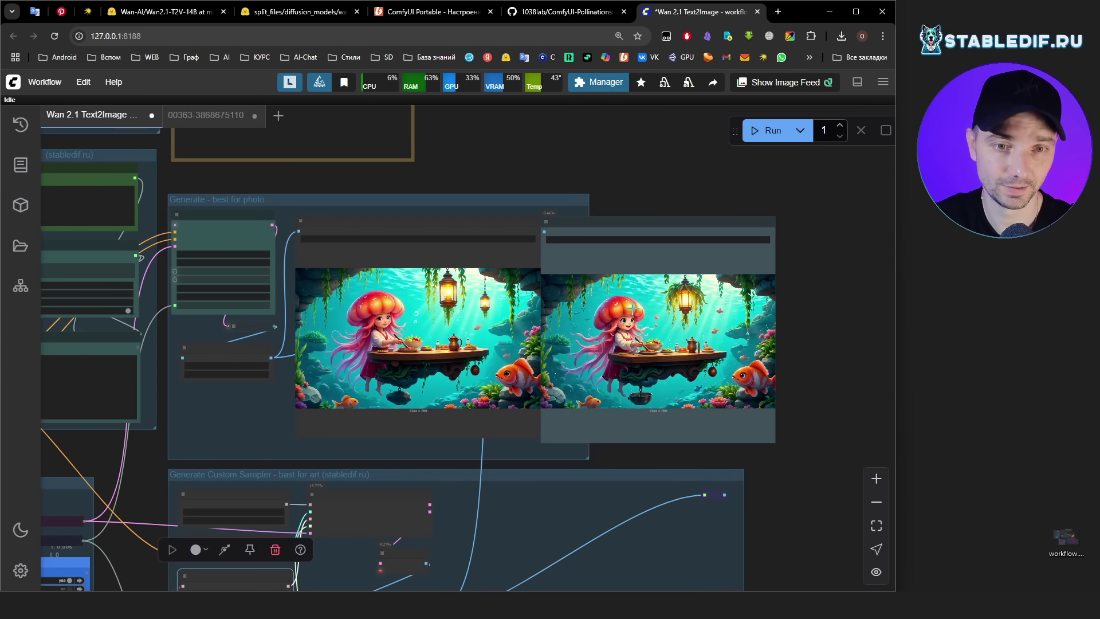
# Move the custom sampler's Save Image node back into the Generate Custom Sampler group, beside the Fast Film Grain node.
pyautogui.moveTo(790, 486); pyautogui.dragTo(737, 380)
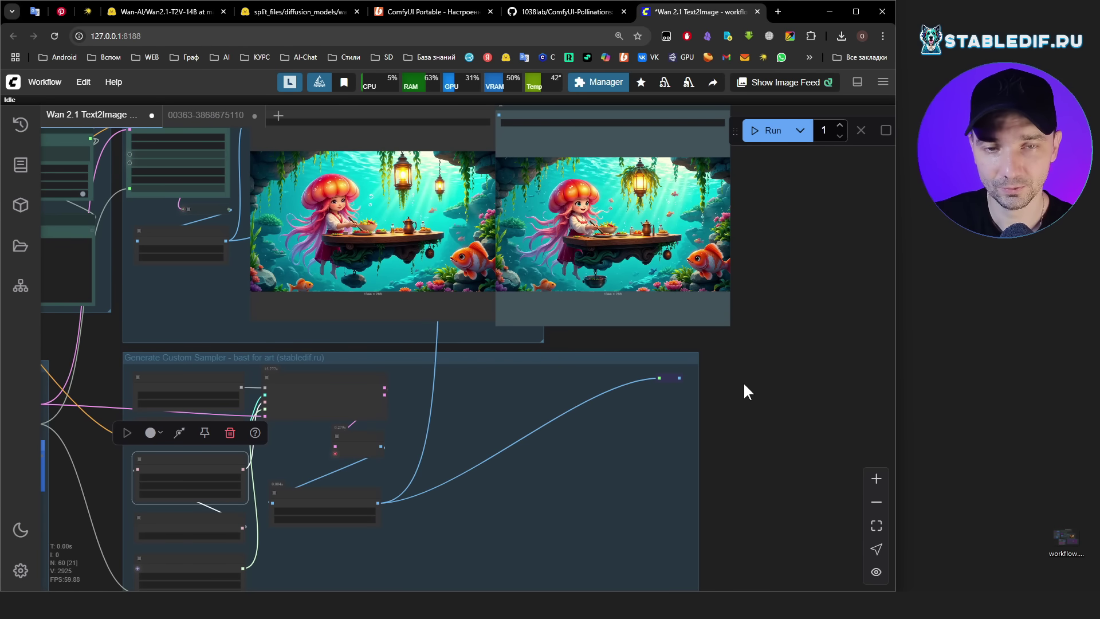
pyautogui.moveTo(771, 424); pyautogui.dragTo(793, 484)
pyautogui.scroll(2, 573, 186)
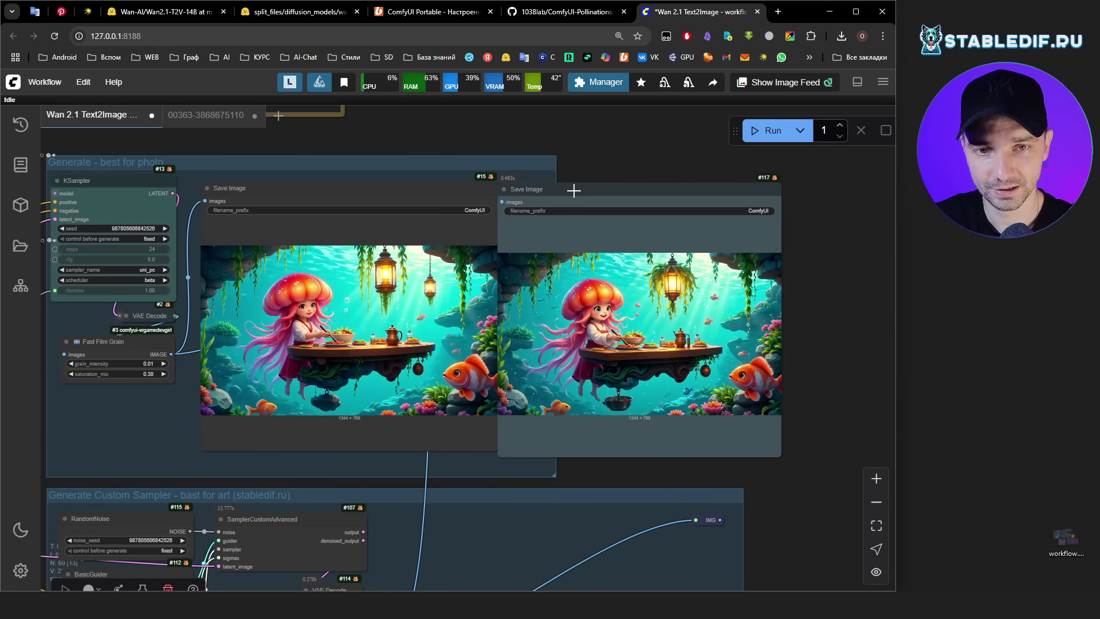
pyautogui.moveTo(572, 186); pyautogui.dragTo(493, 513)
pyautogui.moveTo(581, 570); pyautogui.dragTo(619, 347)
pyautogui.moveTo(636, 306); pyautogui.dragTo(614, 321)
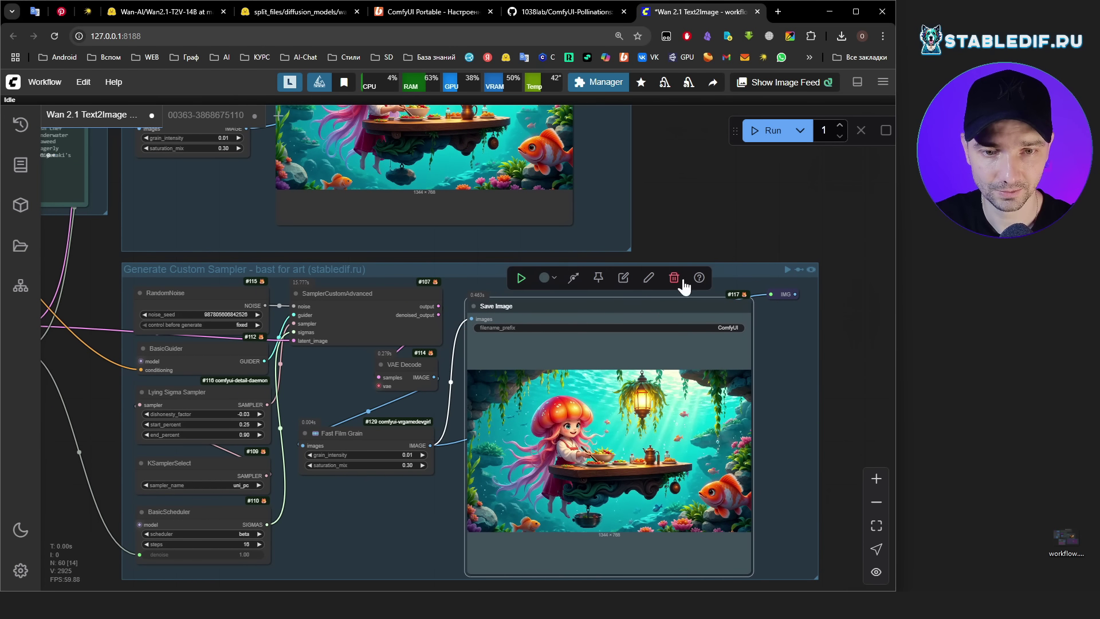
pyautogui.moveTo(768, 199); pyautogui.dragTo(787, 207)
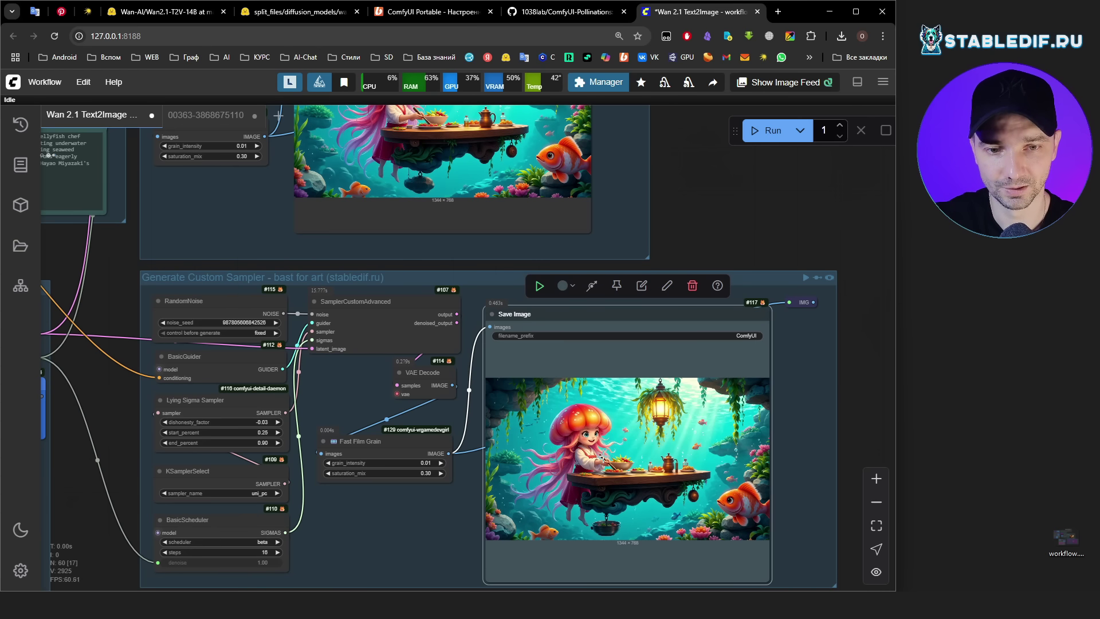
# Review the Generate - best for photo group and the Generate Custom Sampler group together with their output pictures.
pyautogui.moveTo(740, 223); pyautogui.dragTo(713, 335)
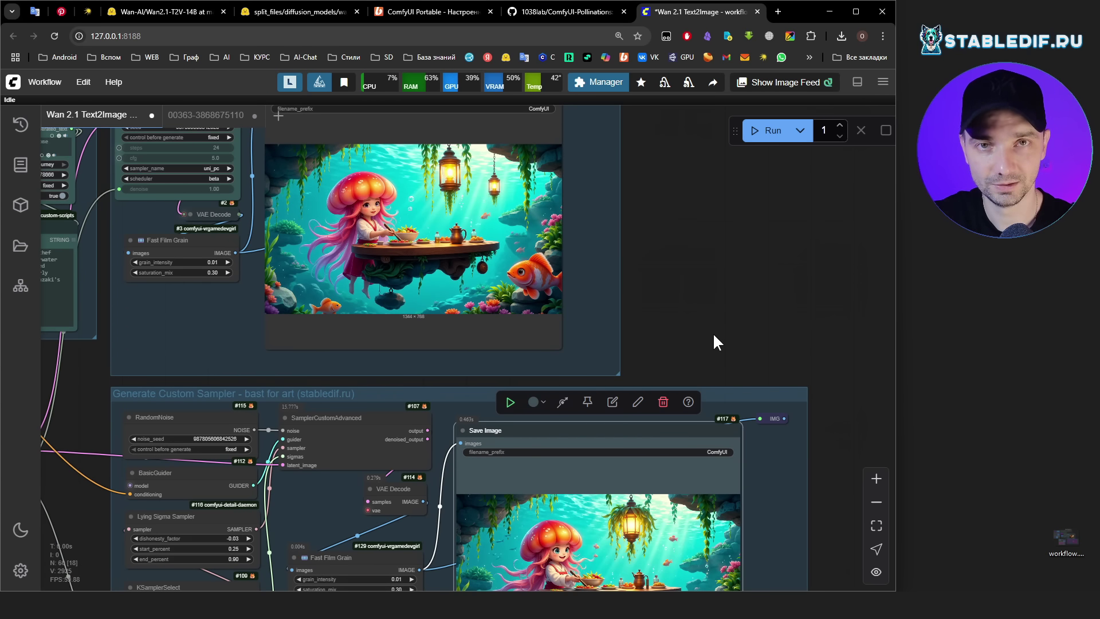
pyautogui.scroll(-1, 715, 335)
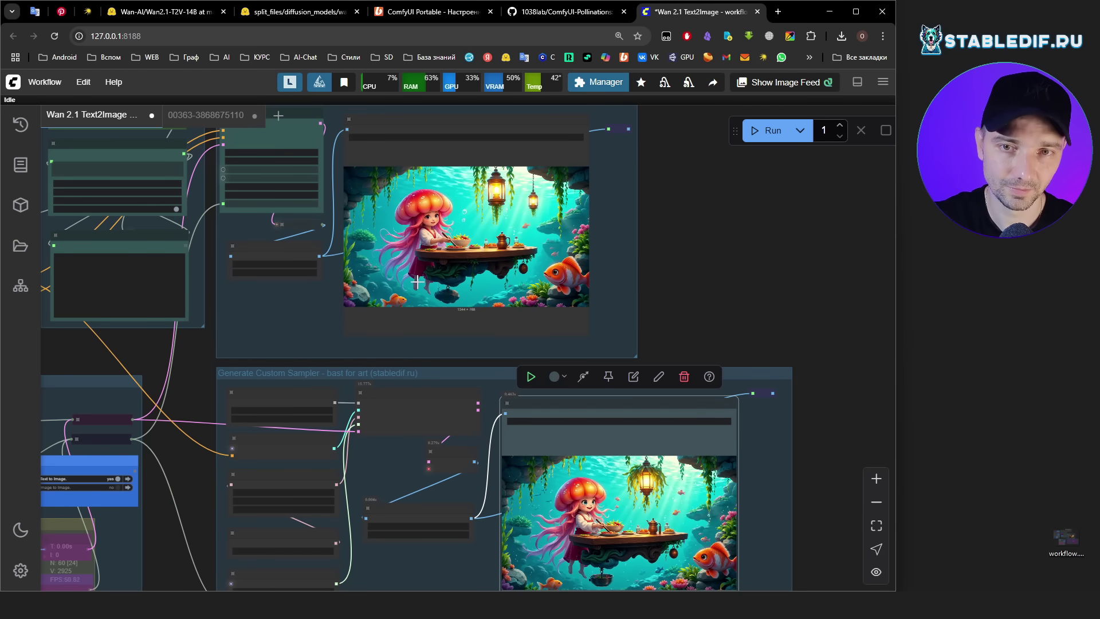
pyautogui.moveTo(663, 297); pyautogui.dragTo(686, 325)
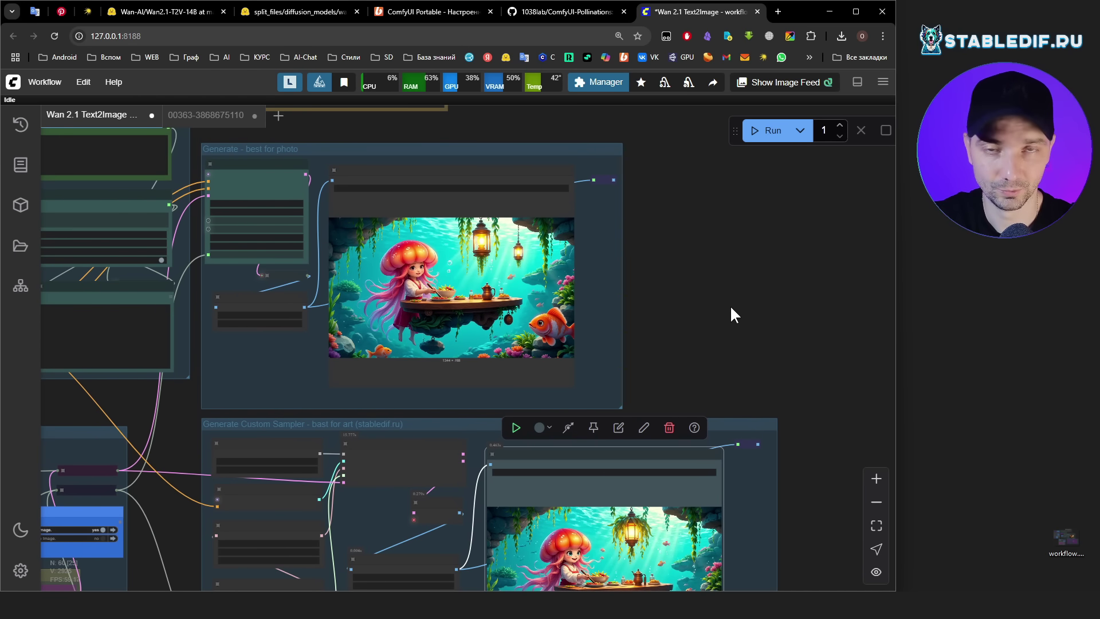
pyautogui.scroll(5, 731, 309)
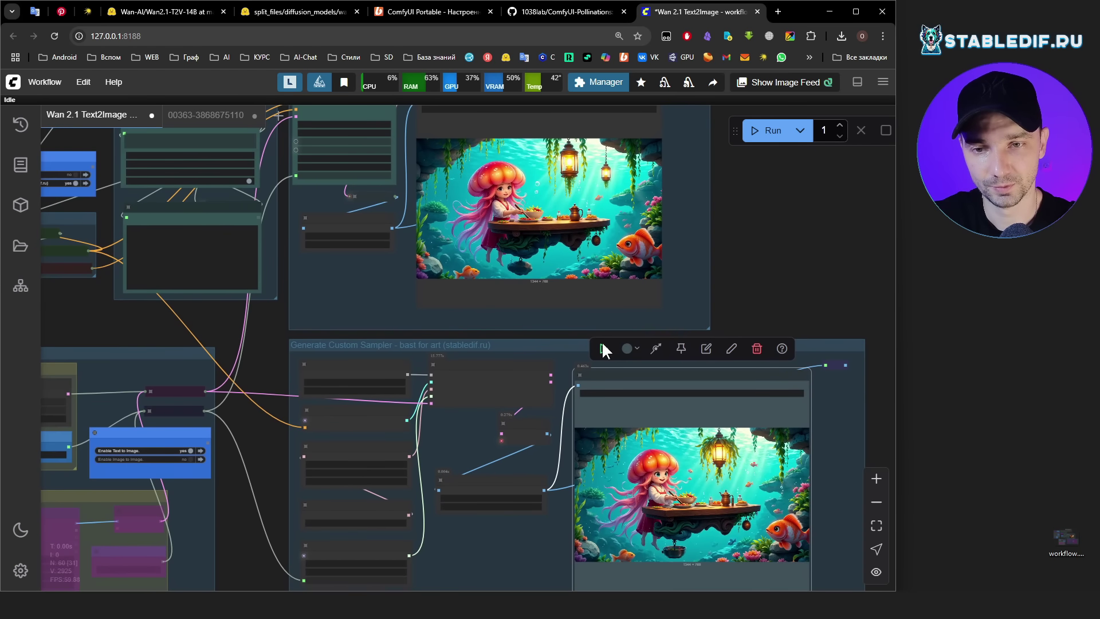
pyautogui.scroll(-4, 456, 348)
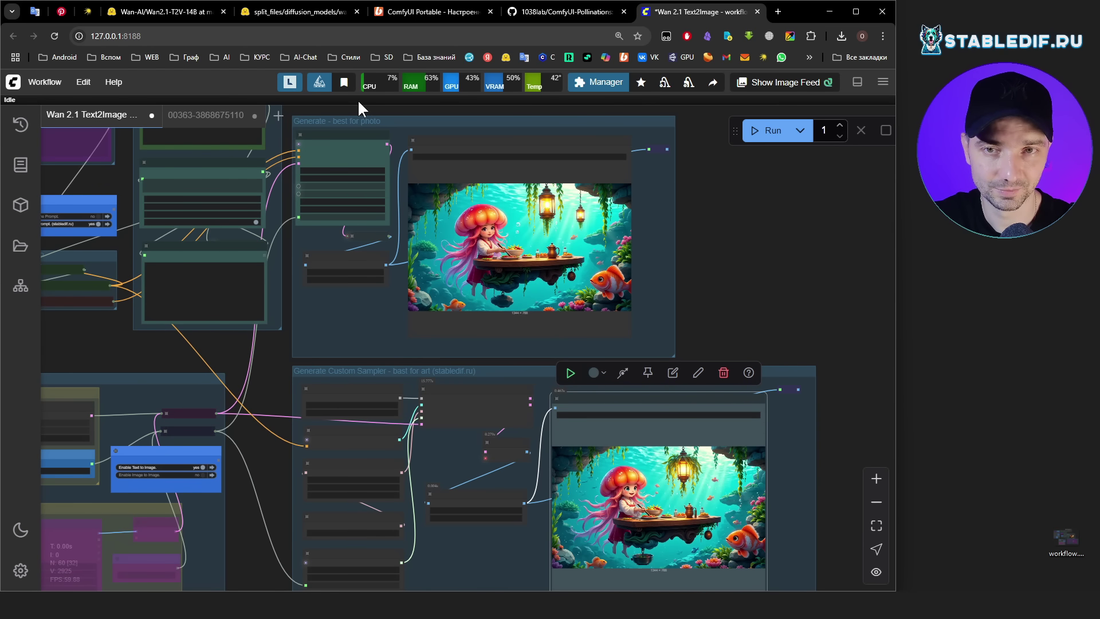
pyautogui.moveTo(777, 298); pyautogui.dragTo(744, 308)
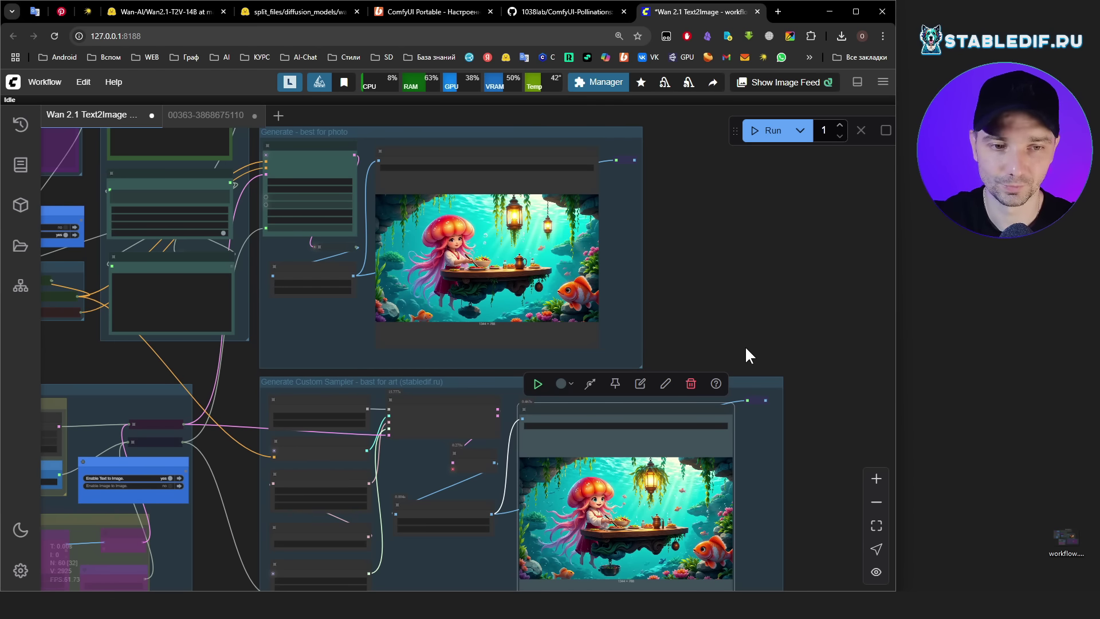
pyautogui.scroll(-2, 796, 285)
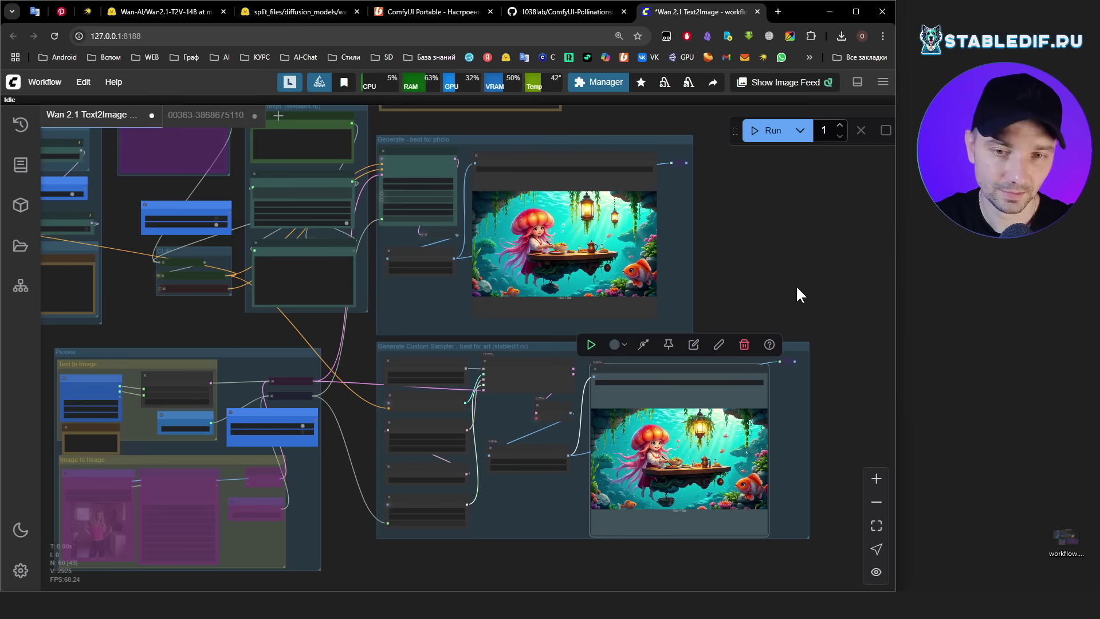
# Examine the Power Lora Loader, CFG and STEPS nodes with the FusionX note, and the KSampler settings in the photo group.
pyautogui.scroll(-5, 797, 268)
pyautogui.scroll(10, 401, 349)
pyautogui.scroll(8, 416, 369)
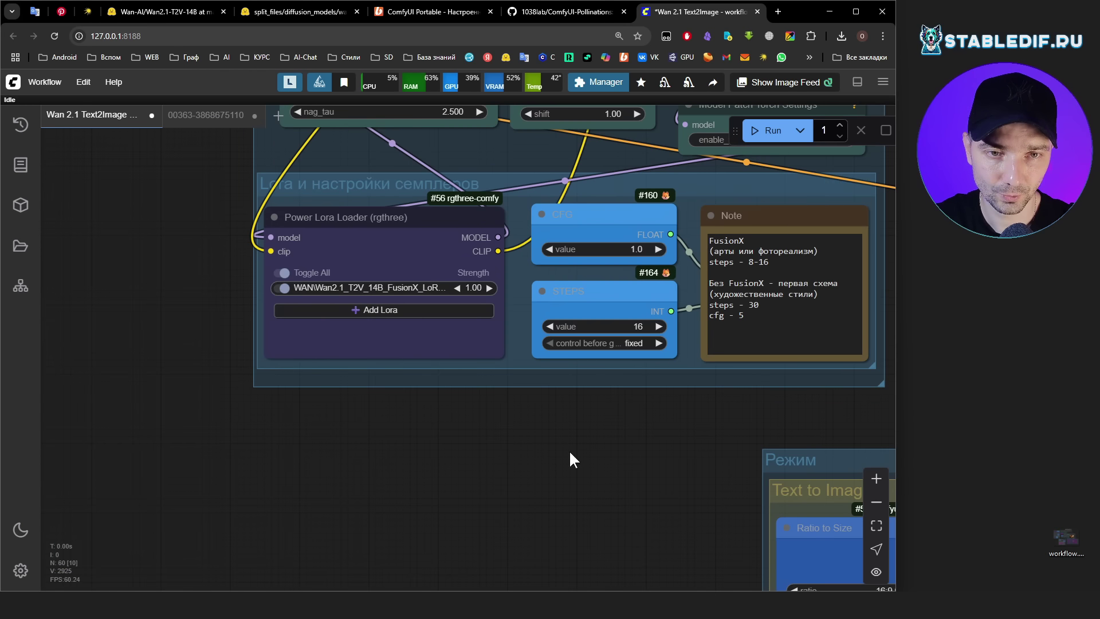
pyautogui.moveTo(537, 456); pyautogui.dragTo(455, 480)
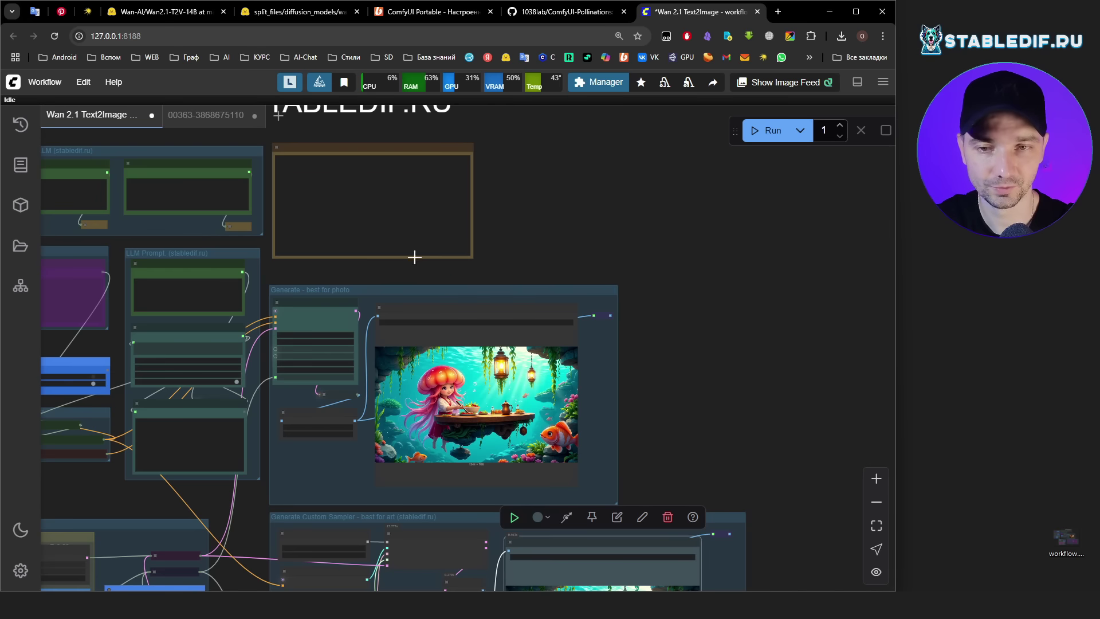
pyautogui.scroll(5, 680, 424)
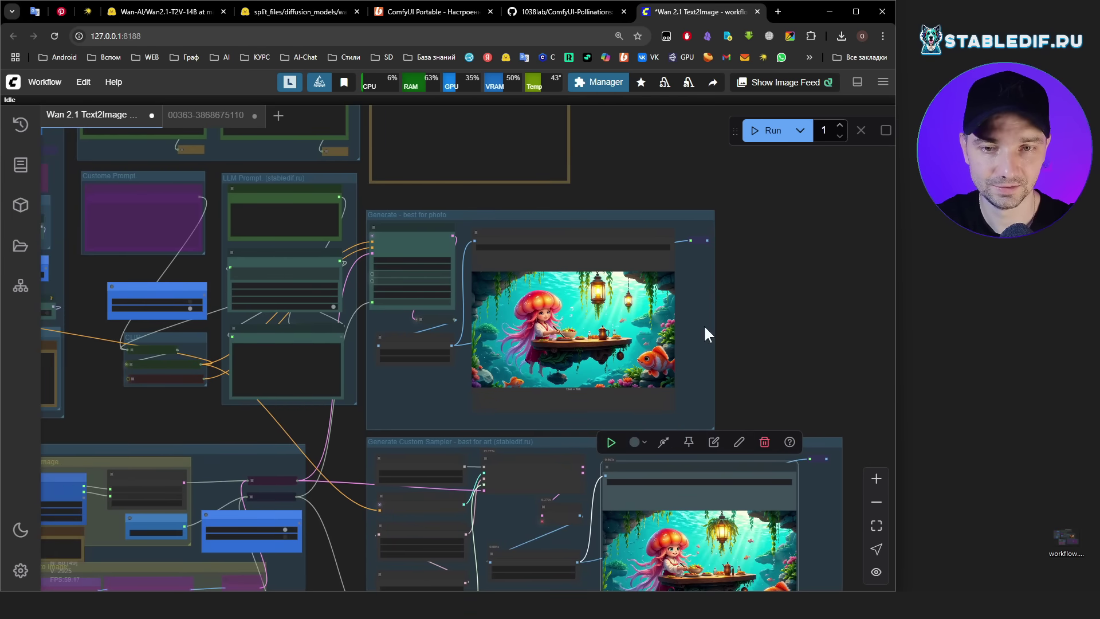
pyautogui.scroll(1, 298, 257)
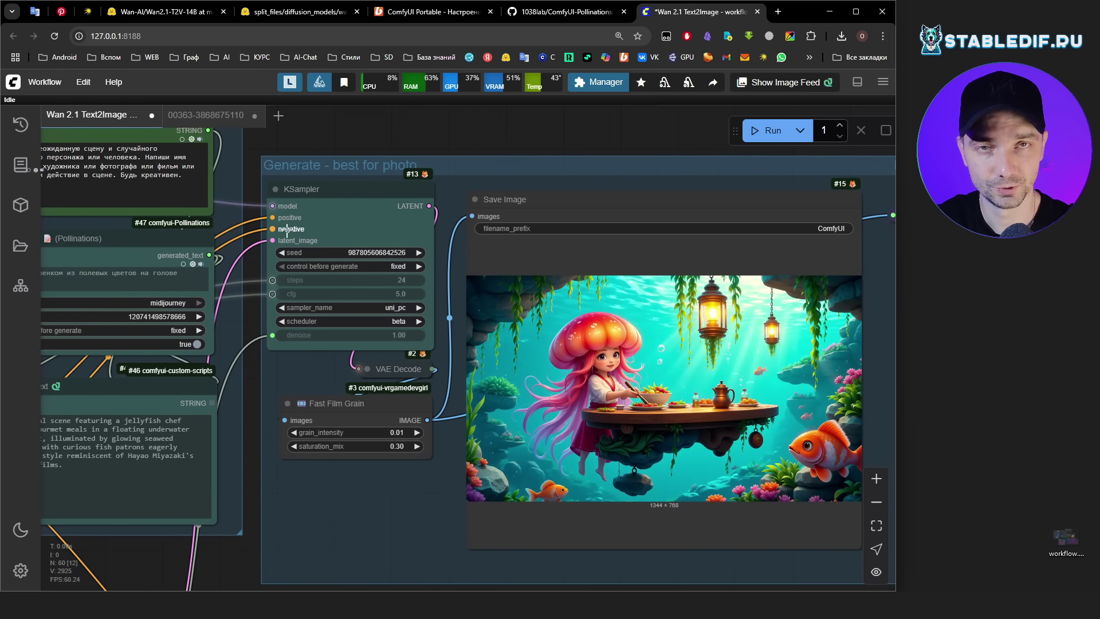
pyautogui.scroll(-4, 488, 138)
pyautogui.scroll(-5, 486, 133)
pyautogui.scroll(5, 504, 393)
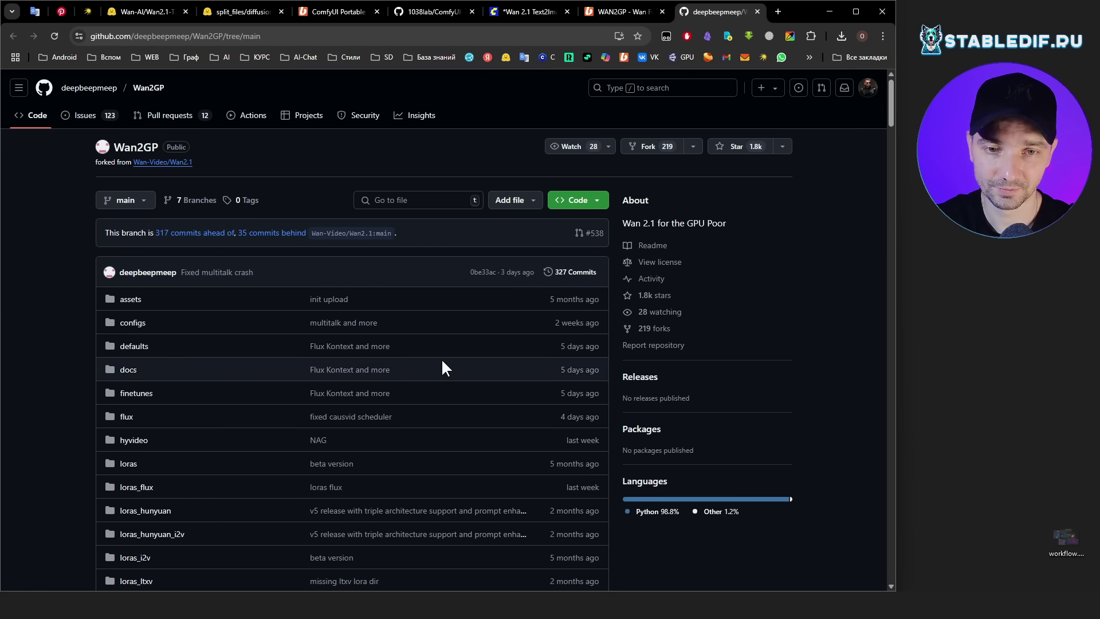
# Open the Installation Guide from the Wan2GP repository's README and read its environment, PyTorch, dependencies and Sage Attention instructions.
pyautogui.scroll(-2, 544, 349)
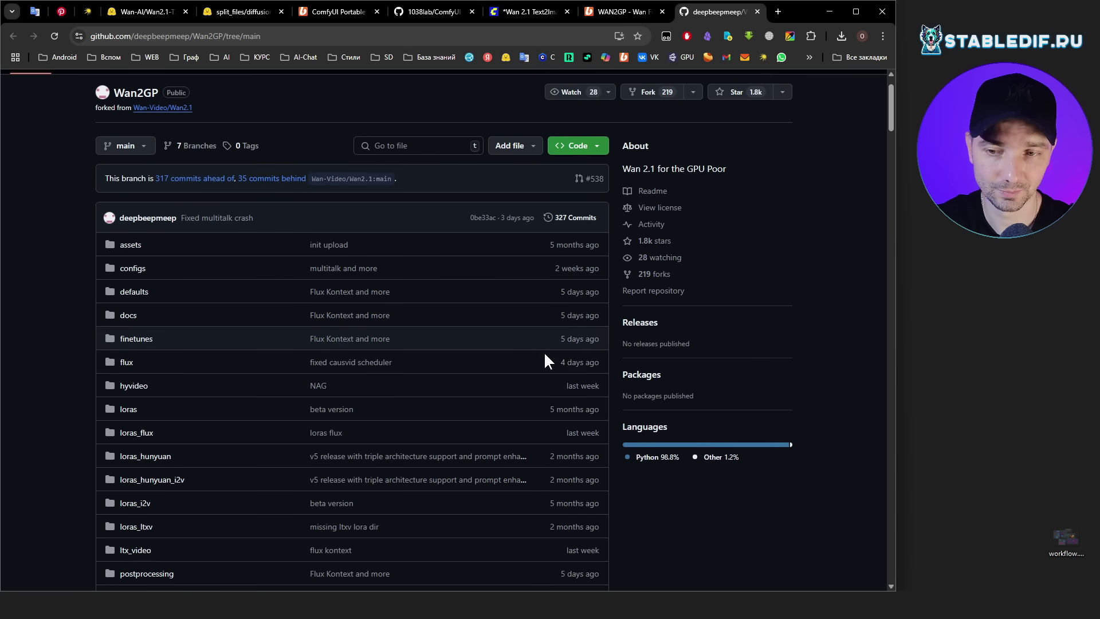
pyautogui.scroll(-3, 545, 400)
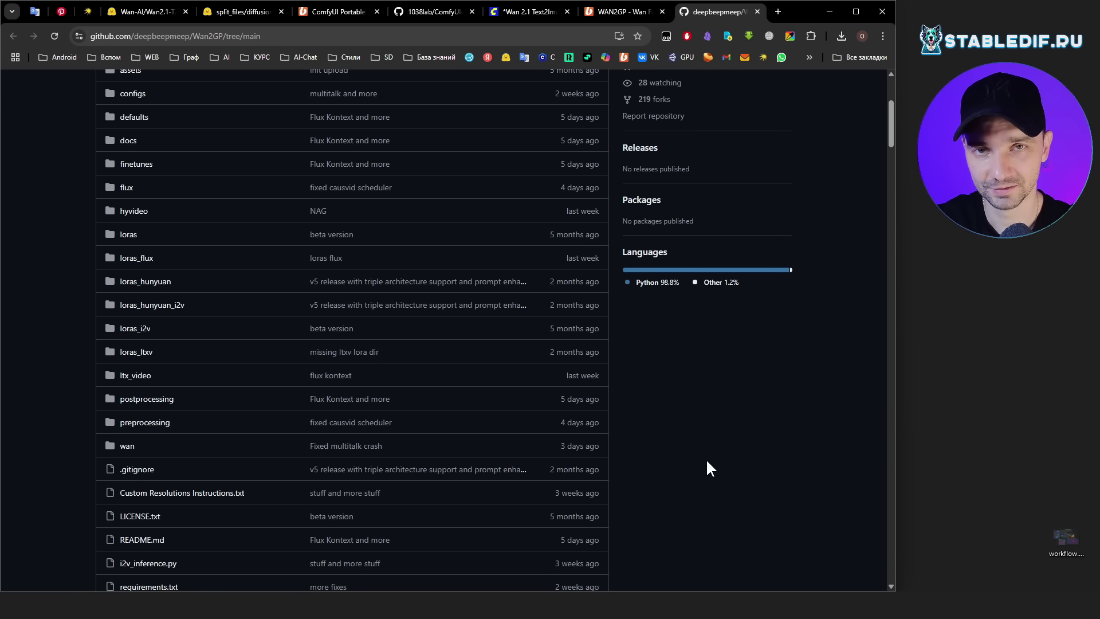
pyautogui.scroll(-15, 676, 412)
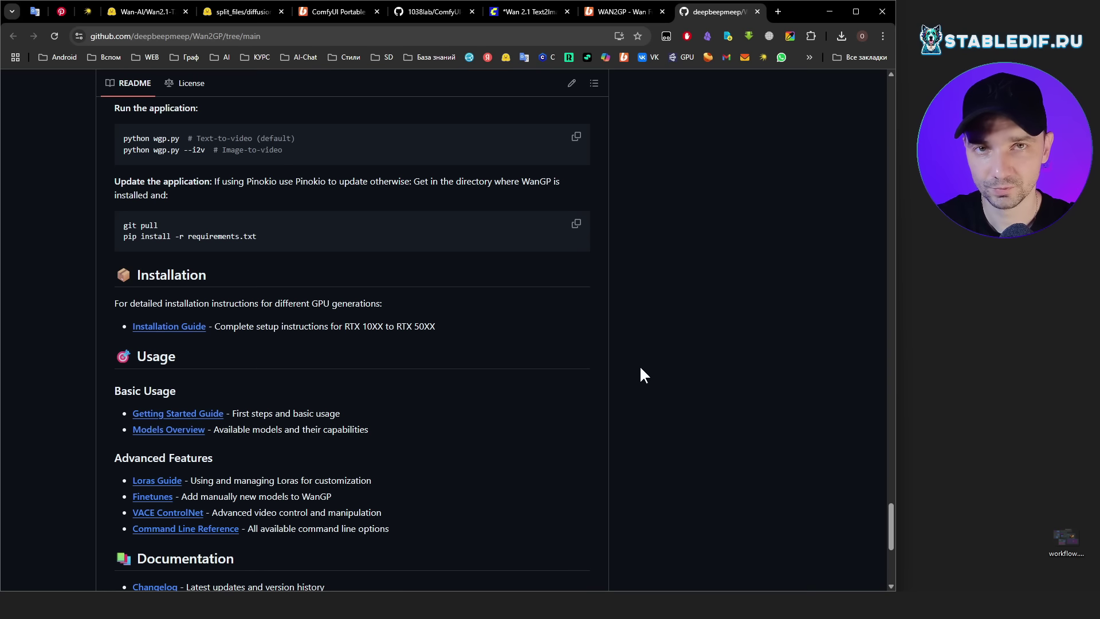
pyautogui.click(172, 326)
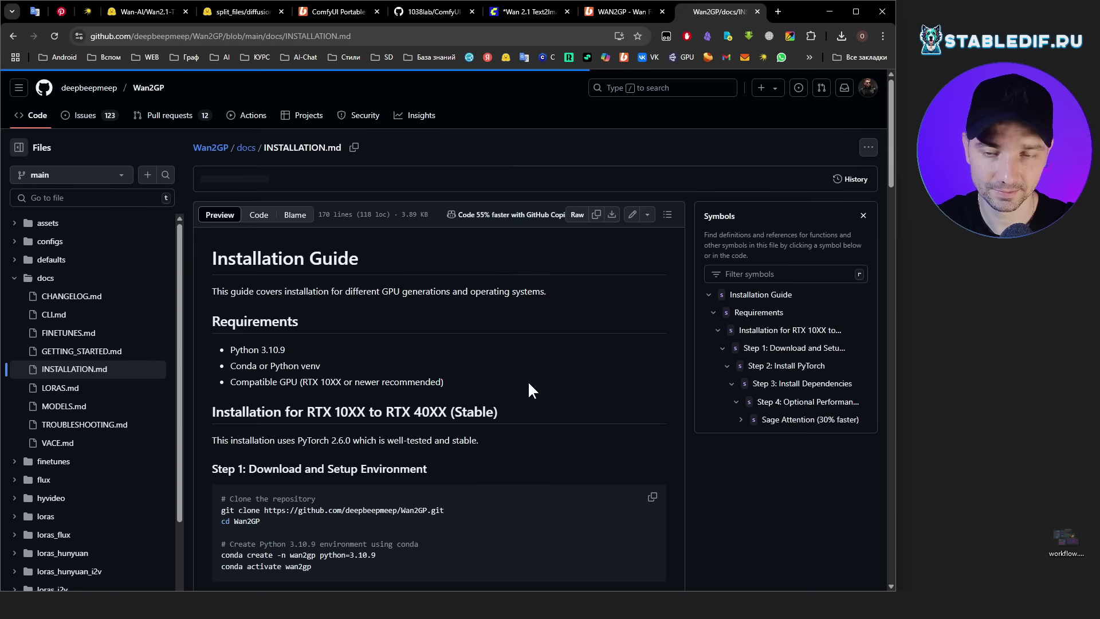
pyautogui.scroll(-4, 558, 315)
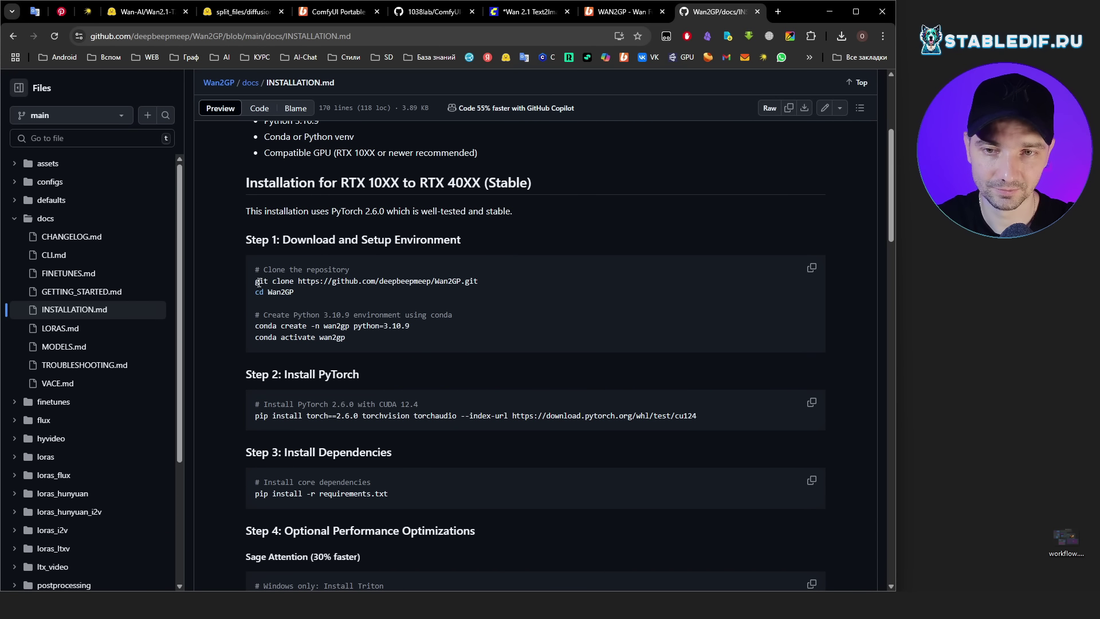
pyautogui.scroll(-4, 265, 286)
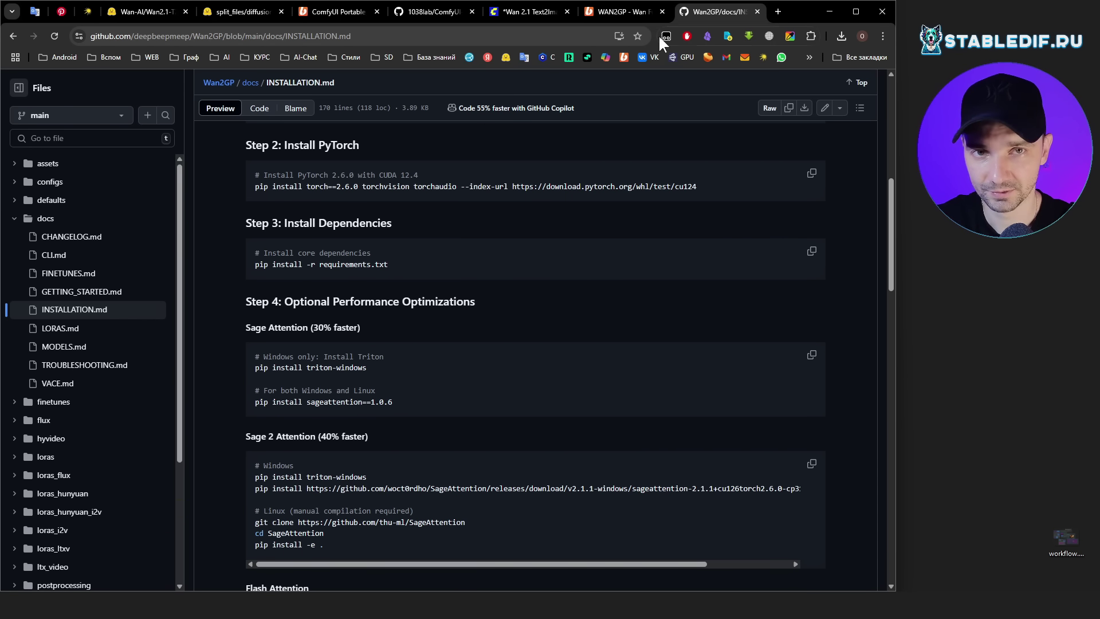
# Review the WAN2GP post on Boosty, covering its advantages, chapter menu, the C++ and CL installation entry, and the setup instructions.
pyautogui.click(630, 12)
pyautogui.scroll(10, 654, 430)
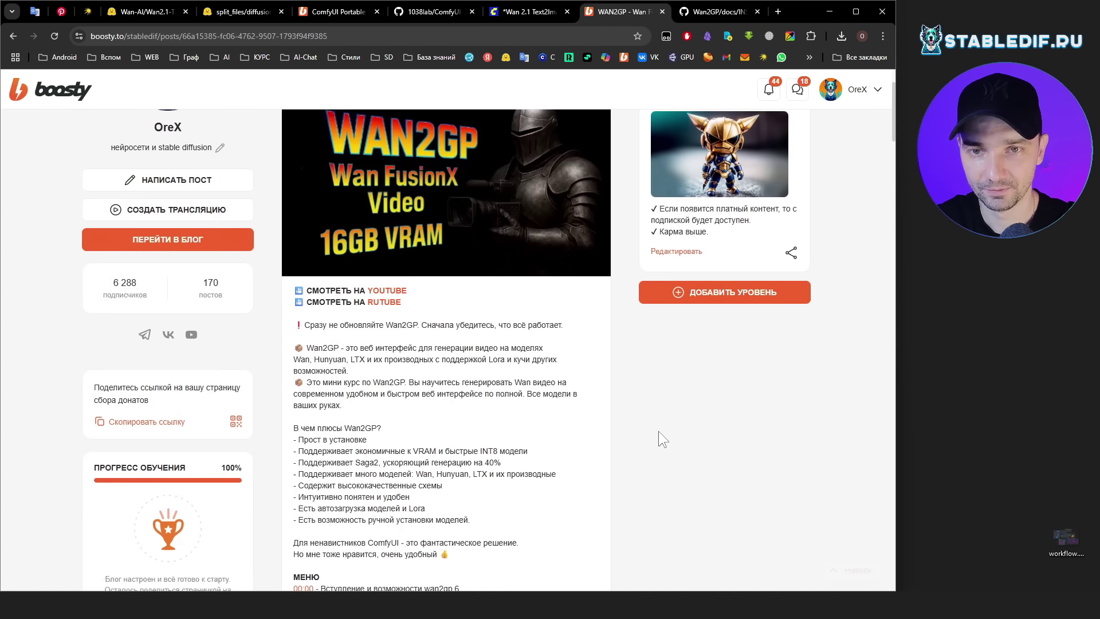
pyautogui.scroll(2, 658, 431)
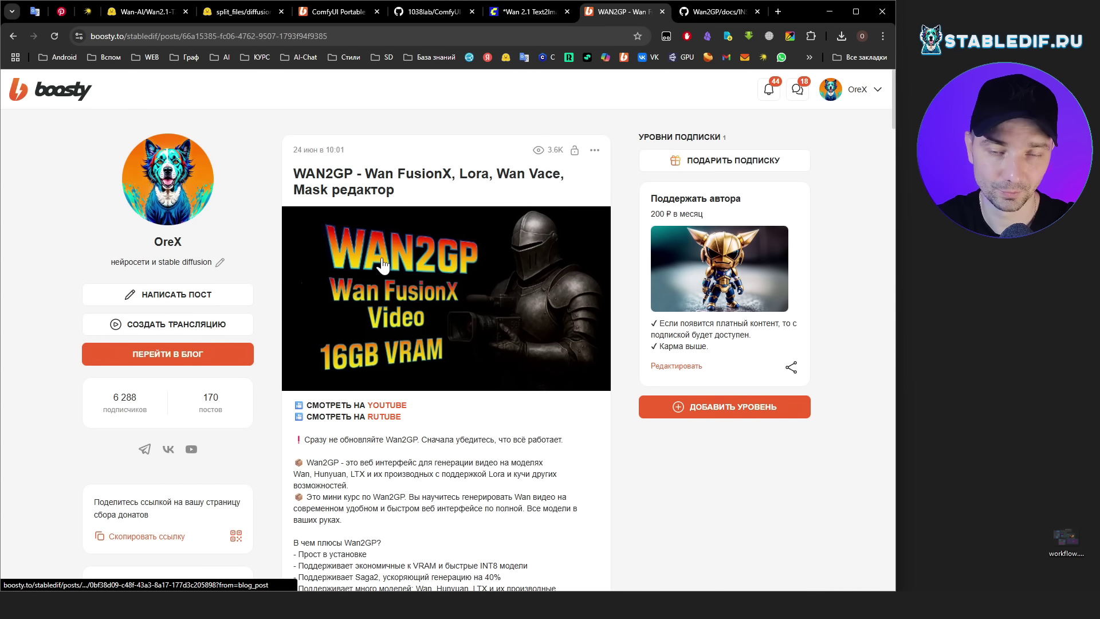
pyautogui.scroll(-2, 472, 254)
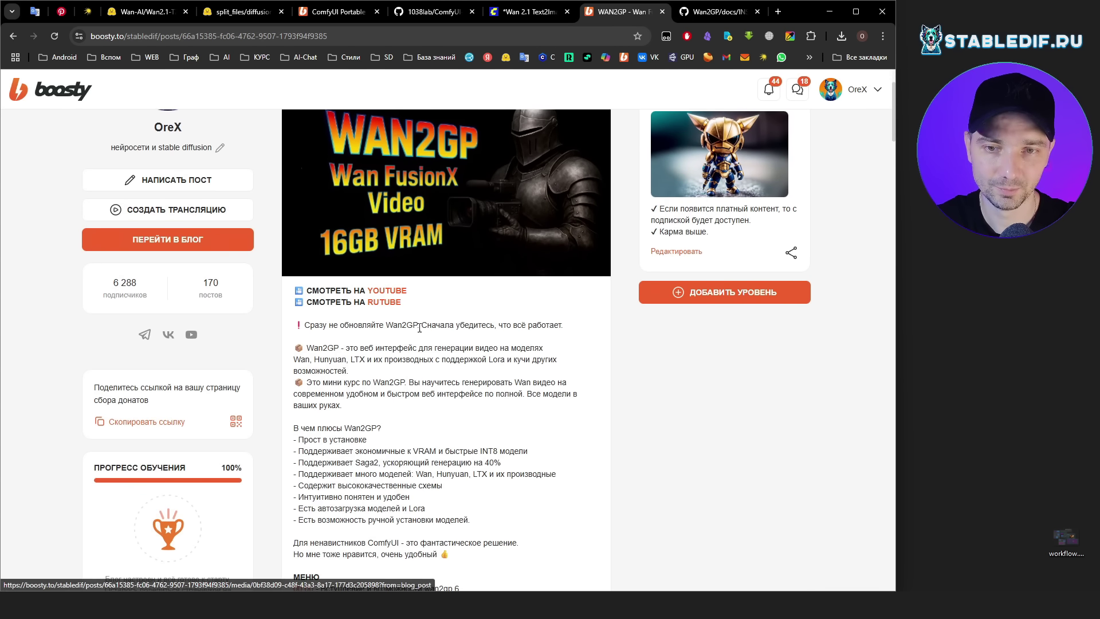
pyautogui.scroll(-1, 419, 327)
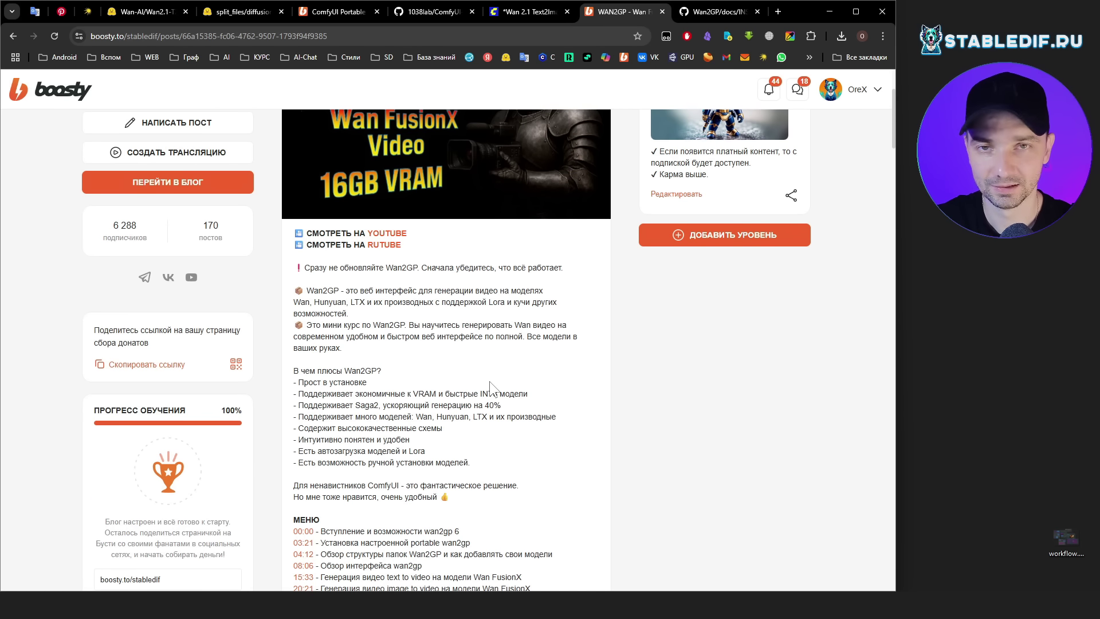
pyautogui.scroll(-6, 518, 393)
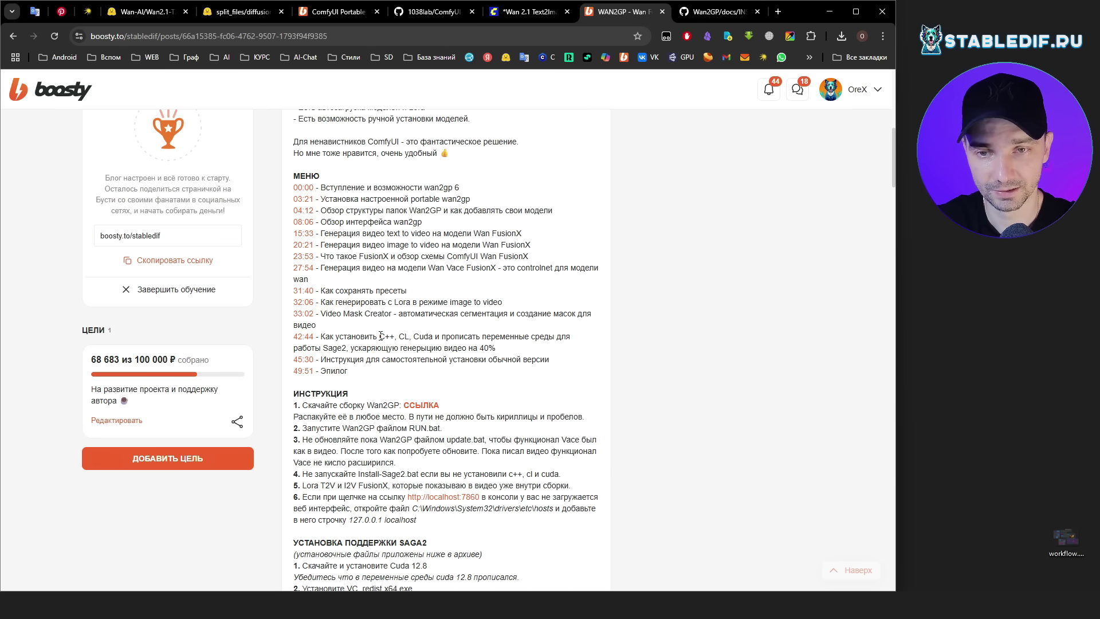
pyautogui.moveTo(380, 337); pyautogui.dragTo(410, 336)
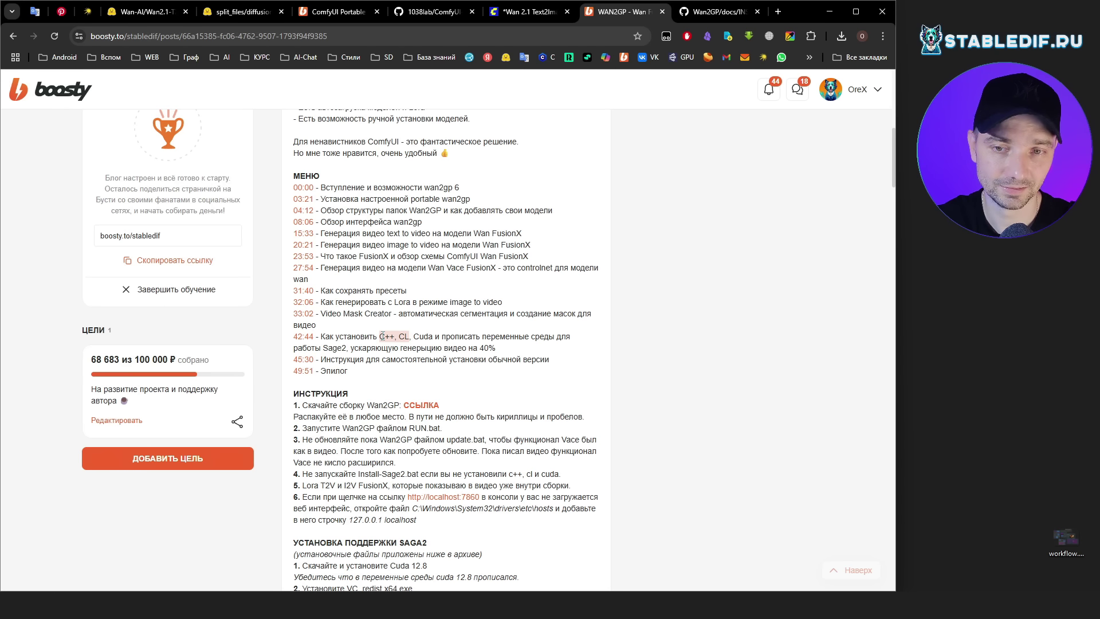
pyautogui.scroll(-5, 298, 267)
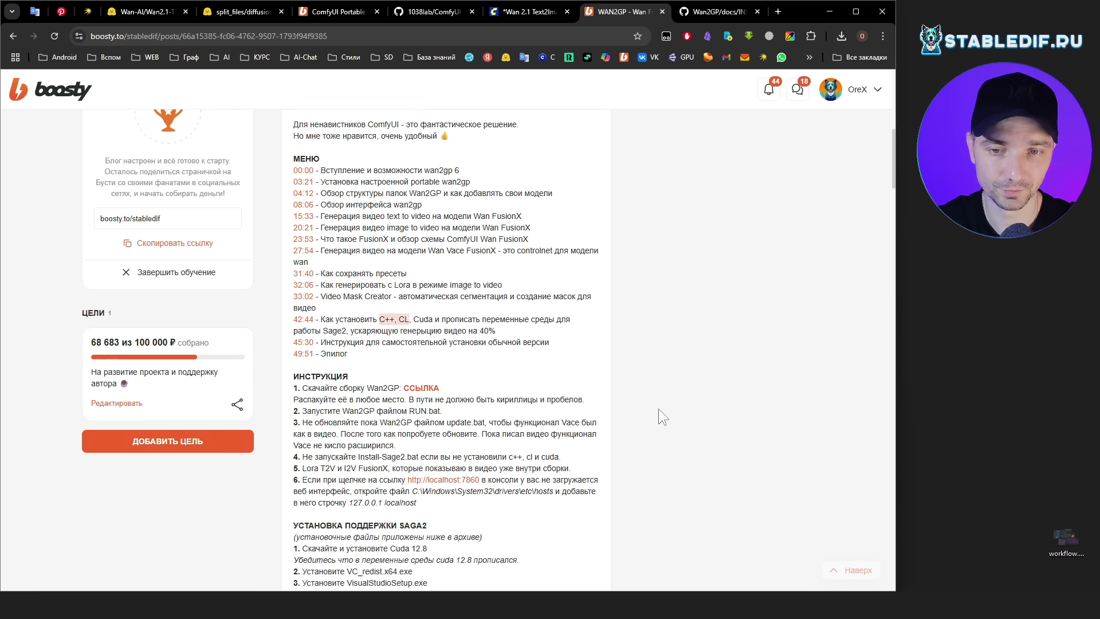
pyautogui.scroll(4, 310, 288)
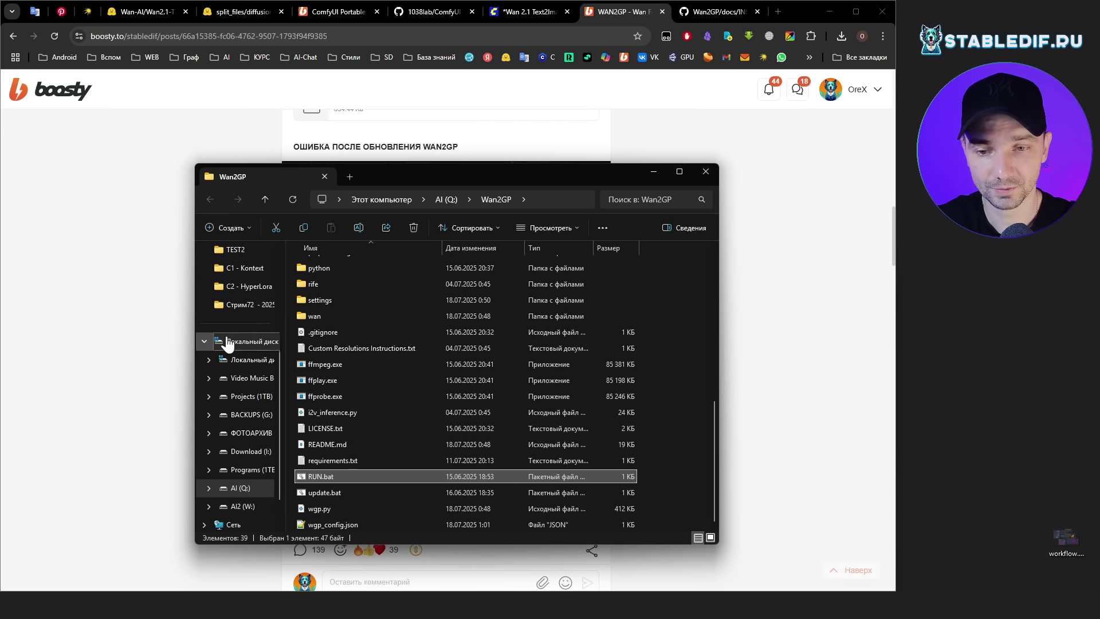
# Point out update.bat and requirements.txt in the Wan2GP folder, and highlight the command python\python -m pip install -r requirements.txt in the post.
pyautogui.click(314, 492)
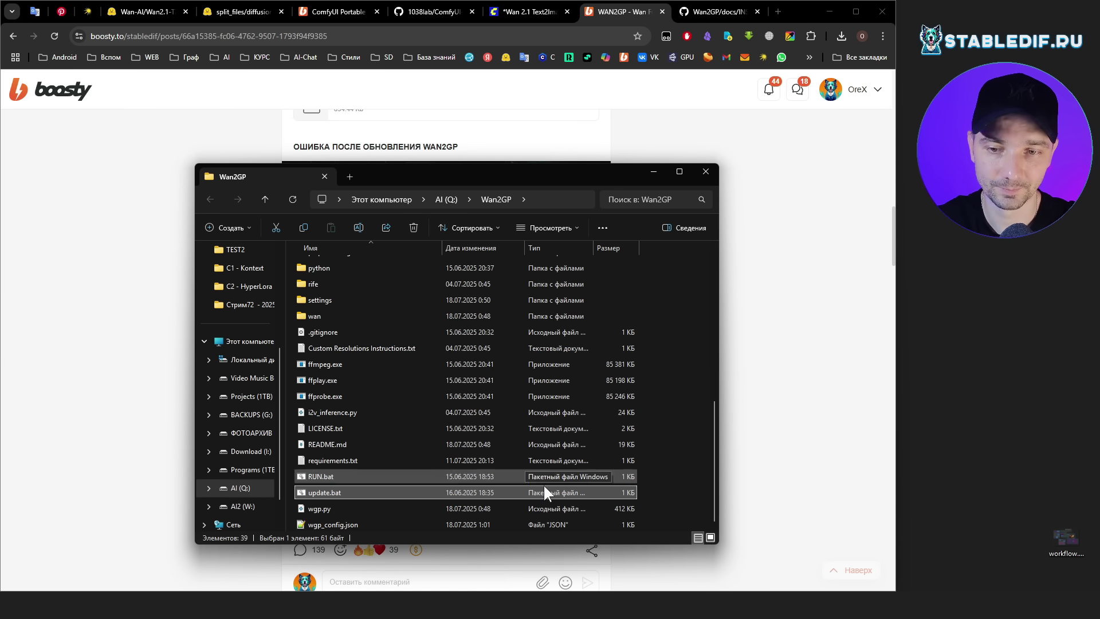
pyautogui.click(324, 460)
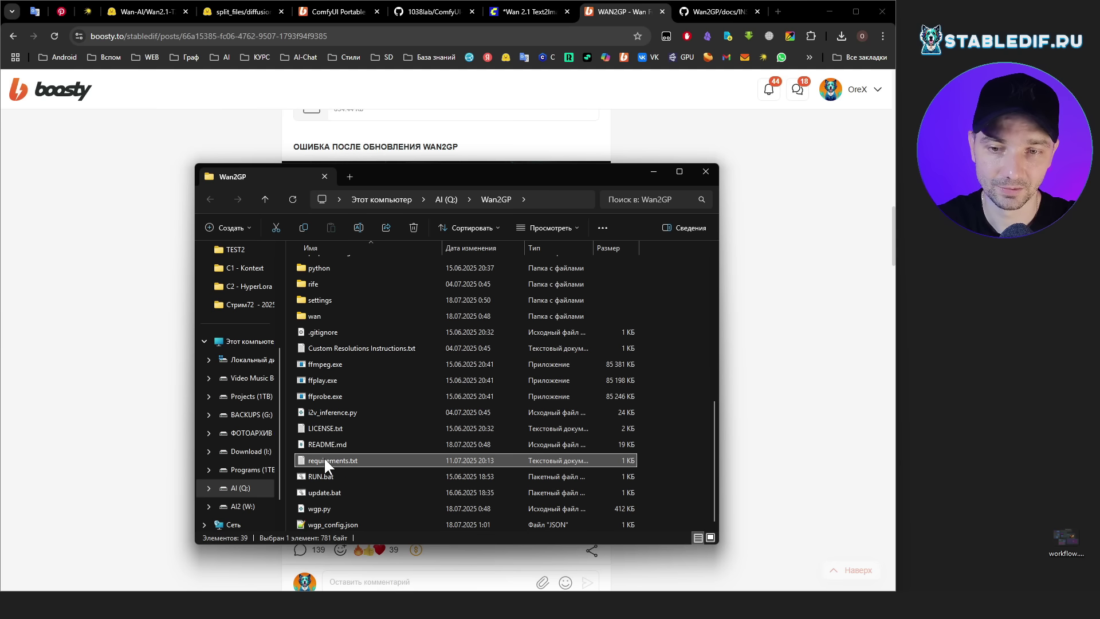
pyautogui.click(651, 174)
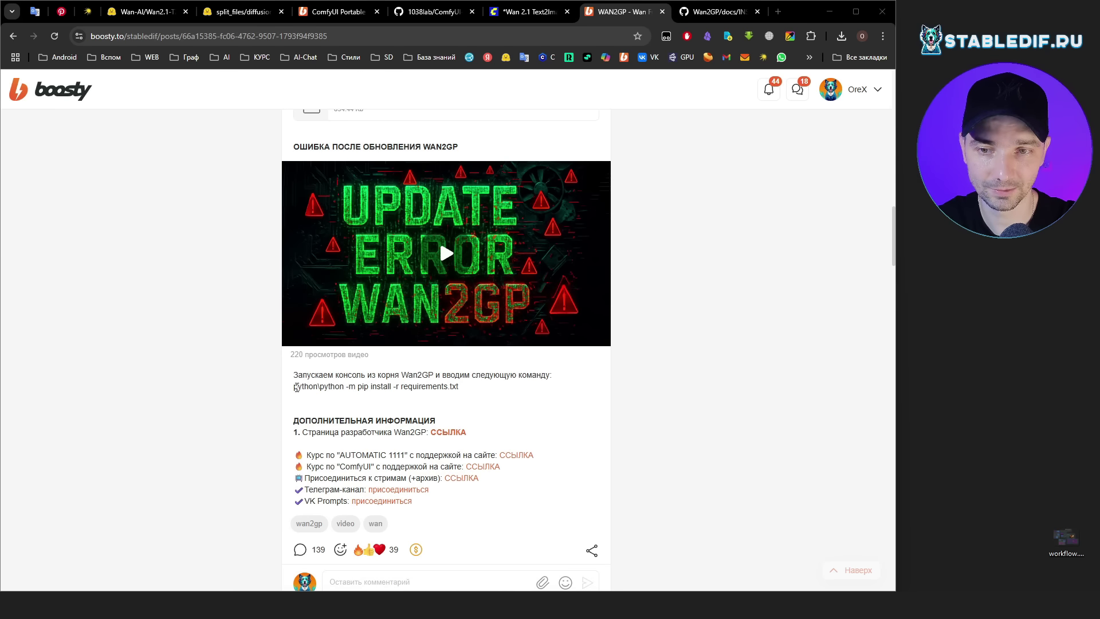
pyautogui.tripleClick(312, 388)
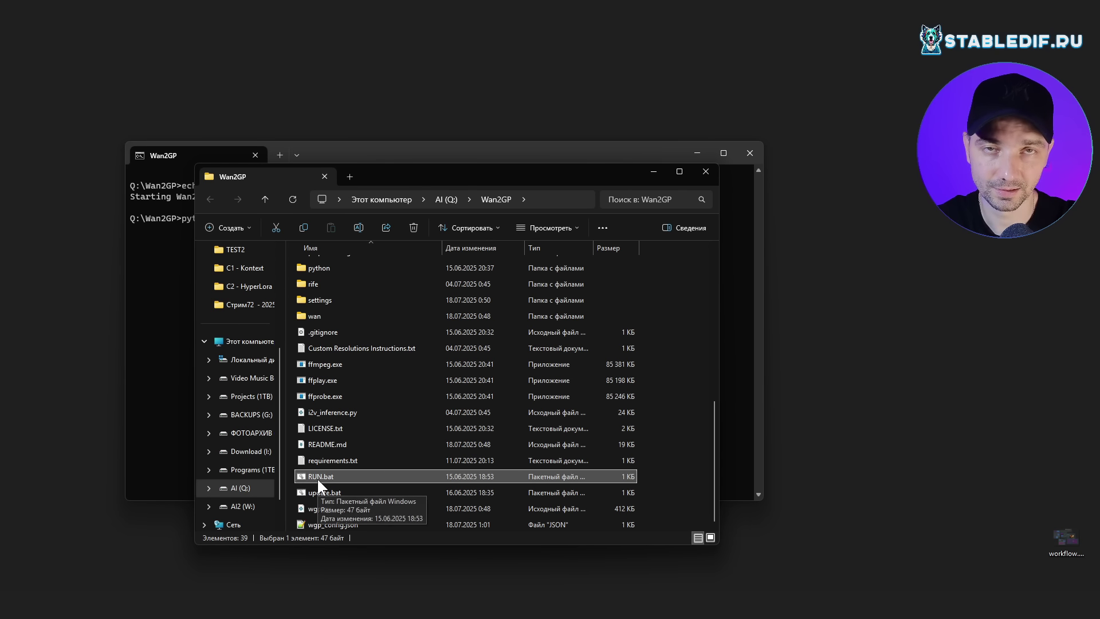
pyautogui.hotkey('alt', 'F4')
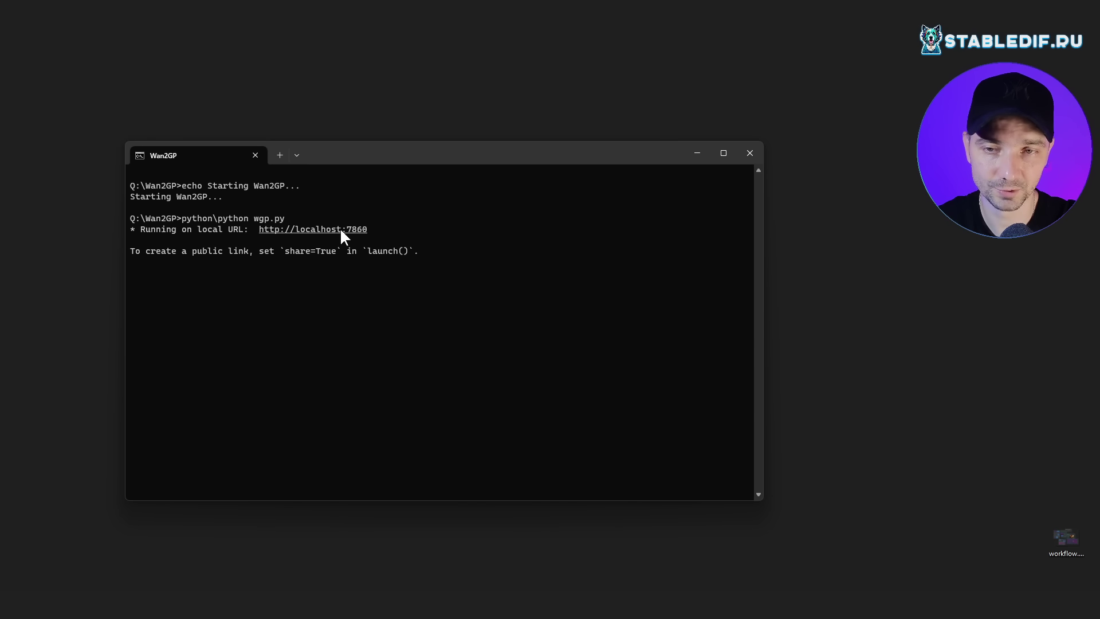
pyautogui.moveTo(371, 228); pyautogui.dragTo(323, 229)
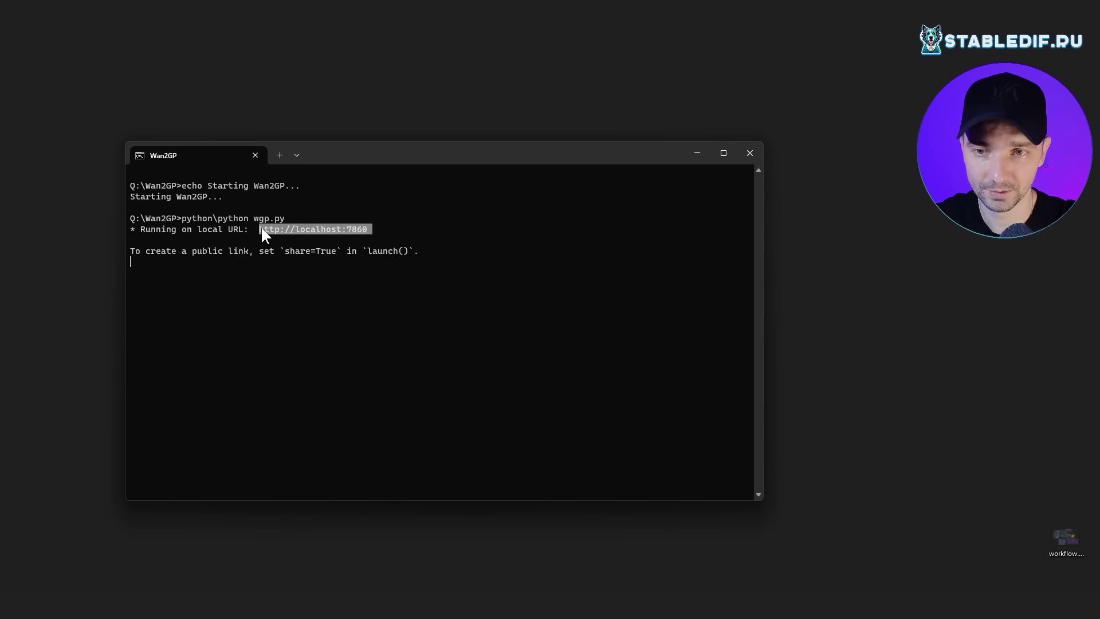
pyautogui.hotkey('ctrl', 'c')
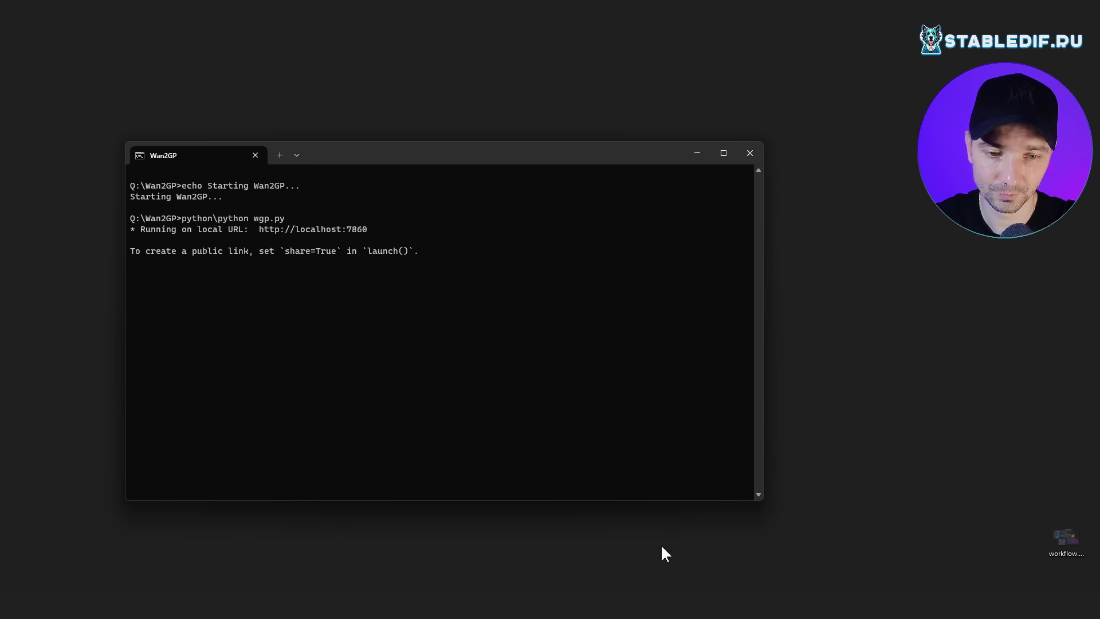
pyautogui.hotkey('alt', 'Tab')
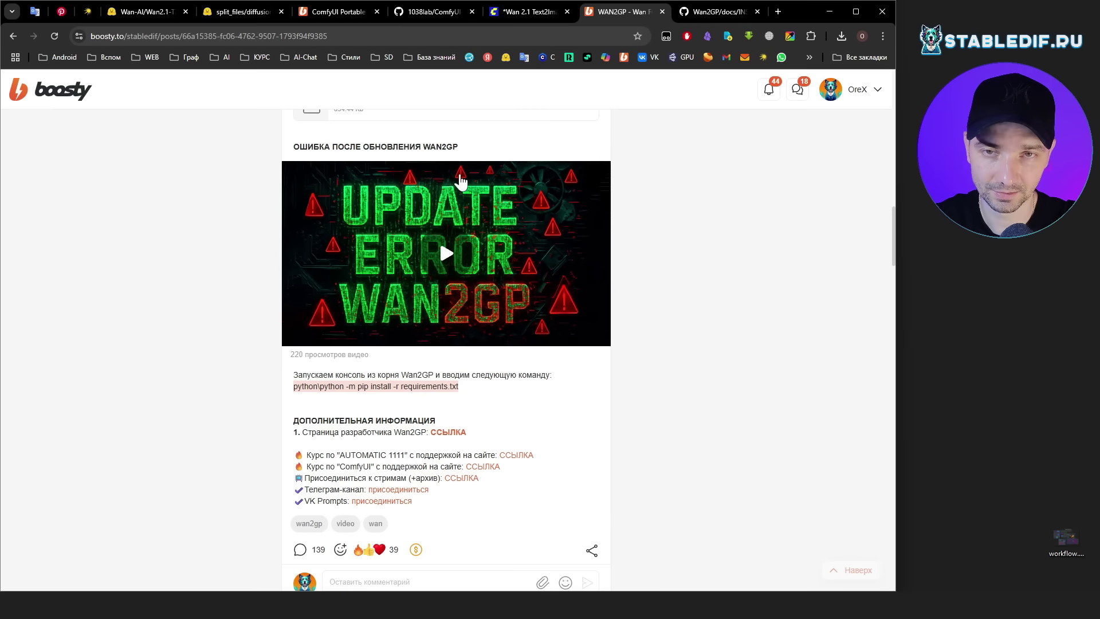
pyautogui.click(777, 12)
pyautogui.hotkey('ctrl', 'v')
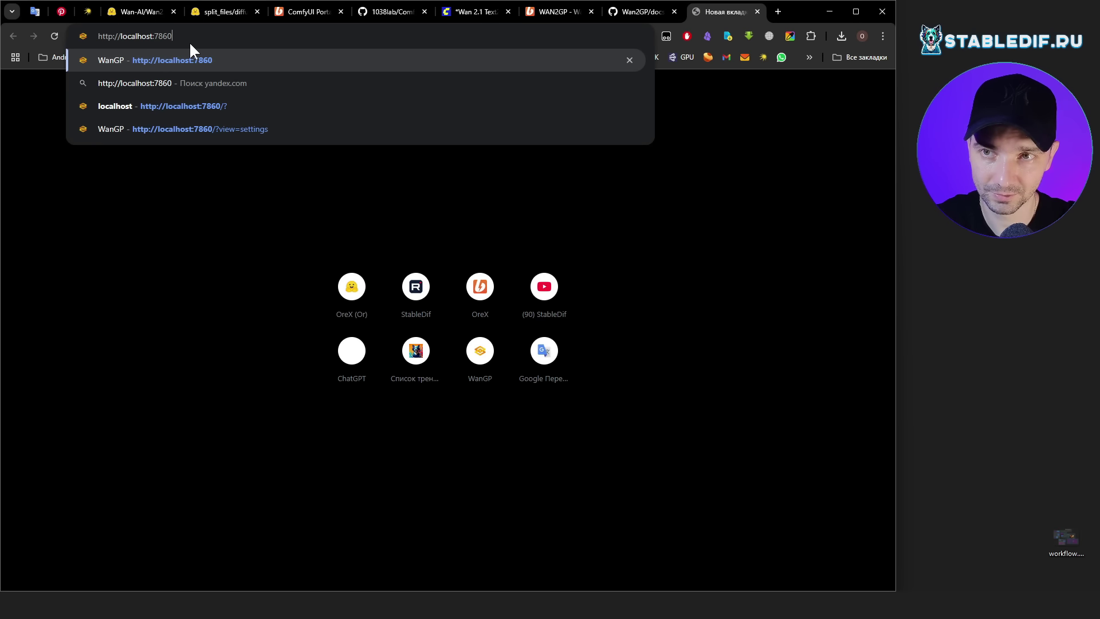
pyautogui.press('Return')
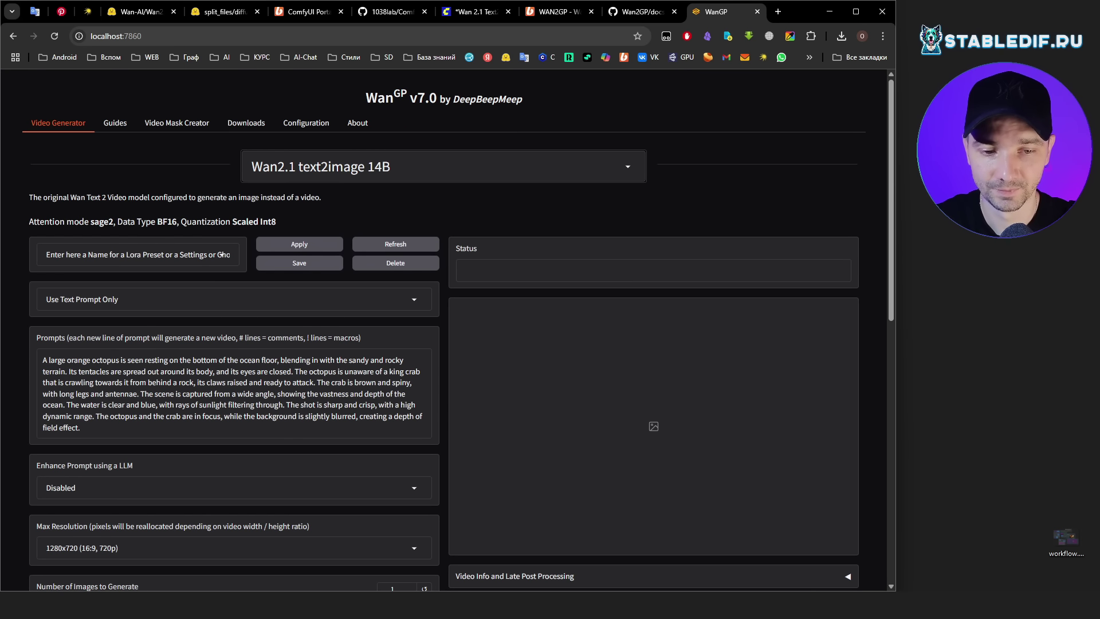
# Open the local URL directly from the Wan2GP console link, and close the duplicate WanGP tab.
pyautogui.click(626, 584)
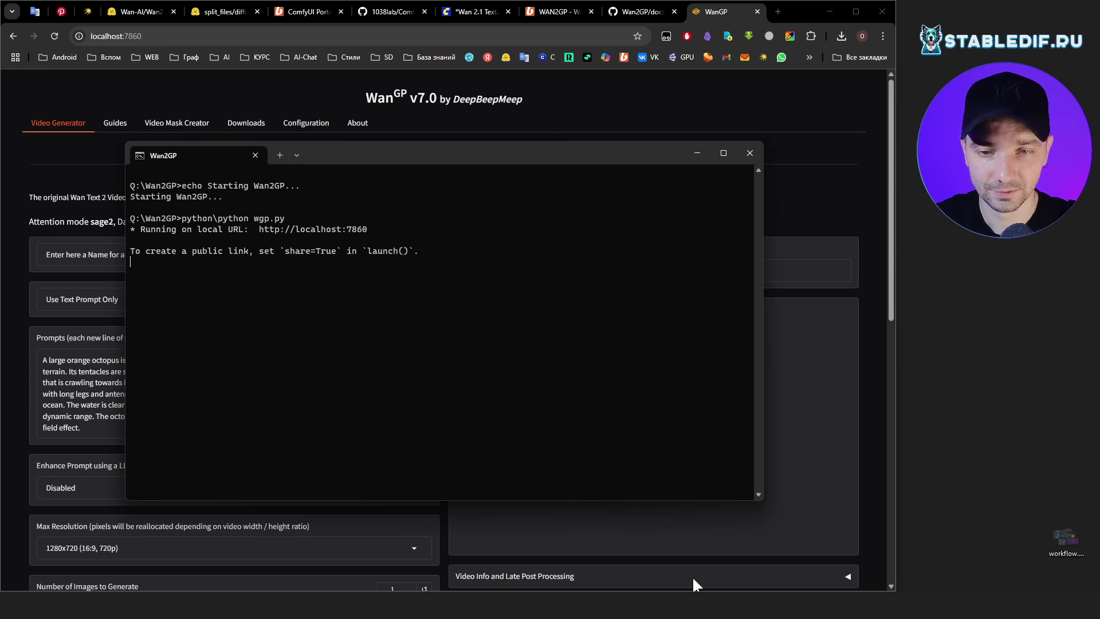
pyautogui.keyDown('ctrl'); pyautogui.click(334, 232); pyautogui.keyUp('ctrl')
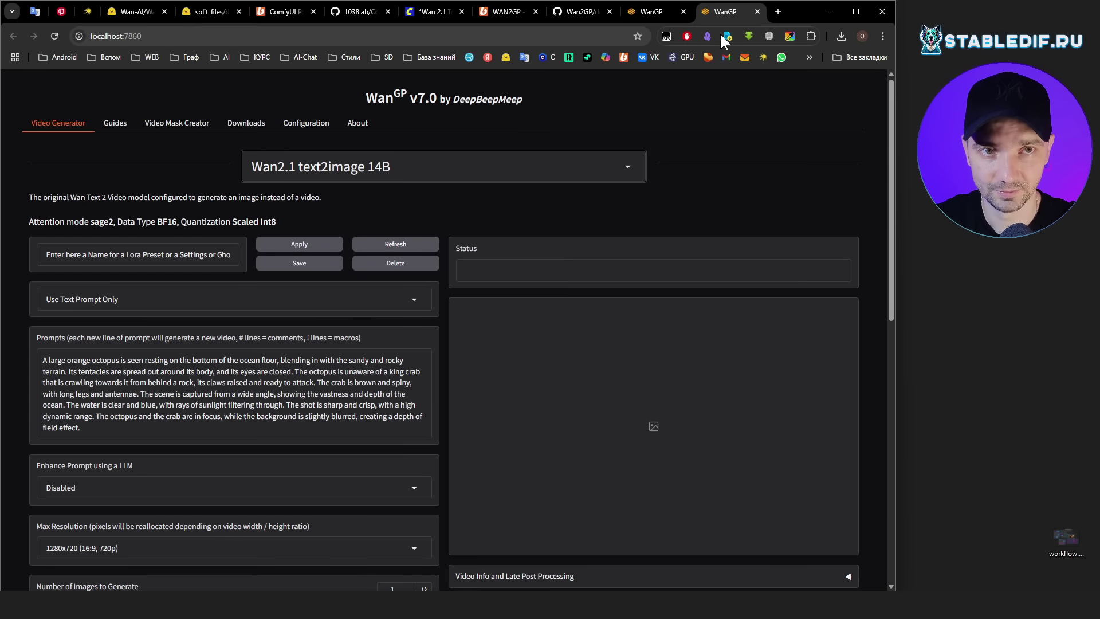
pyautogui.click(757, 11)
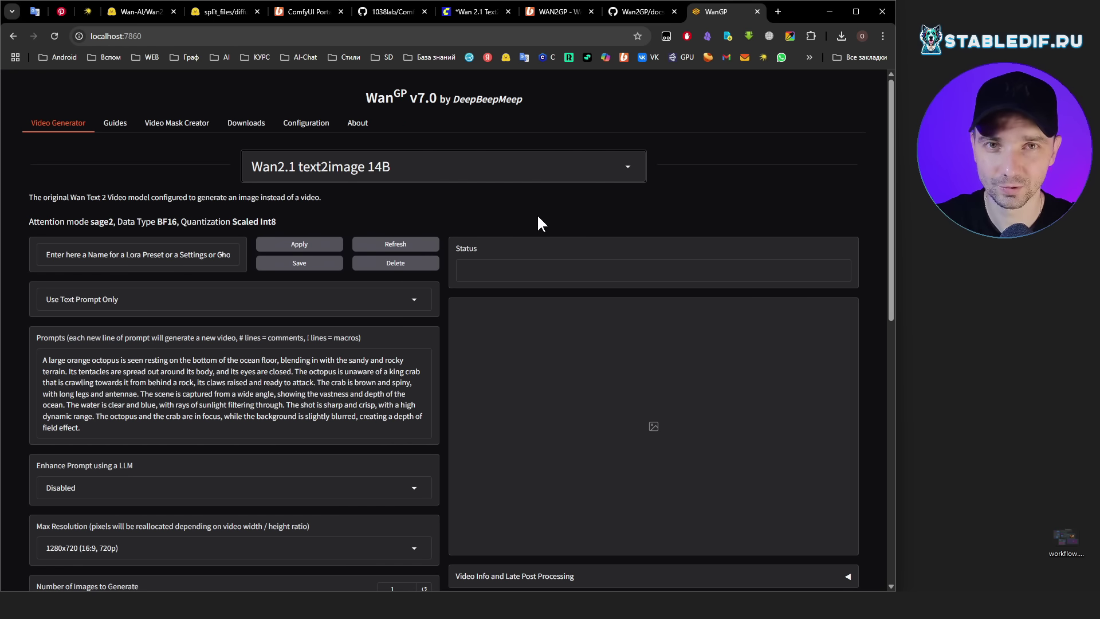
# Look through the WanGP model list, from Wan2.1 text2image 14B down to Flux Dev Kontext 12B, and close it without changing the model.
pyautogui.click(531, 170)
pyautogui.scroll(1, 401, 287)
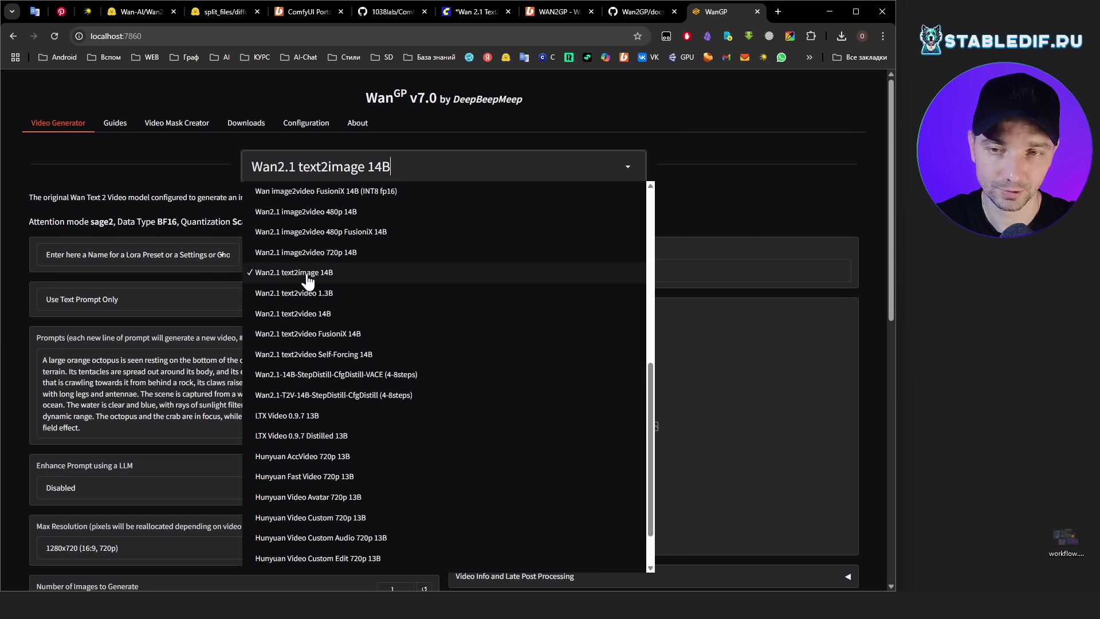
pyautogui.scroll(-2, 303, 278)
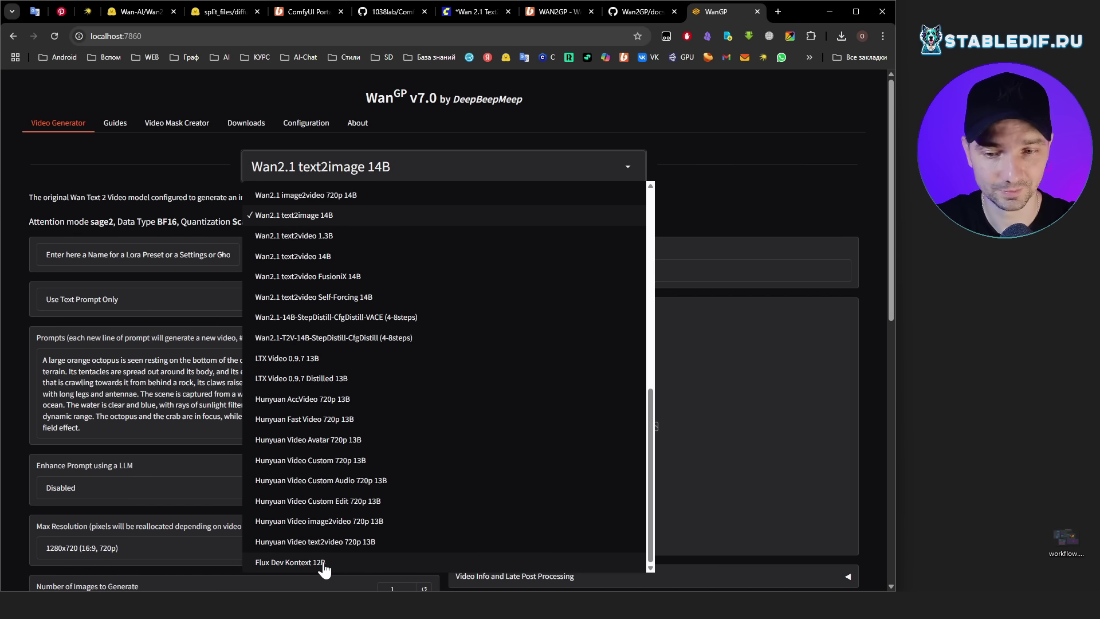
pyautogui.click(755, 199)
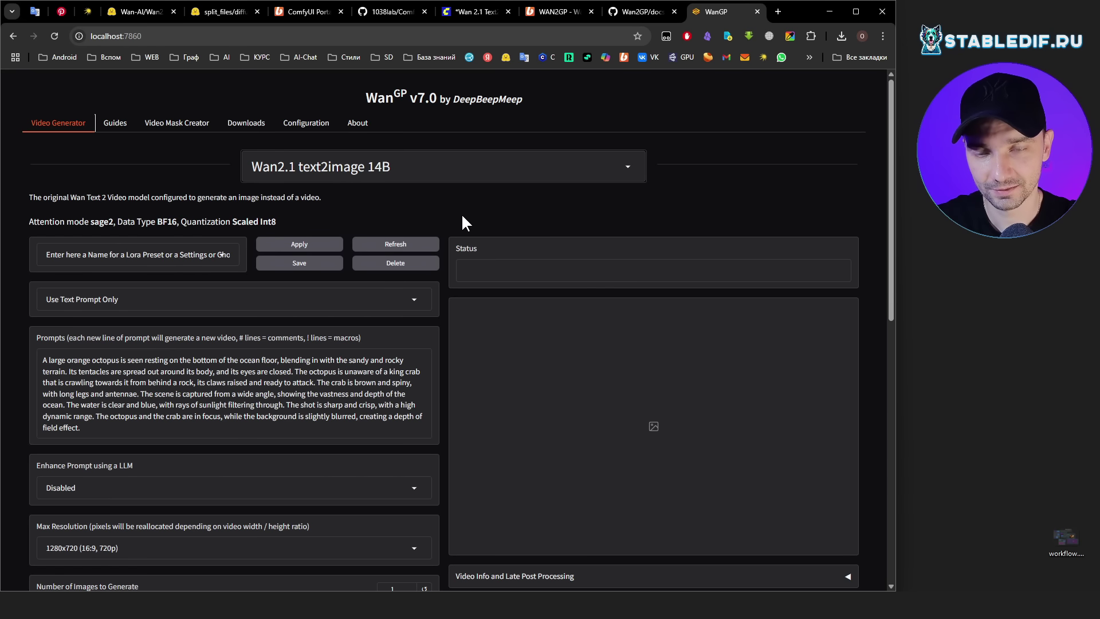
# In the general configuration, set the Attention Type to Auto (pick sage2 > sage > sdpa depending on what is installed).
pyautogui.click(314, 127)
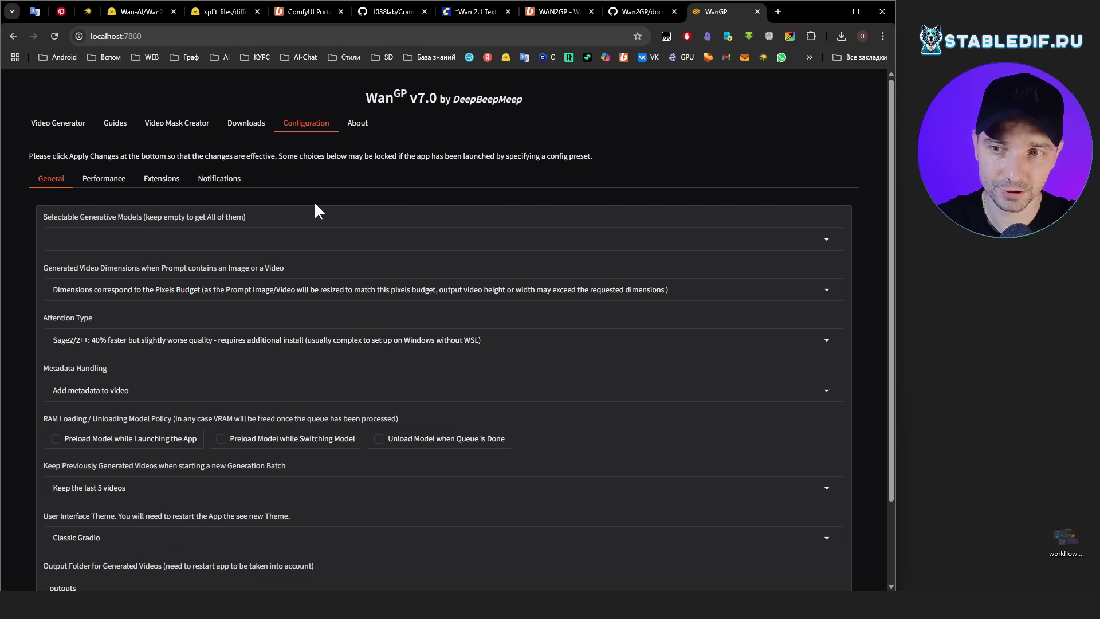
pyautogui.click(90, 340)
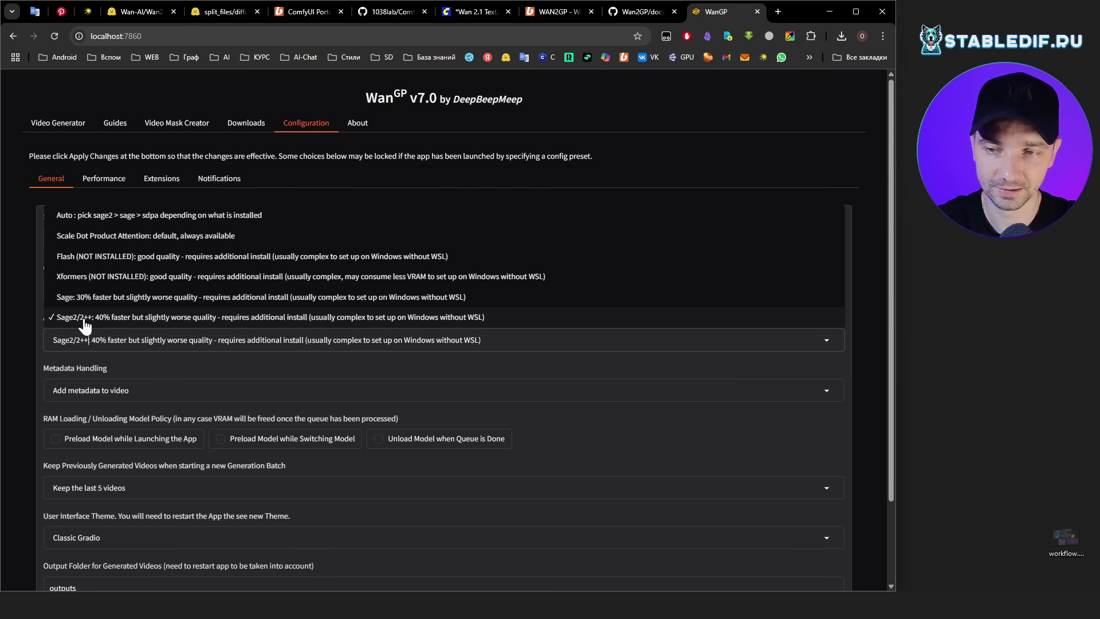
pyautogui.click(124, 217)
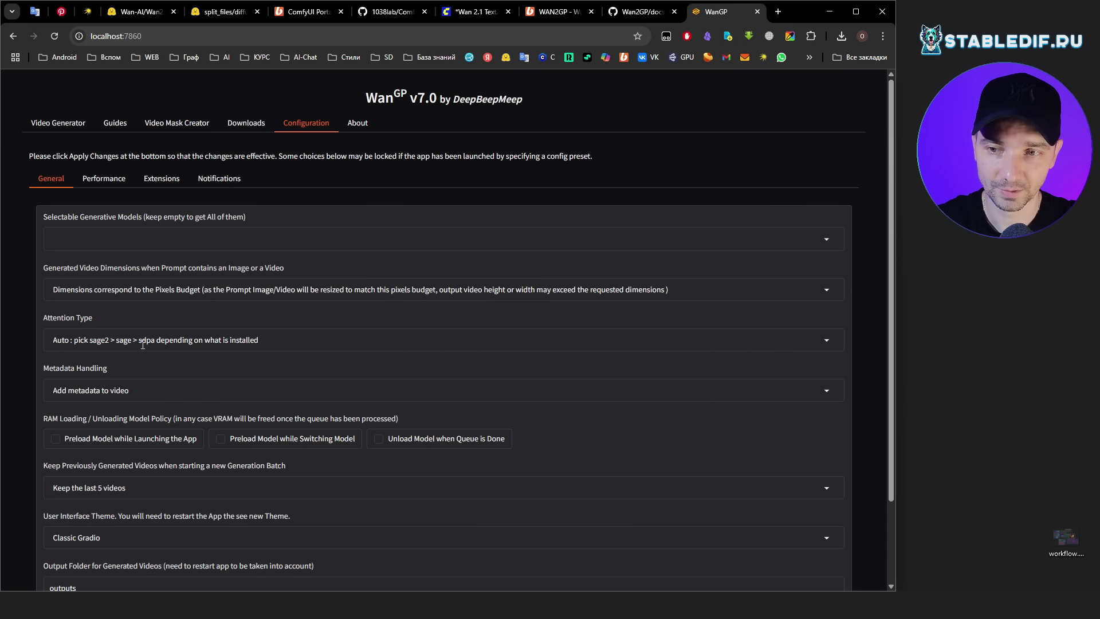
pyautogui.click(143, 341)
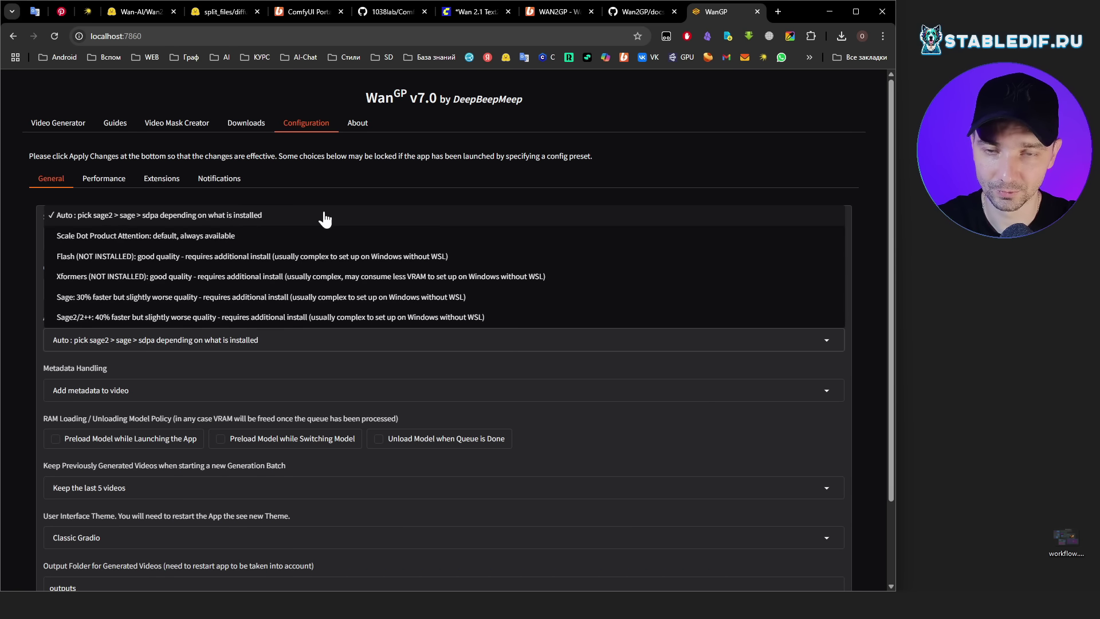
pyautogui.click(867, 342)
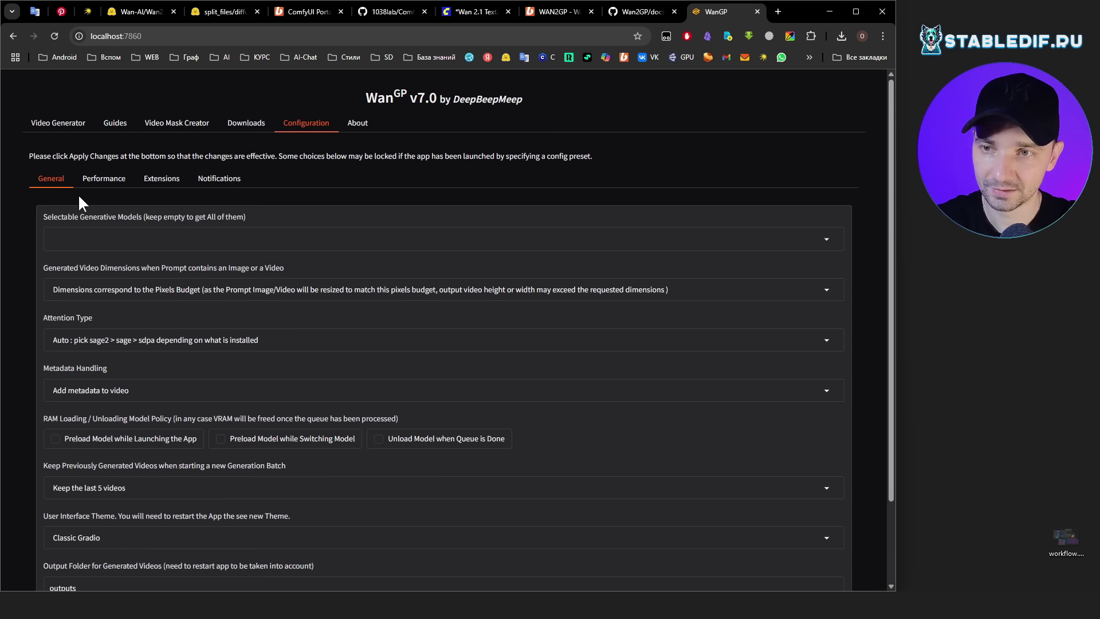
# Review the performance configuration and the available RAM/VRAM profiles, keeping HighRAM_HighVRAM, profile 1.
pyautogui.click(104, 179)
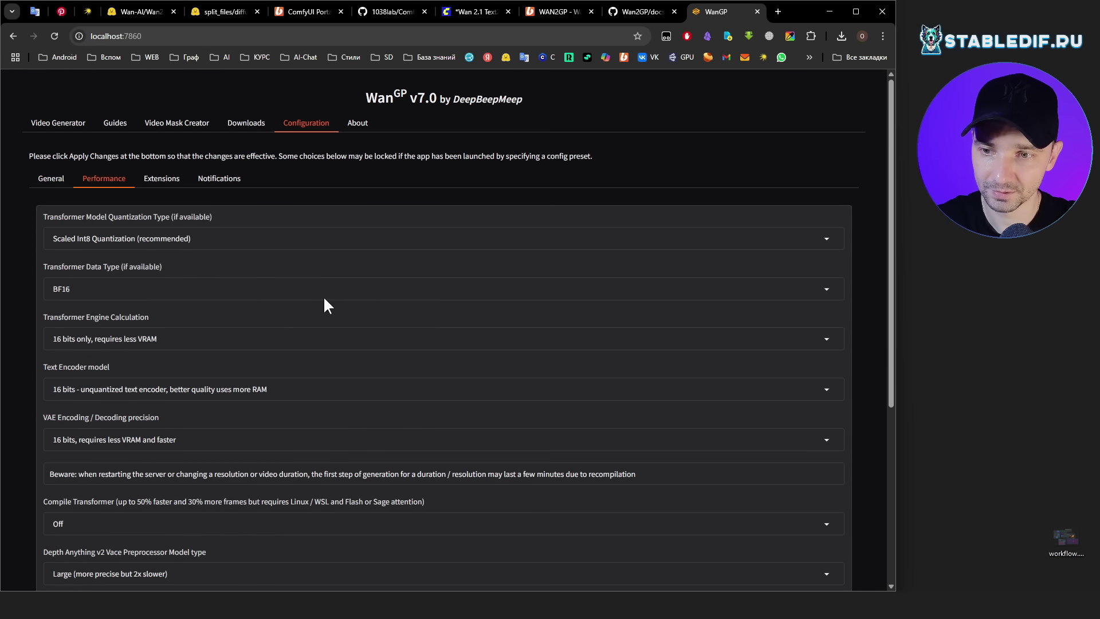
pyautogui.scroll(-5, 434, 285)
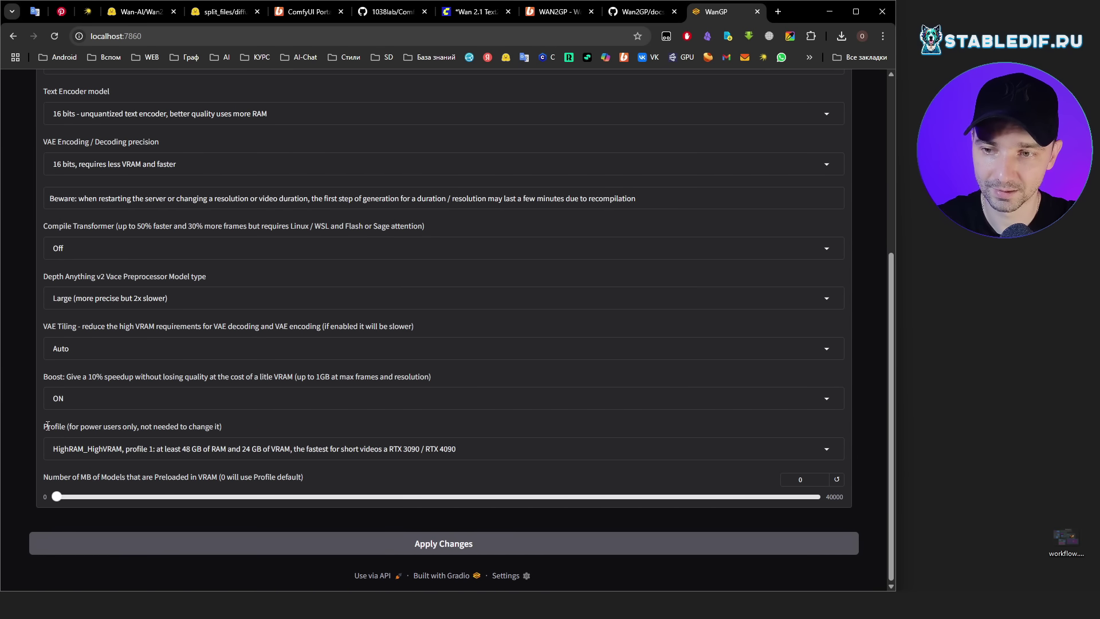
pyautogui.click(125, 449)
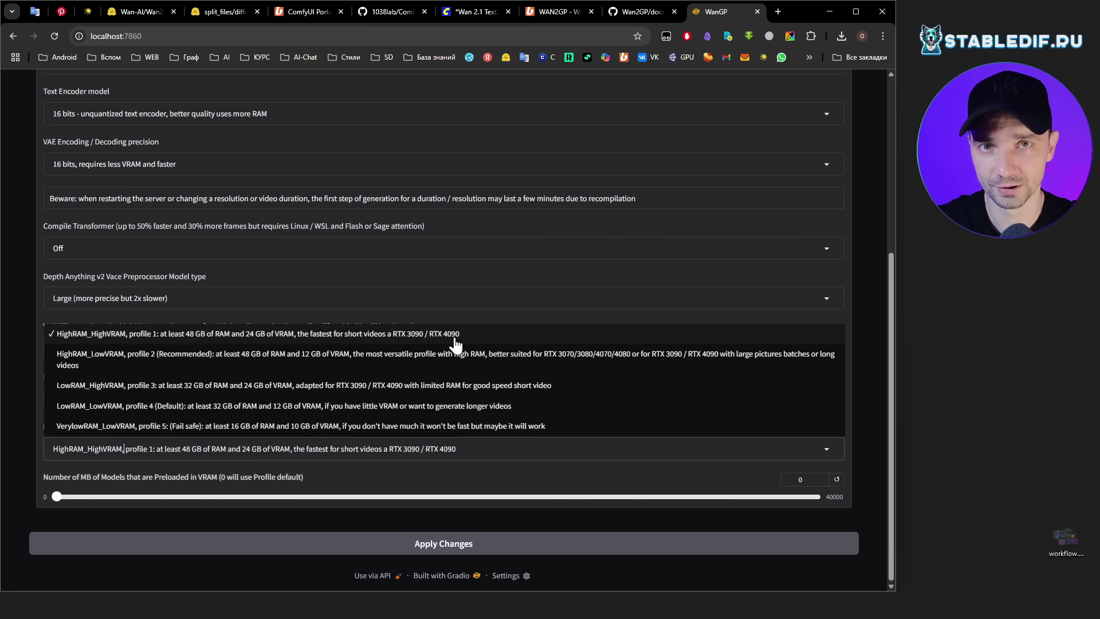
pyautogui.click(368, 527)
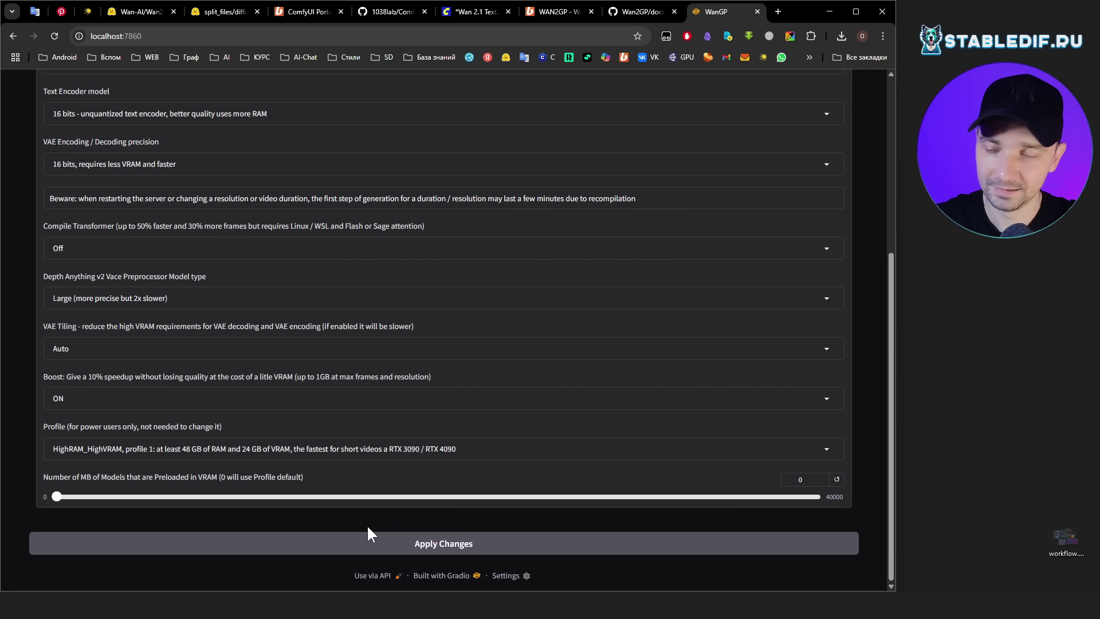
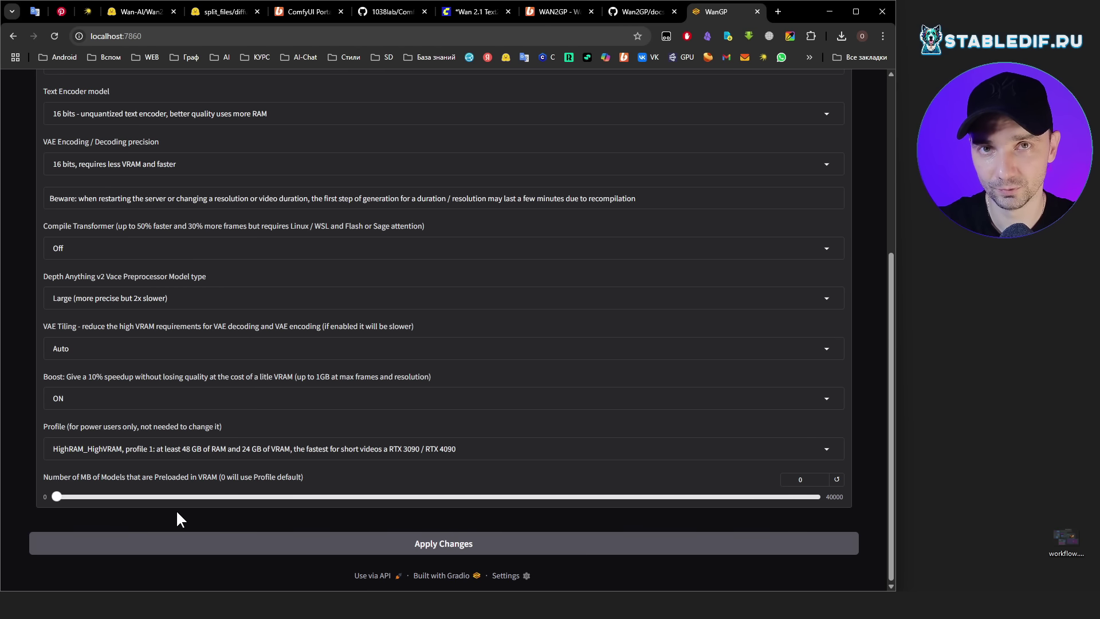
pyautogui.scroll(10, 176, 516)
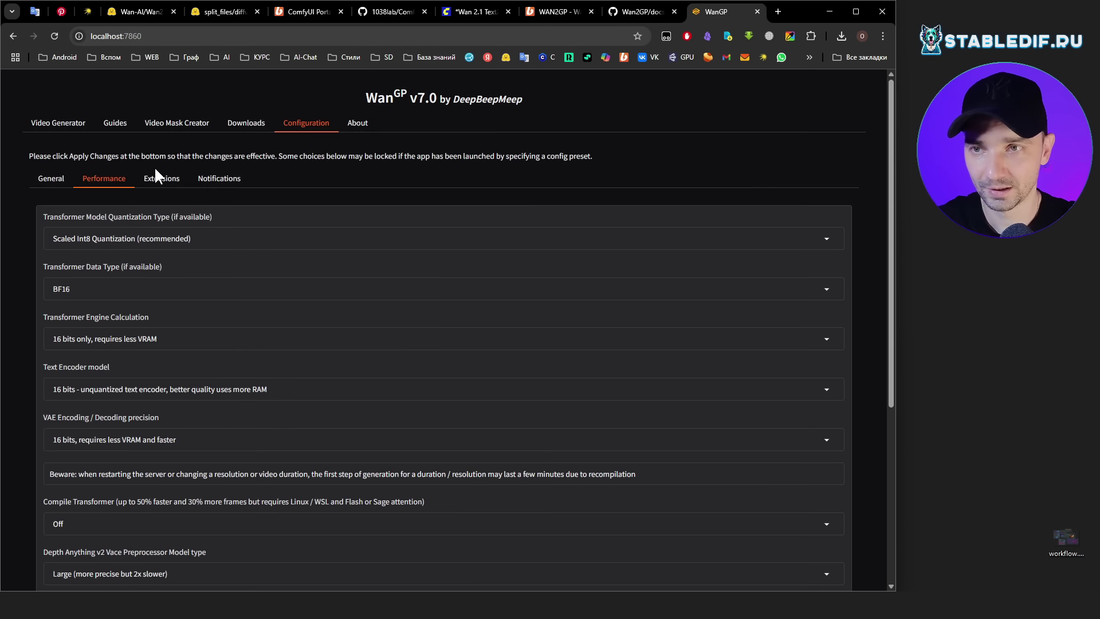
# Replace the Video Generator's octopus prompt with the Russian text beginning "Придумай неожиданную сцену и случайного креативного персонажа или человека" and ending "Будь креативен.".
pyautogui.click(56, 121)
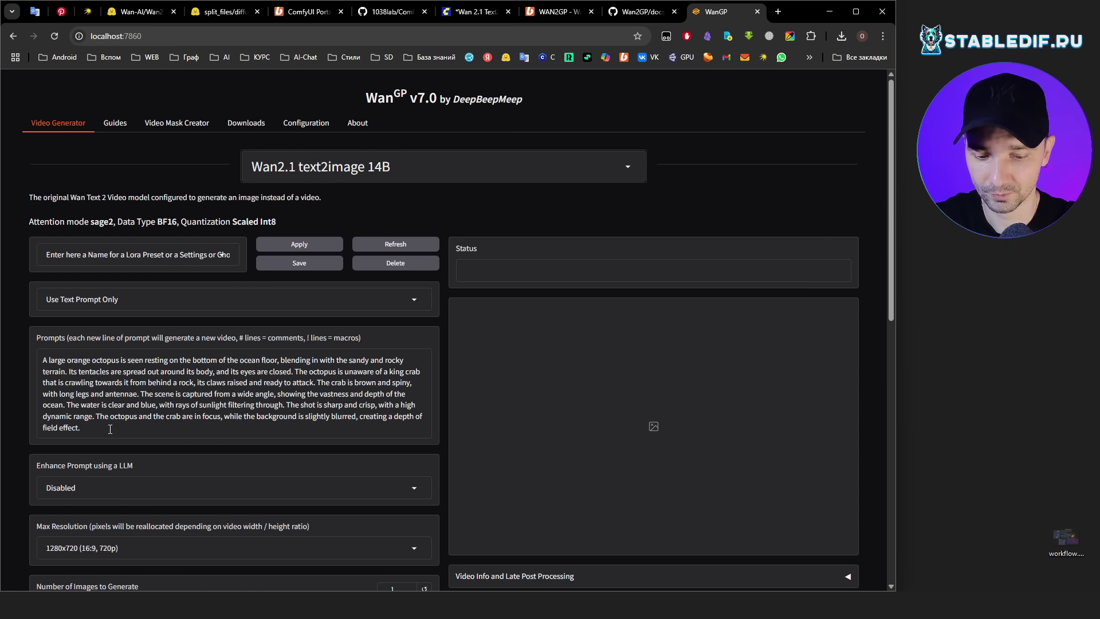
pyautogui.moveTo(115, 429); pyautogui.dragTo(41, 361)
pyautogui.write('Придумай неожиданную сцену и случайного креативного персонажа или человека. Напиши имя известного художника или фотографа или фильм или игру. Опиши действие в сцене. Будь креативен.')
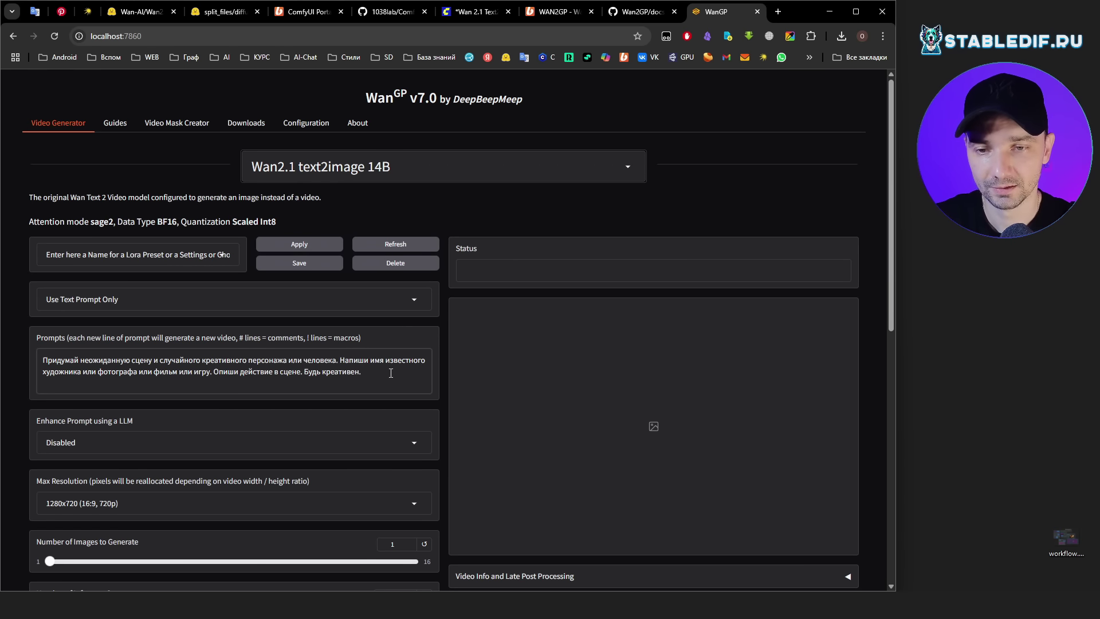
# Copy the prompt's English translation from Google Translate, return to WanGP and select the whole Russian prompt.
pyautogui.moveTo(380, 373); pyautogui.dragTo(39, 357)
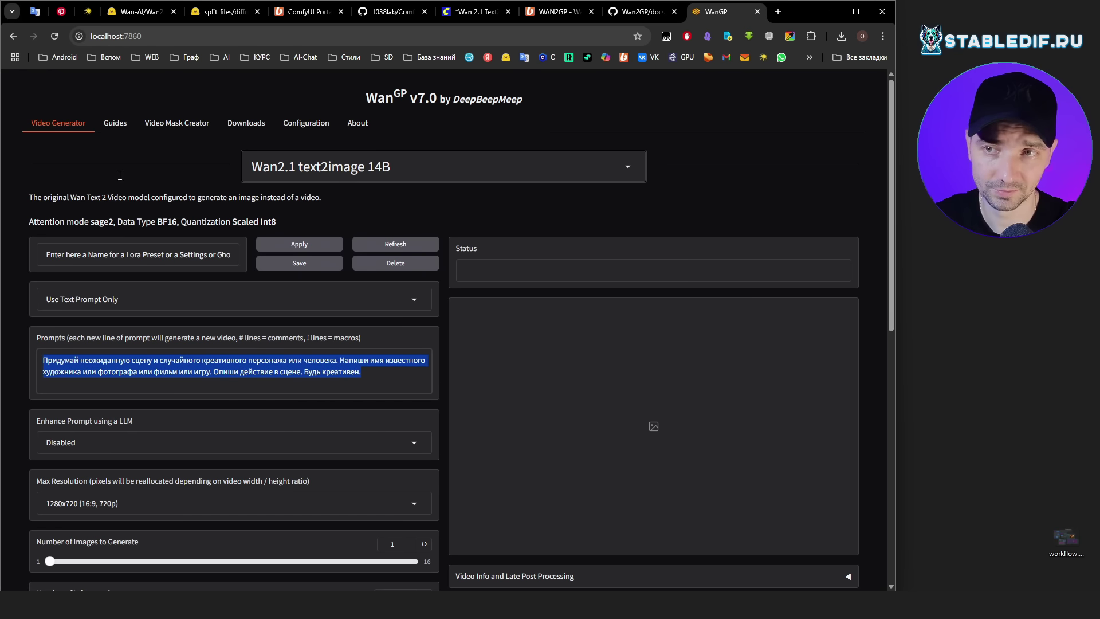
pyautogui.click(35, 11)
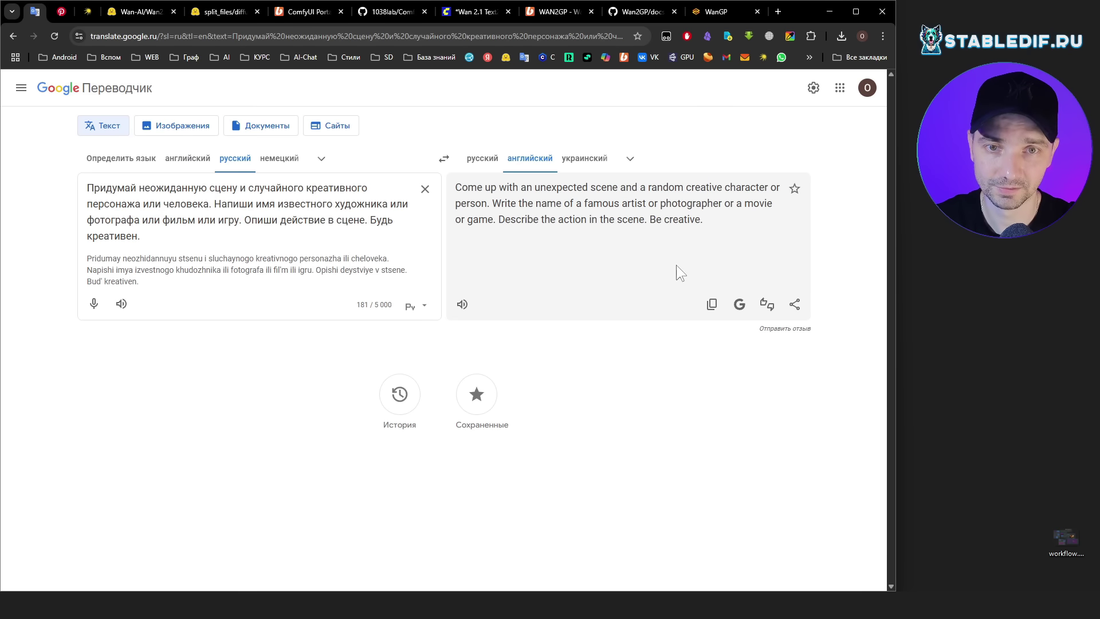
pyautogui.click(711, 304)
pyautogui.click(717, 12)
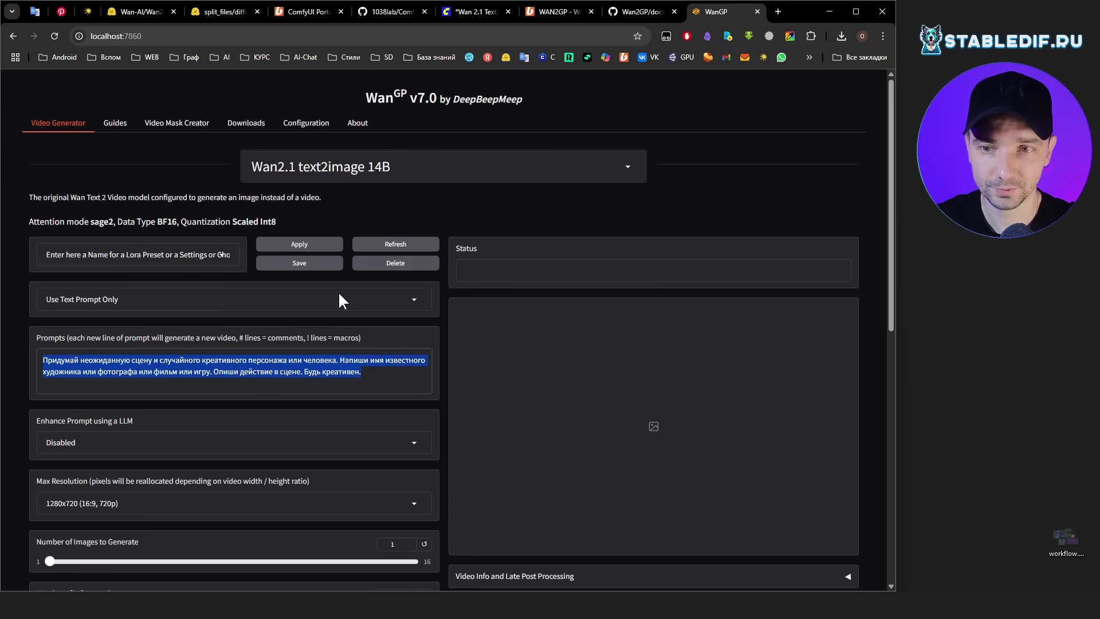
pyautogui.click(398, 375)
pyautogui.moveTo(398, 375); pyautogui.dragTo(41, 359)
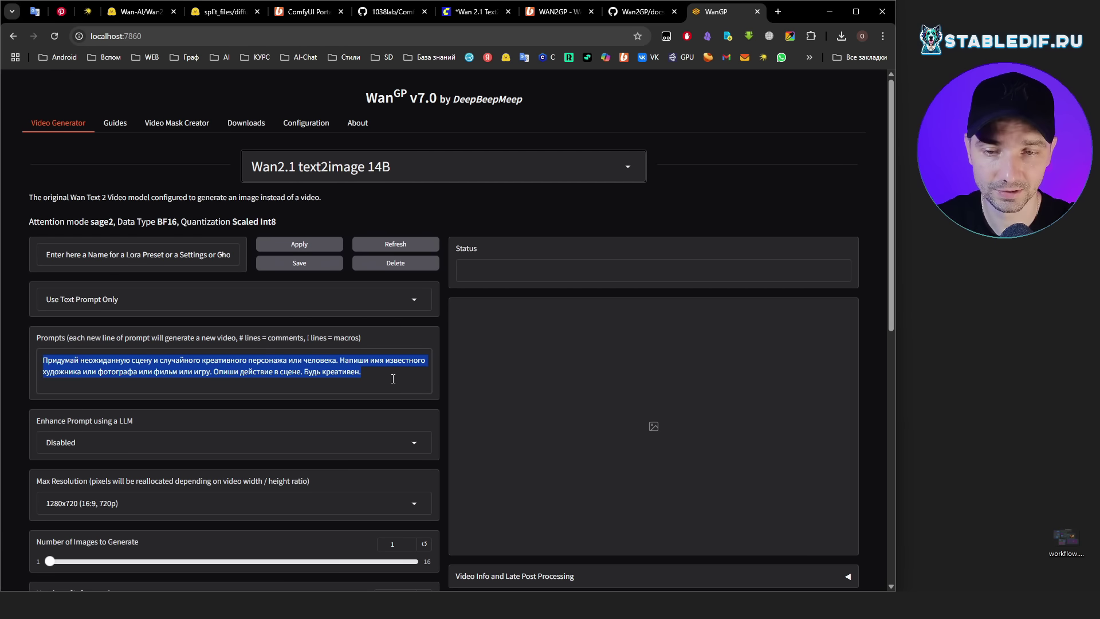
# Look through the Enhance Prompt using a LLM options and leave the setting on Disabled.
pyautogui.scroll(-2, 394, 391)
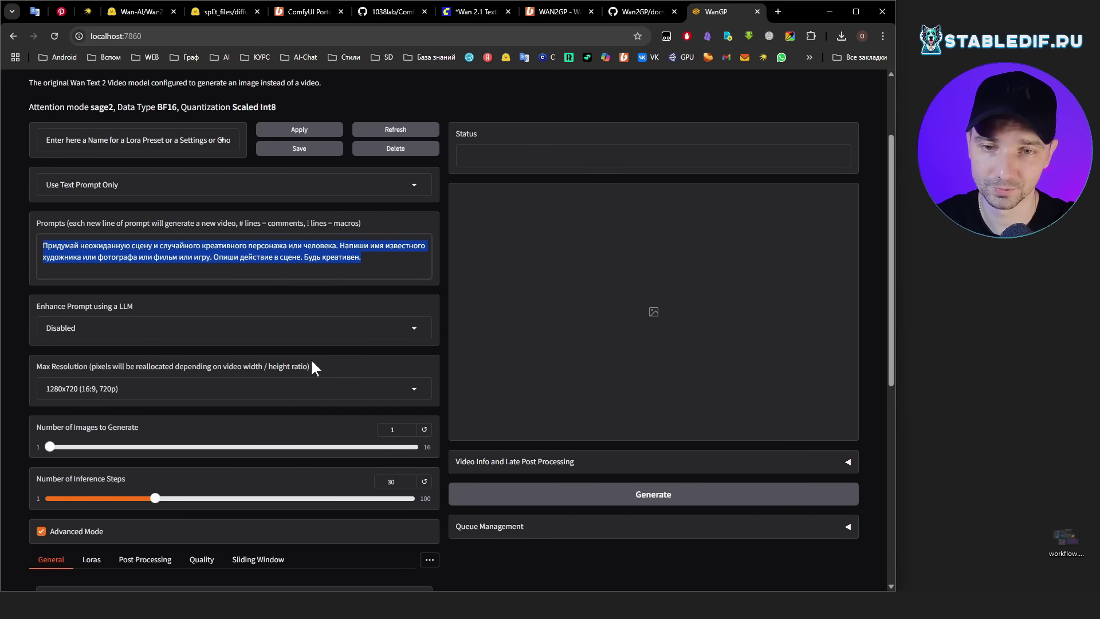
pyautogui.click(150, 331)
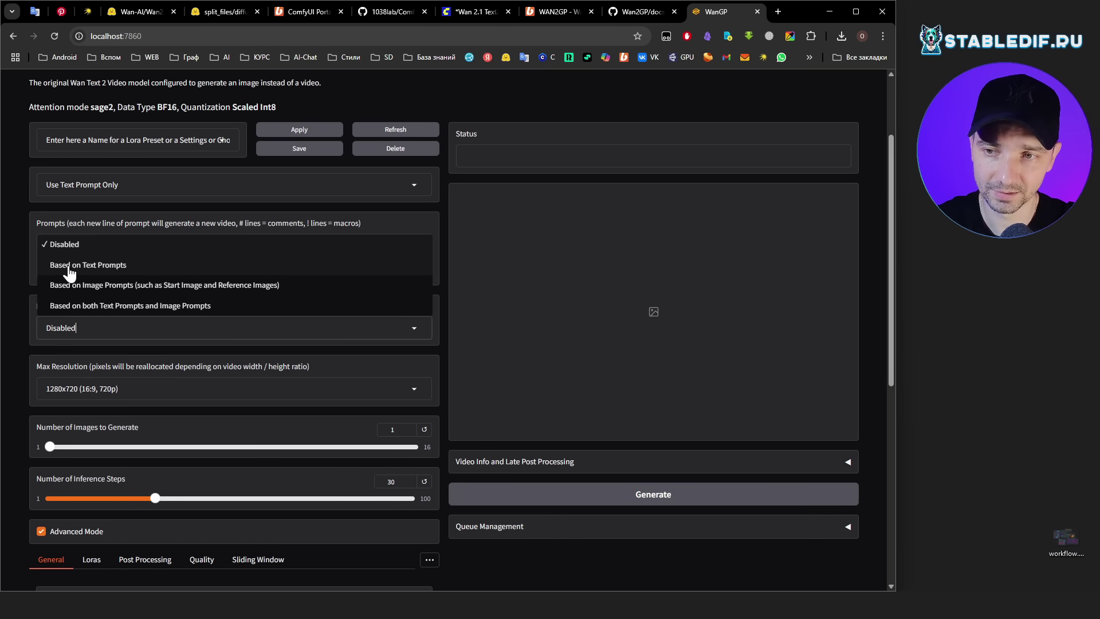
pyautogui.click(160, 344)
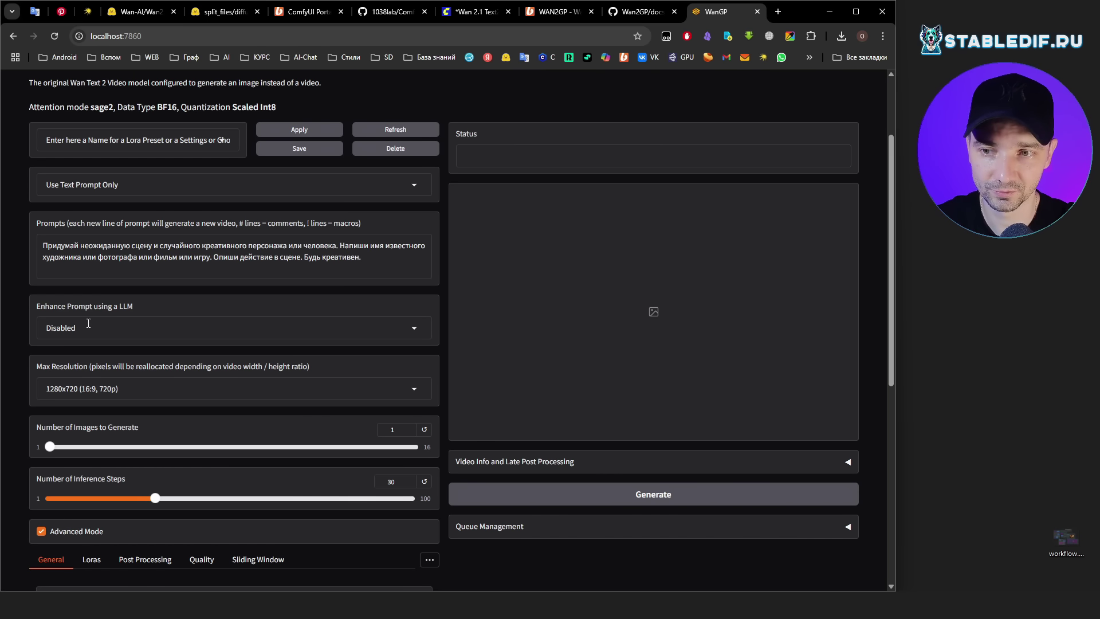
pyautogui.click(146, 336)
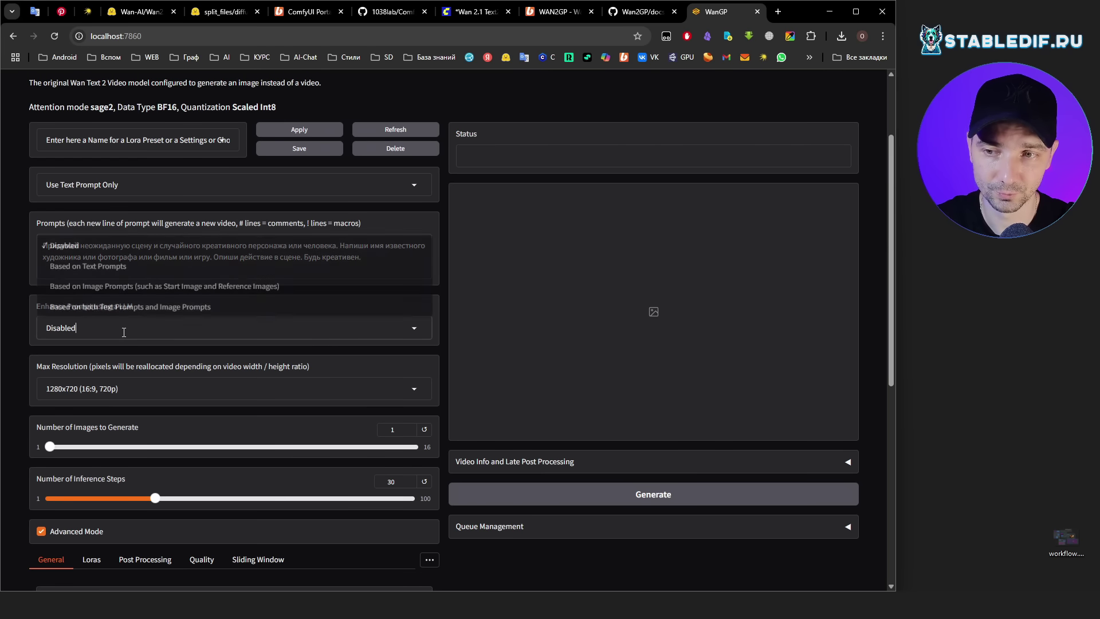
pyautogui.click(22, 404)
pyautogui.scroll(2, 378, 429)
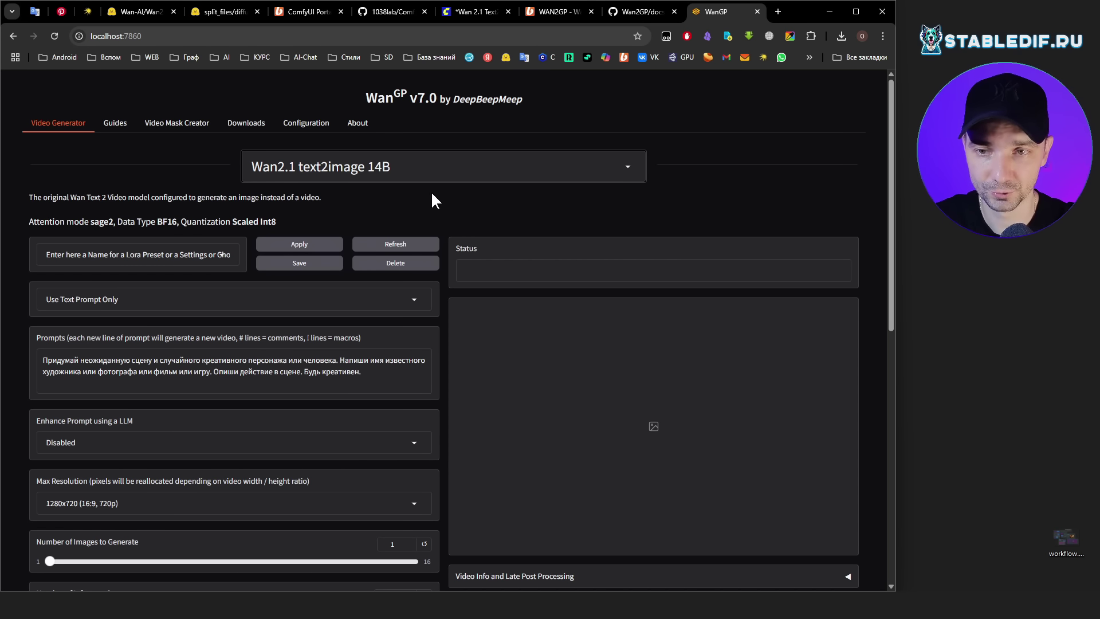
# Look over the generation settings and highlight Int8 in the model's quantization line.
pyautogui.scroll(-4, 501, 212)
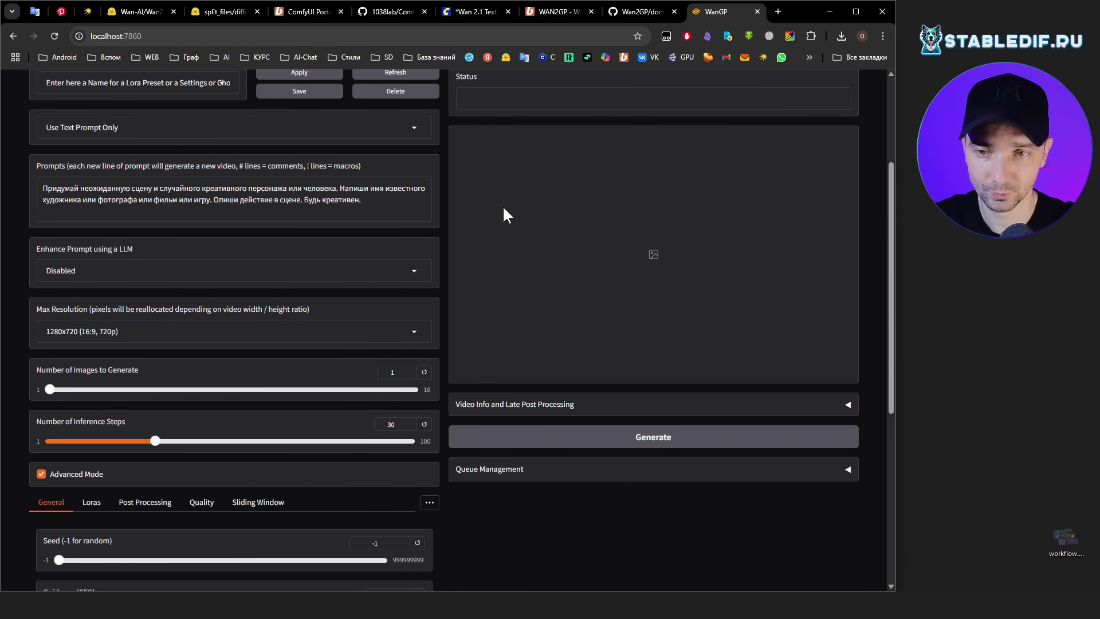
pyautogui.scroll(4, 503, 217)
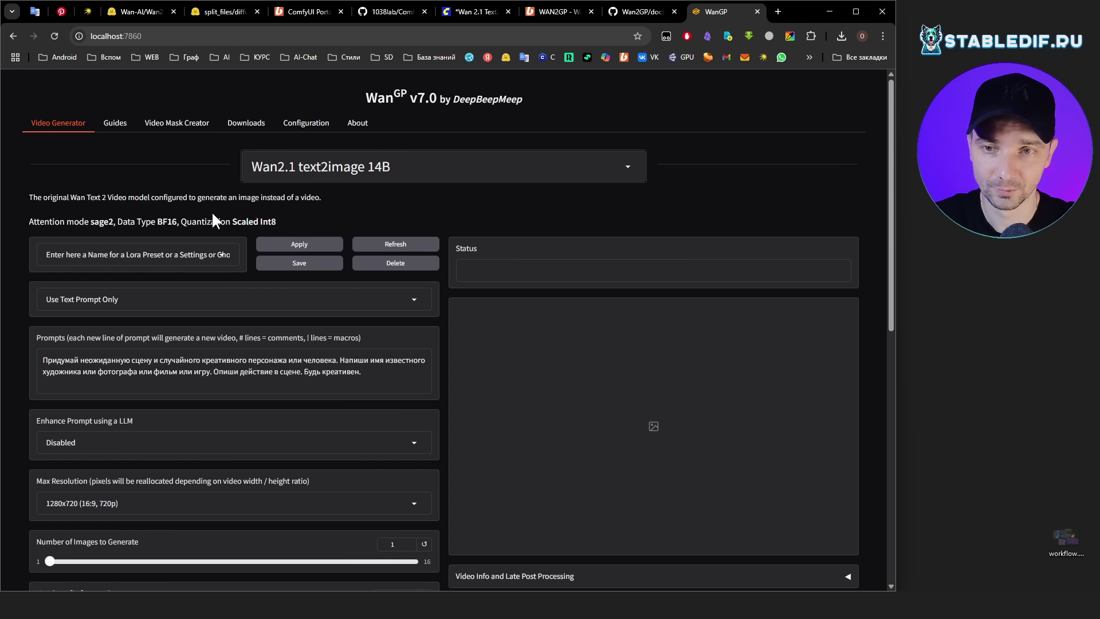
pyautogui.moveTo(278, 222); pyautogui.dragTo(259, 223)
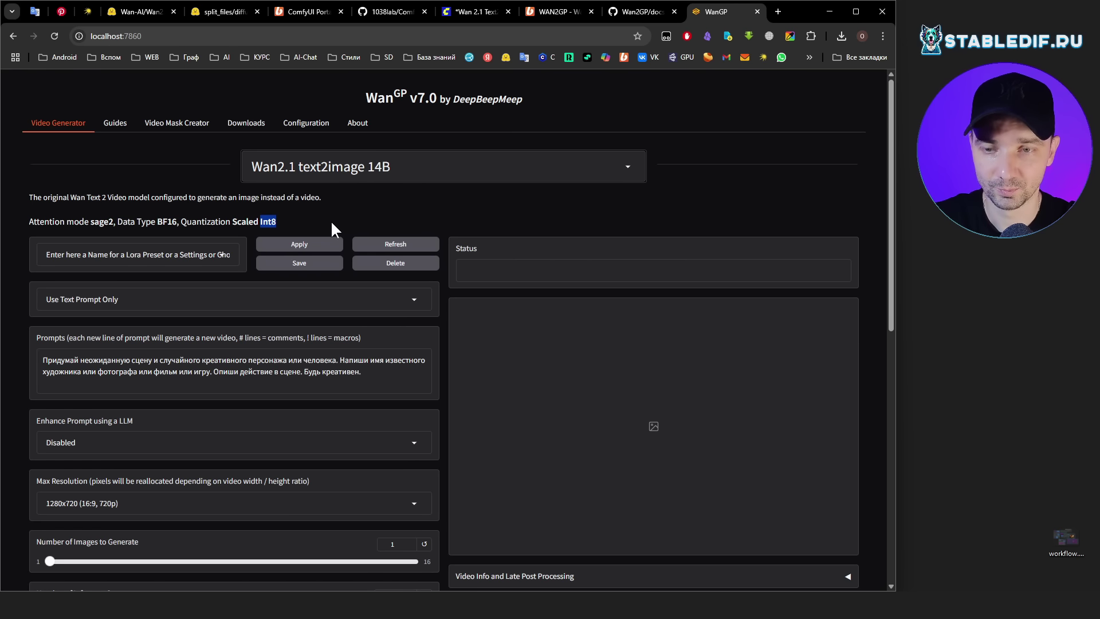
# Set the Max Resolution to 1024x1024 (1:1, 720p).
pyautogui.scroll(-6, 338, 226)
pyautogui.scroll(2, 356, 226)
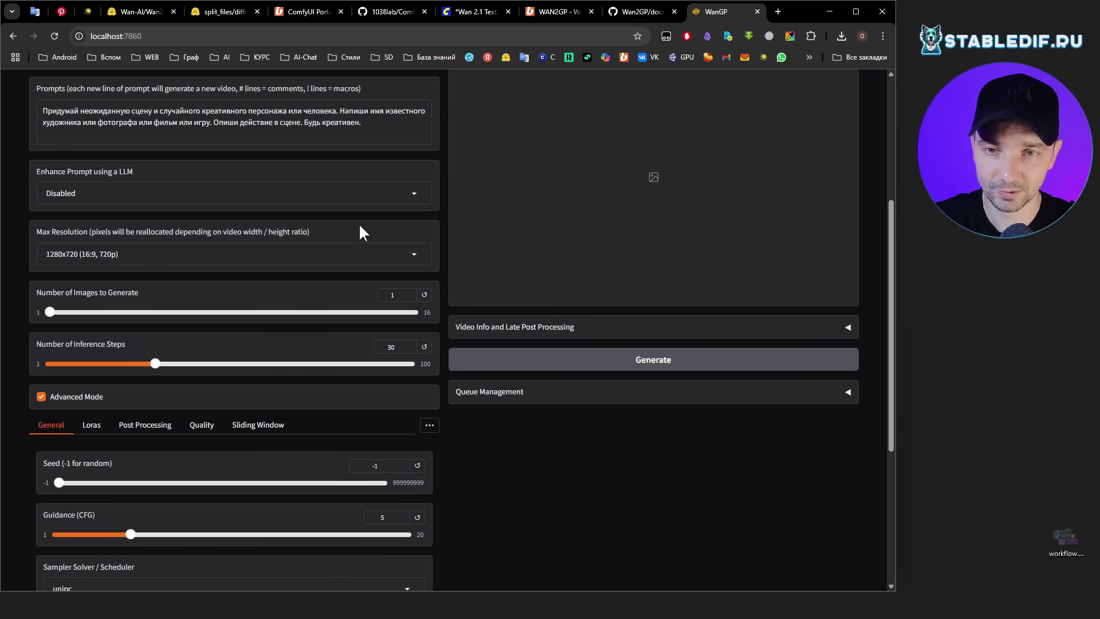
pyautogui.click(342, 277)
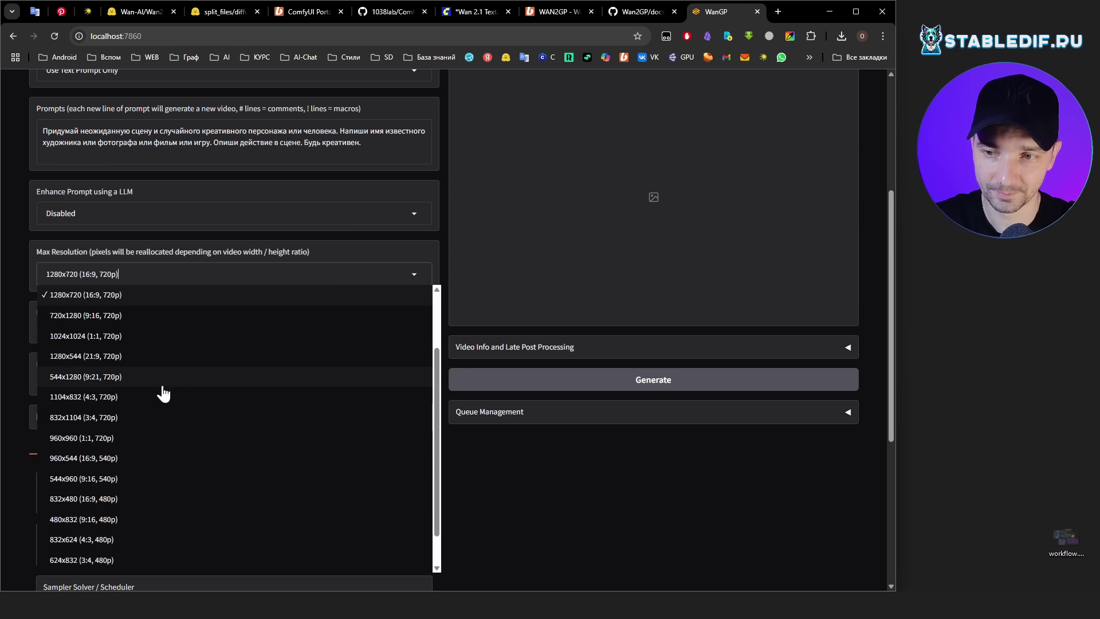
pyautogui.scroll(3, 191, 530)
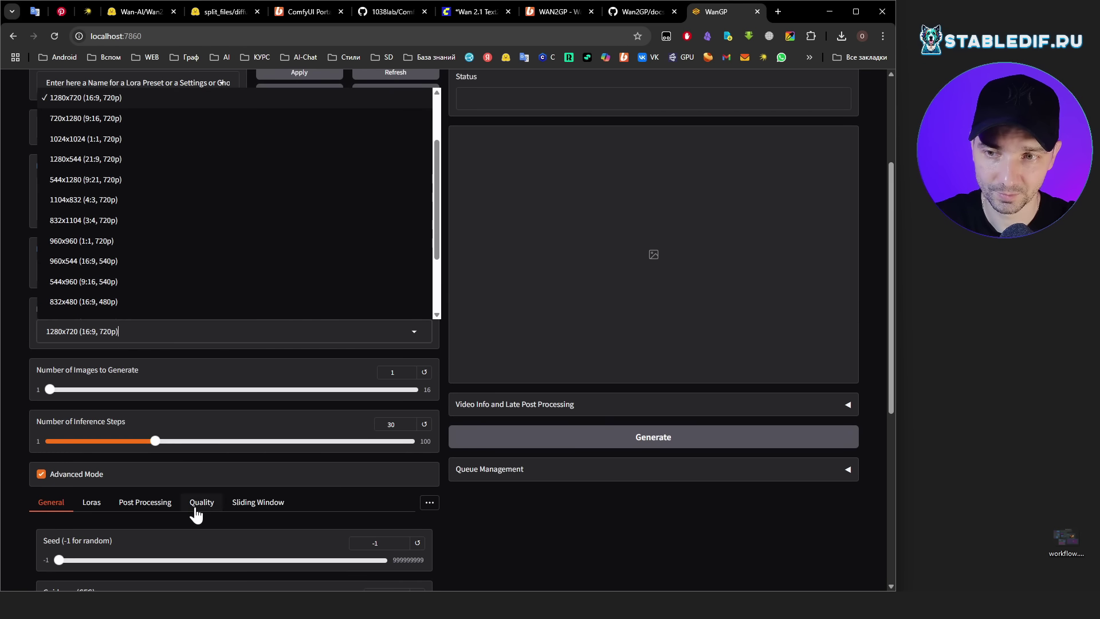
pyautogui.scroll(4, 297, 253)
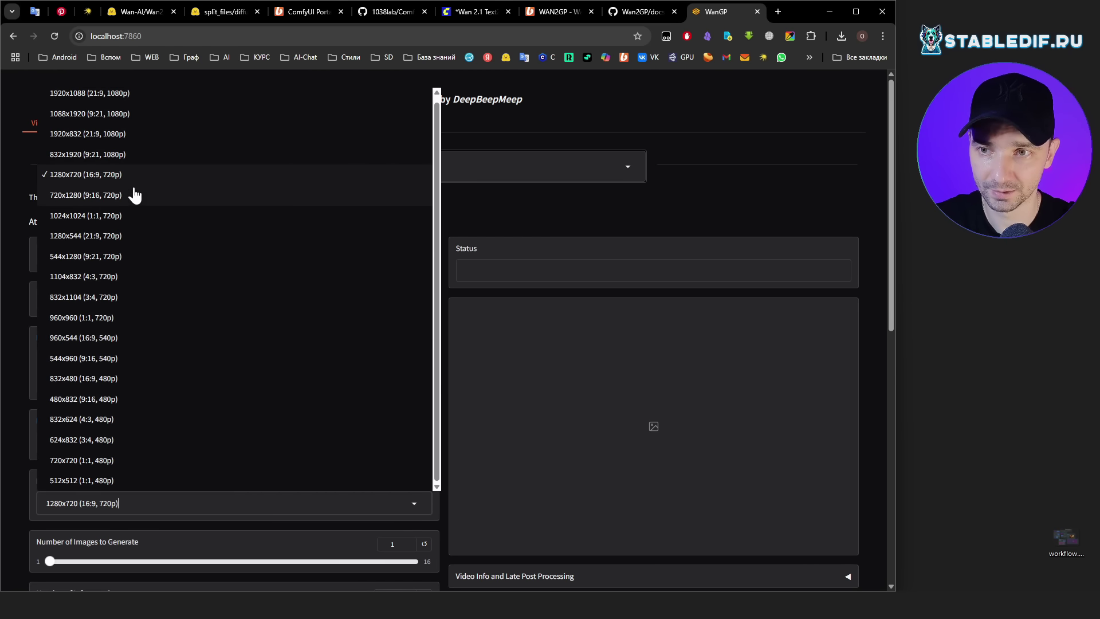
pyautogui.click(81, 216)
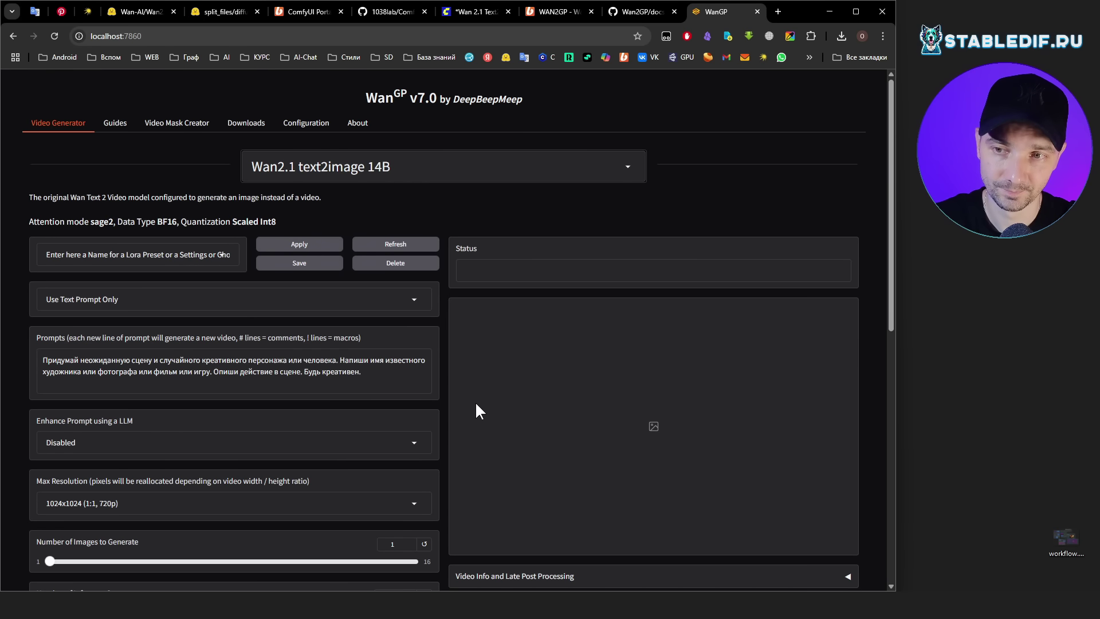
# Set Guidance (CFG) to 1 in the general advanced settings and check the NAG settings beneath it.
pyautogui.scroll(-3, 476, 405)
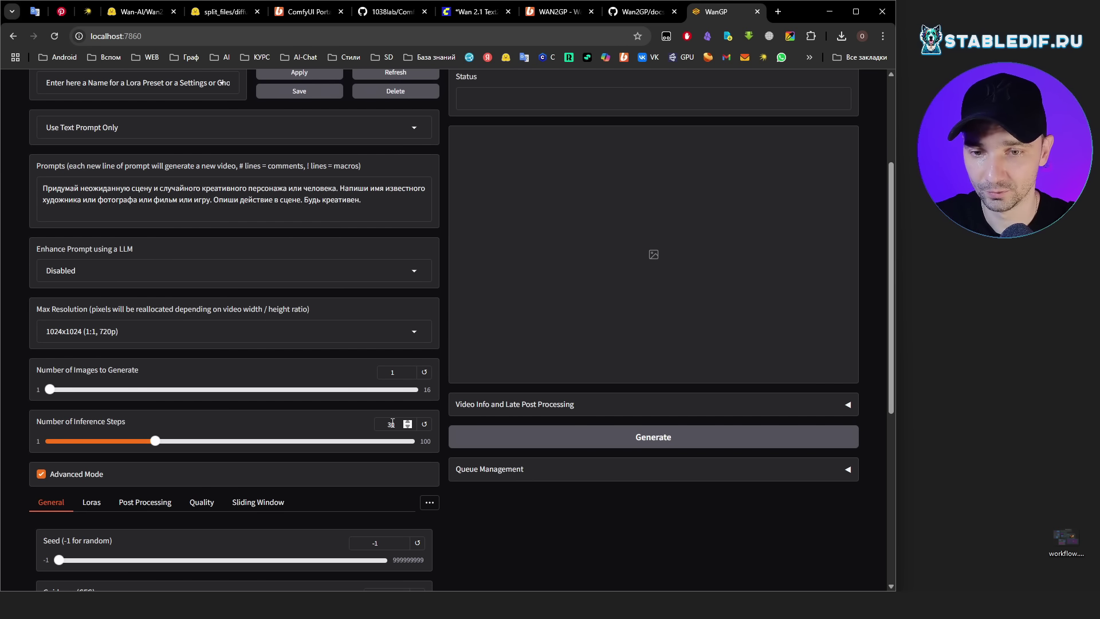
pyautogui.scroll(-4, 540, 331)
pyautogui.click(663, 217)
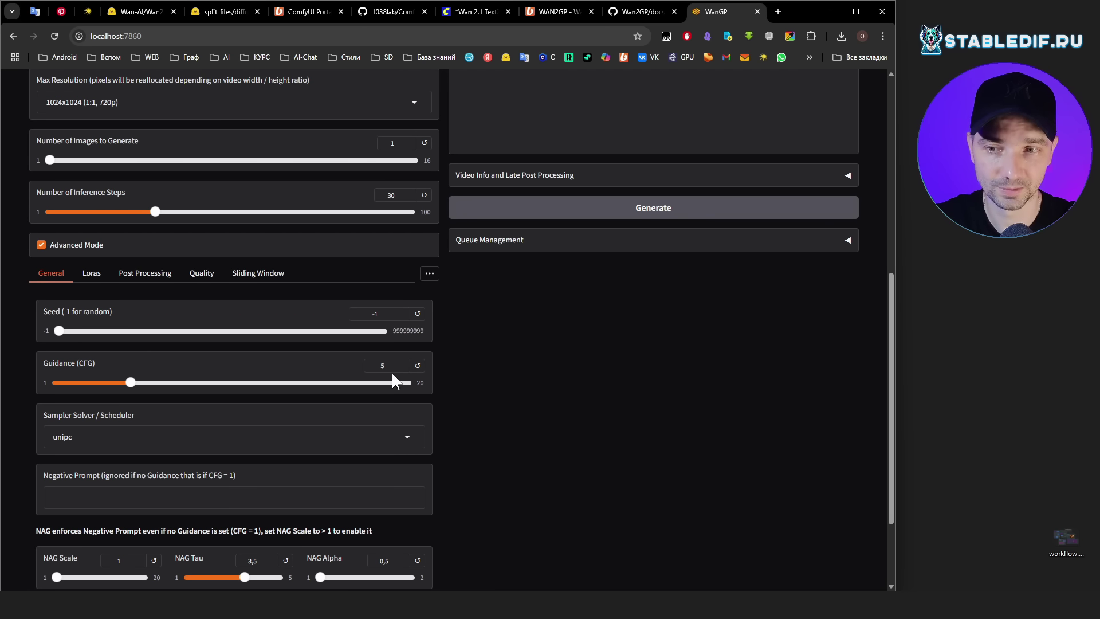
pyautogui.doubleClick(376, 365)
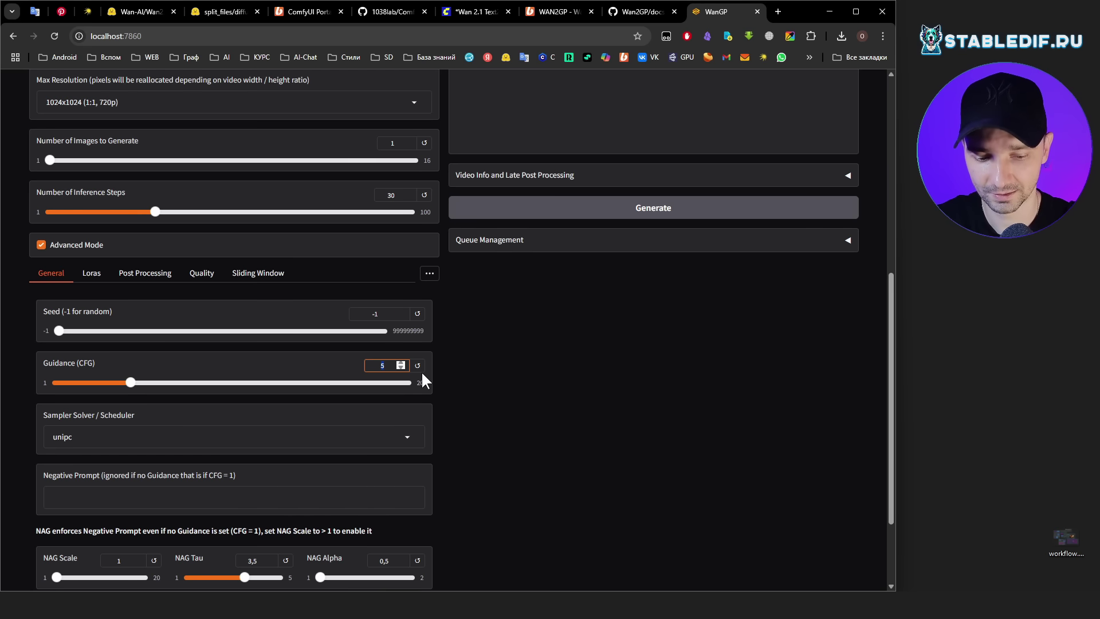
pyautogui.write('1')
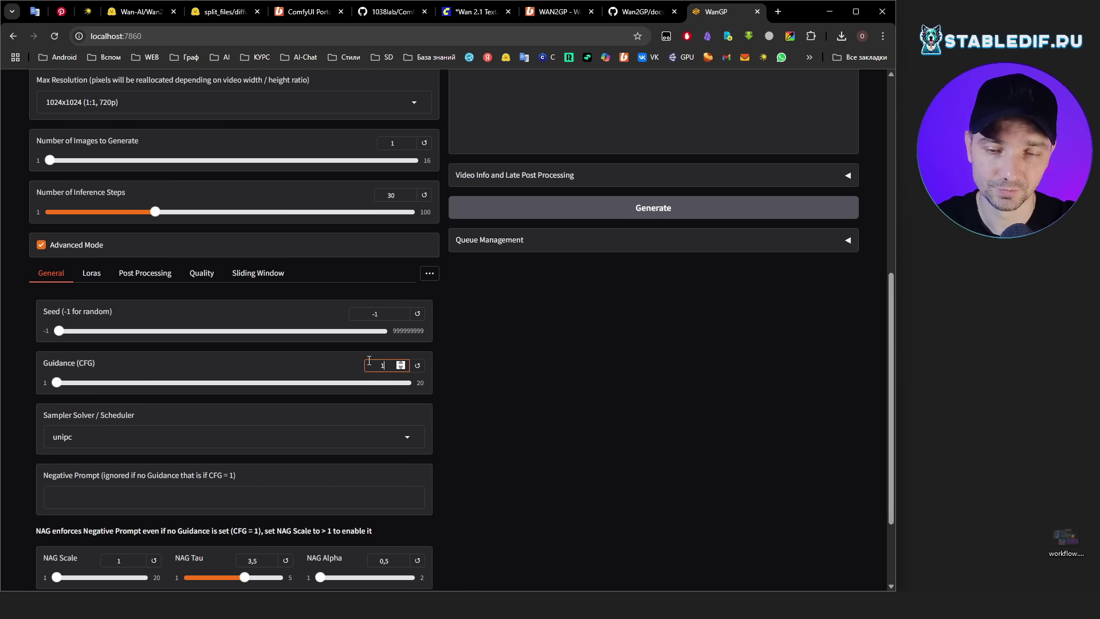
pyautogui.scroll(-3, 552, 417)
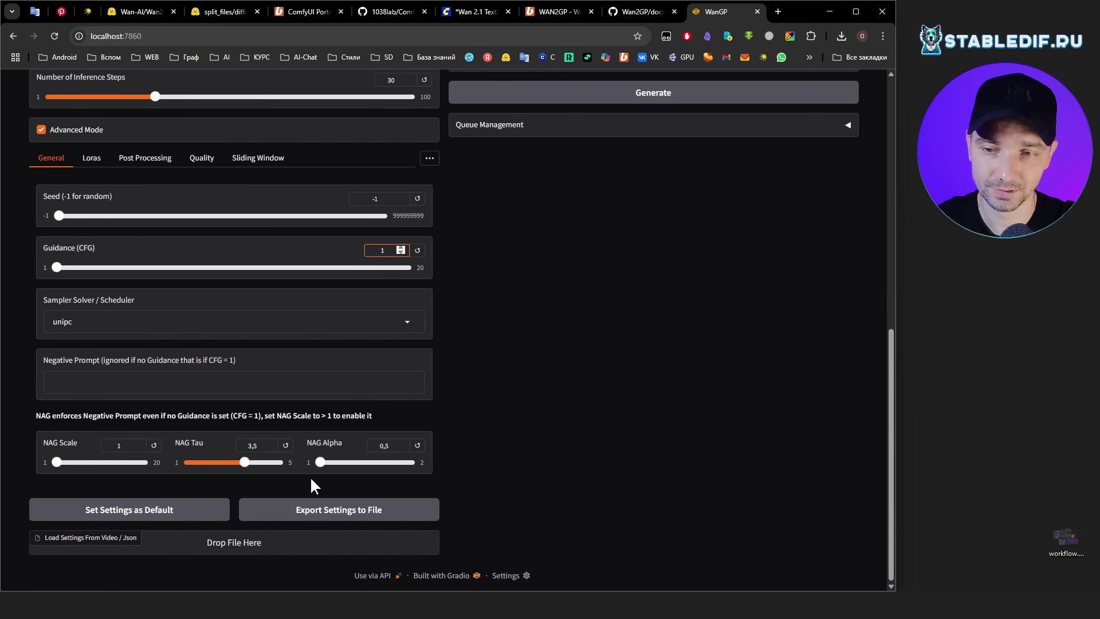
# Activate the Wan2.1_T2V_14B_FusionX_LoRA in the advanced Loras settings.
pyautogui.click(93, 160)
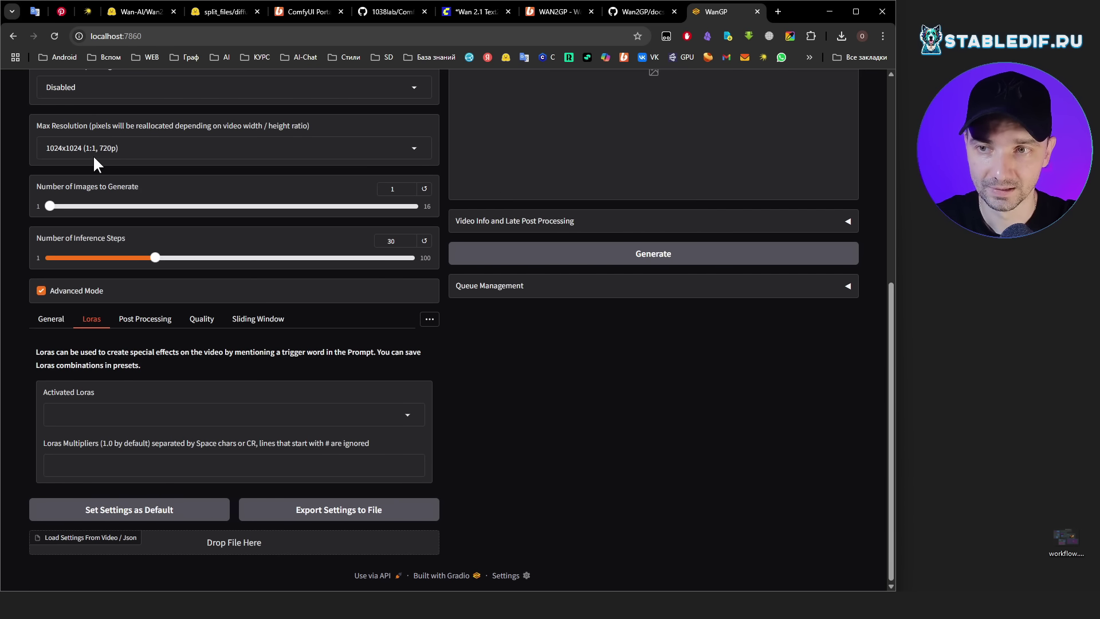
pyautogui.click(194, 410)
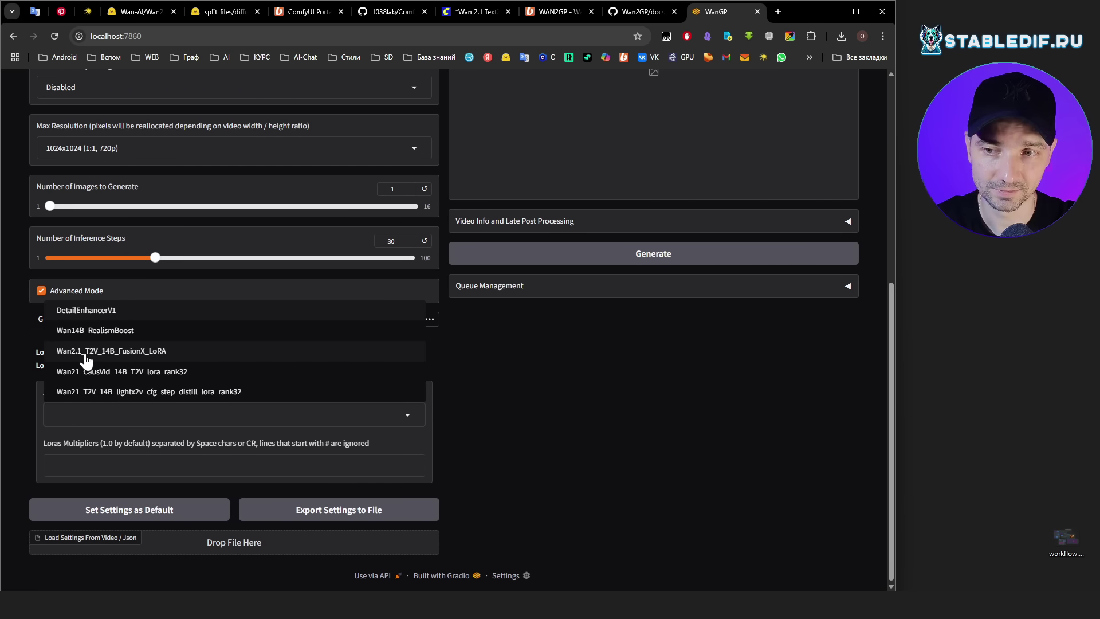
pyautogui.click(132, 356)
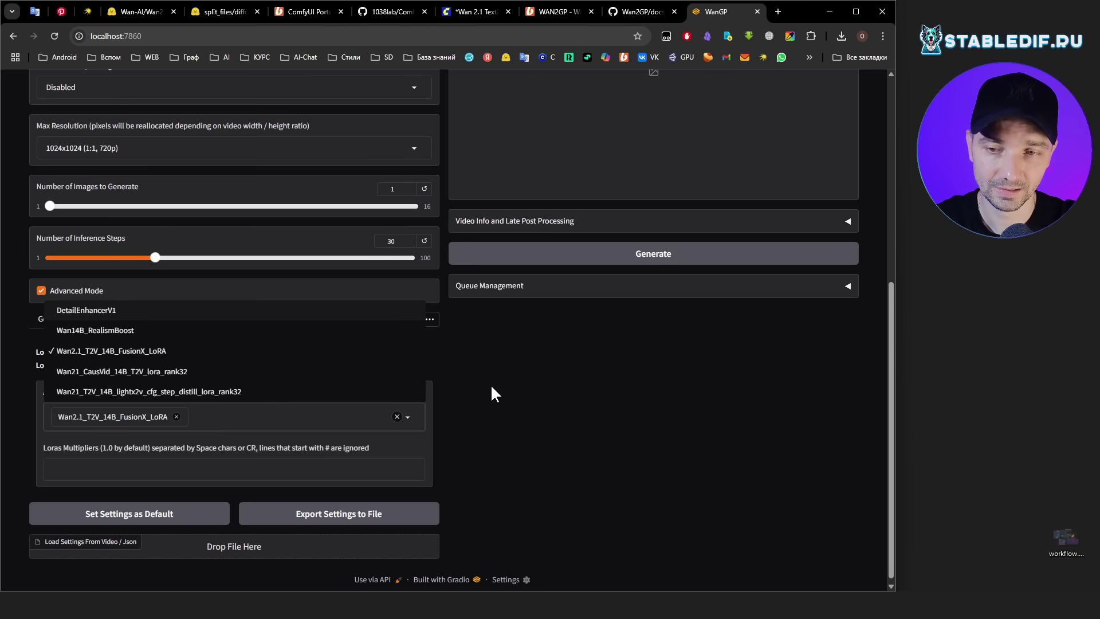
pyautogui.click(538, 385)
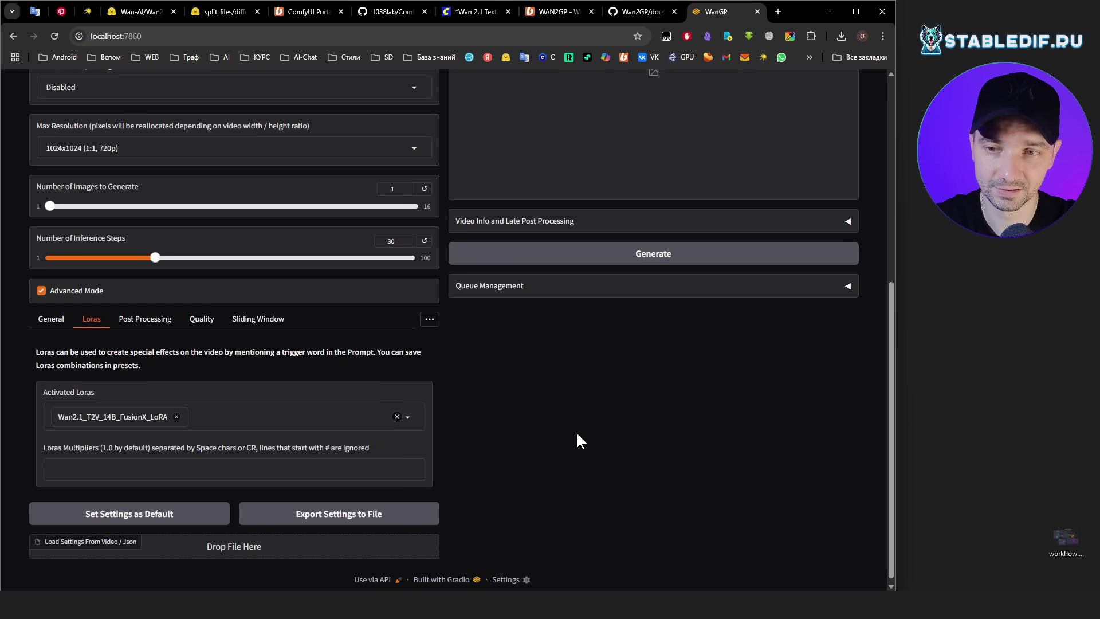
# Set the Number of Inference Steps to 10.
pyautogui.click(388, 240)
pyautogui.write('8')
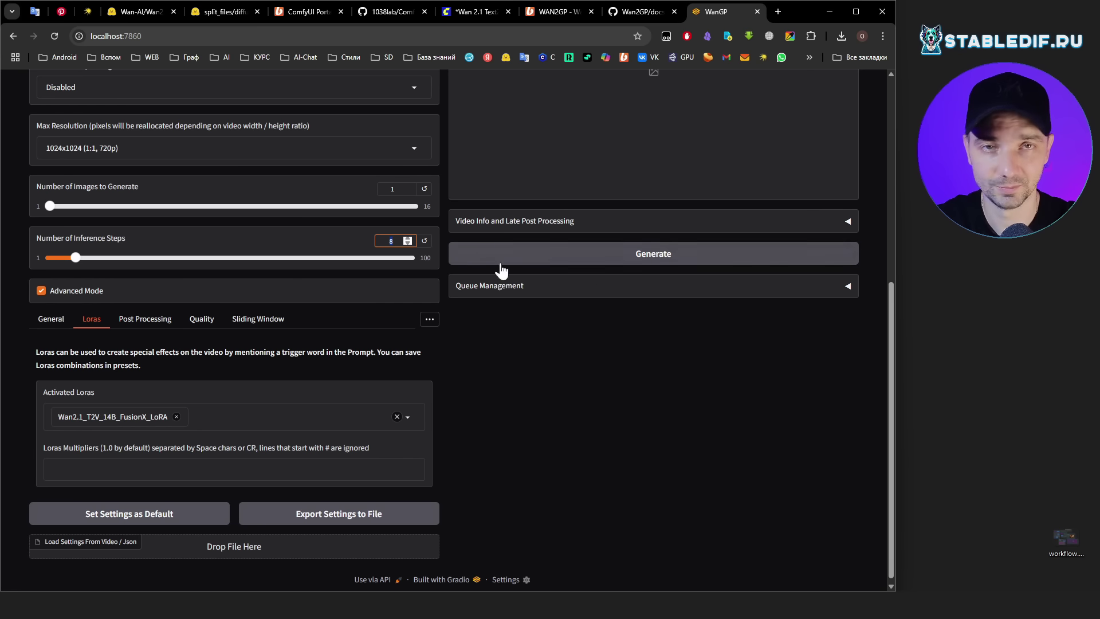
pyautogui.click(519, 362)
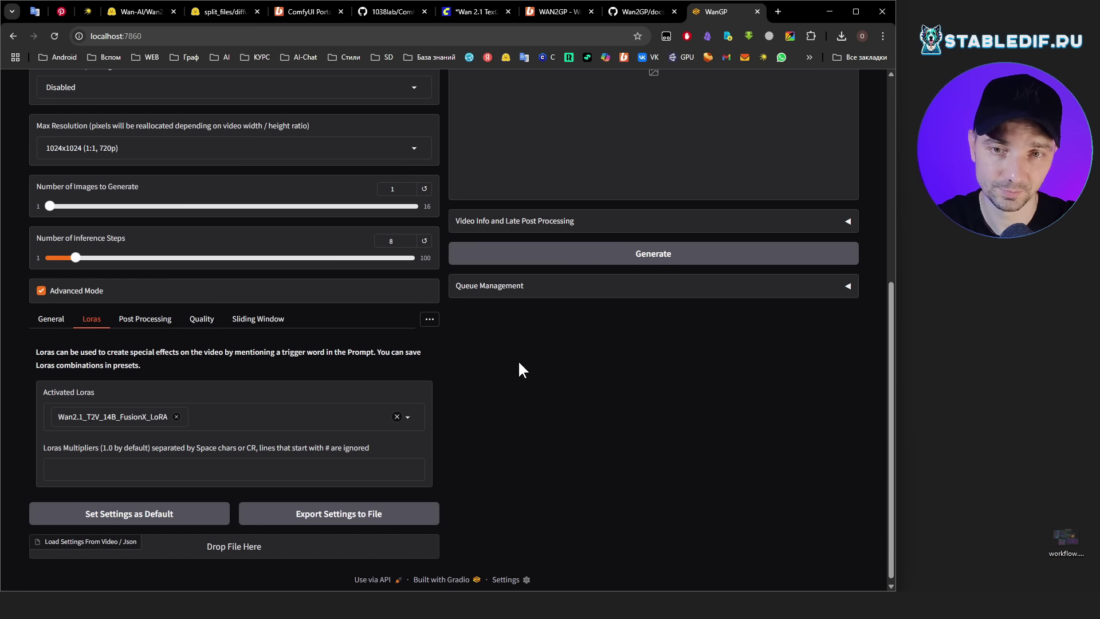
pyautogui.doubleClick(400, 241)
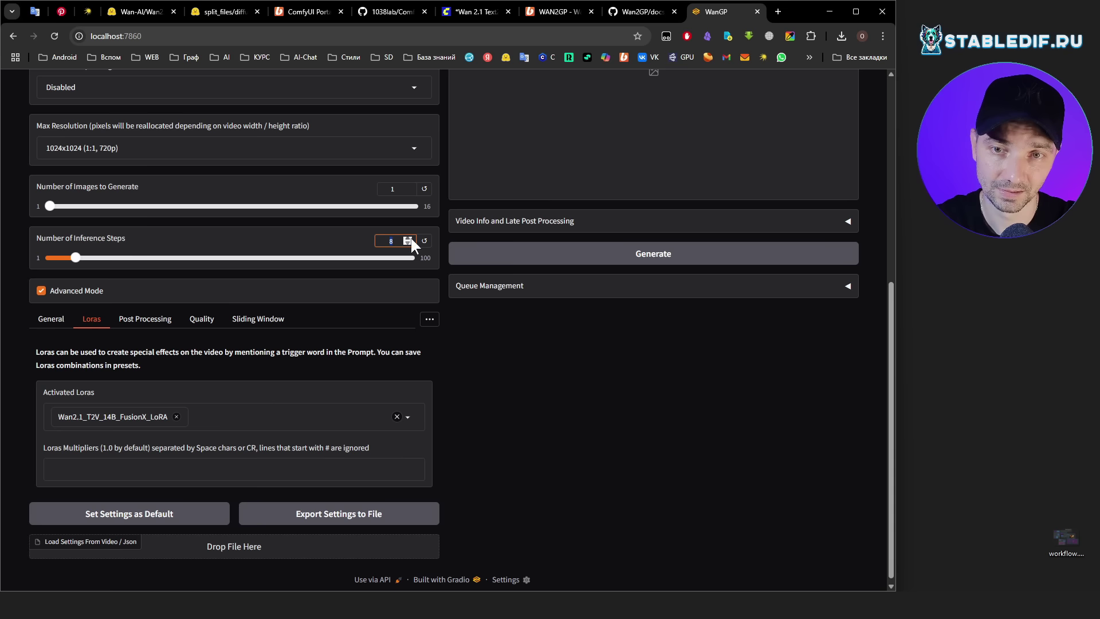
pyautogui.write('10')
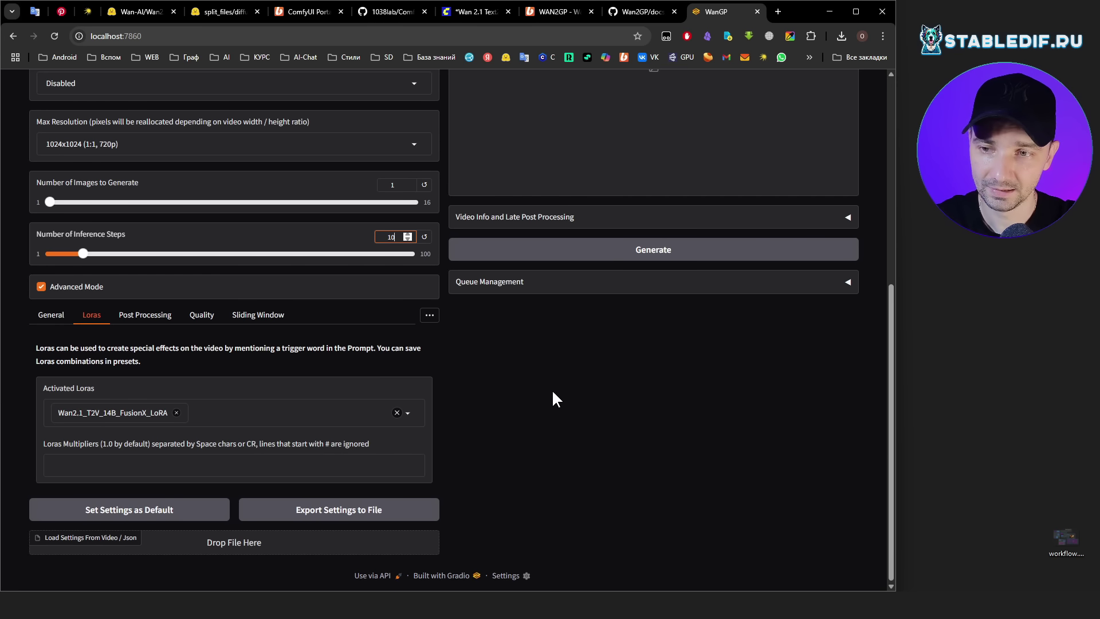
# Review the Sampler Solver / Scheduler choices in the general advanced settings, keep unipc, and generate the image.
pyautogui.click(61, 316)
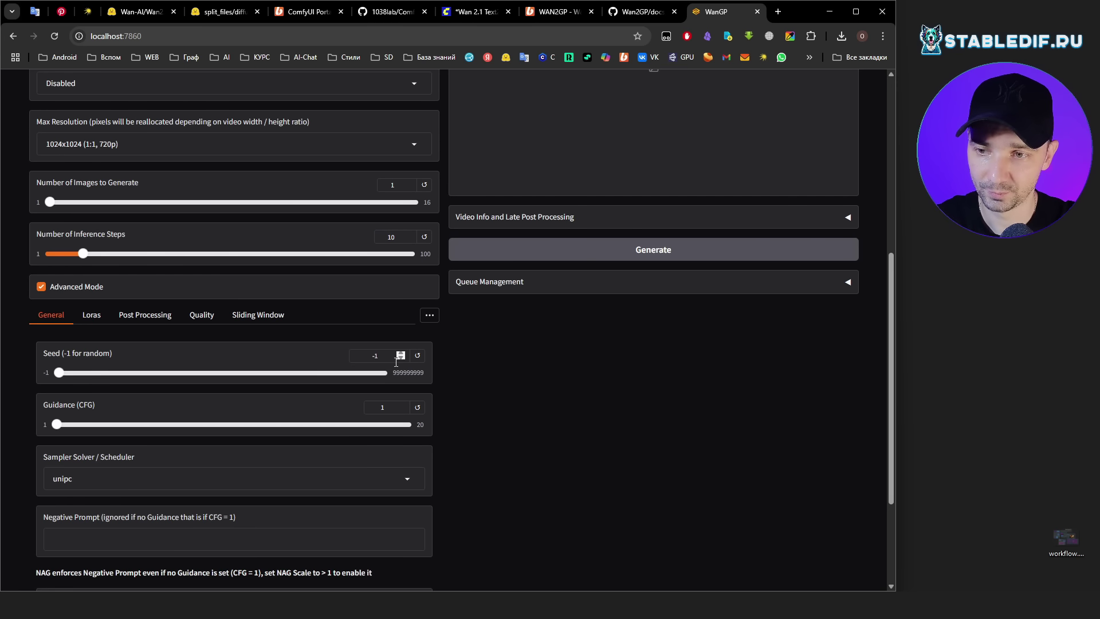
pyautogui.click(111, 473)
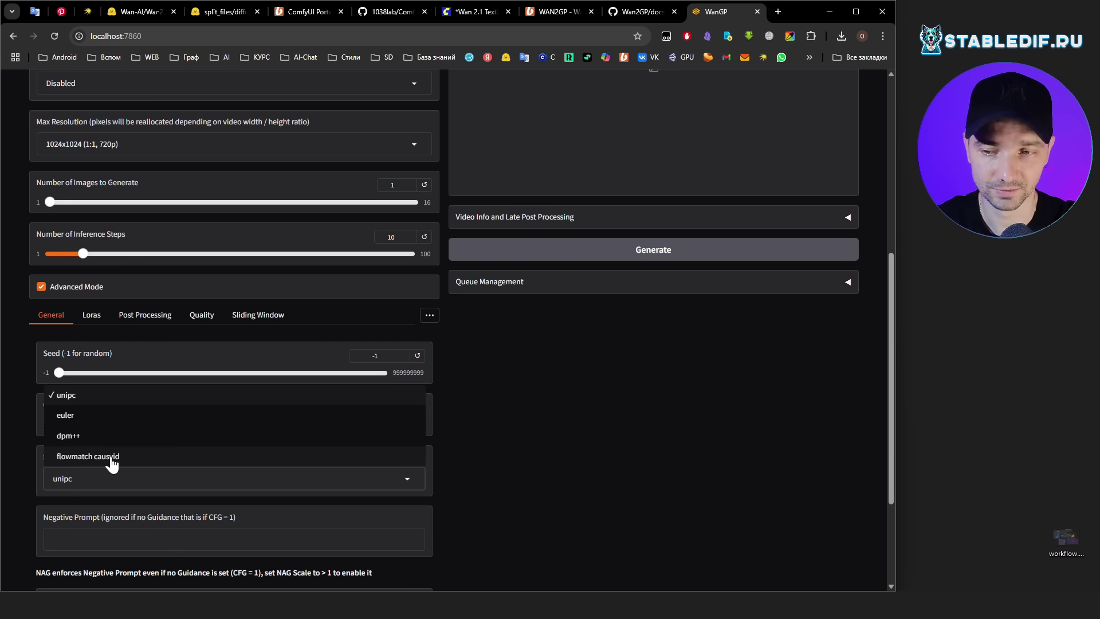
pyautogui.click(79, 402)
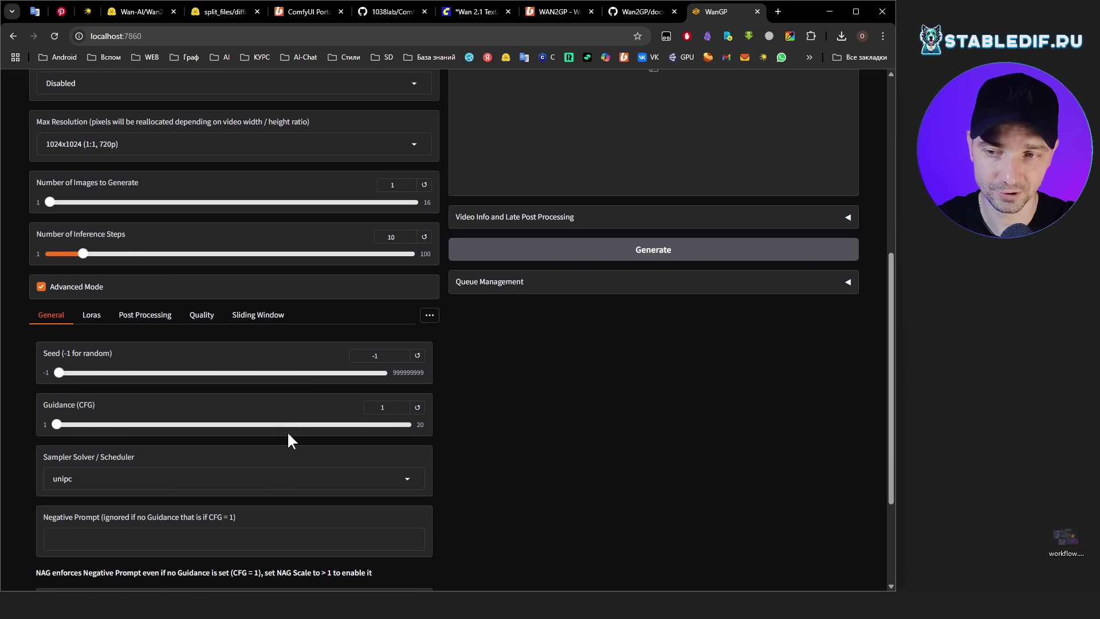
pyautogui.moveTo(593, 439); pyautogui.dragTo(601, 421)
pyautogui.click(628, 255)
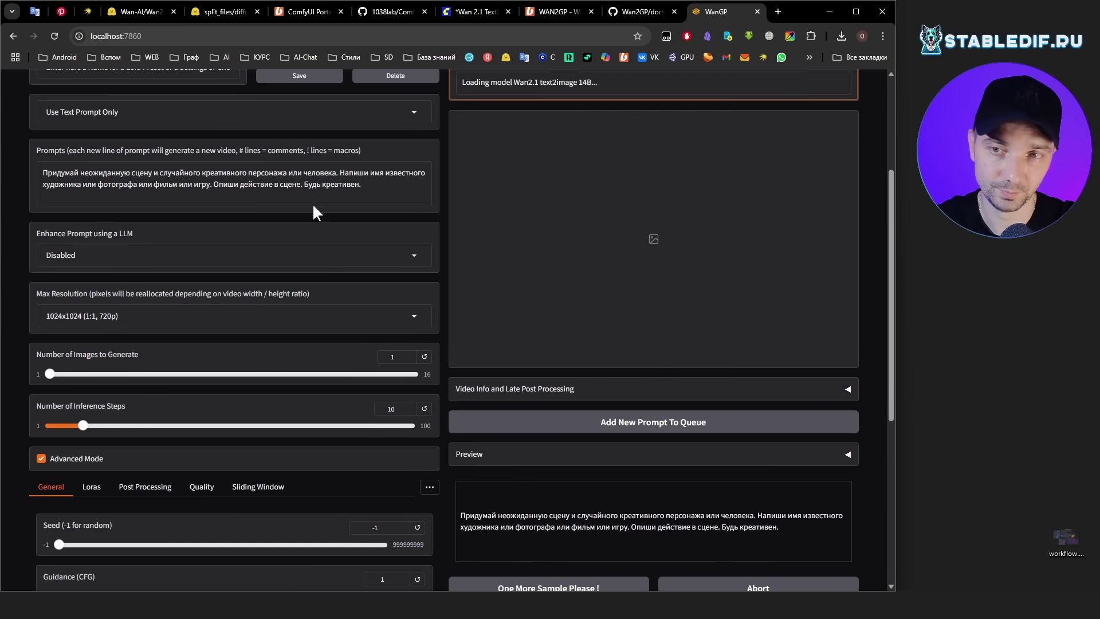
# View the hooded man image full screen, exit full screen and browse back to the room image.
pyautogui.scroll(-2, 535, 348)
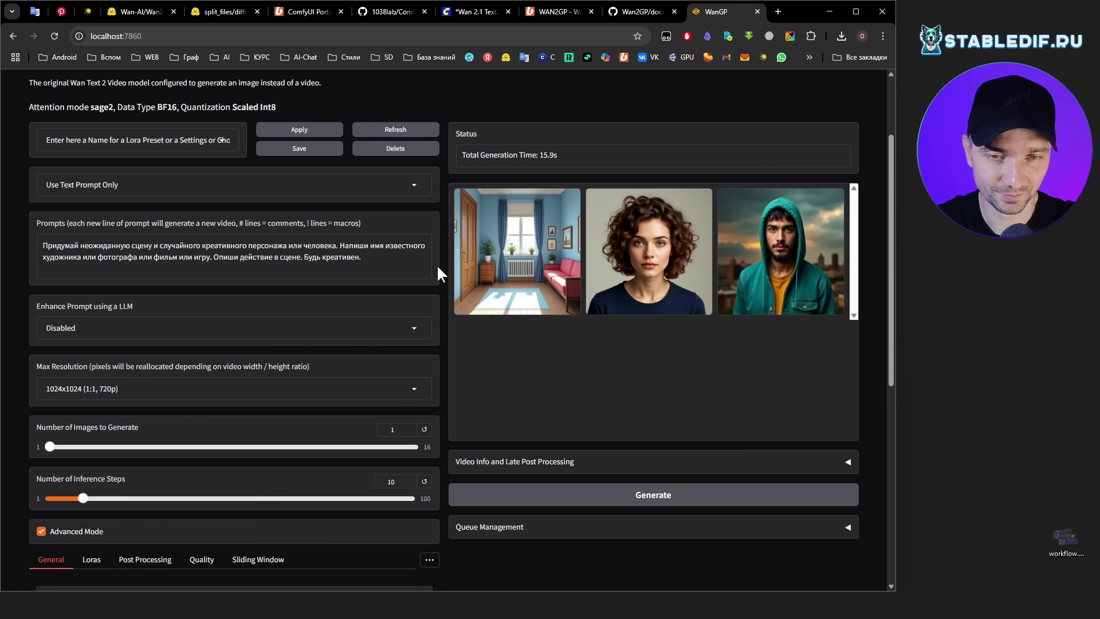
pyautogui.click(812, 267)
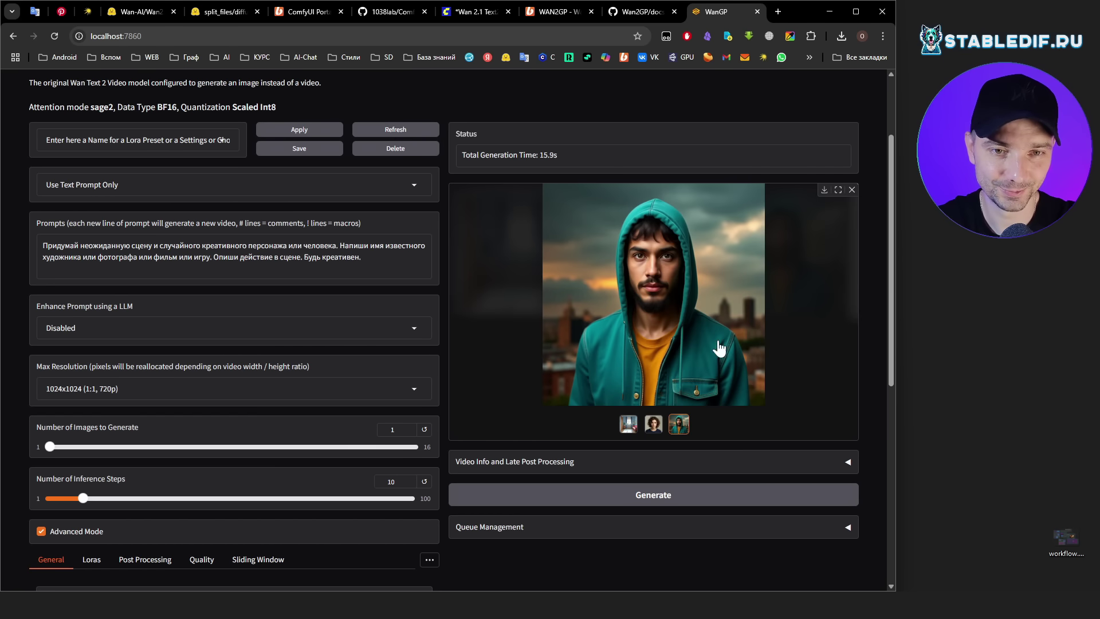
pyautogui.click(837, 189)
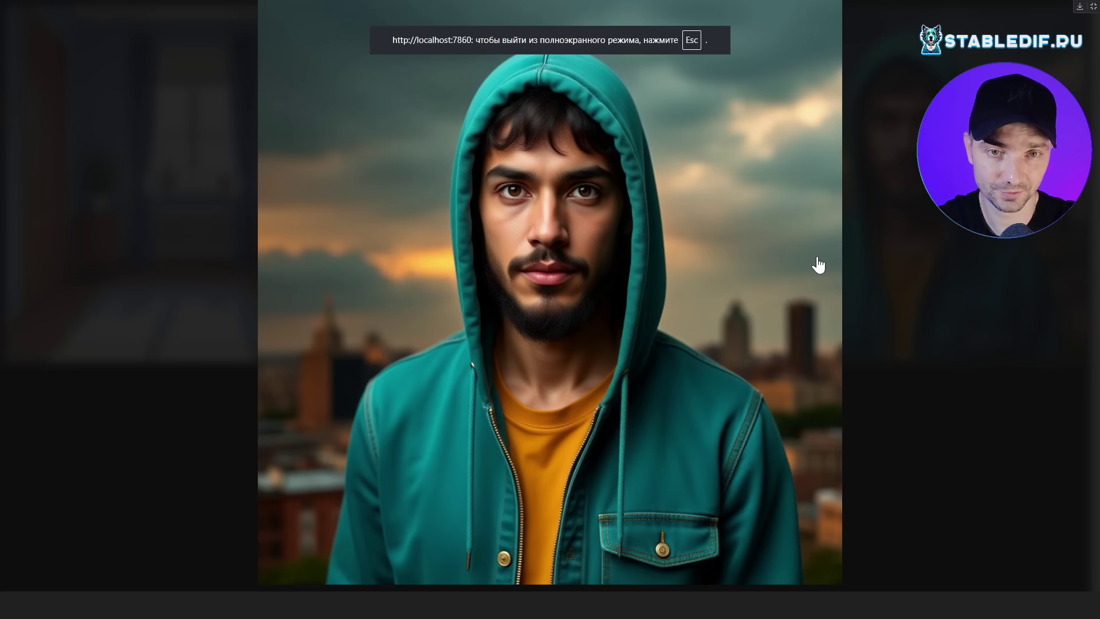
pyautogui.press('Escape')
pyautogui.press('Left')
pyautogui.press('Left')
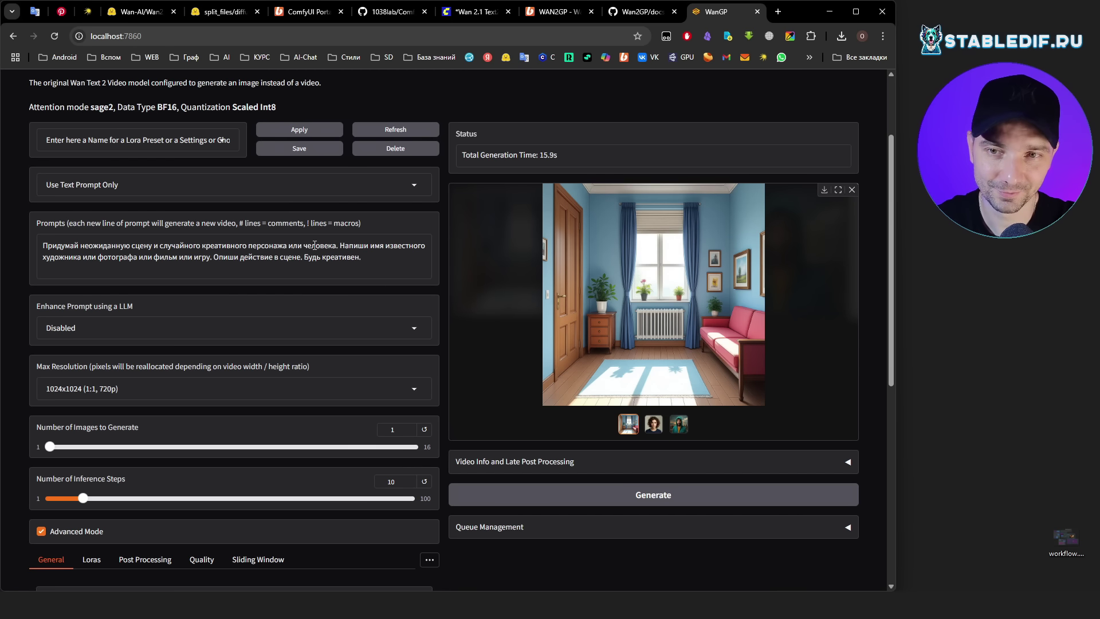
# Switch to the ComfyUI workflow and copy the jellyfish chef prompt from the Show Text node.
pyautogui.click(465, 8)
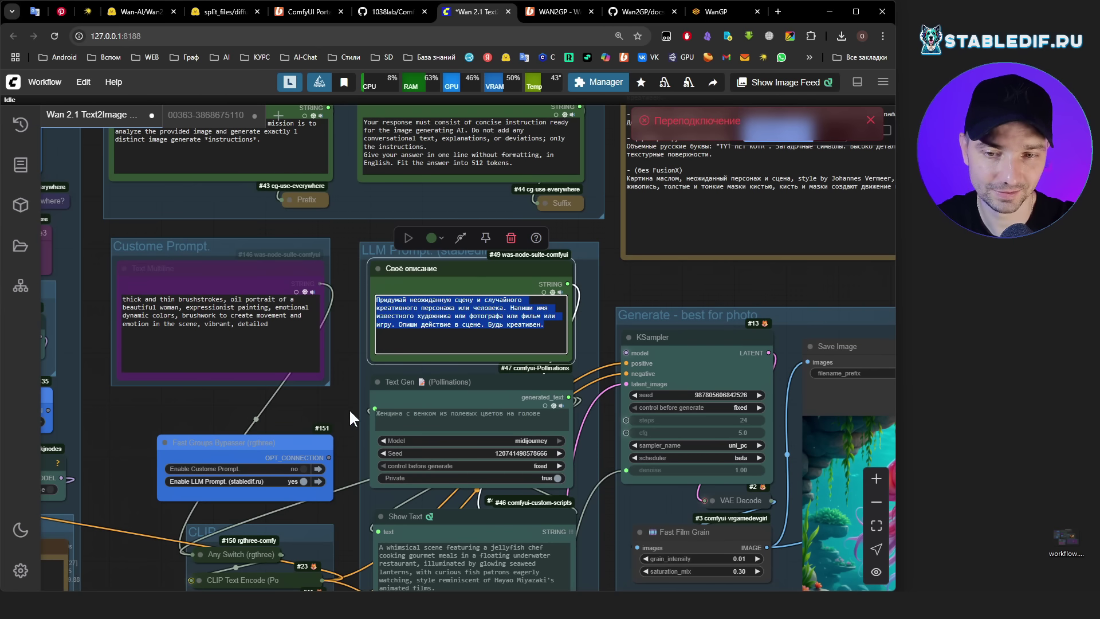
pyautogui.moveTo(349, 408); pyautogui.dragTo(351, 292)
pyautogui.click(446, 471)
pyautogui.moveTo(446, 471); pyautogui.dragTo(372, 433)
pyautogui.hotkey('ctrl', 'c')
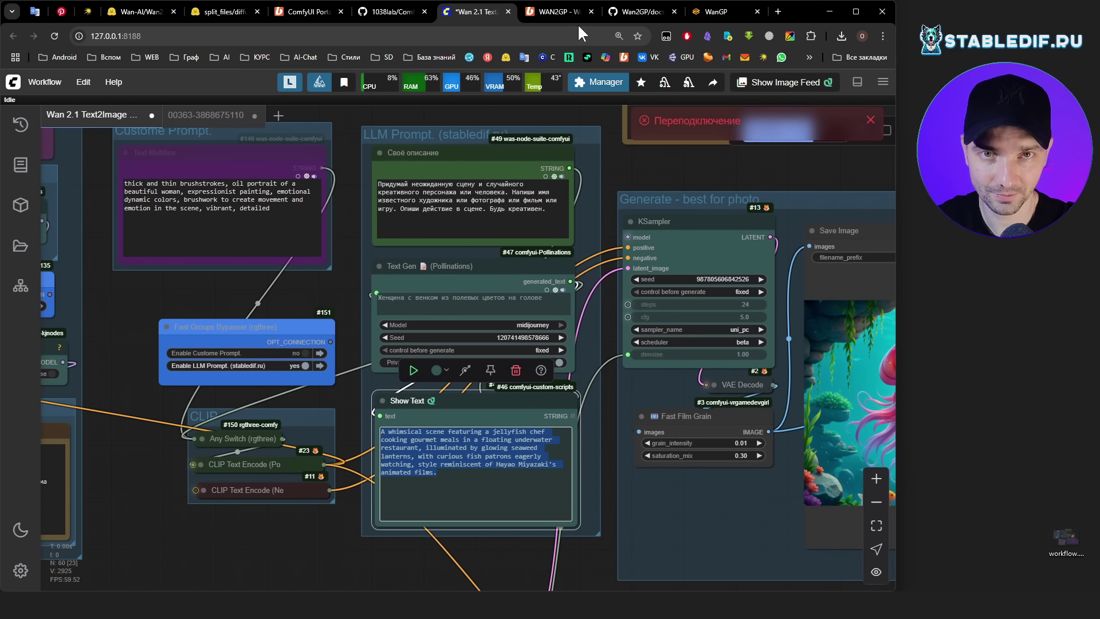
# Switch back to WanGP, replace the prompt with the copied jellyfish chef text and generate the image.
pyautogui.click(723, 13)
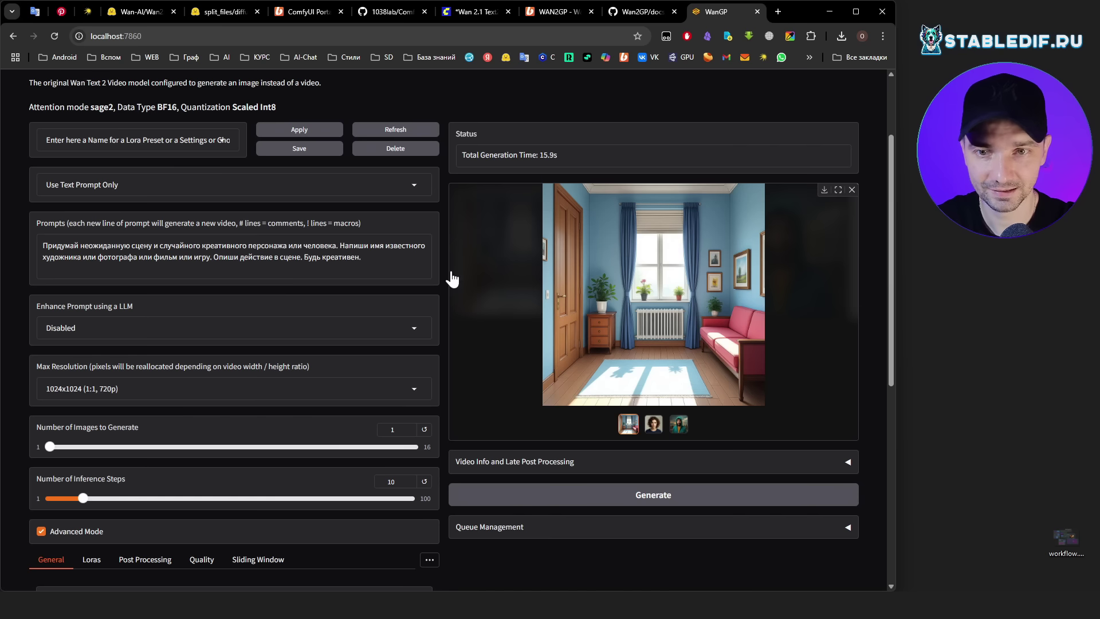
pyautogui.click(376, 258)
pyautogui.hotkey('ctrl', 'a')
pyautogui.hotkey('ctrl', 'v')
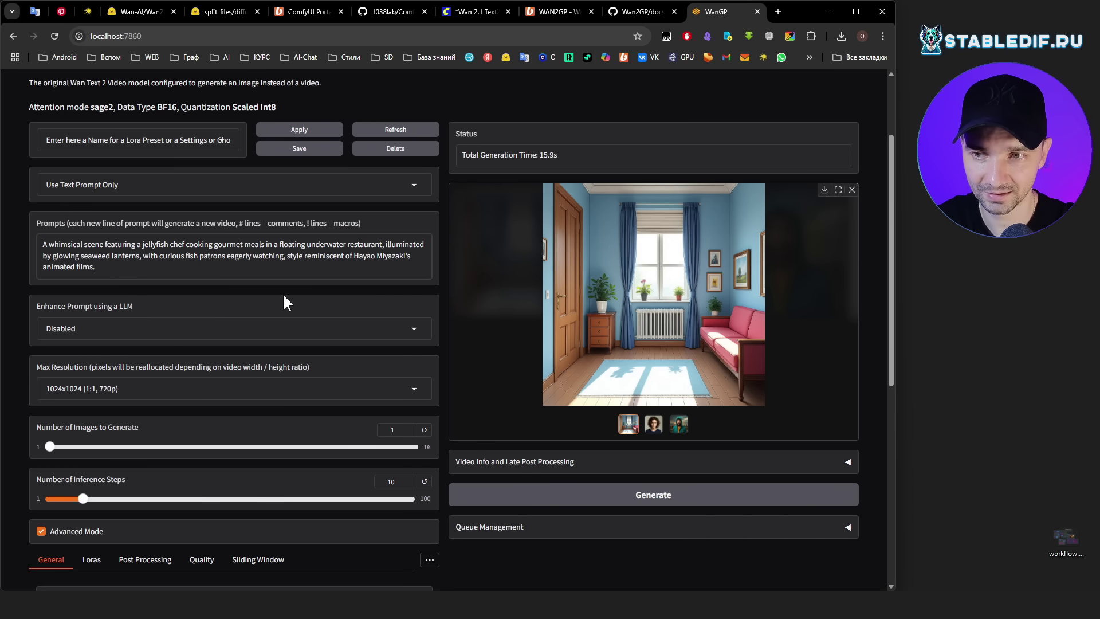
pyautogui.click(654, 497)
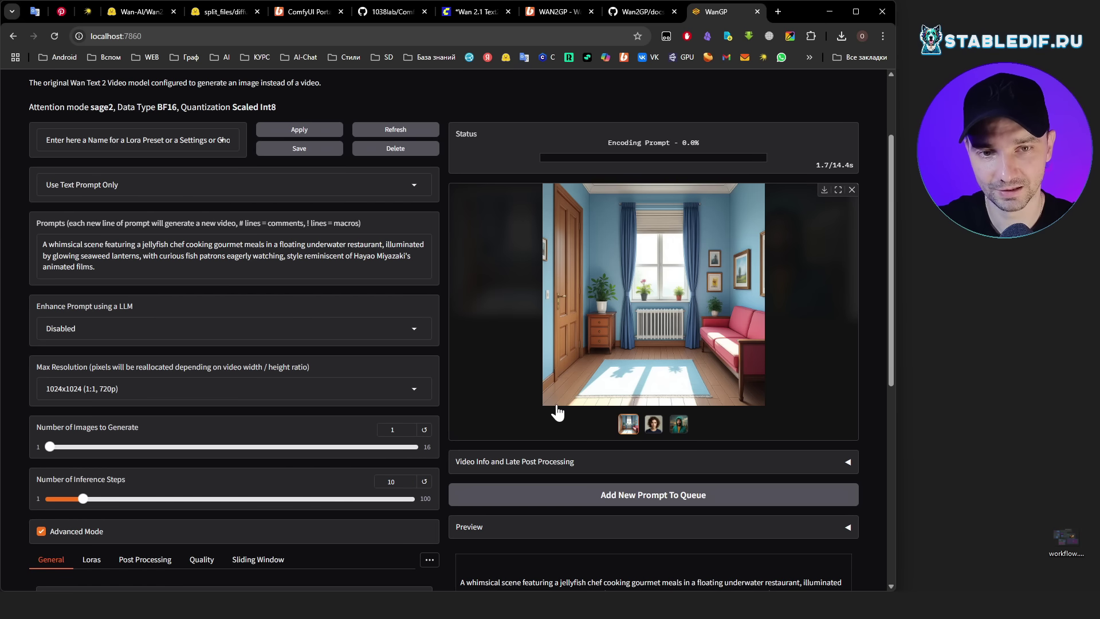
# Examine the generated underwater restaurant image full screen and highlight Int8 in the model's quantization line.
pyautogui.scroll(-3, 445, 309)
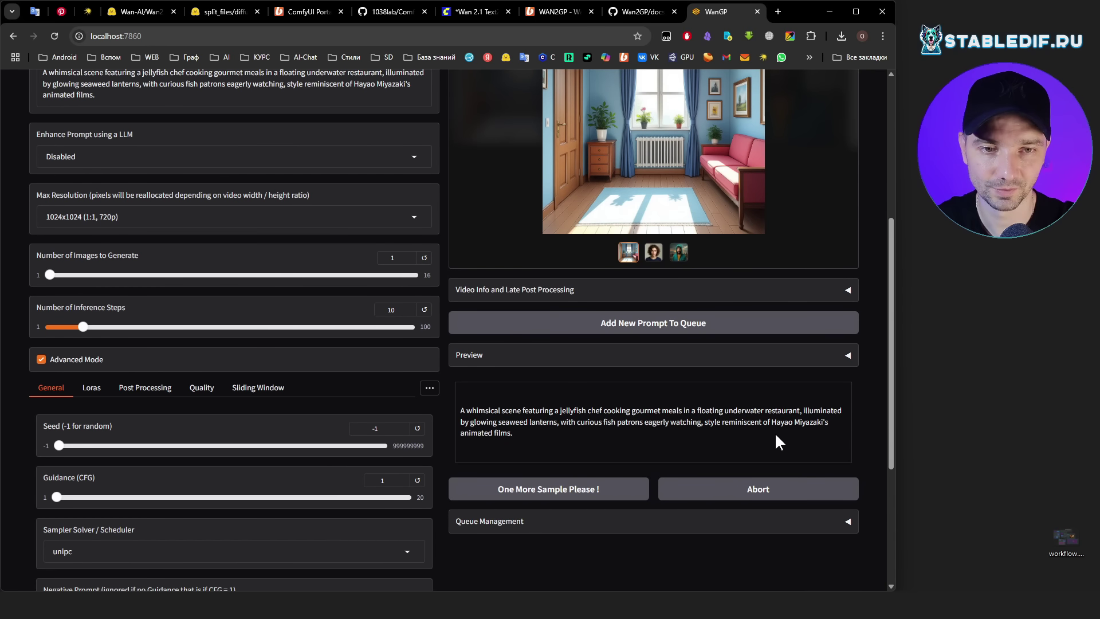
pyautogui.scroll(2, 776, 434)
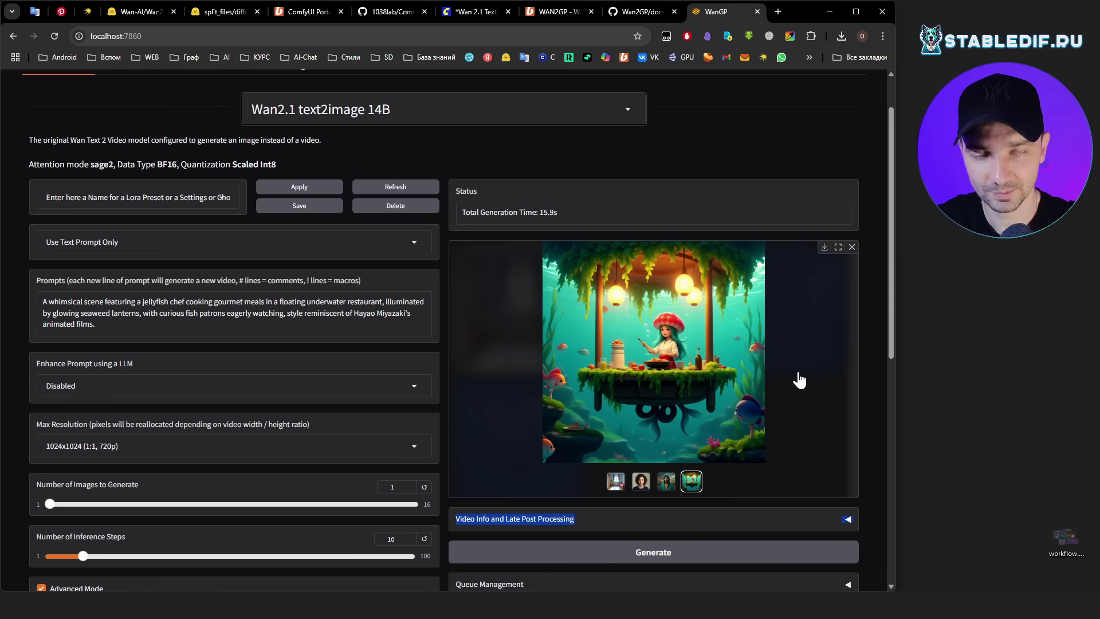
pyautogui.click(838, 246)
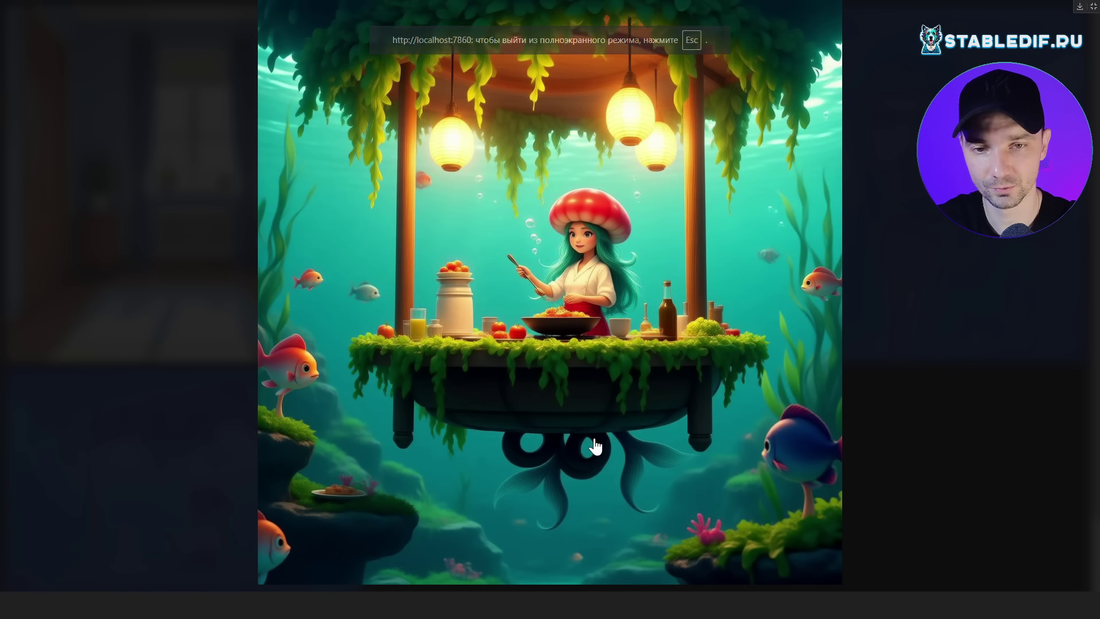
pyautogui.press('Escape')
pyautogui.moveTo(277, 165); pyautogui.dragTo(264, 163)
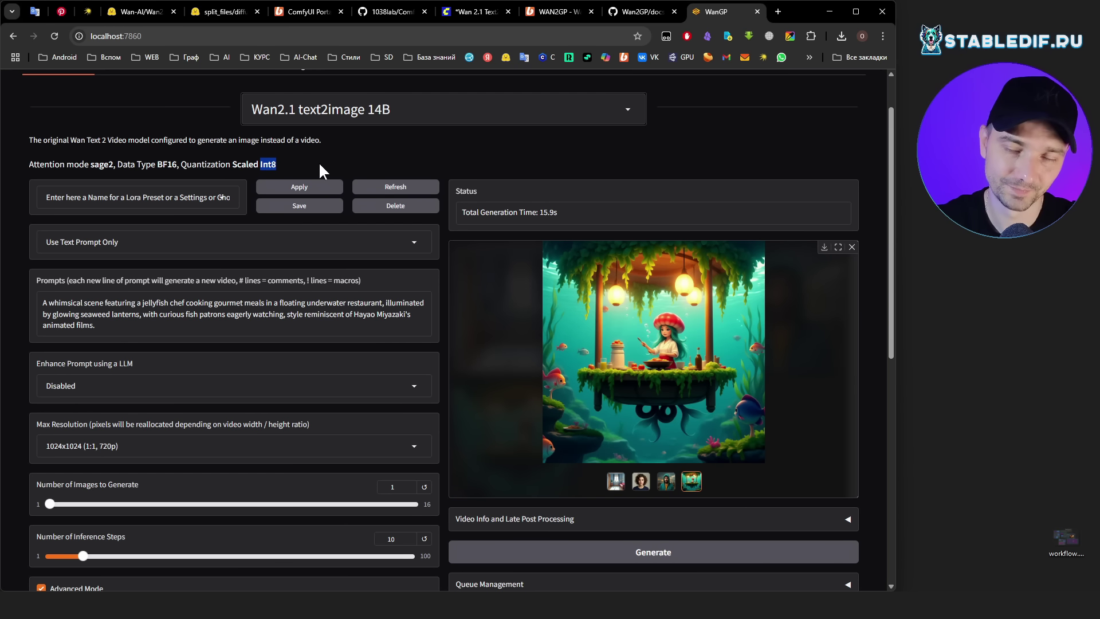
pyautogui.click(835, 251)
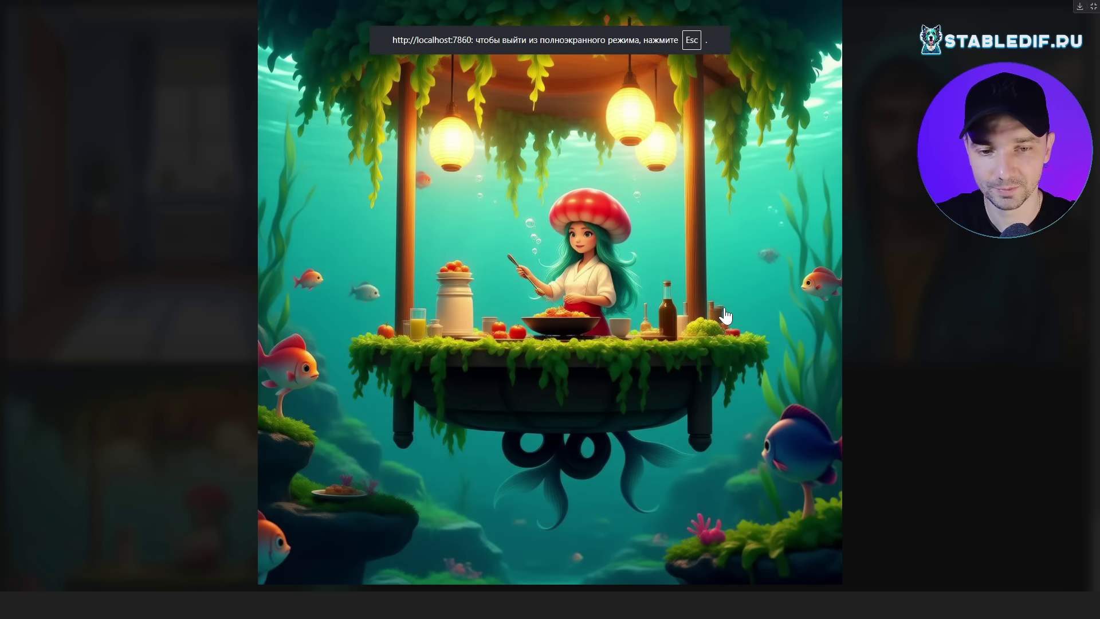
pyautogui.press('Escape')
# Generate another image from the same prompt while checking GPU load and memory in Task Manager, and close Task Manager.
pyautogui.click(679, 553)
pyautogui.hotkey('ctrl', 'shift', 'Escape')
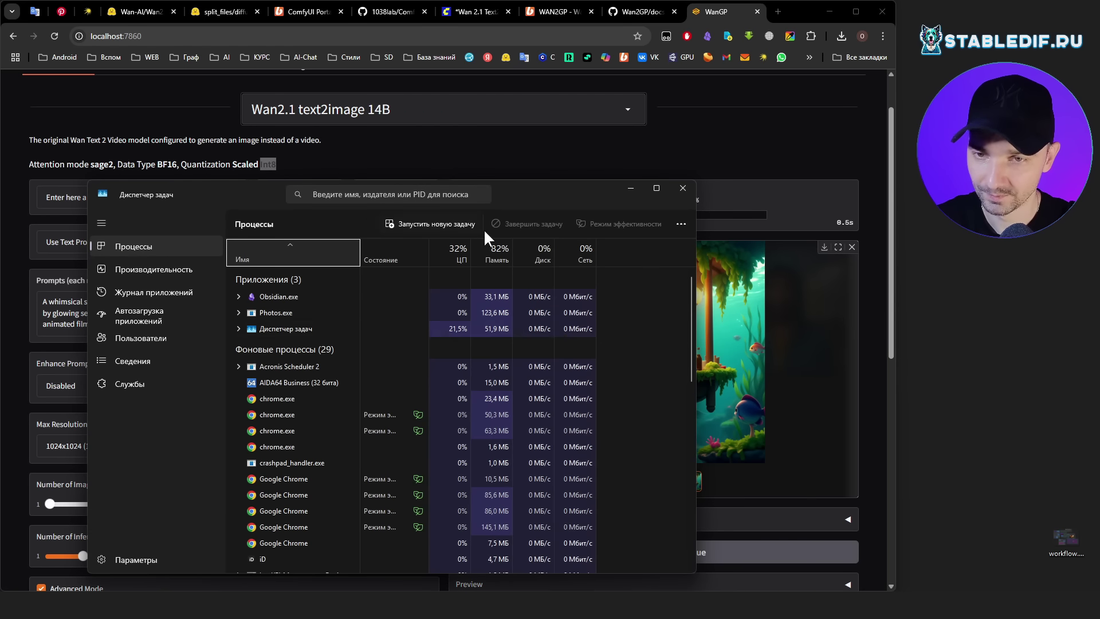
pyautogui.click(152, 269)
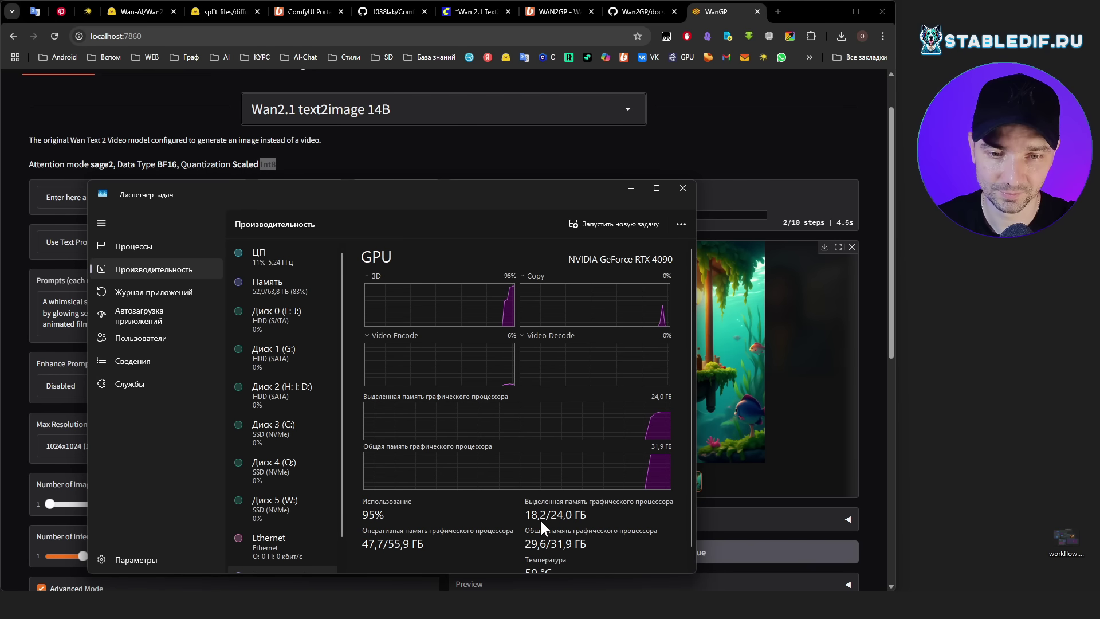
pyautogui.click(685, 192)
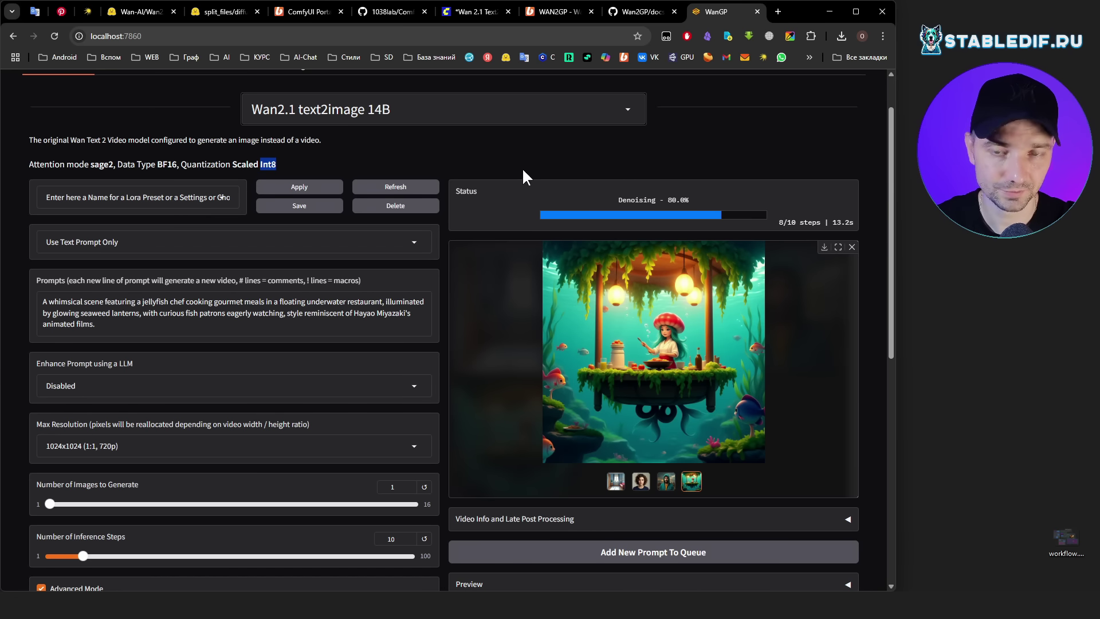
# Look over the settings on the WanGP Configuration page.
pyautogui.scroll(1, 341, 144)
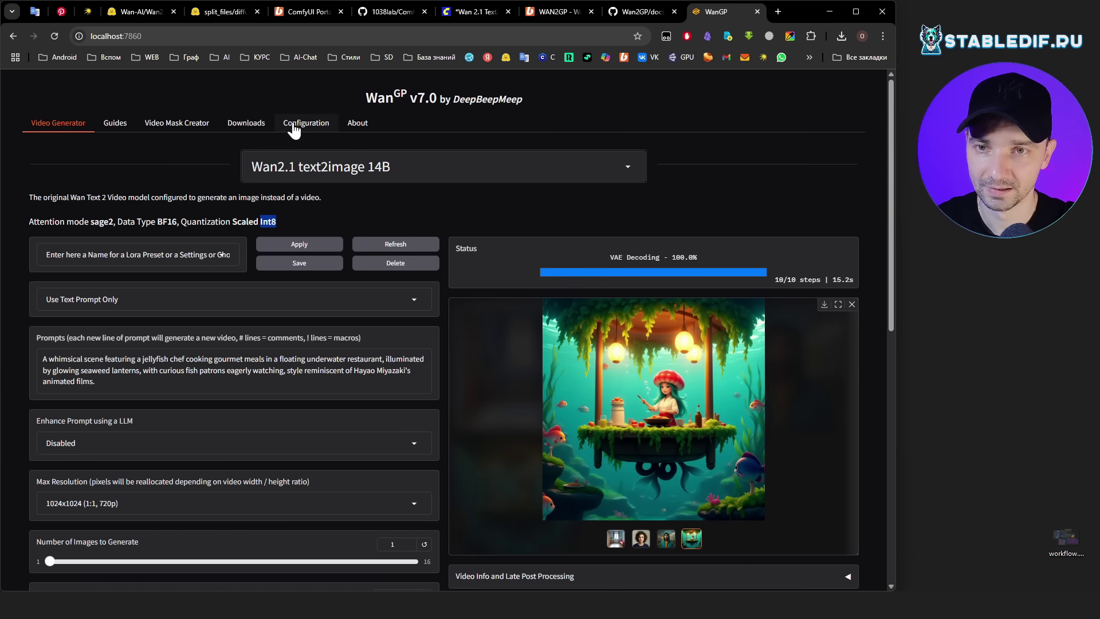
pyautogui.click(306, 122)
pyautogui.click(123, 240)
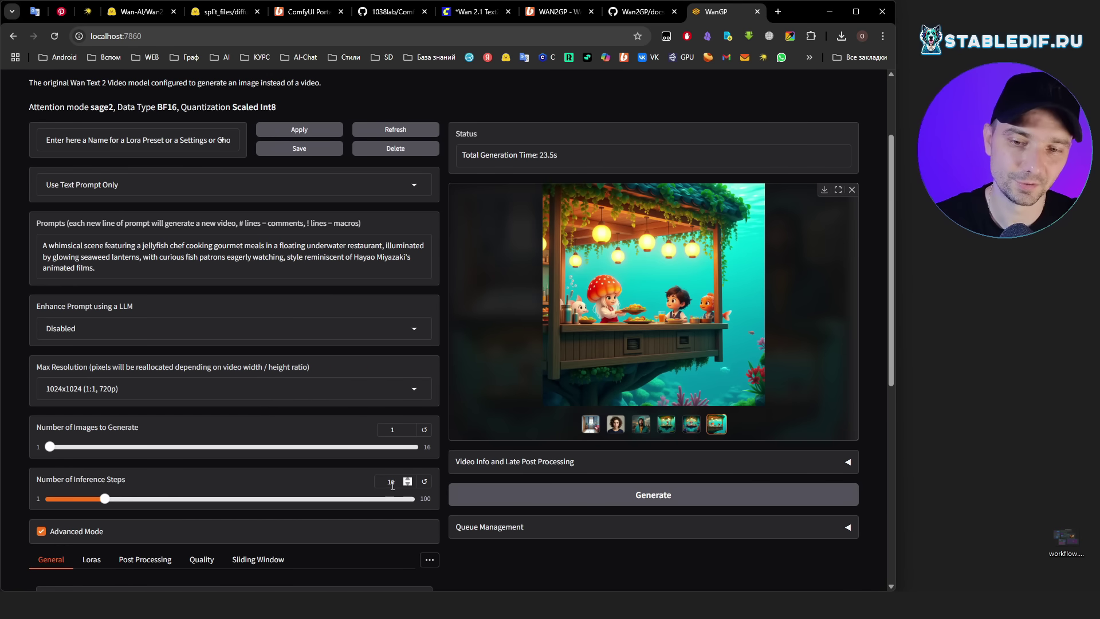
# Highlight the inference steps value, view the room image full screen and return to the newest underwater restaurant image.
pyautogui.click(384, 481)
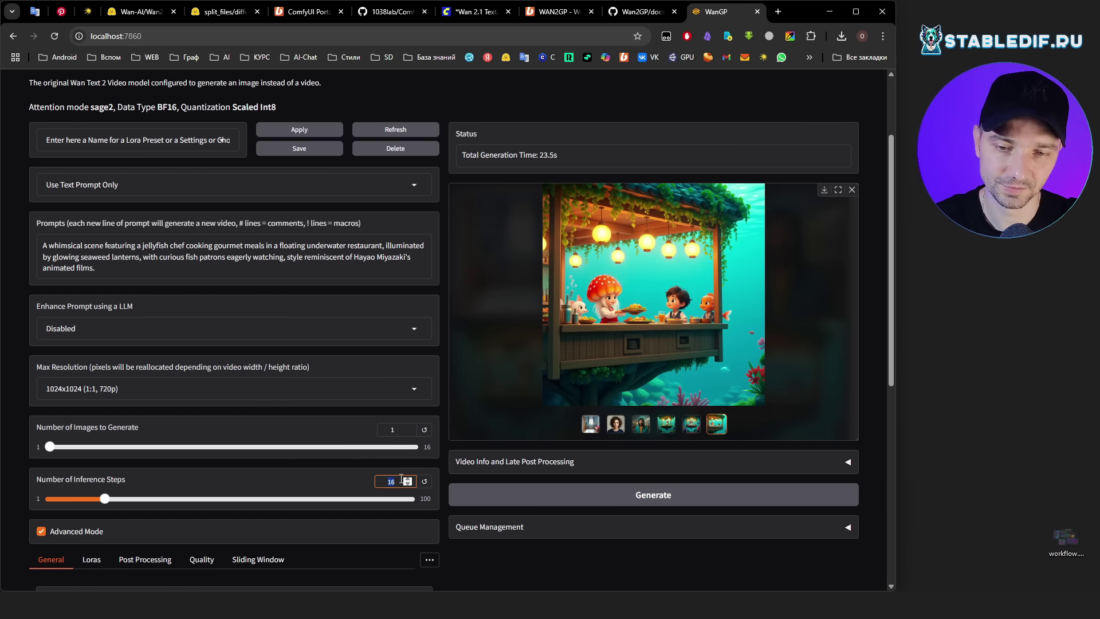
pyautogui.click(837, 189)
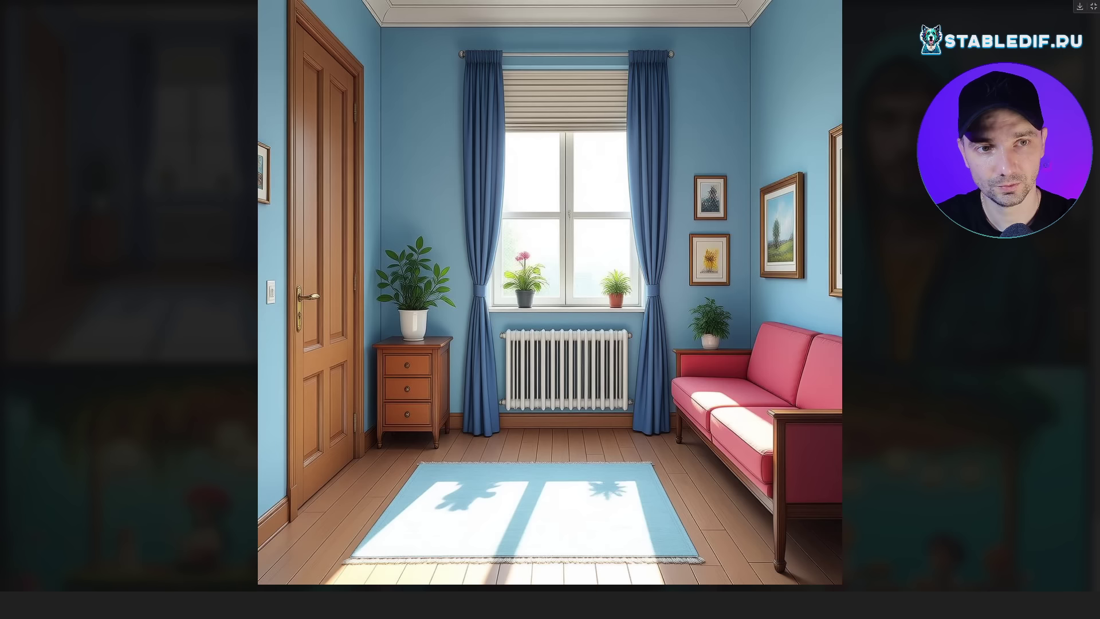
pyautogui.click(1092, 7)
pyautogui.click(716, 424)
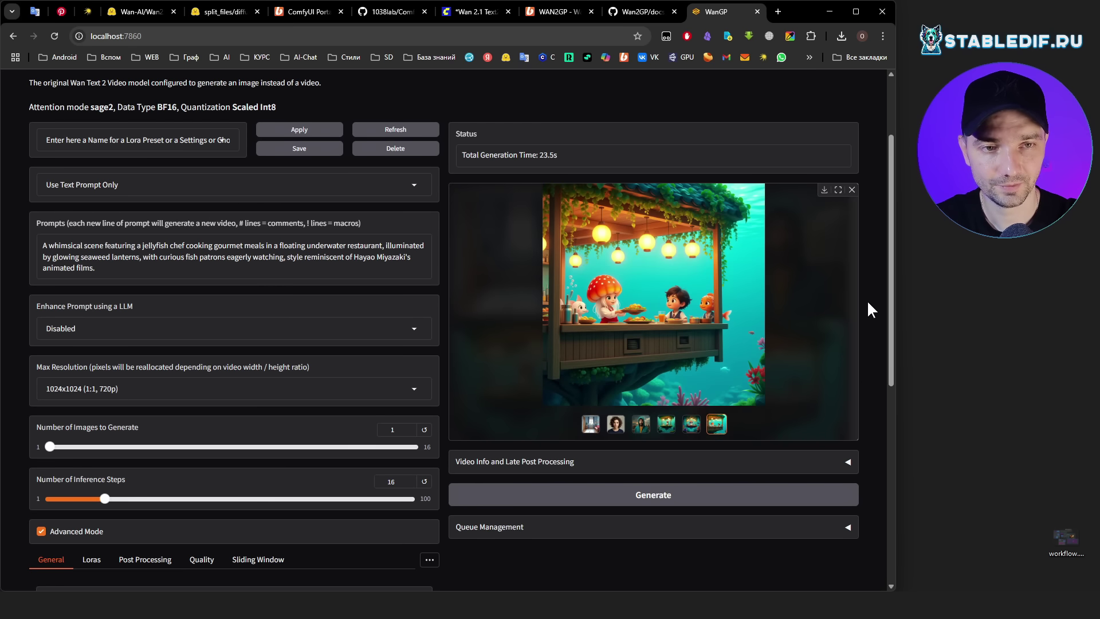
pyautogui.scroll(2, 864, 311)
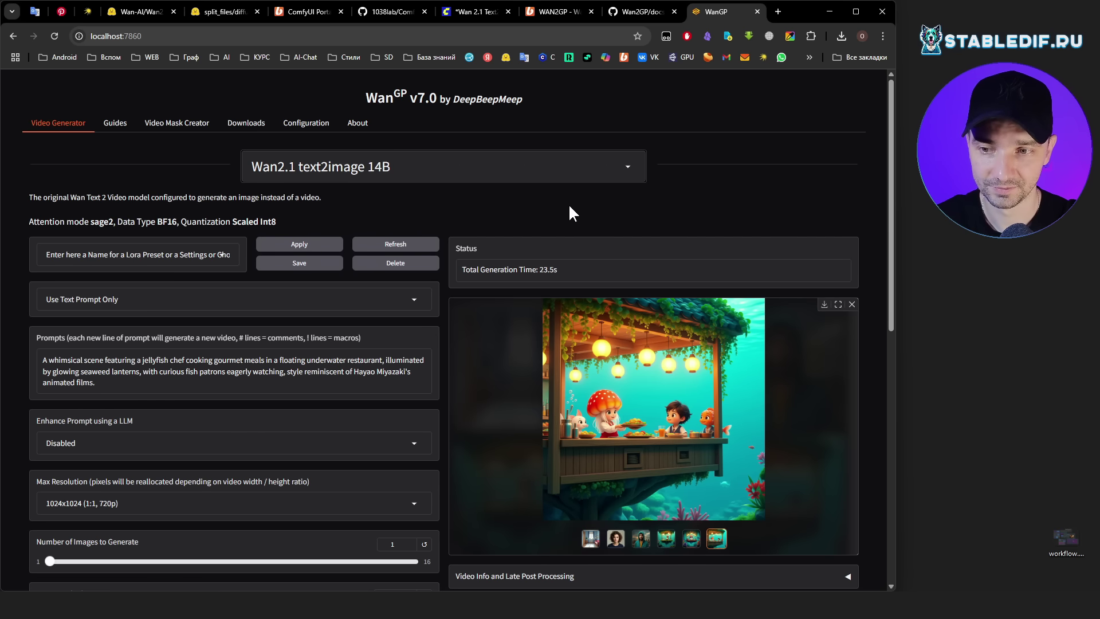
# Look over the image generation settings and the list of available sampler solvers.
pyautogui.scroll(-7, 889, 273)
pyautogui.scroll(1, 822, 438)
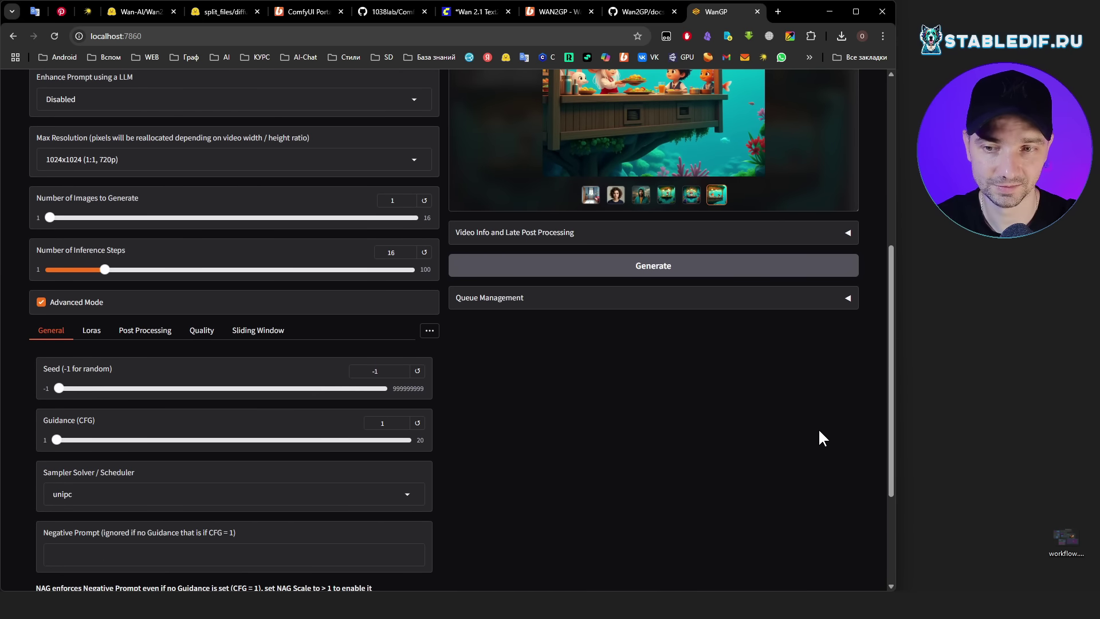
pyautogui.scroll(5, 822, 438)
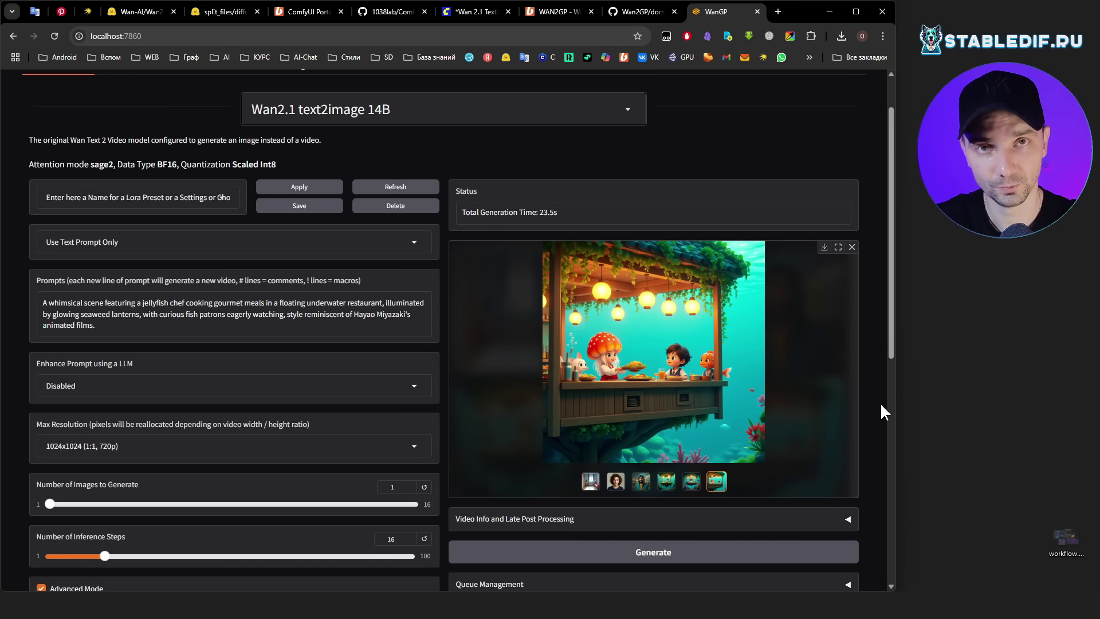
pyautogui.scroll(-8, 696, 469)
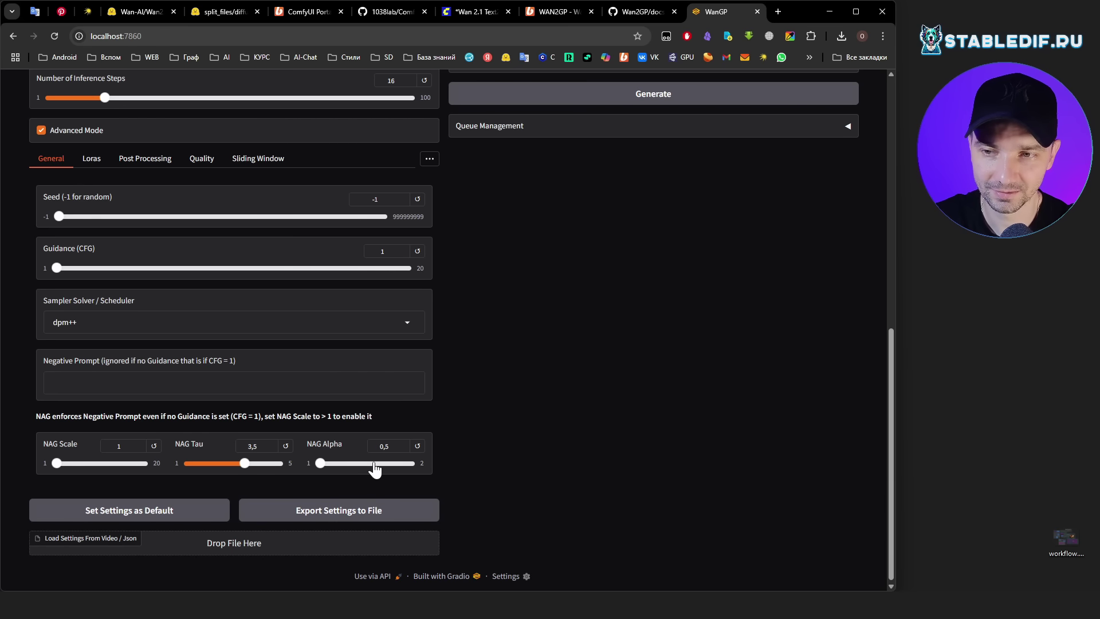
pyautogui.click(76, 325)
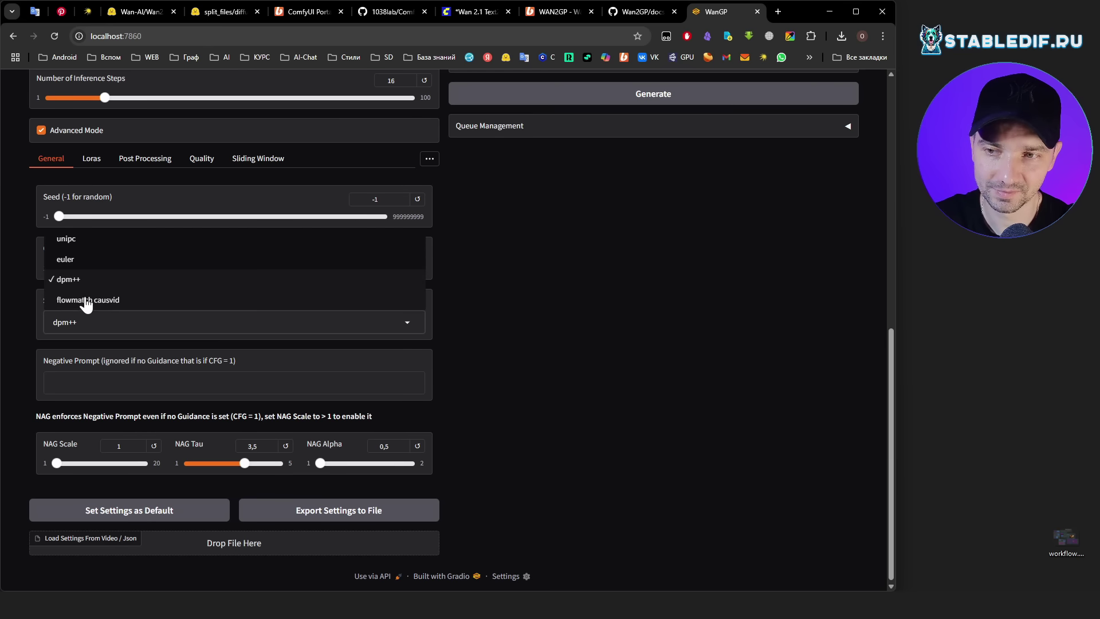
pyautogui.click(566, 284)
# Examine the newest underwater restaurant image full screen and return to the generator page.
pyautogui.scroll(5, 734, 424)
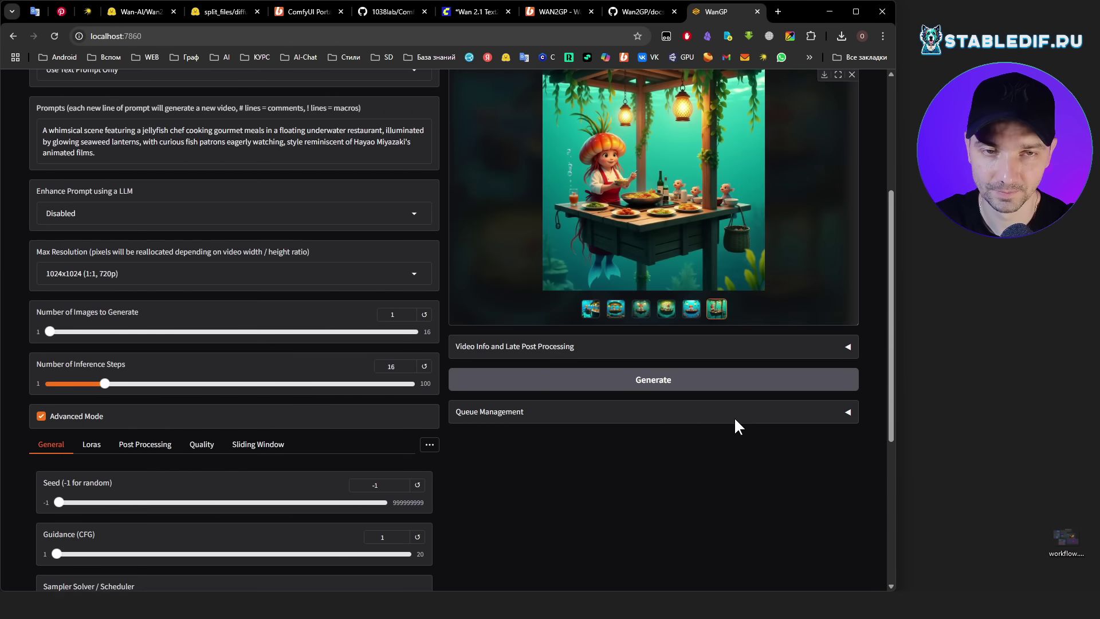
pyautogui.scroll(2, 756, 160)
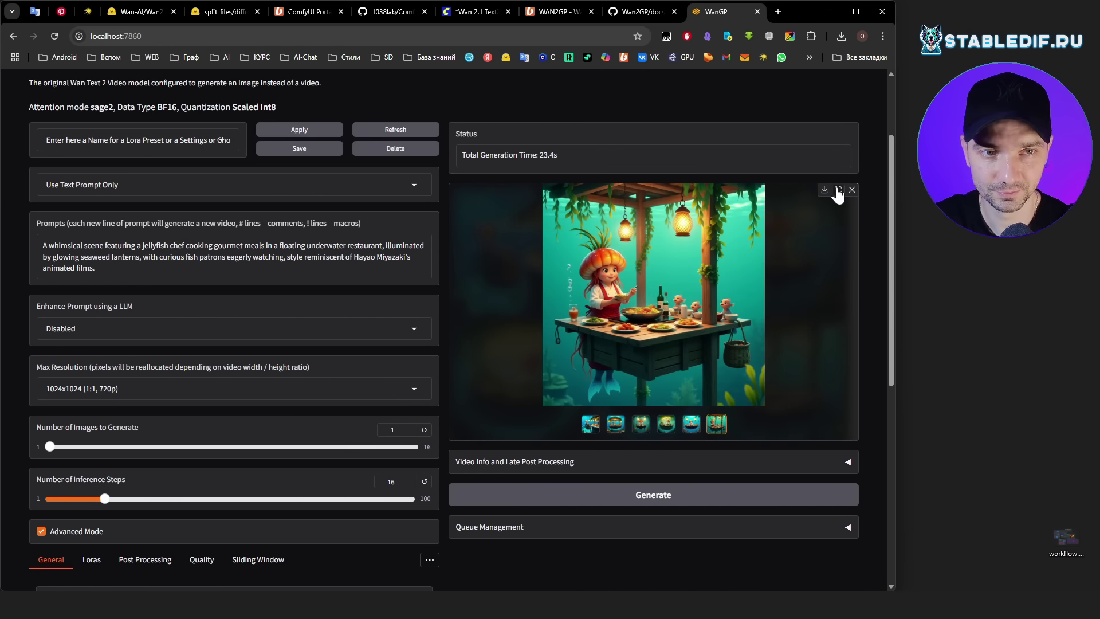
pyautogui.click(836, 194)
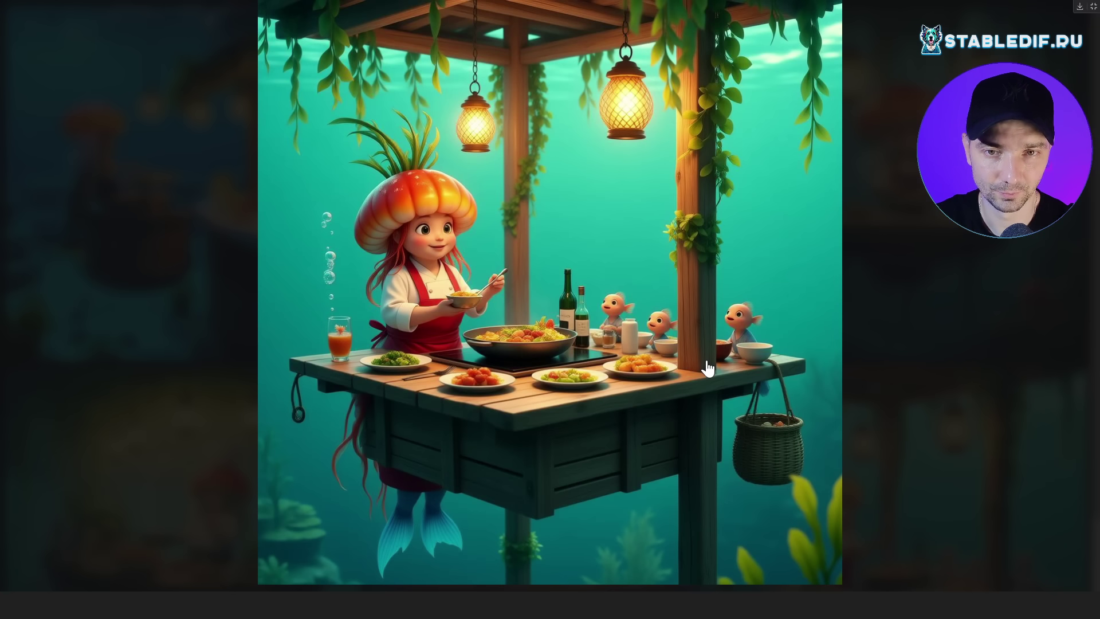
pyautogui.press('Escape')
# Set the sampler solver to flowmatch causvid and check which LoRA is activated.
pyautogui.scroll(-3, 645, 338)
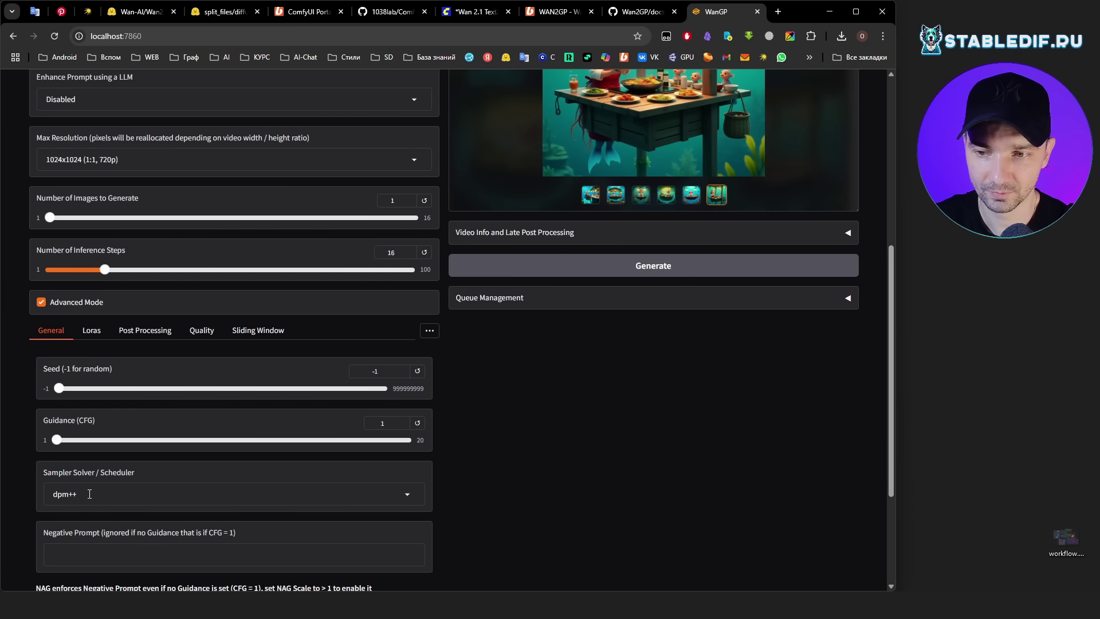
pyautogui.click(90, 494)
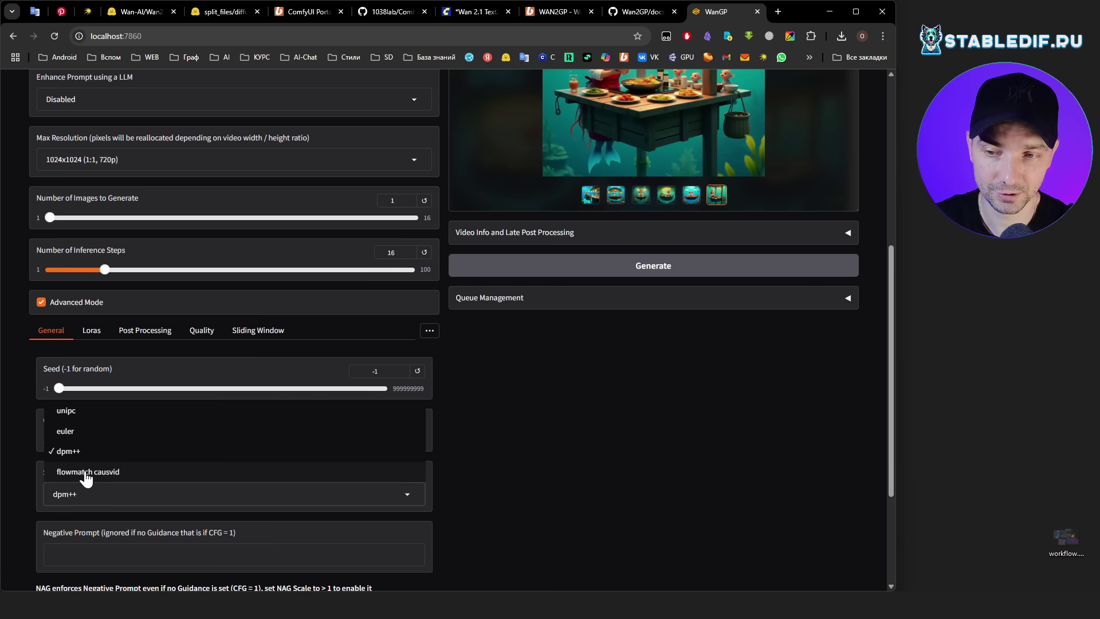
pyautogui.click(86, 473)
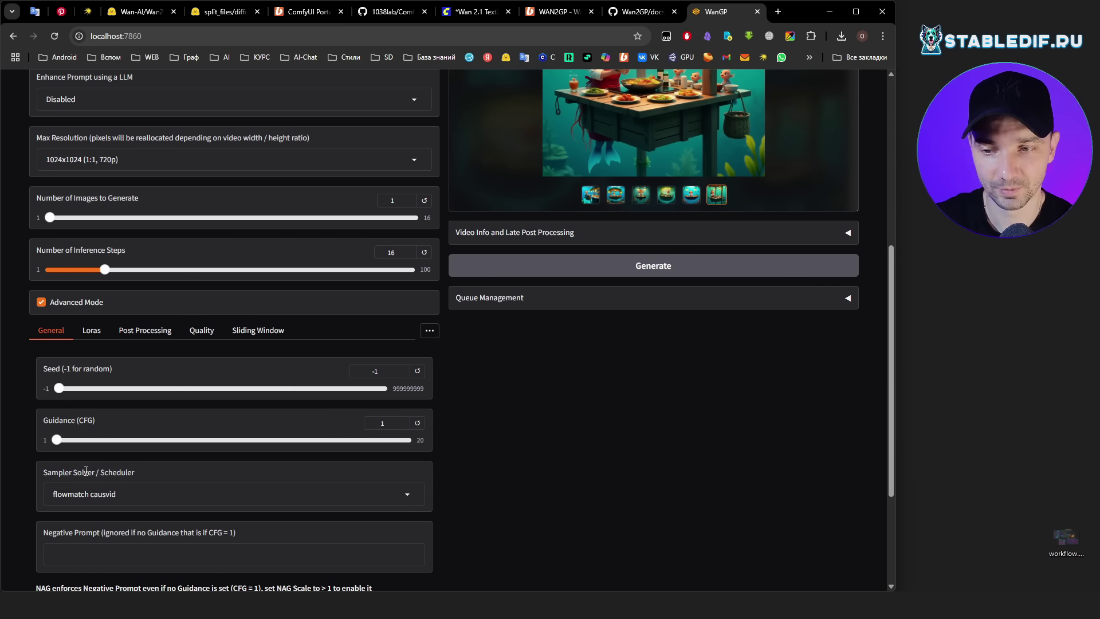
pyautogui.scroll(-2, 487, 378)
pyautogui.click(92, 214)
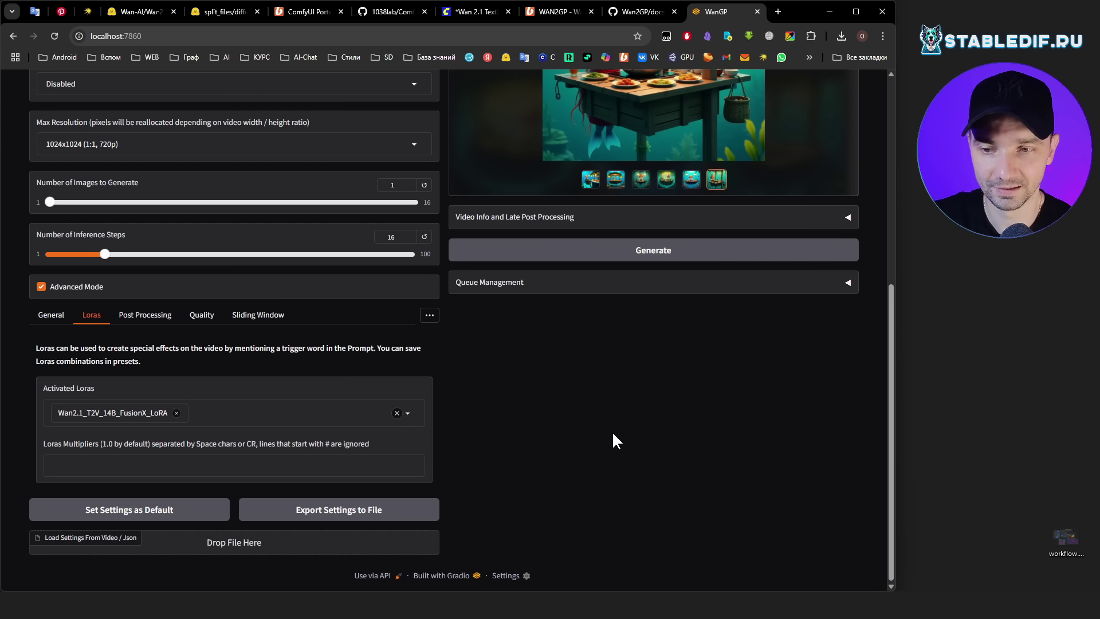
pyautogui.click(44, 321)
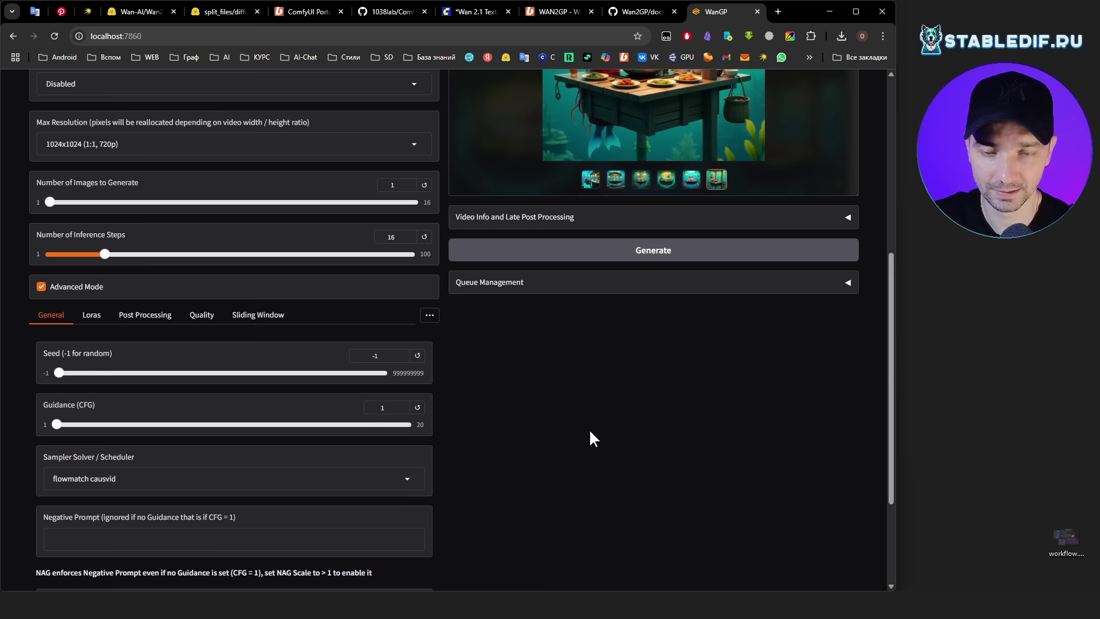
# Generate an image from the jellyfish chef prompt with flowmatch causvid and inspect the result full screen.
pyautogui.scroll(2, 650, 404)
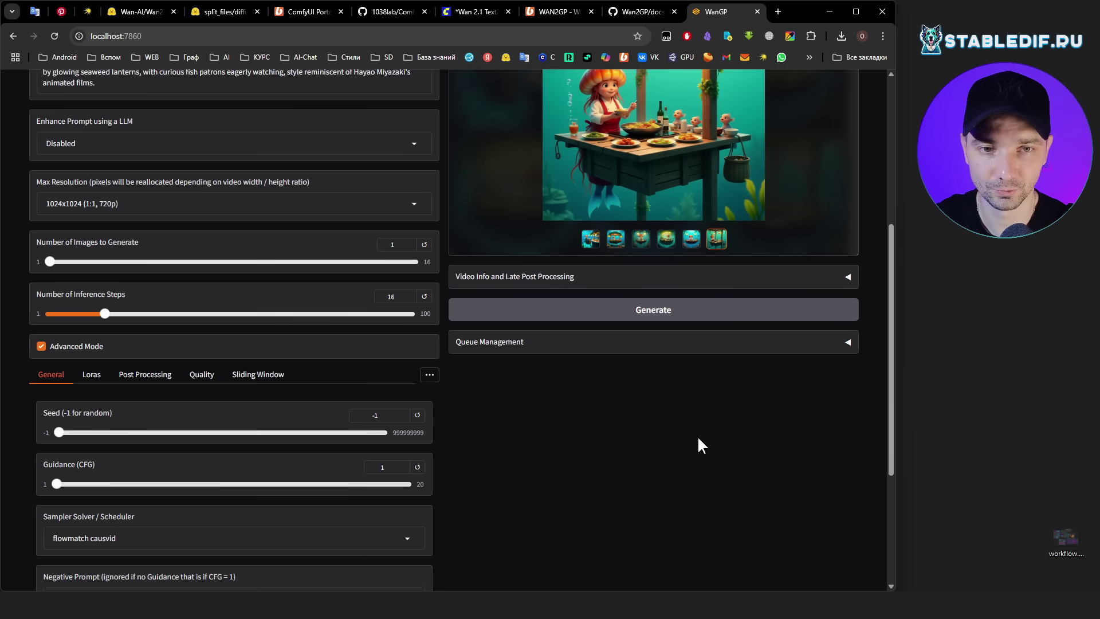
pyautogui.click(670, 375)
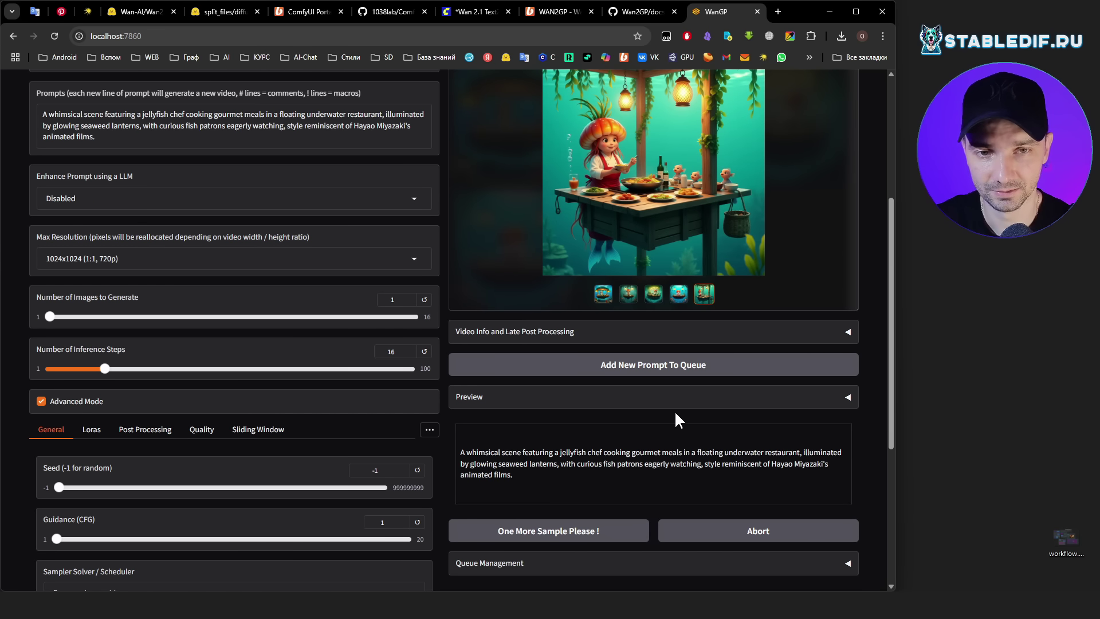
pyautogui.scroll(-3, 56, 425)
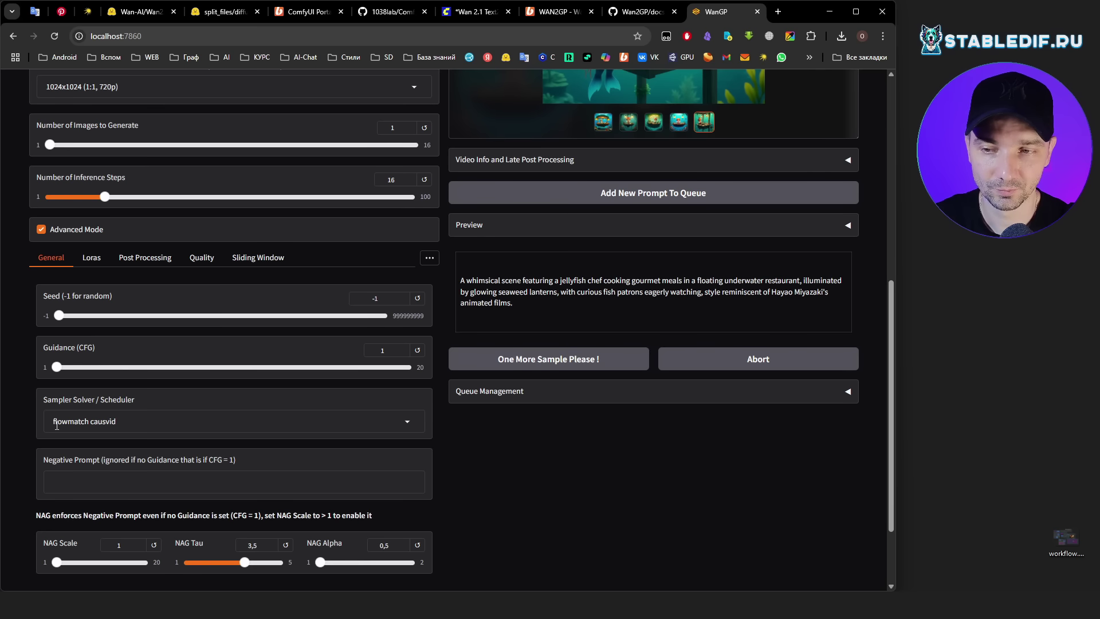
pyautogui.scroll(4, 709, 519)
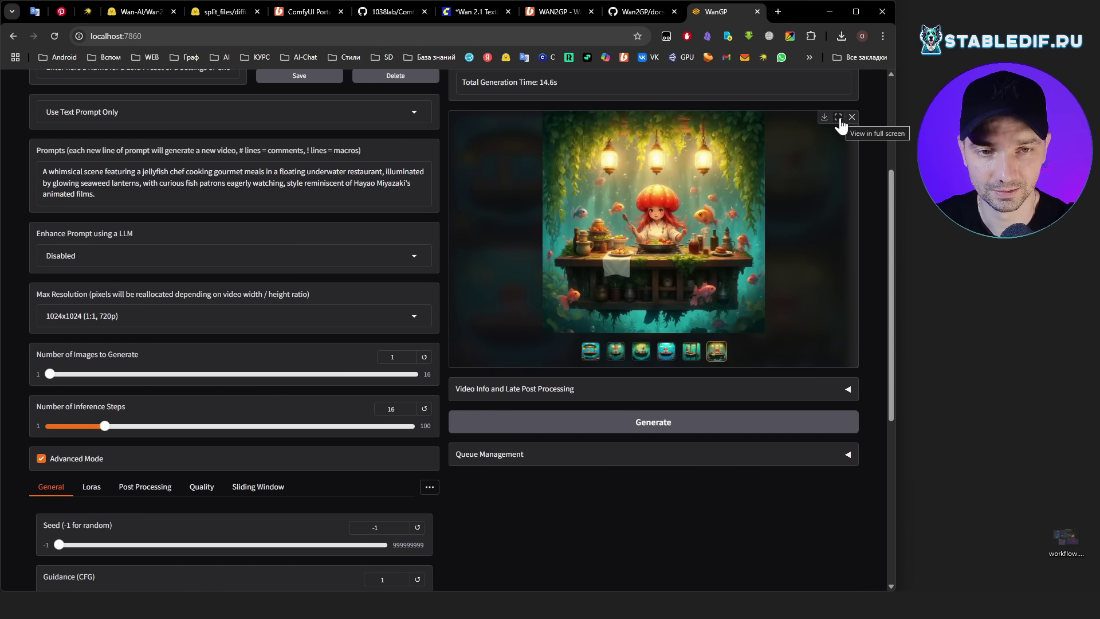
pyautogui.click(838, 118)
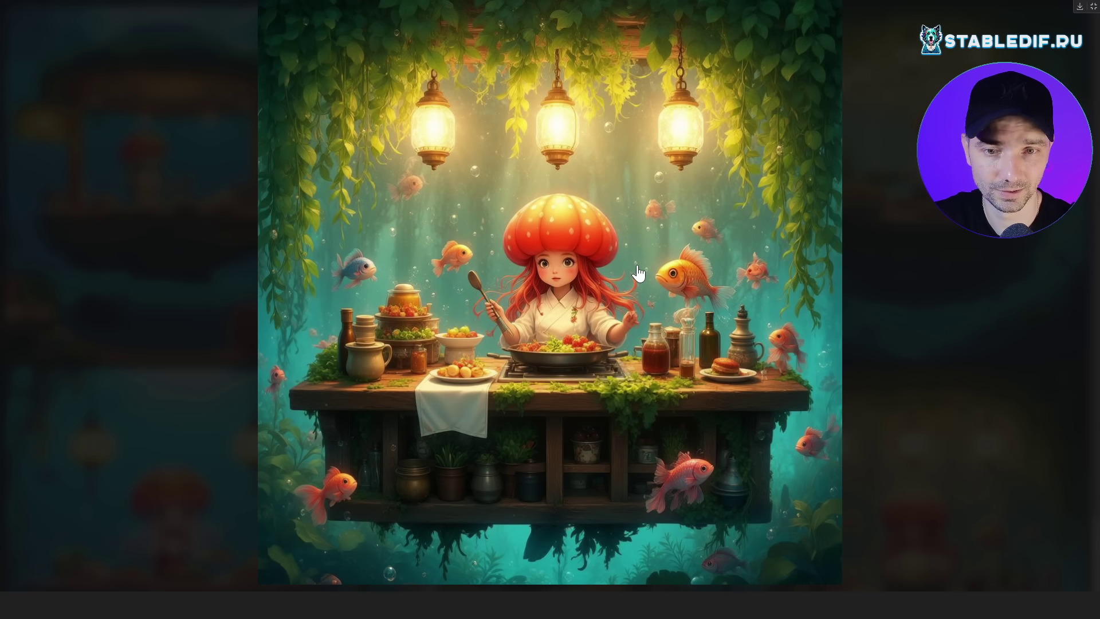
pyautogui.press('Escape')
# Review the sampler solver options once more and return to the newest generated image.
pyautogui.scroll(-3, 594, 344)
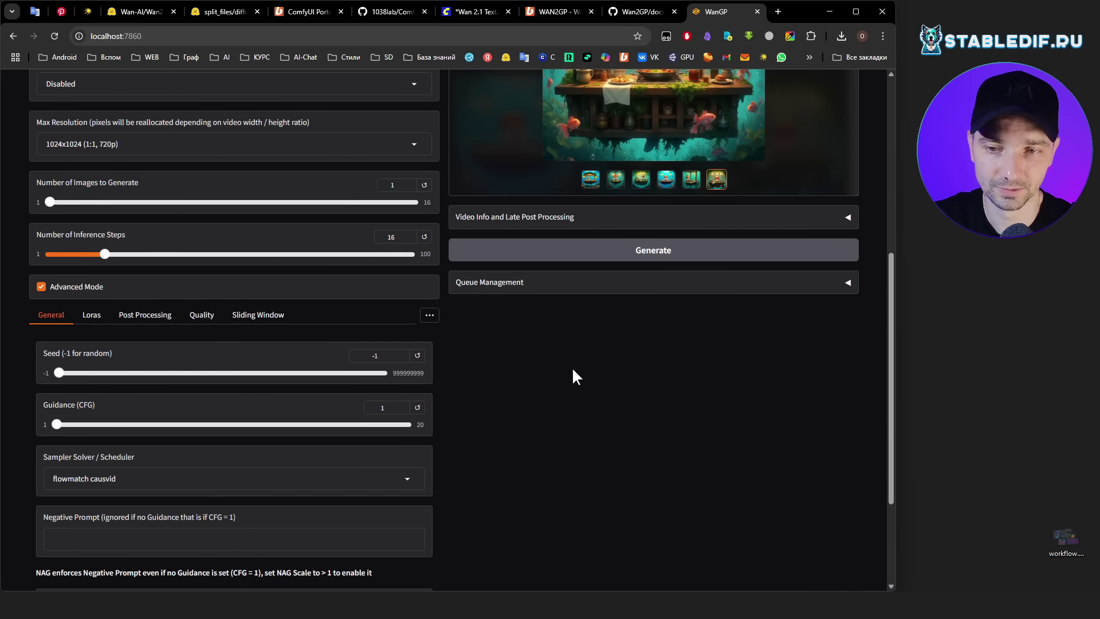
pyautogui.click(171, 477)
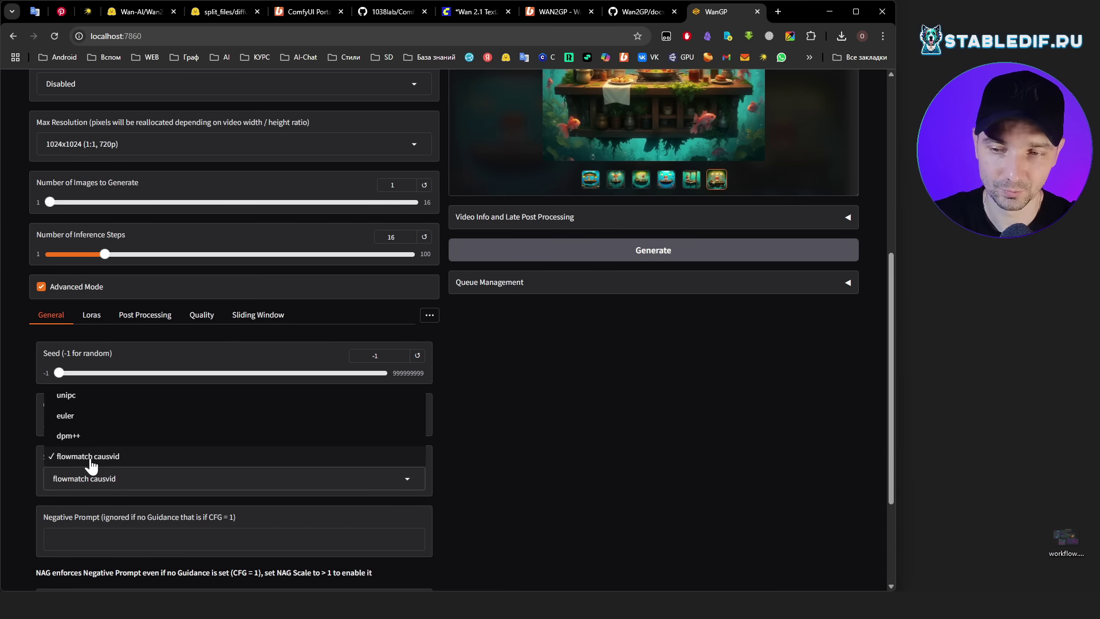
pyautogui.click(578, 447)
pyautogui.scroll(5, 640, 505)
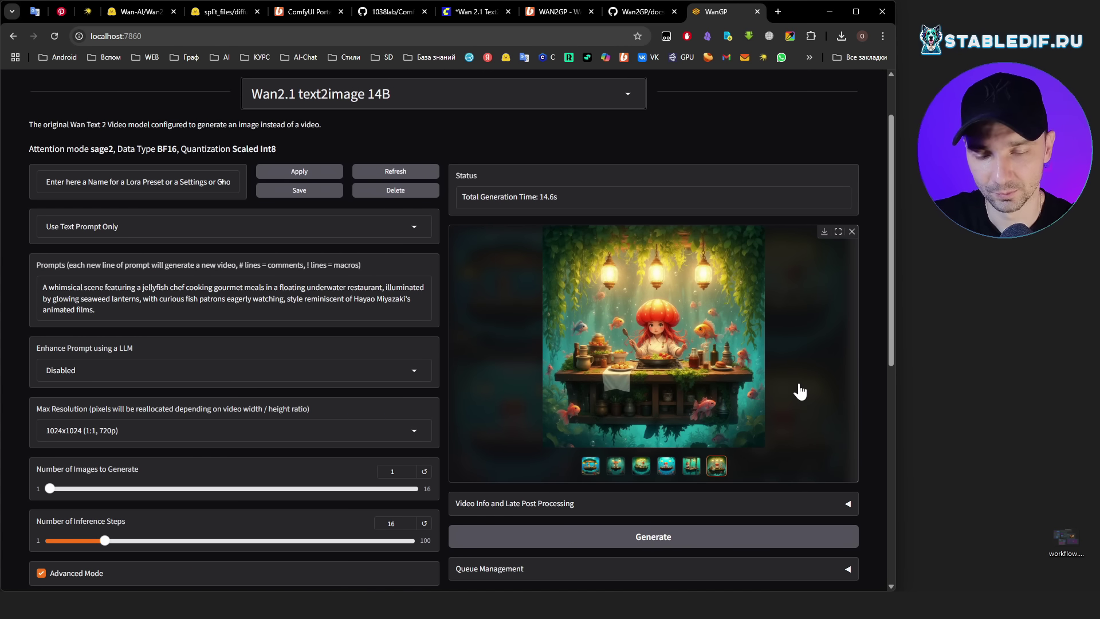
# Switch to the ComfyUI workflow and set Megapixel to 2 in the Ratio to Size node of the Text to Image group.
pyautogui.click(468, 10)
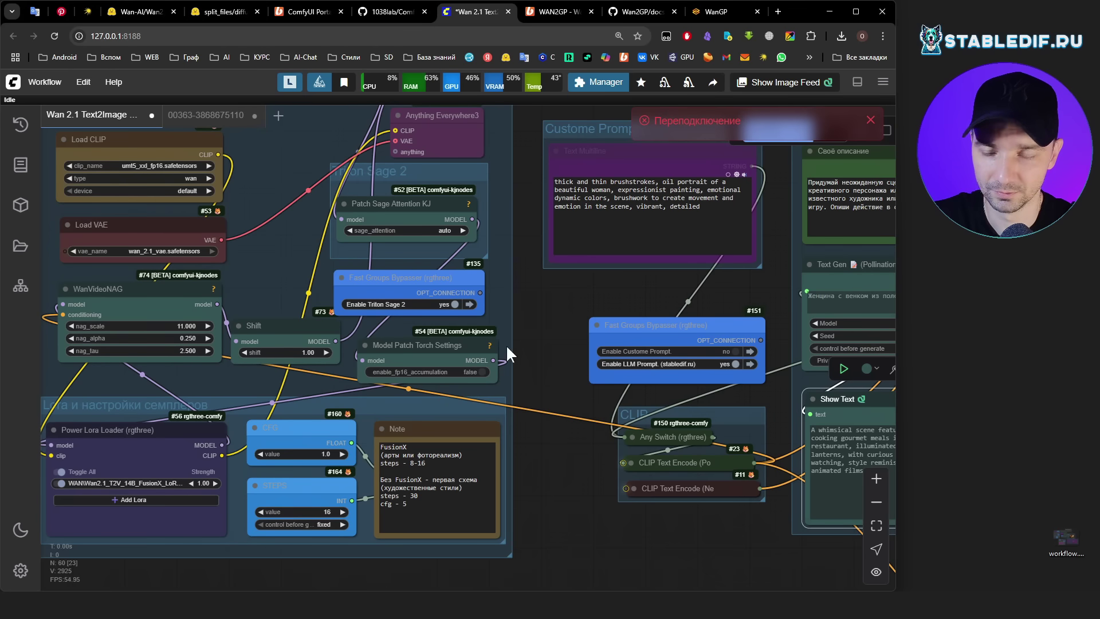
pyautogui.moveTo(544, 463); pyautogui.dragTo(589, 468)
pyautogui.scroll(-5, 601, 493)
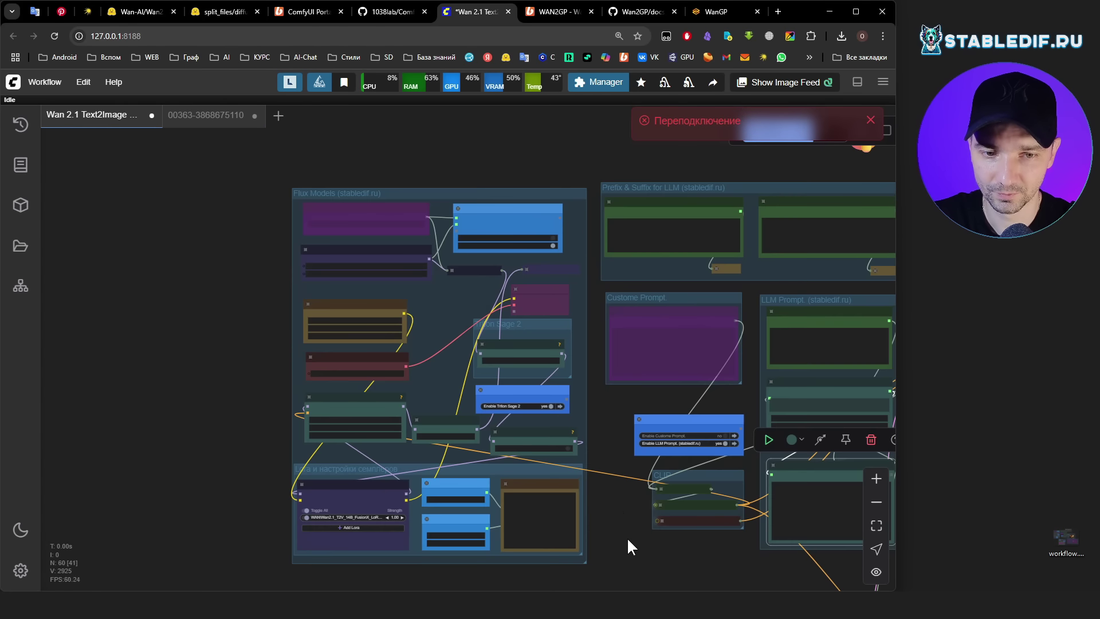
pyautogui.moveTo(628, 545); pyautogui.dragTo(455, 247)
pyautogui.scroll(10, 416, 339)
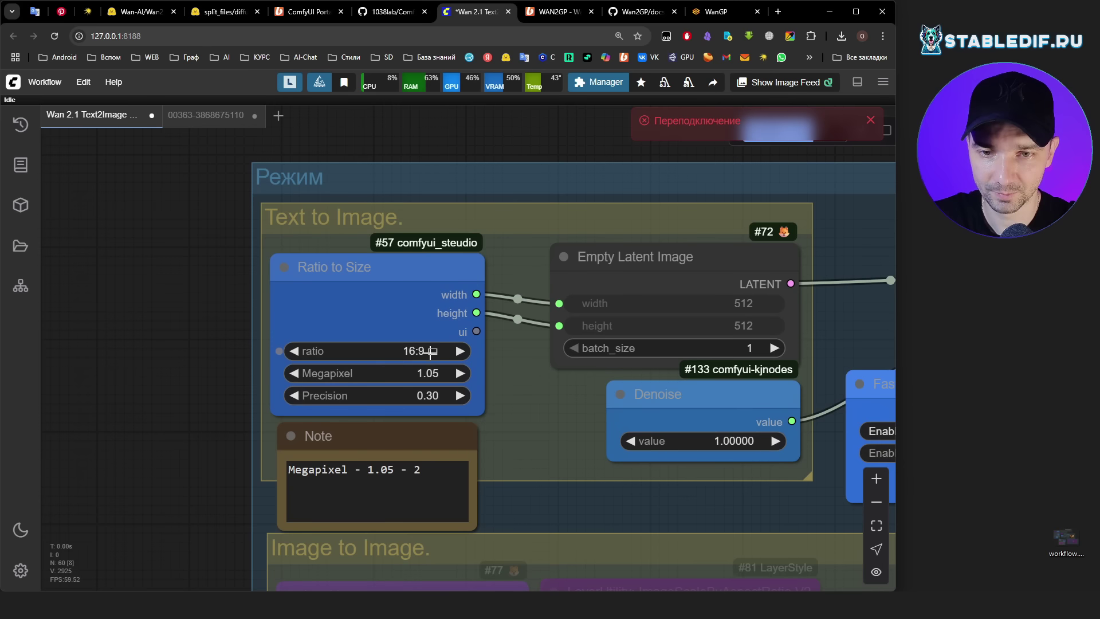
pyautogui.click(429, 351)
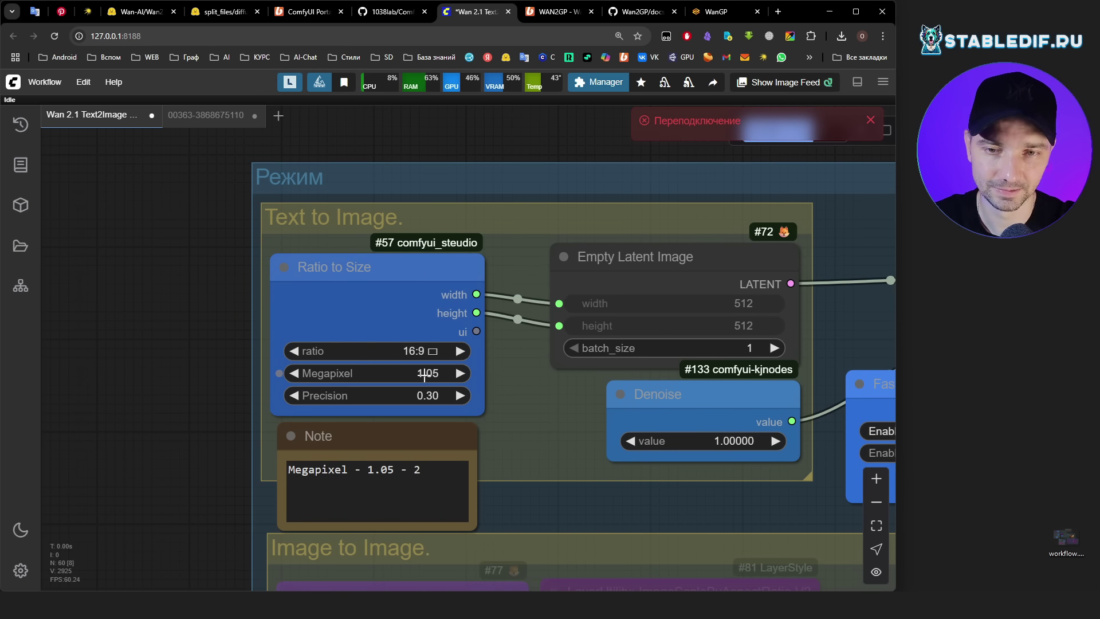
pyautogui.click(424, 376)
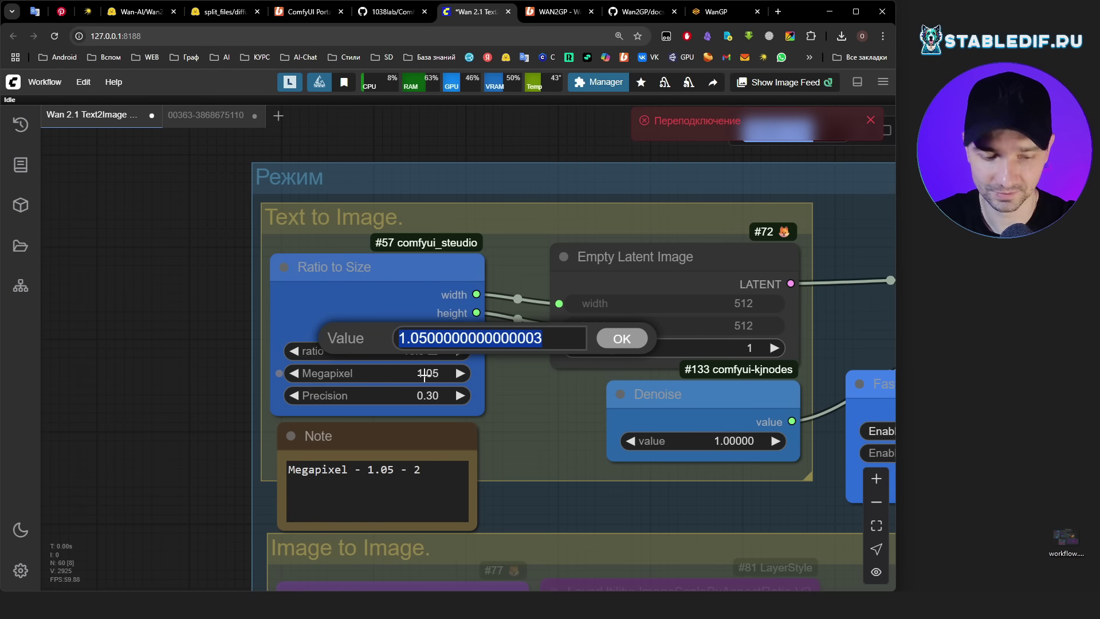
pyautogui.write('2')
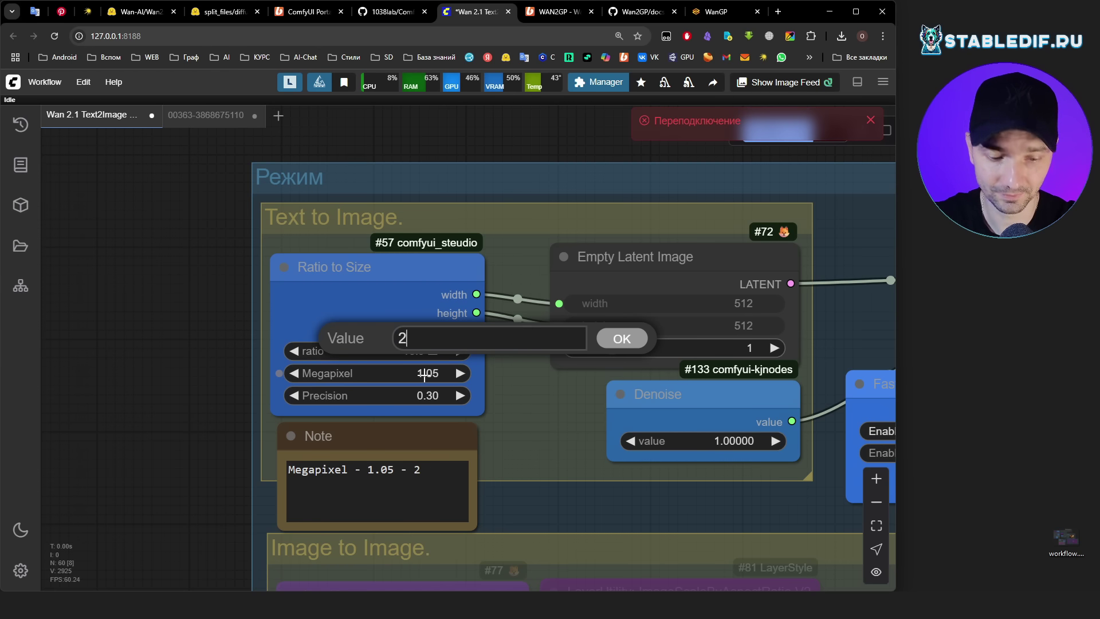
pyautogui.press('Return')
# Look over the aspect ratio options in the Ratio to Size node and the workflow's generation groups.
pyautogui.click(427, 350)
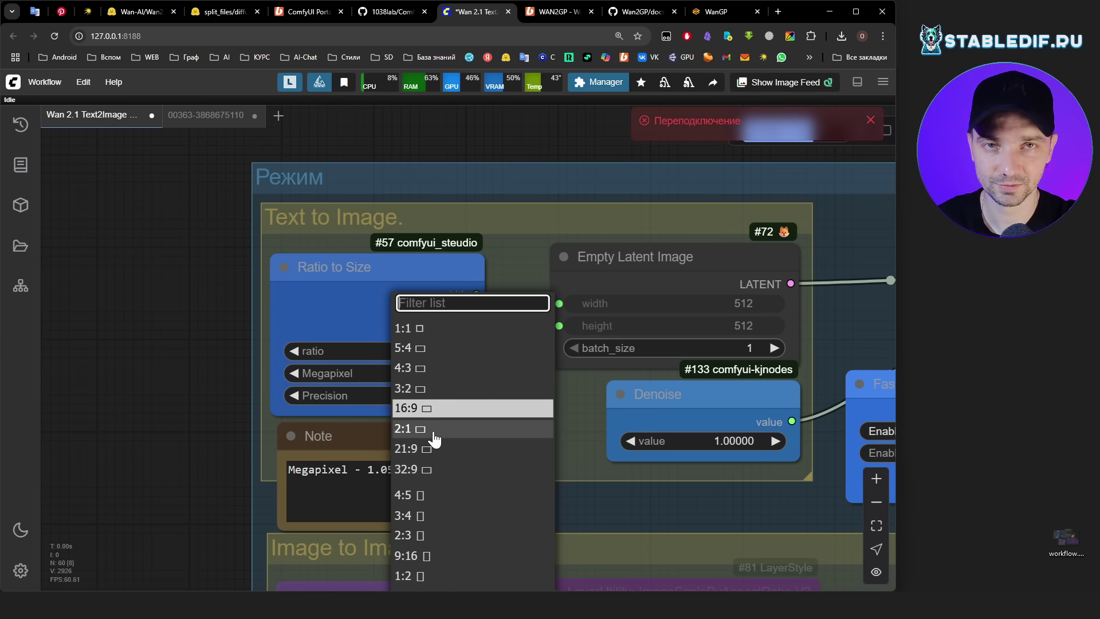
pyautogui.click(369, 279)
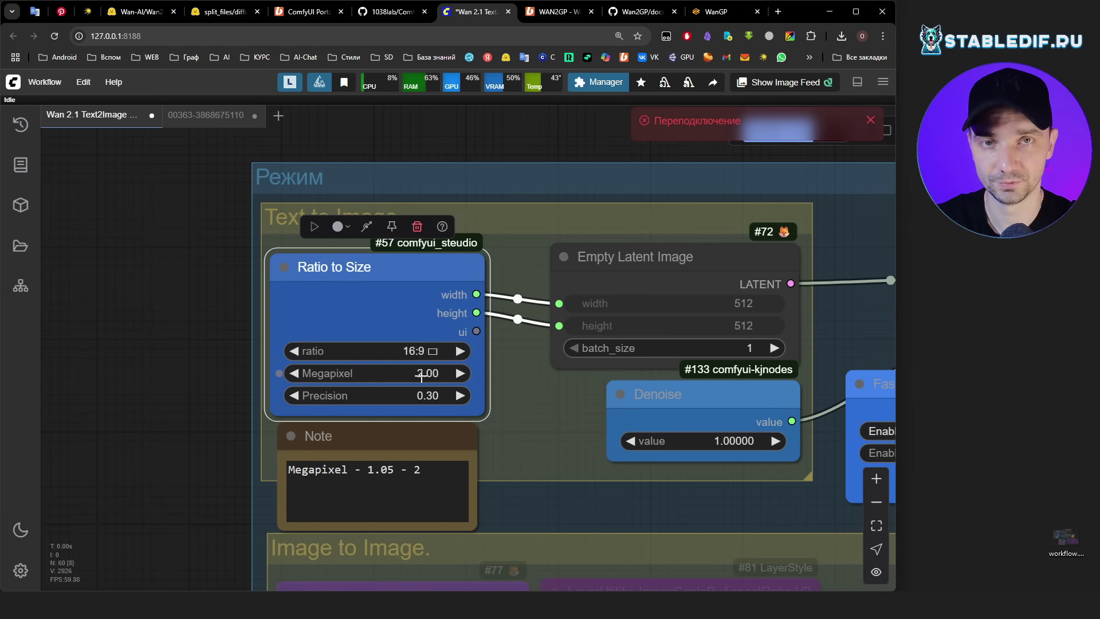
pyautogui.scroll(-3, 222, 336)
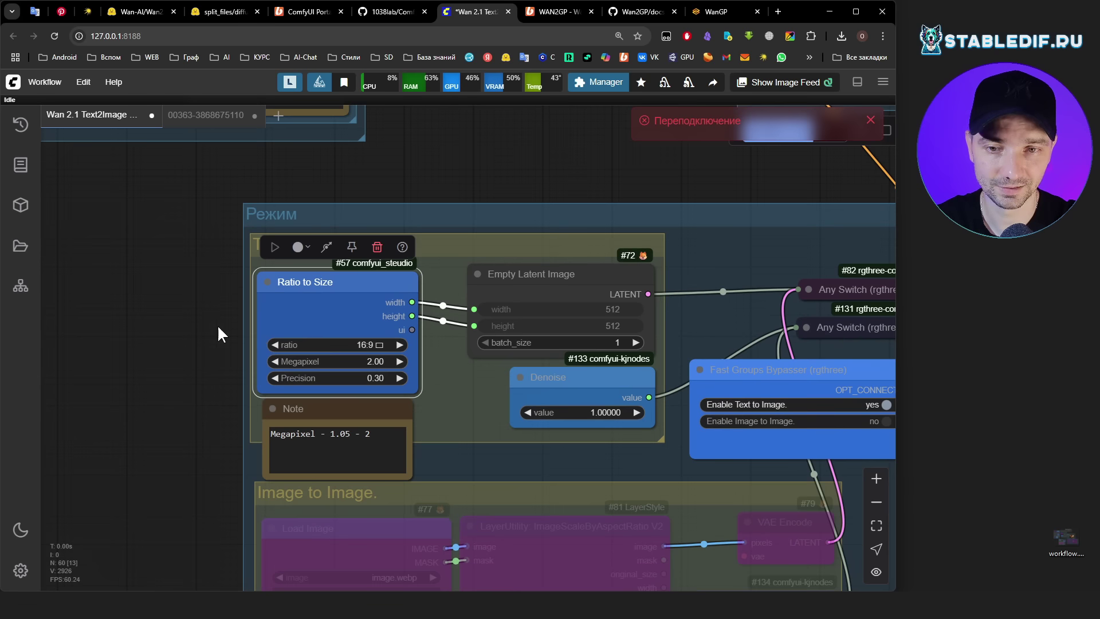
pyautogui.scroll(-8, 164, 361)
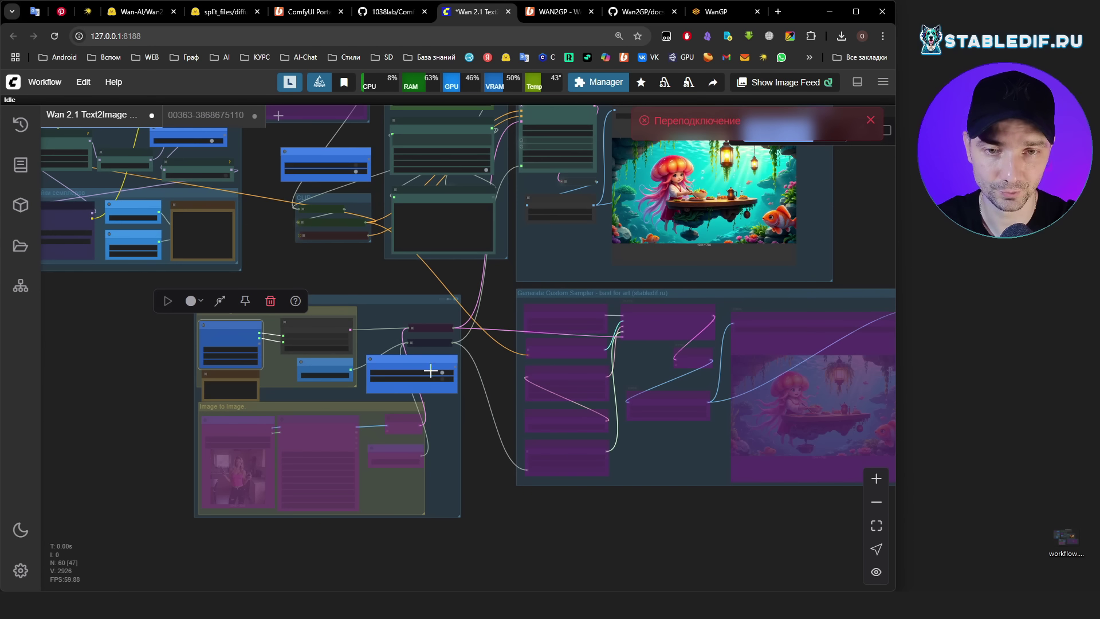
pyautogui.moveTo(503, 441); pyautogui.dragTo(377, 522)
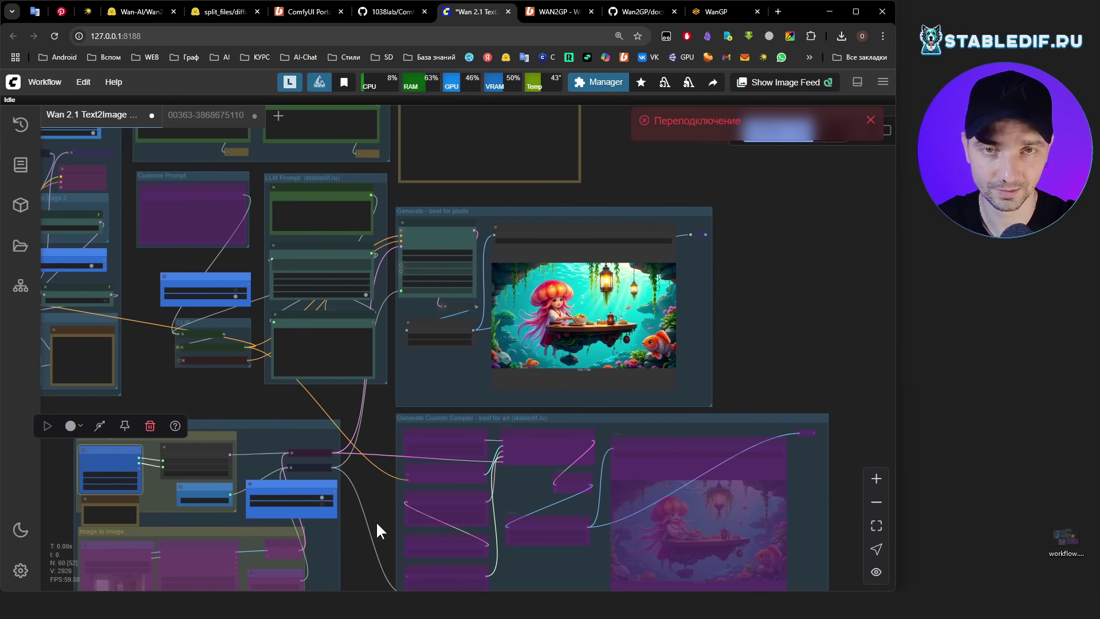